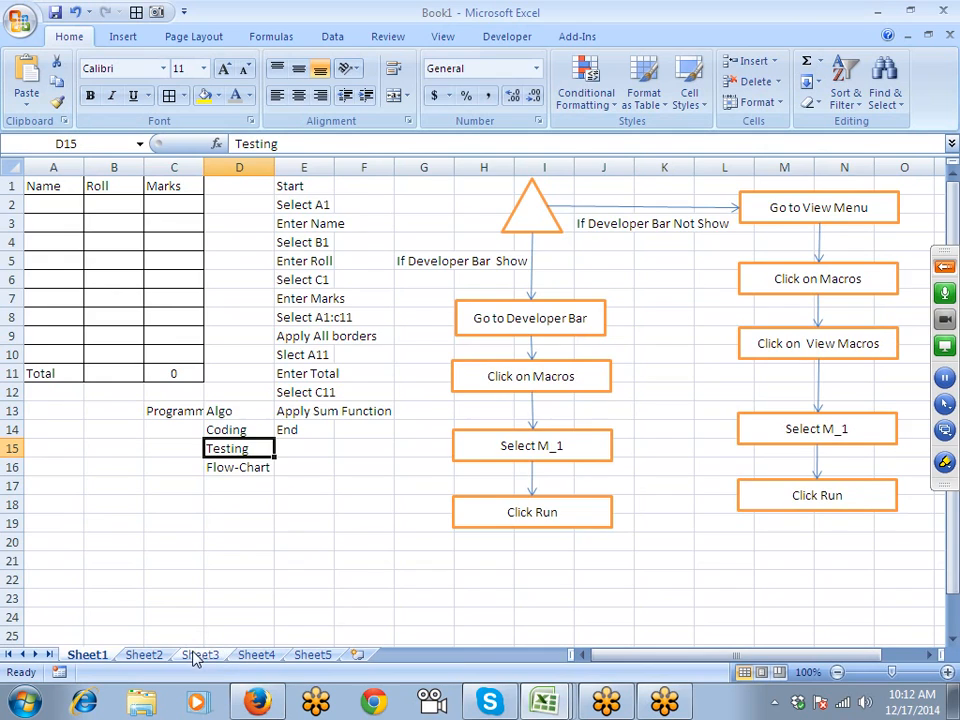
- On Sheet3, fill Jan through Aug down A1:A8, then delete the filled months
{"action": "left_click", "coordinate": [195, 656]}
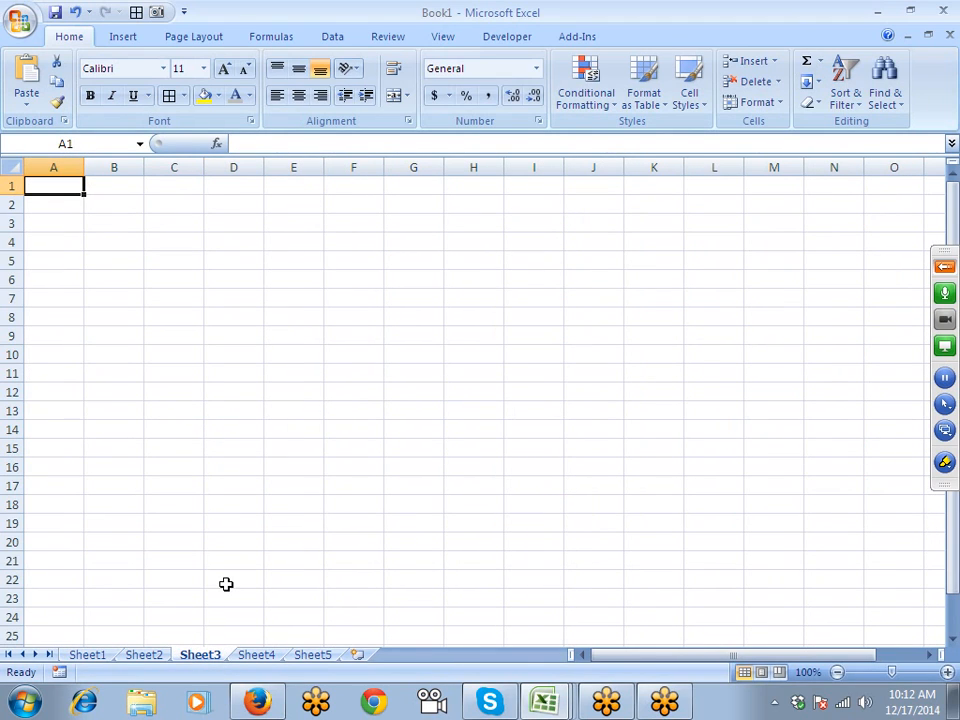
{"action": "type", "text": "Jan"}
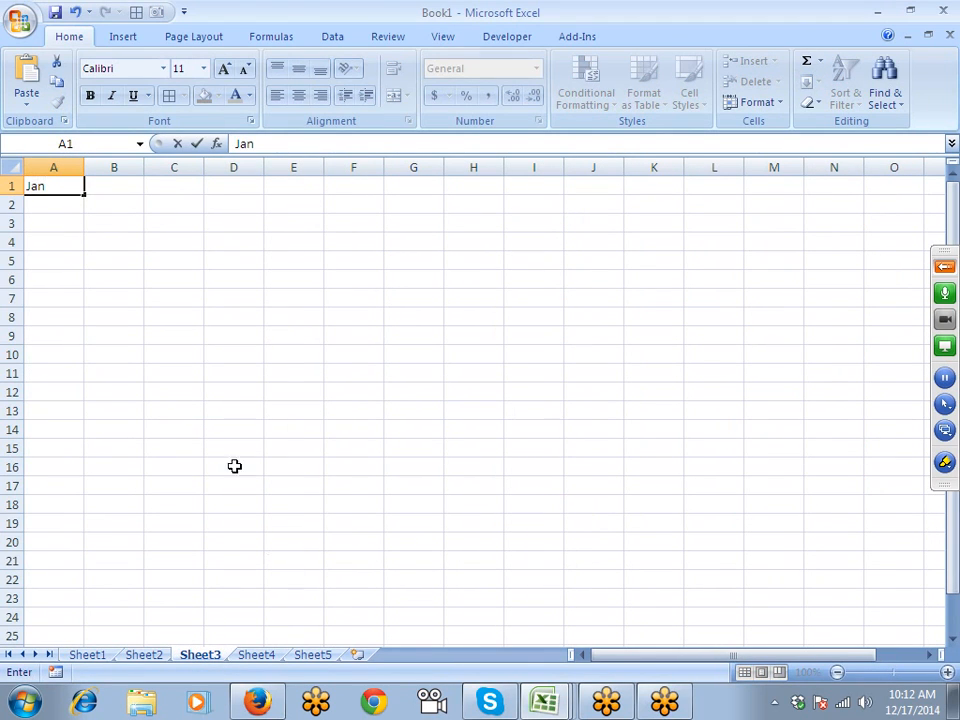
{"action": "left_click", "coordinate": [113, 203]}
{"action": "left_click", "coordinate": [79, 189]}
{"action": "left_click_drag", "start_coordinate": [84, 194], "coordinate": [80, 318]}
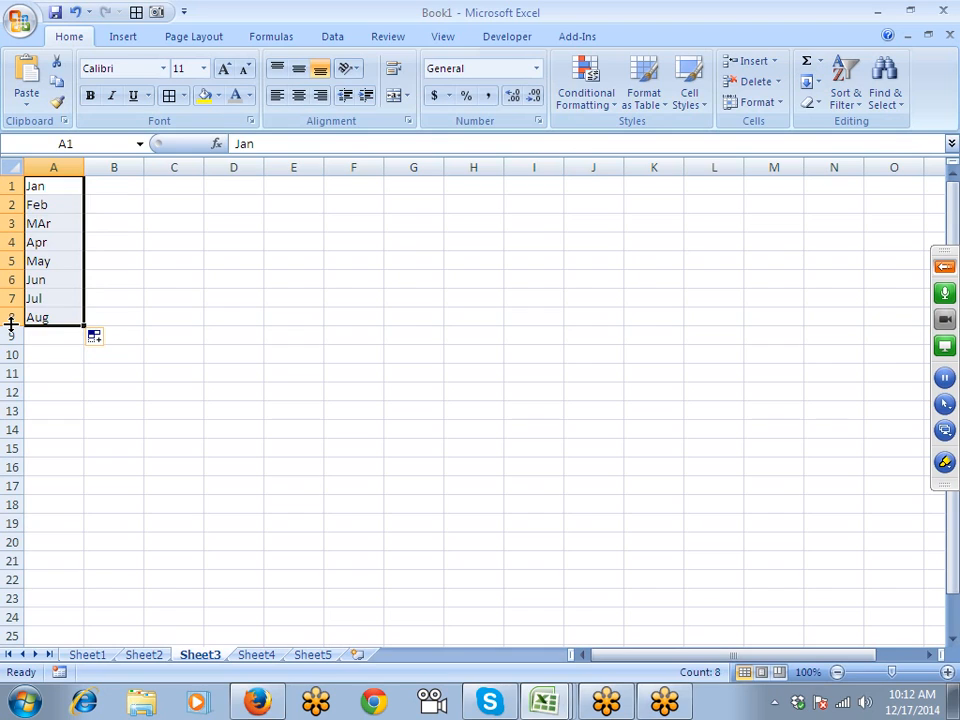
{"action": "key", "text": "Delete"}
{"action": "key", "text": "Right"}
{"action": "key", "text": "Left"}
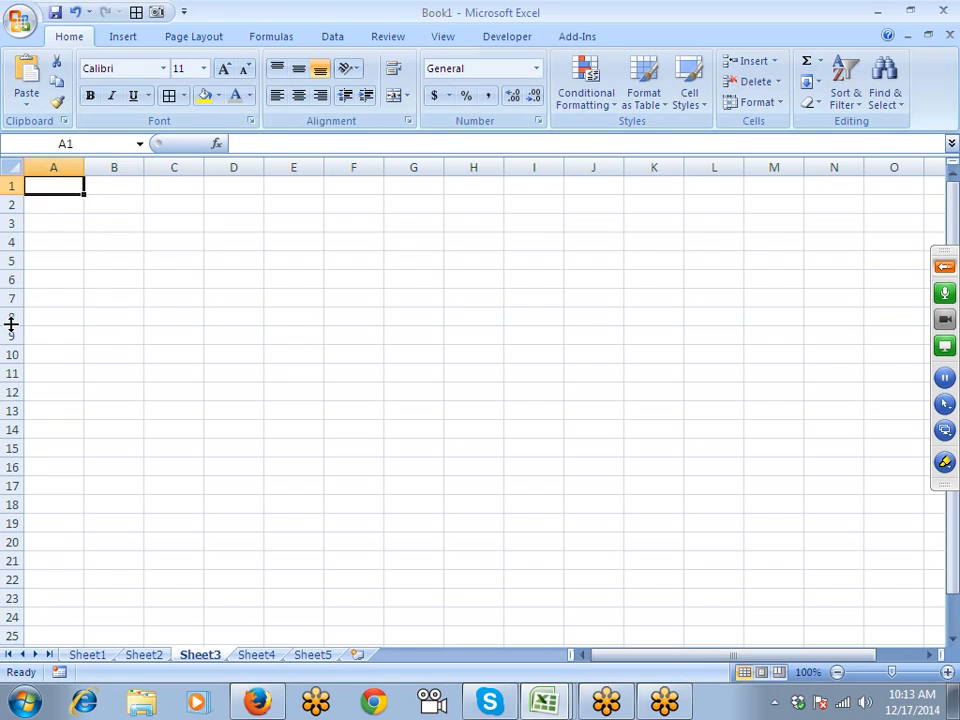
{"action": "left_click", "coordinate": [110, 184]}
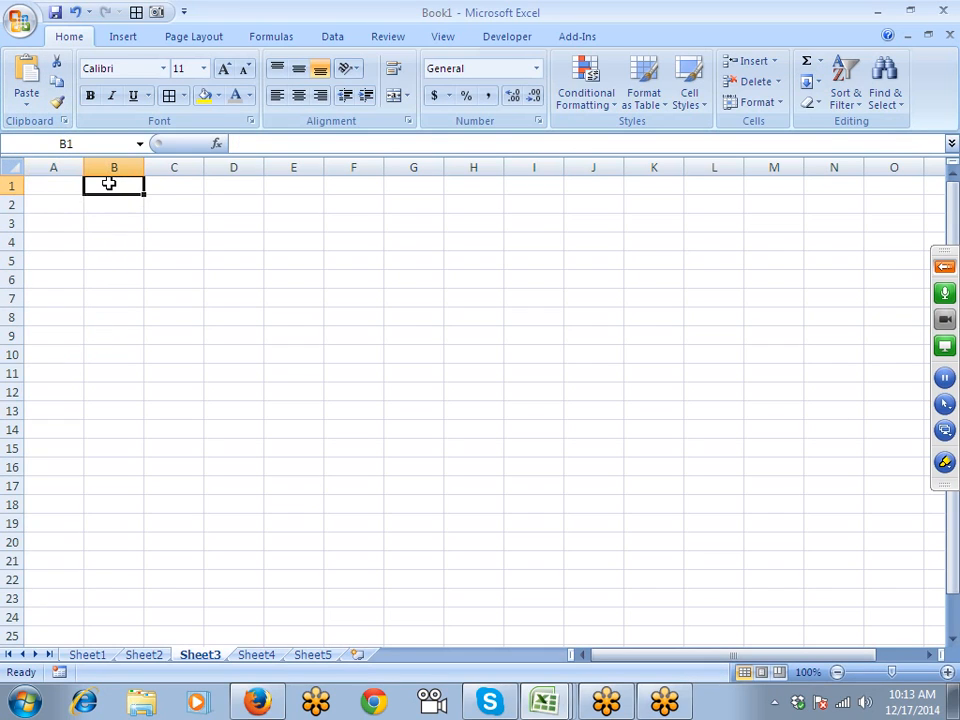
{"action": "type", "text": "Puneet"}
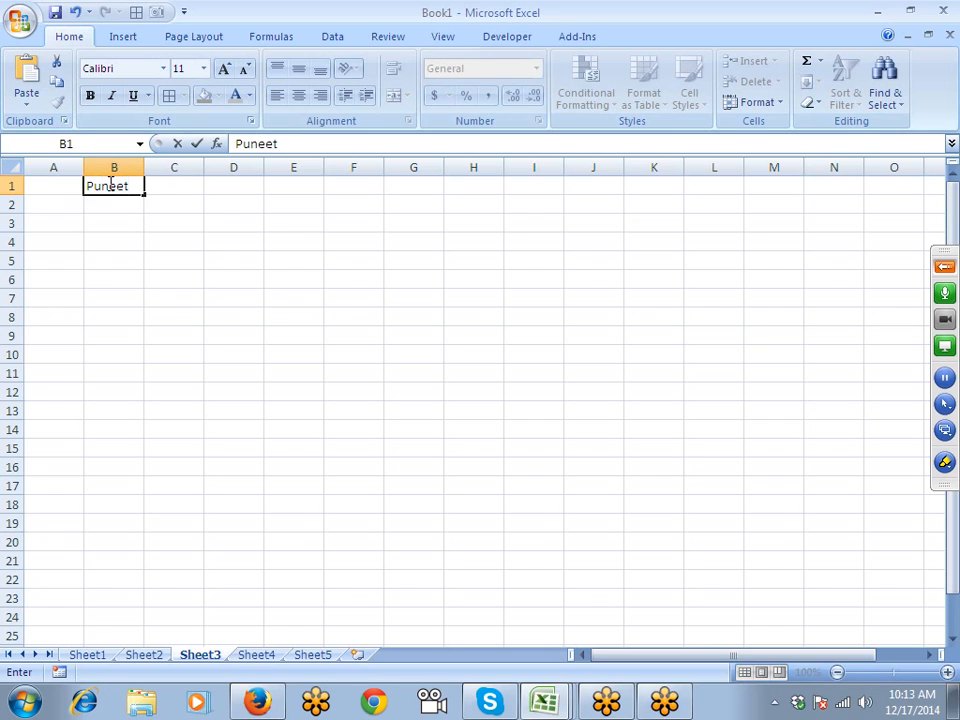
{"action": "key", "text": "Return"}
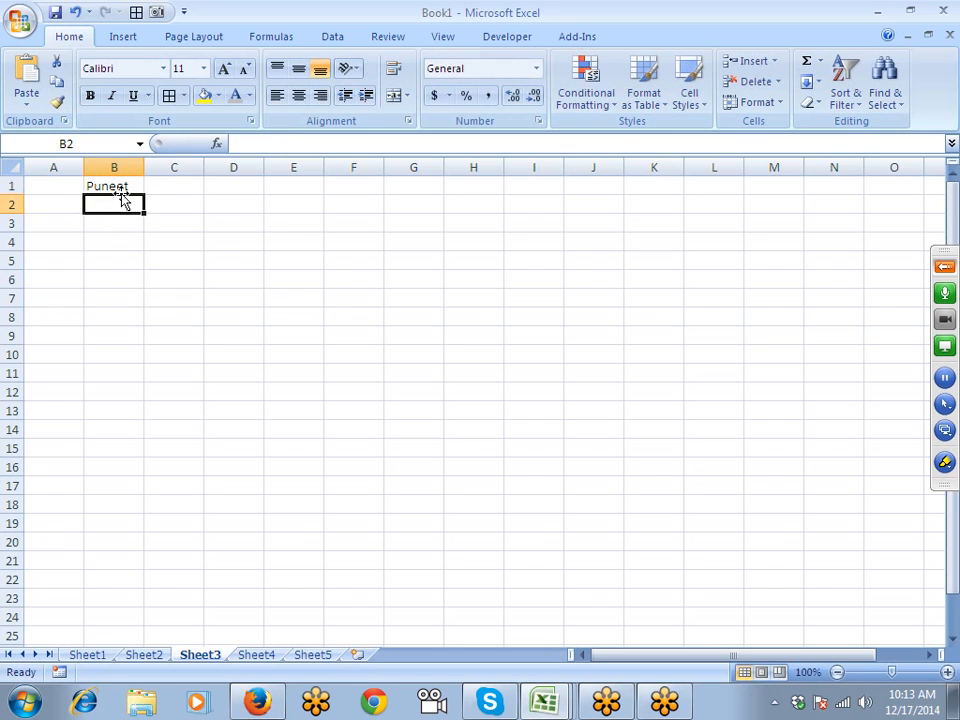
{"action": "left_click", "coordinate": [130, 189]}
{"action": "left_click_drag", "start_coordinate": [142, 195], "coordinate": [143, 347]}
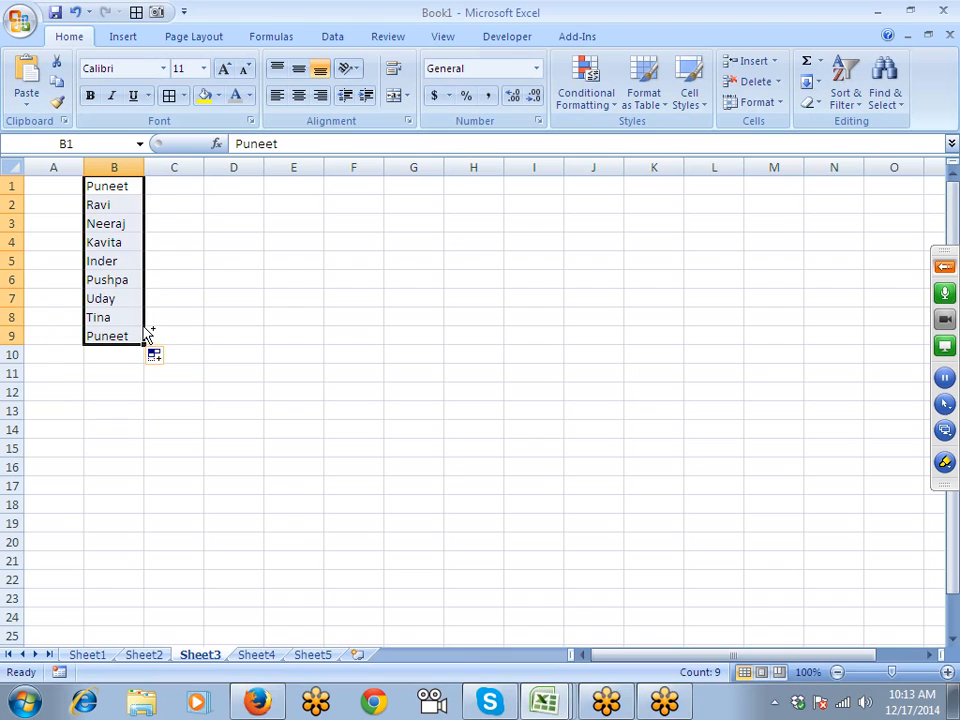
{"action": "key", "text": "ctrl+z"}
{"action": "key", "text": "Delete"}
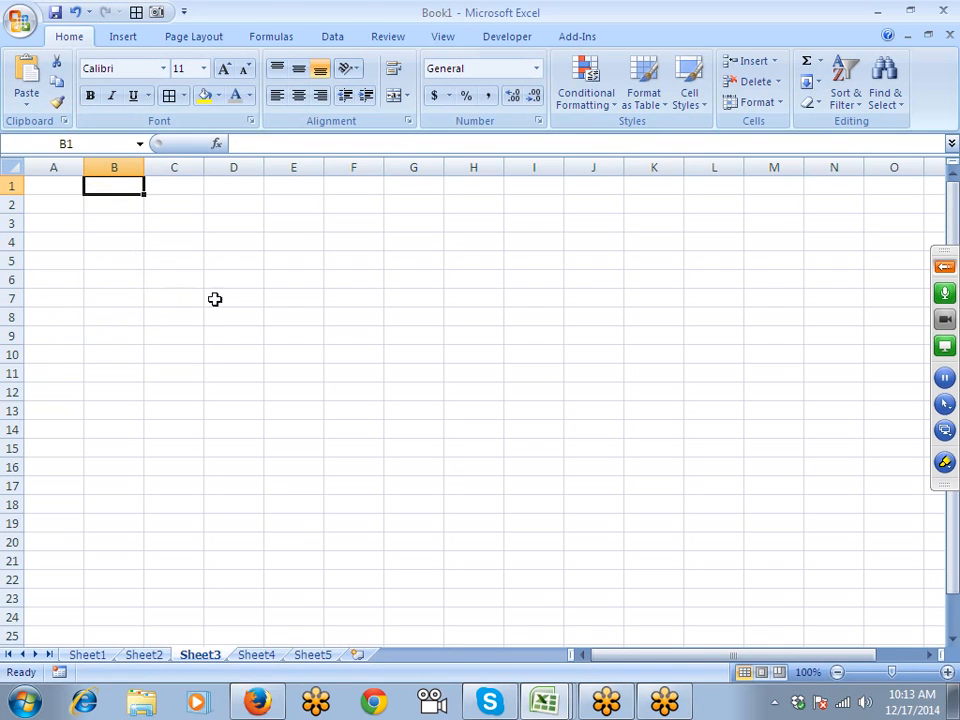
- Open the Custom Lists dialog from Excel Options' Popular page via Edit Custom Lists
{"action": "left_click", "coordinate": [11, 31]}
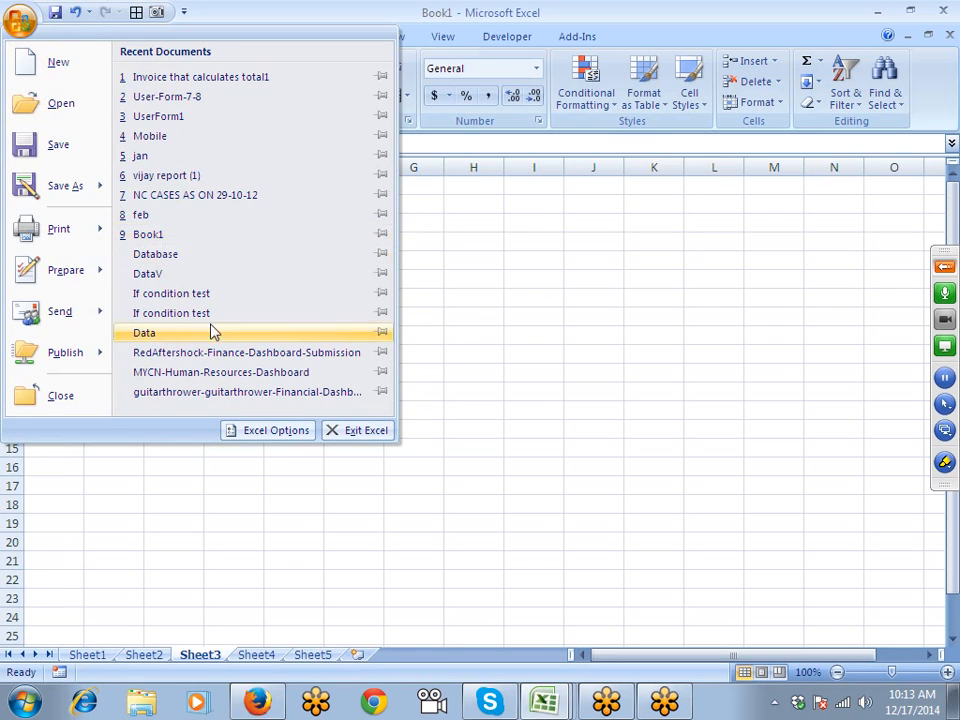
{"action": "left_click", "coordinate": [254, 432]}
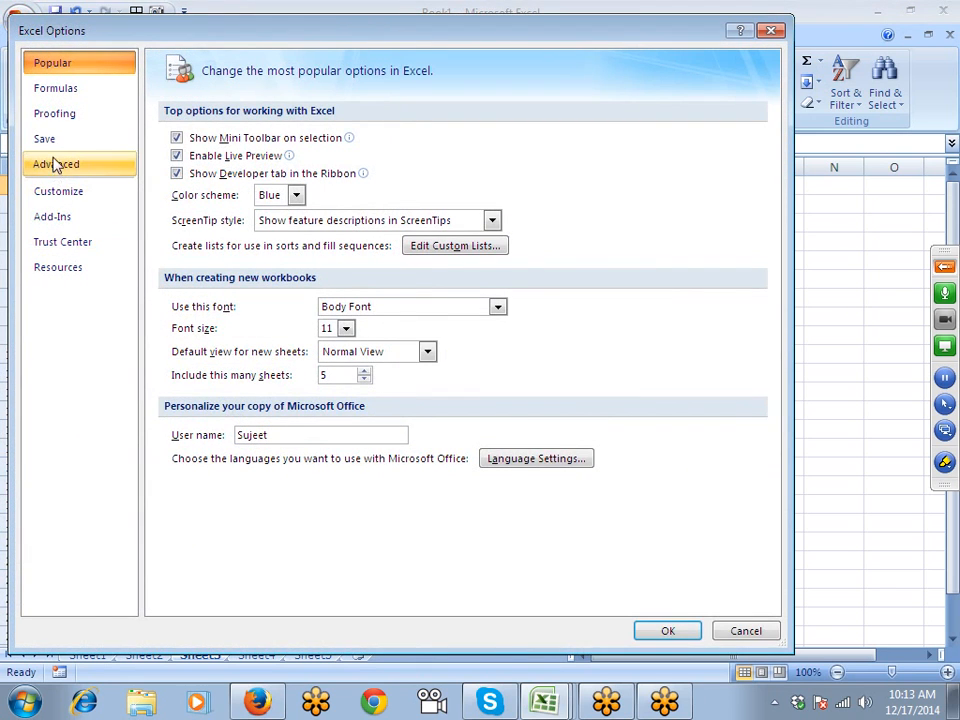
{"action": "left_click", "coordinate": [60, 118]}
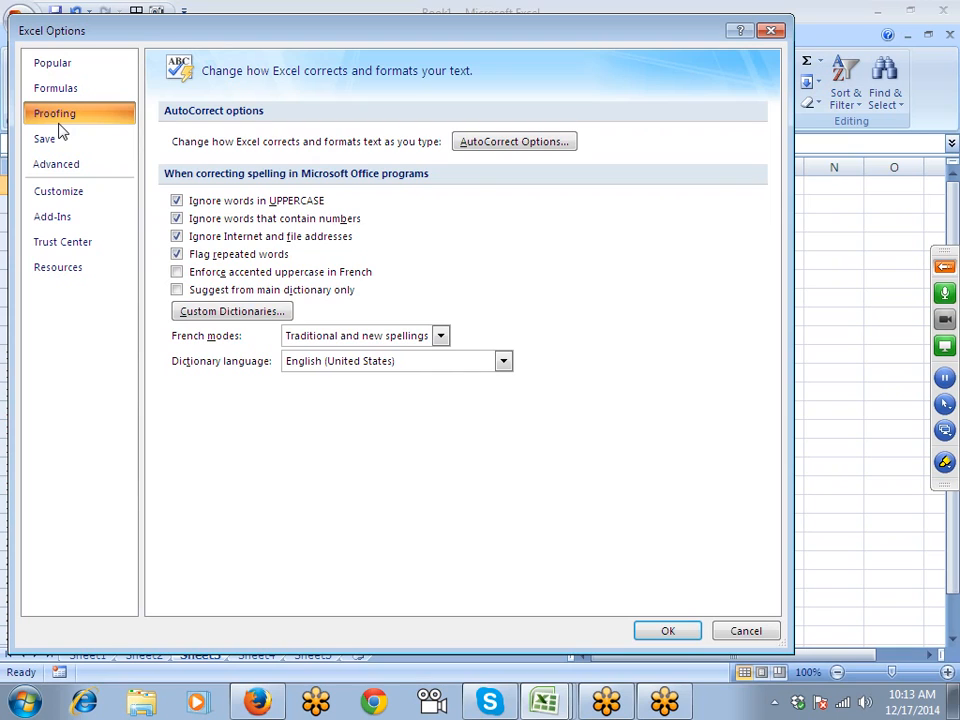
{"action": "left_click", "coordinate": [58, 66]}
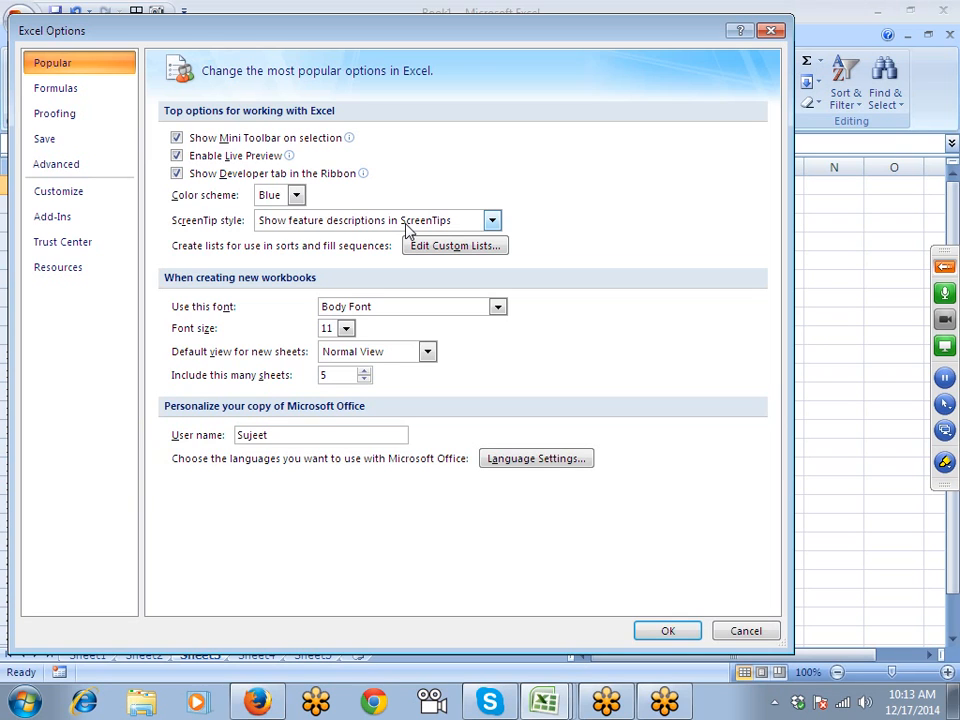
{"action": "left_click", "coordinate": [422, 248]}
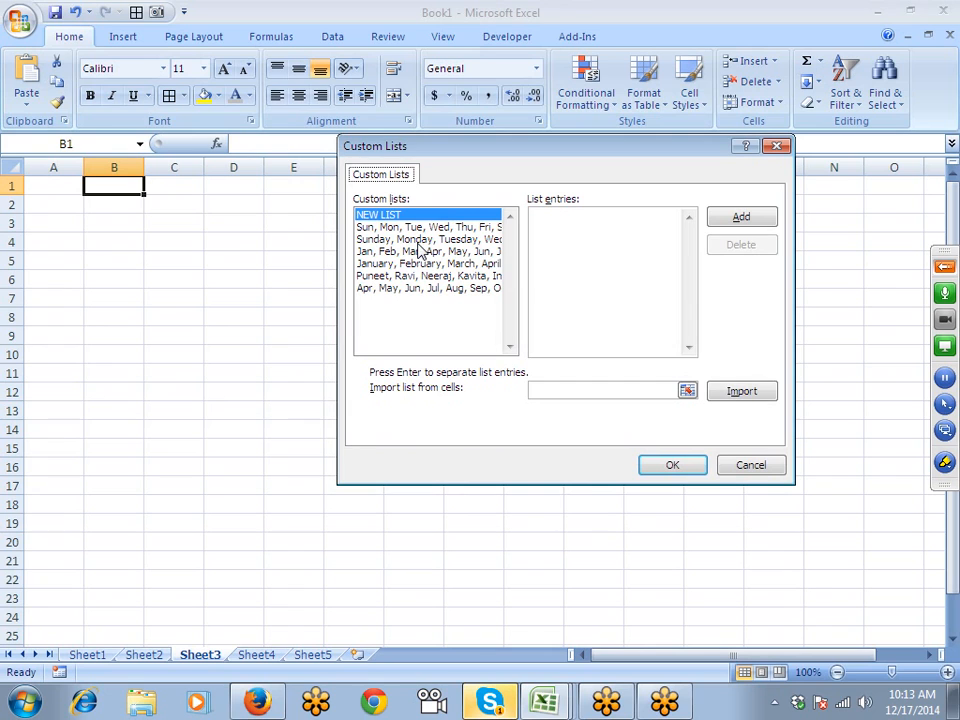
{"action": "left_click", "coordinate": [482, 704]}
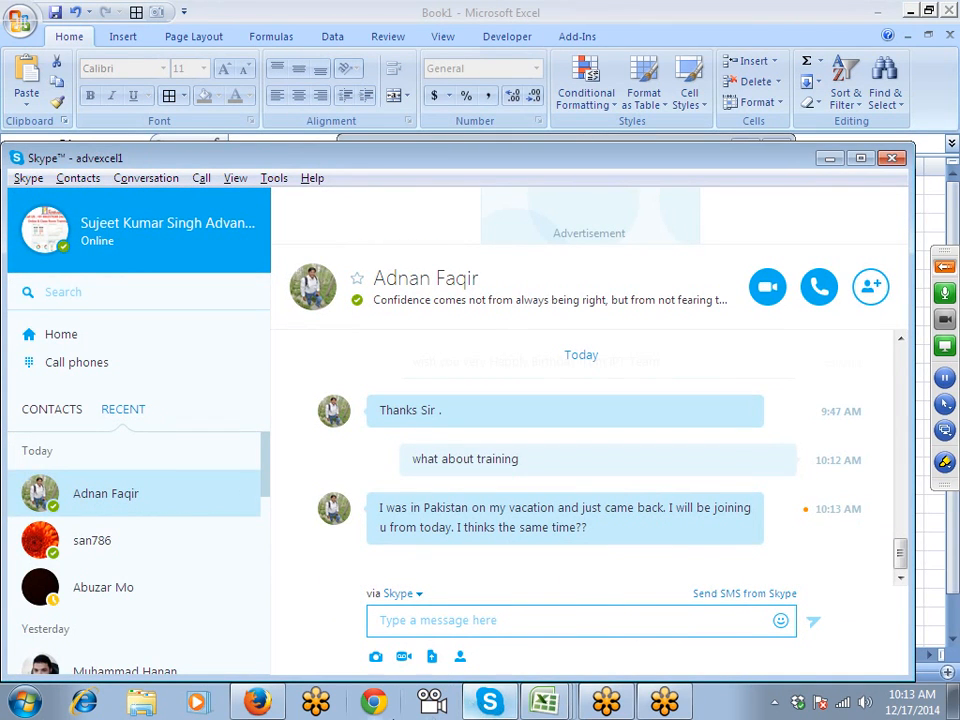
{"action": "left_click", "coordinate": [484, 704]}
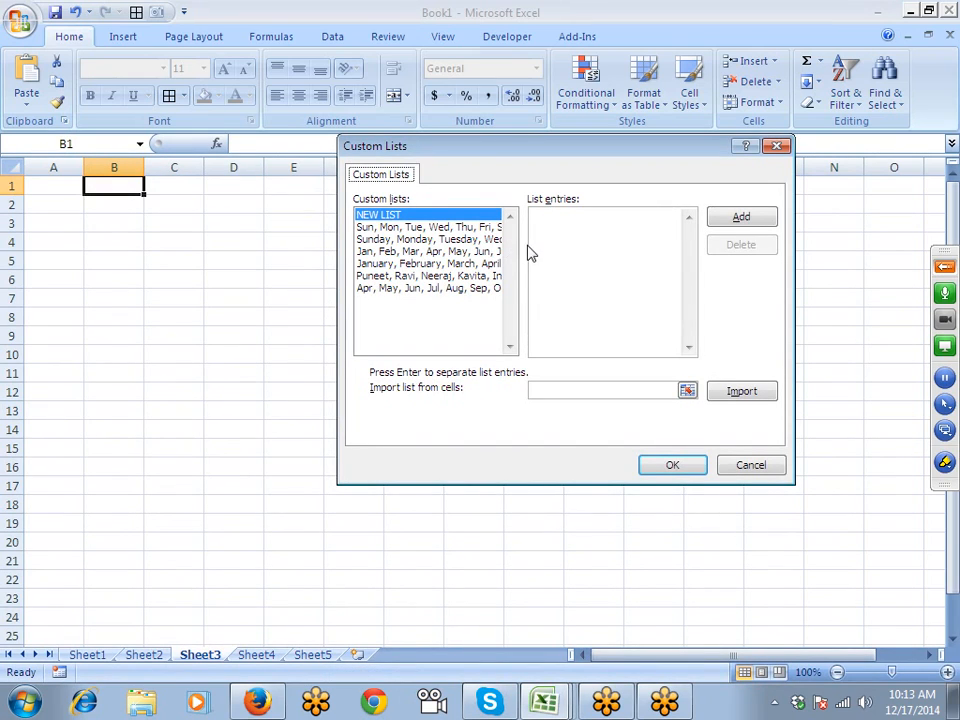
- Add Pune, Delhi, Noida, Jaipur, Kanpur, Mumbai and Patna as a new custom list
{"action": "left_click", "coordinate": [544, 225]}
{"action": "type", "text": "Pune"}
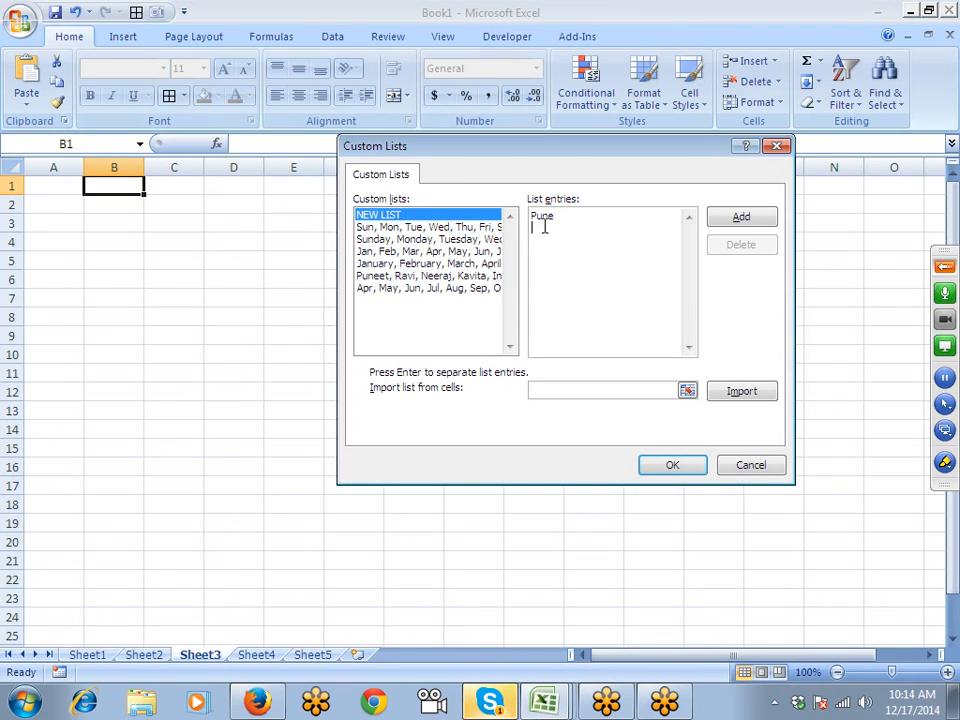
{"action": "key", "text": "Return"}
{"action": "type", "text": "Delhi"}
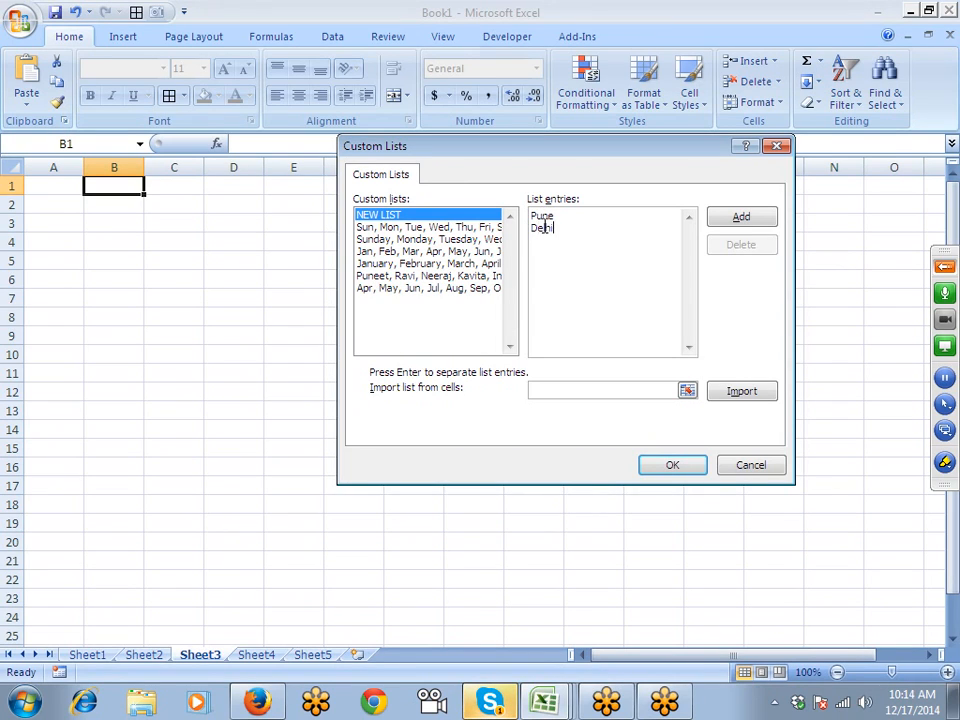
{"action": "key", "text": "Return"}
{"action": "type", "text": "Noida"}
{"action": "key", "text": "Return"}
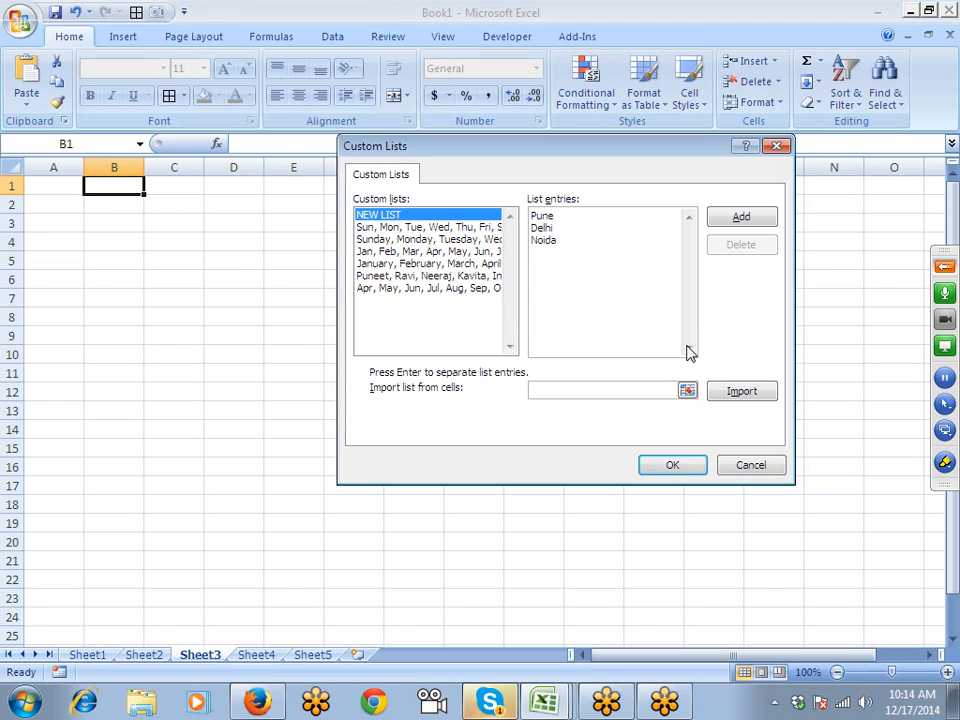
{"action": "type", "text": "Jaipur"}
{"action": "key", "text": "Return"}
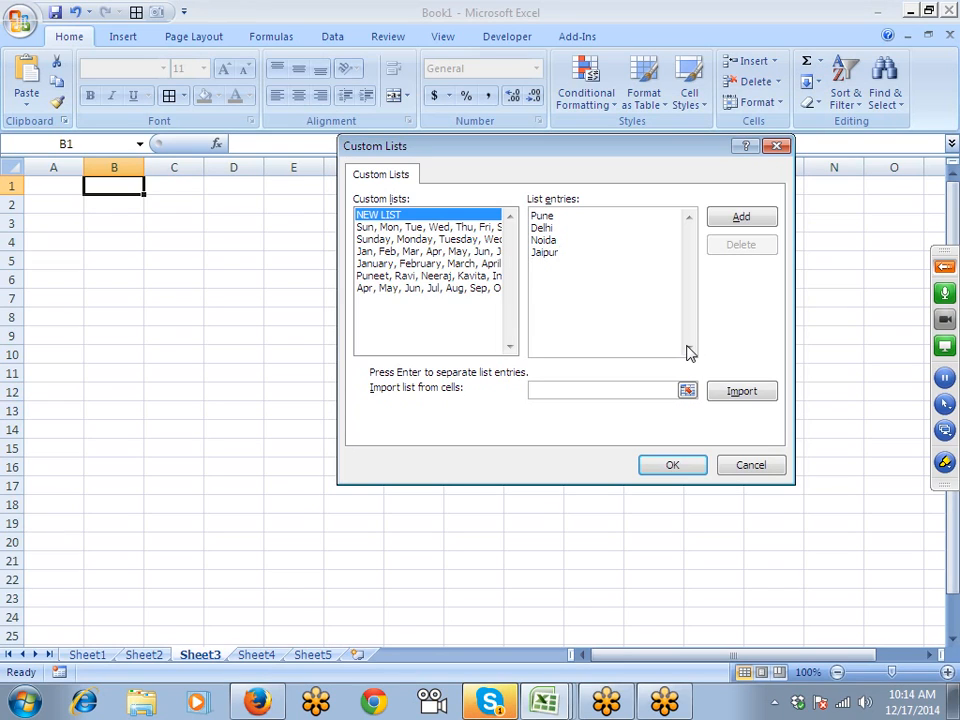
{"action": "type", "text": "Kanpur"}
{"action": "key", "text": "Return"}
{"action": "type", "text": "Mumbai"}
{"action": "key", "text": "Return"}
{"action": "type", "text": "Patna"}
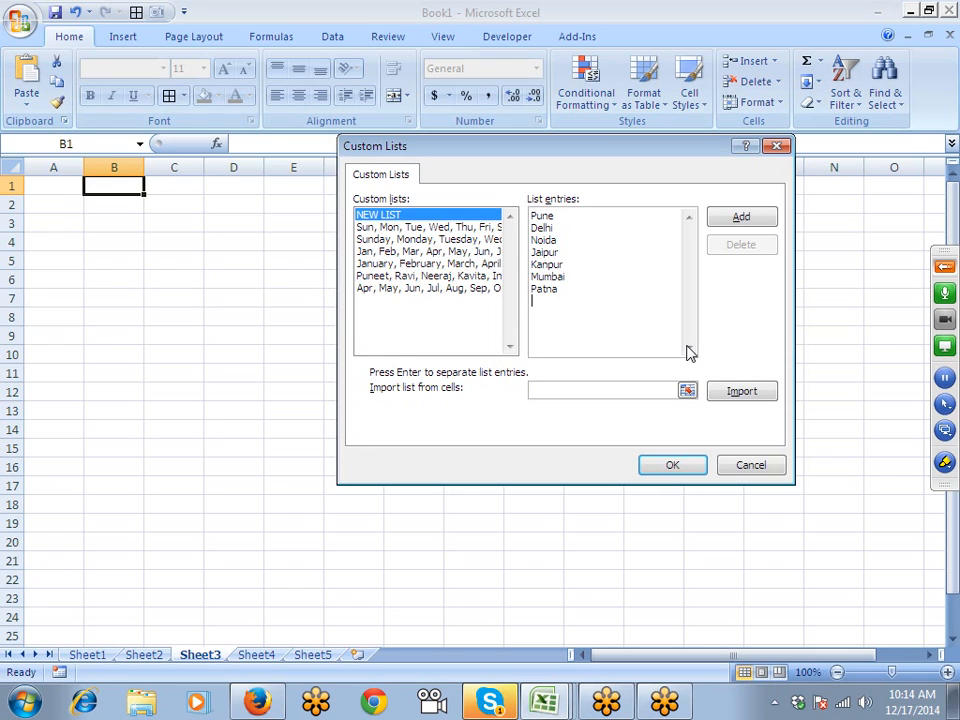
{"action": "left_click", "coordinate": [726, 222]}
- Close the dialogs, test-fill the city list from Noida down B1:B7, then clear it
{"action": "left_click", "coordinate": [665, 467]}
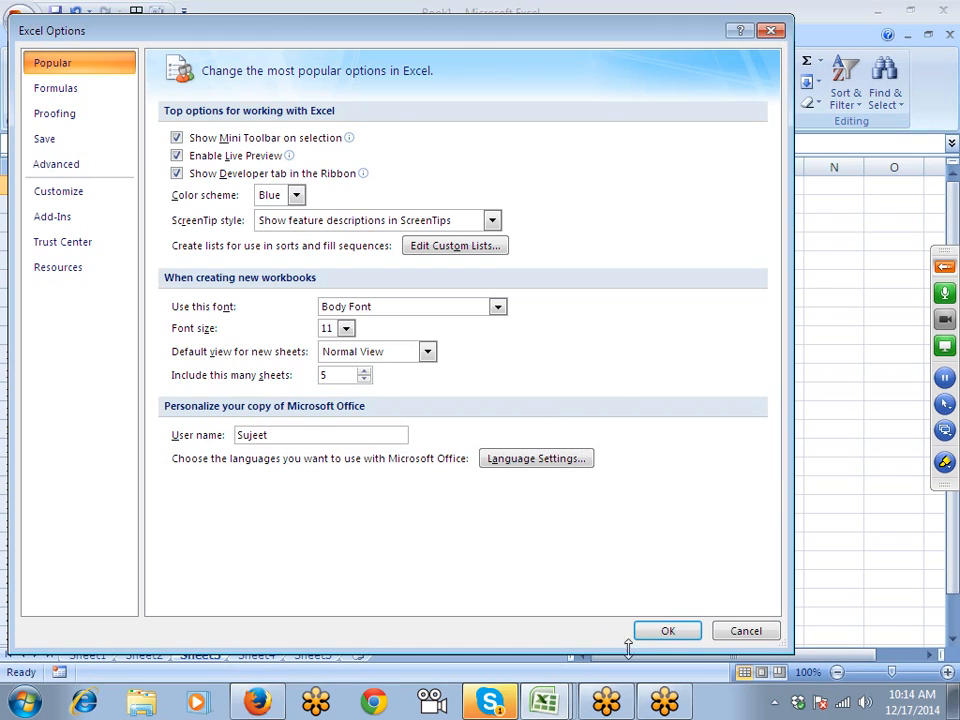
{"action": "left_click", "coordinate": [665, 630]}
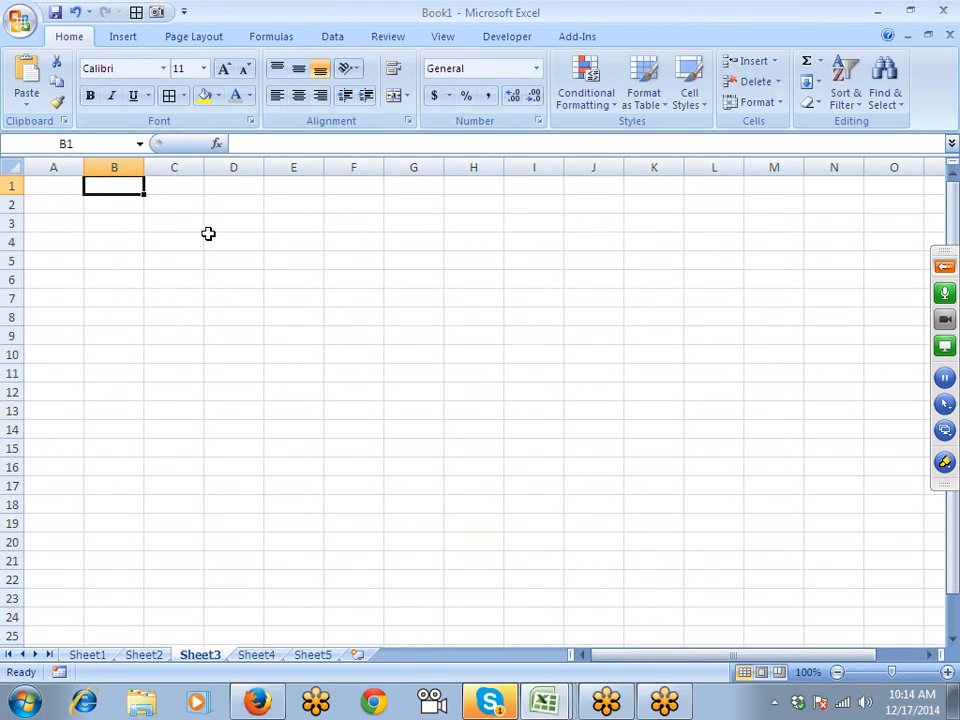
{"action": "type", "text": "Noida"}
{"action": "key", "text": "Return"}
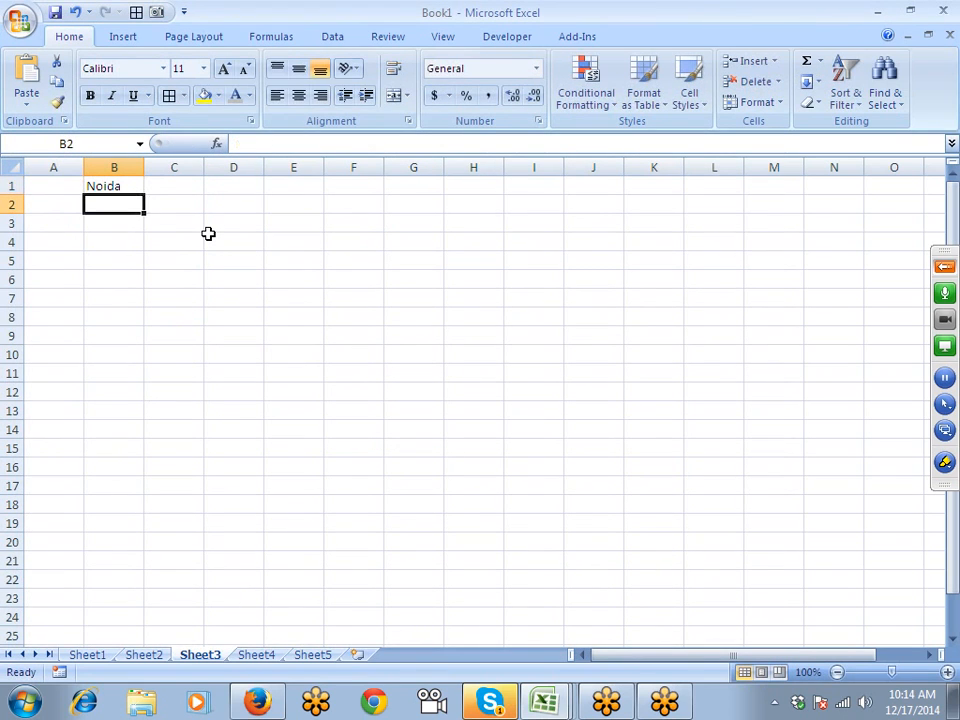
{"action": "left_click", "coordinate": [122, 185]}
{"action": "left_click_drag", "start_coordinate": [143, 195], "coordinate": [130, 312]}
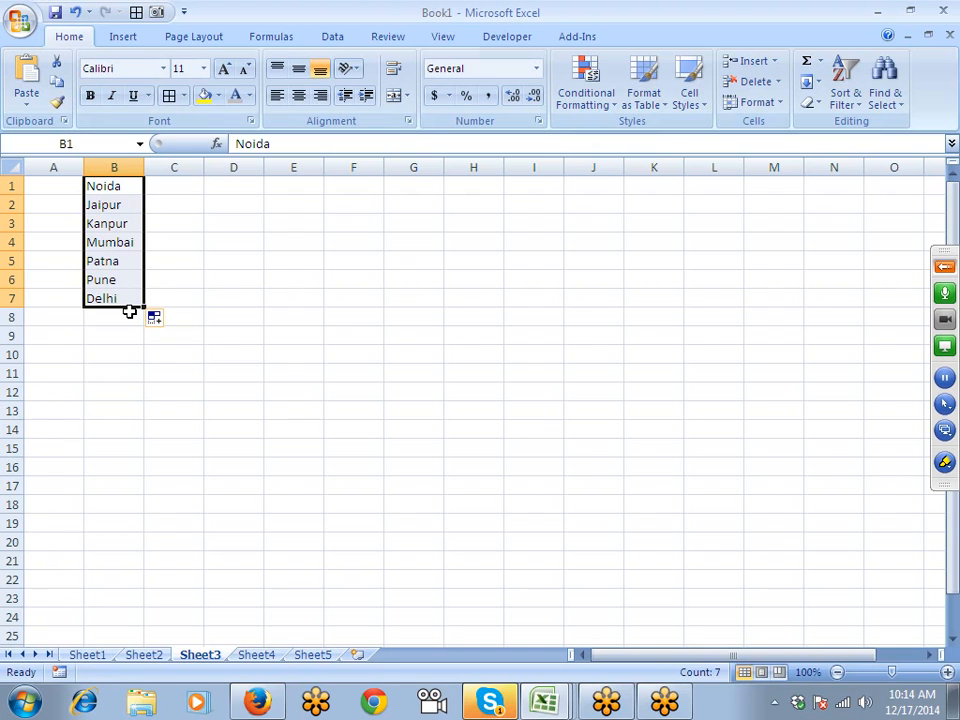
{"action": "key", "text": "Delete"}
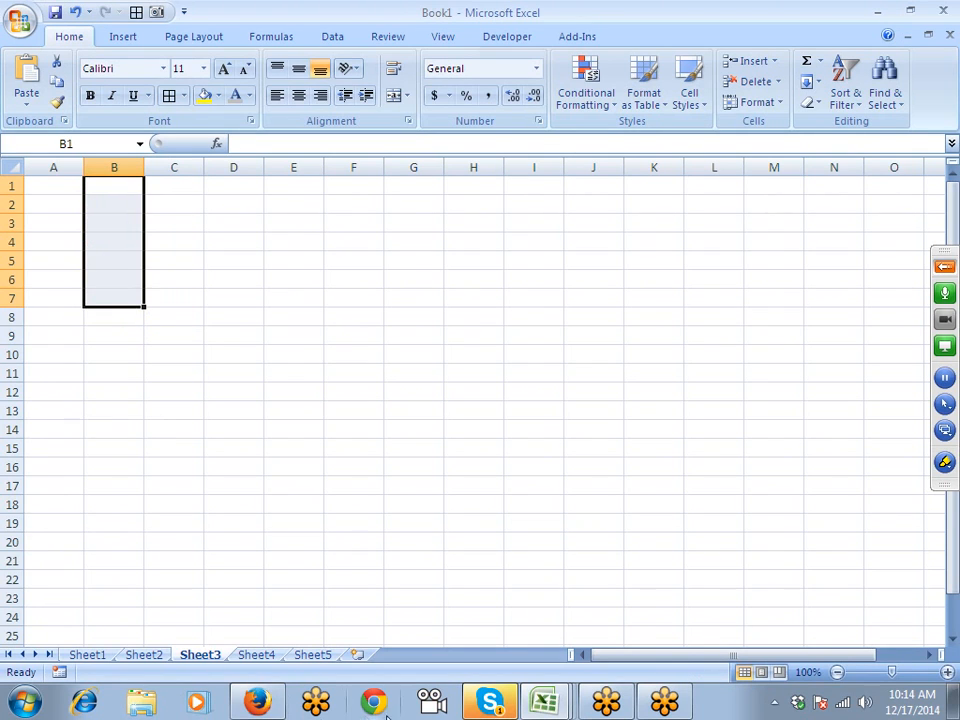
{"action": "left_click", "coordinate": [486, 703]}
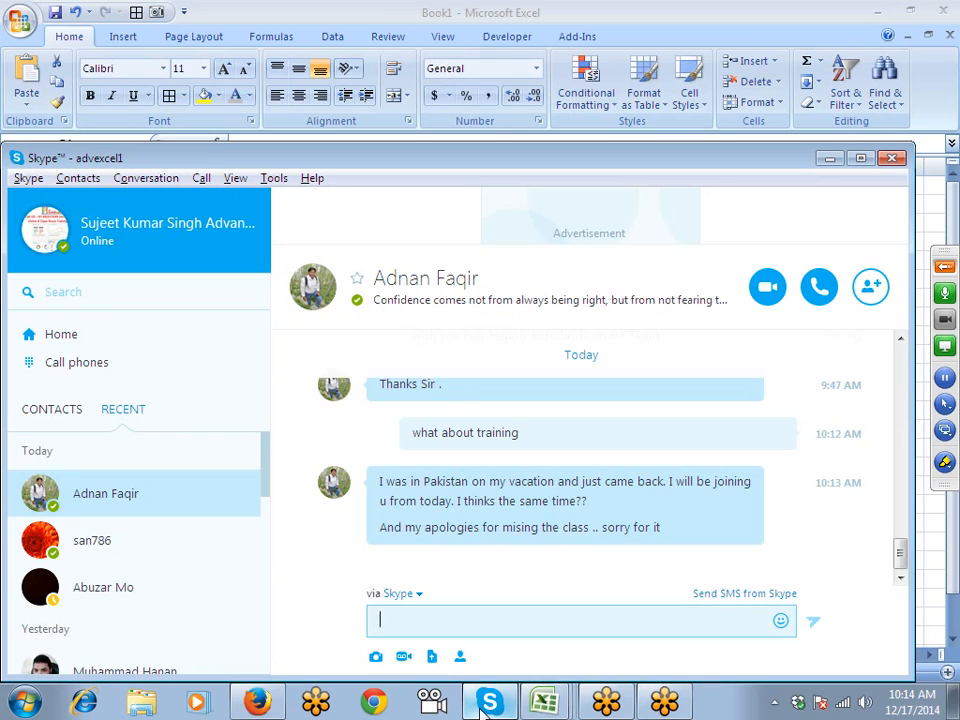
{"action": "left_click", "coordinate": [489, 703]}
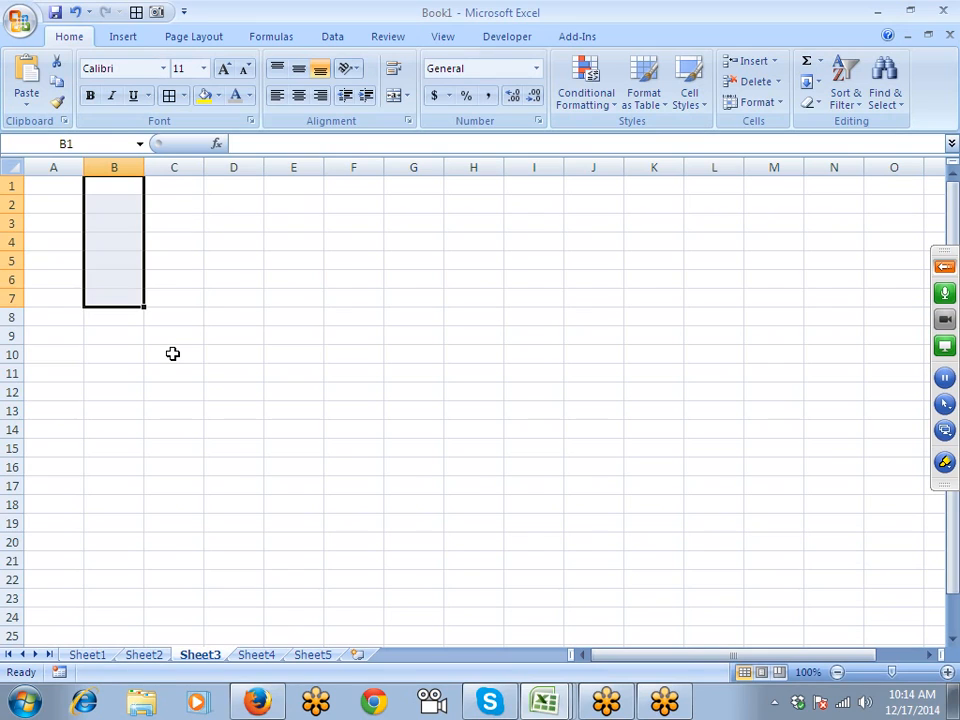
{"action": "key", "text": "Up"}
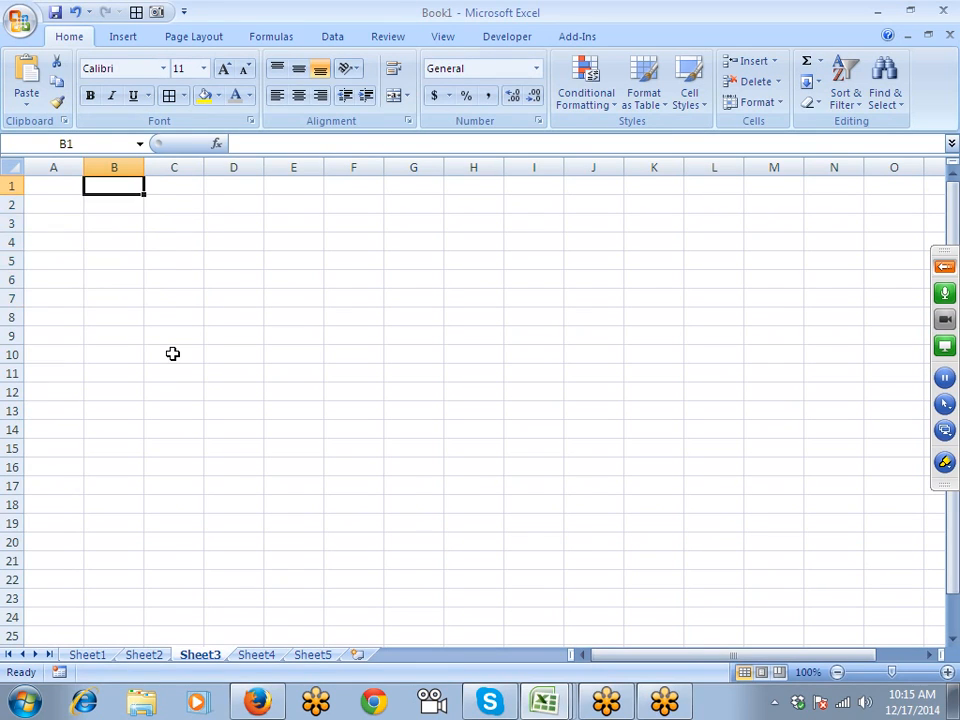
{"action": "key", "text": "Down"}
{"action": "key", "text": "Up"}
{"action": "key", "text": "Down"}
{"action": "key", "text": "Up"}
{"action": "key", "text": "Down"}
{"action": "key", "text": "Down"}
{"action": "key", "text": "Down"}
{"action": "key", "text": "Down"}
{"action": "key", "text": "Down"}
{"action": "key", "text": "Down"}
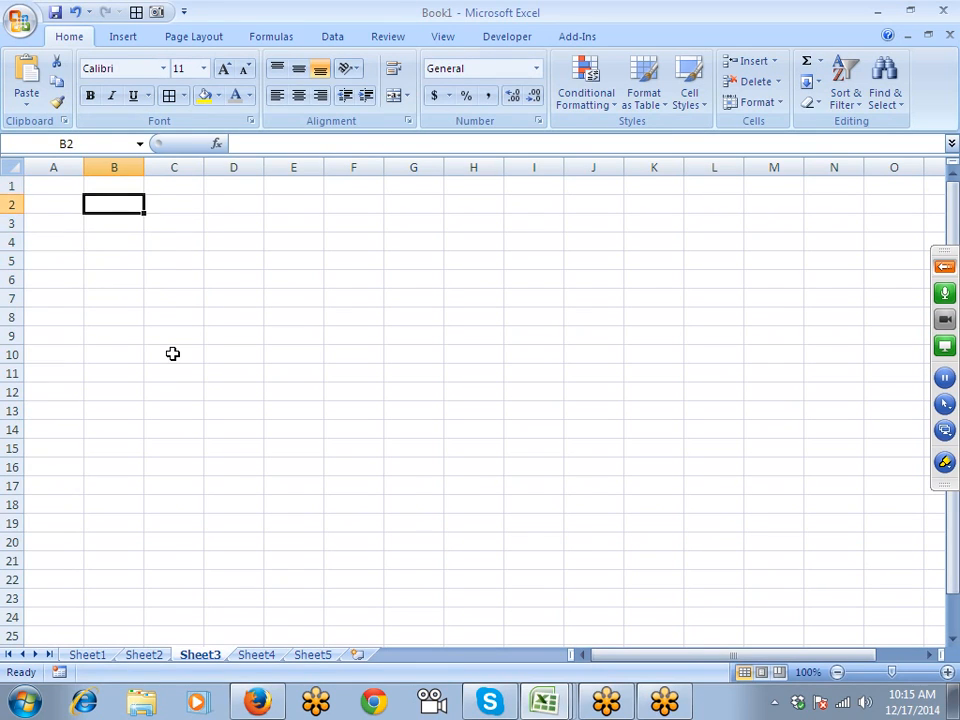
{"action": "key", "text": "Up"}
{"action": "key", "text": "Up"}
{"action": "key", "text": "Up"}
{"action": "key", "text": "Up"}
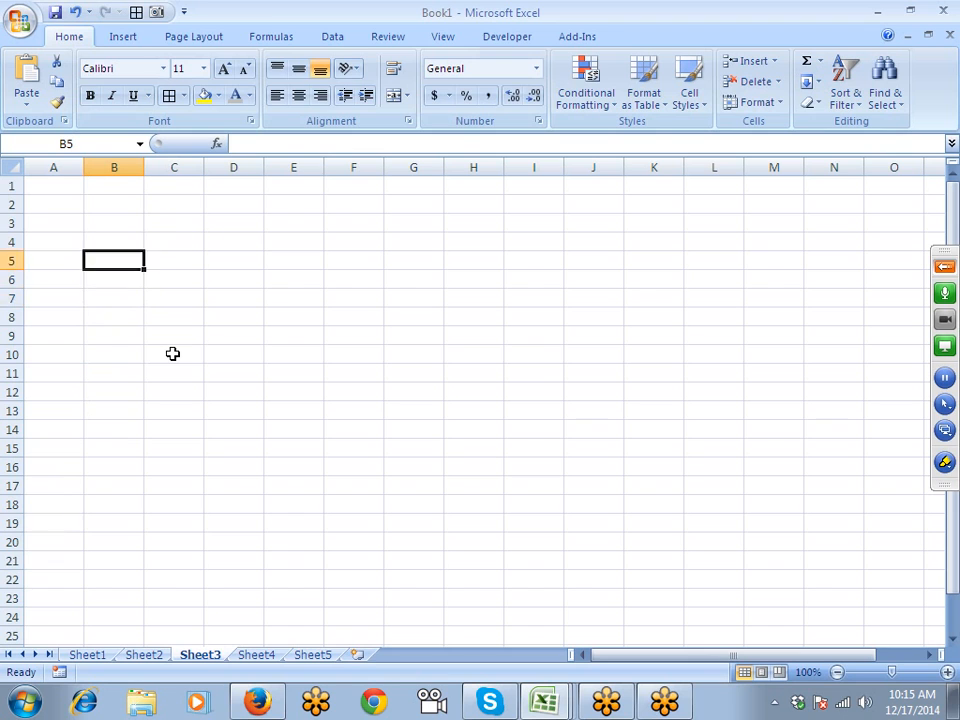
{"action": "left_click", "coordinate": [17, 28]}
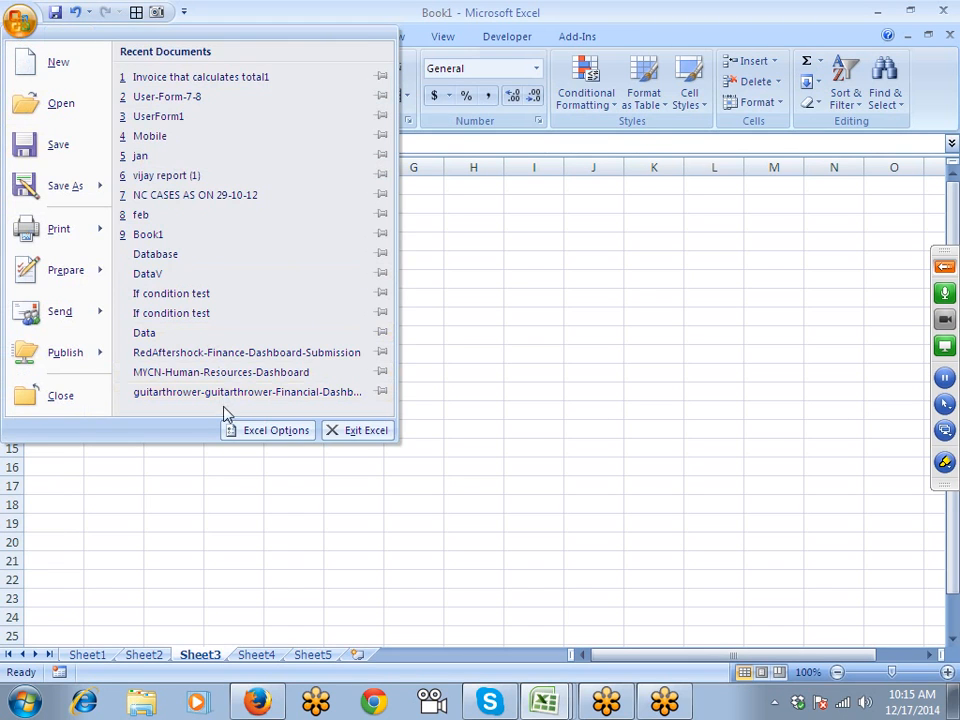
{"action": "left_click", "coordinate": [242, 430]}
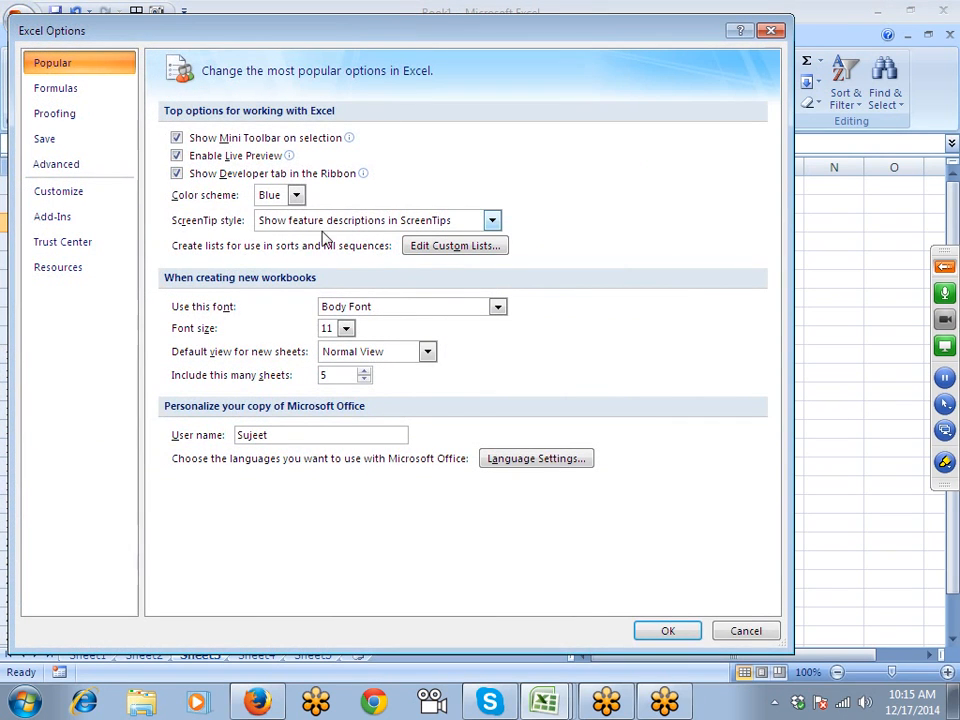
{"action": "left_click", "coordinate": [72, 165]}
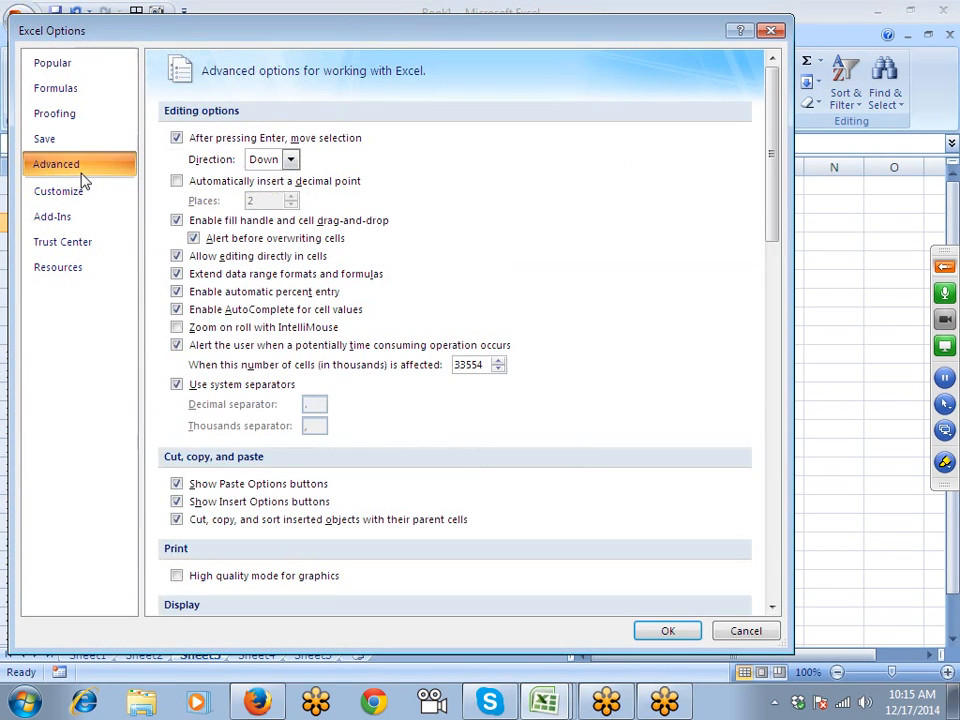
{"action": "left_click", "coordinate": [266, 161]}
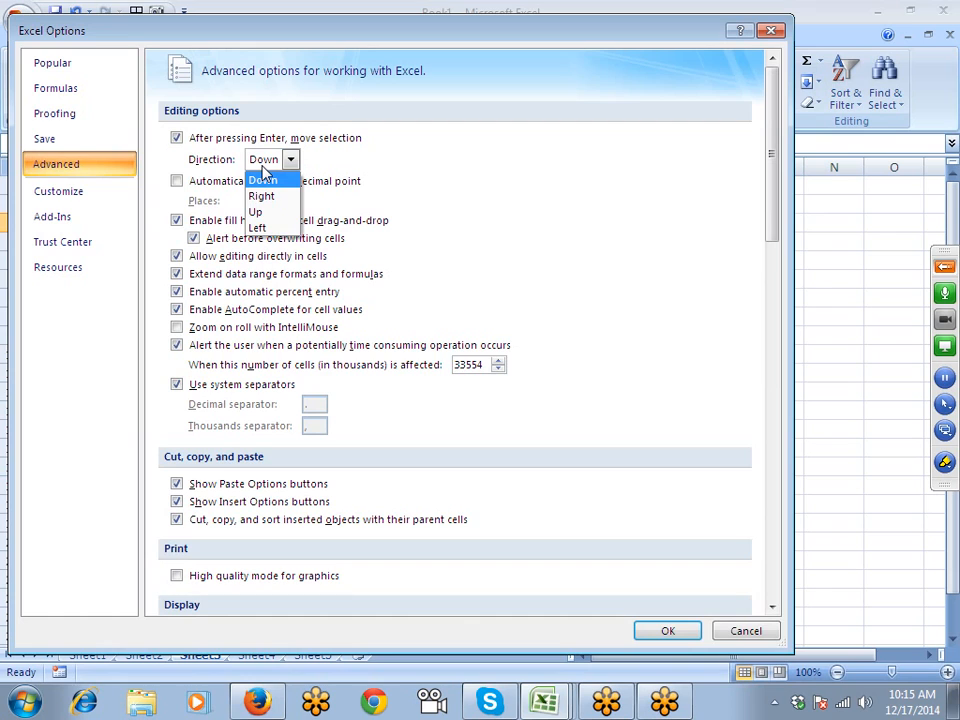
{"action": "left_click", "coordinate": [458, 180]}
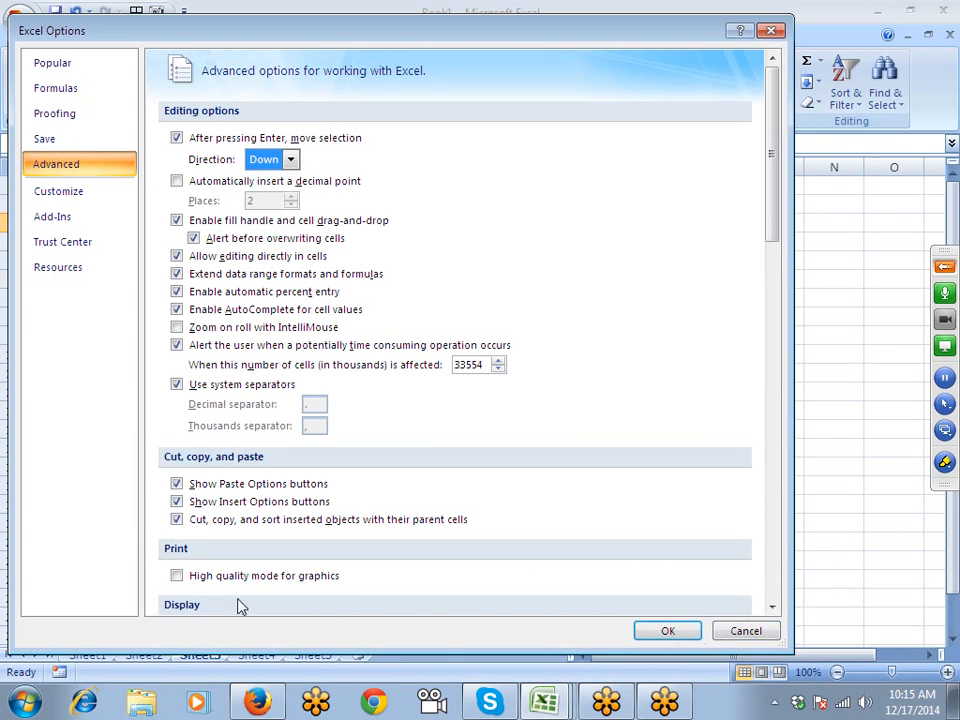
{"action": "scroll", "coordinate": [460, 445], "scroll_direction": "down", "scroll_amount": 5}
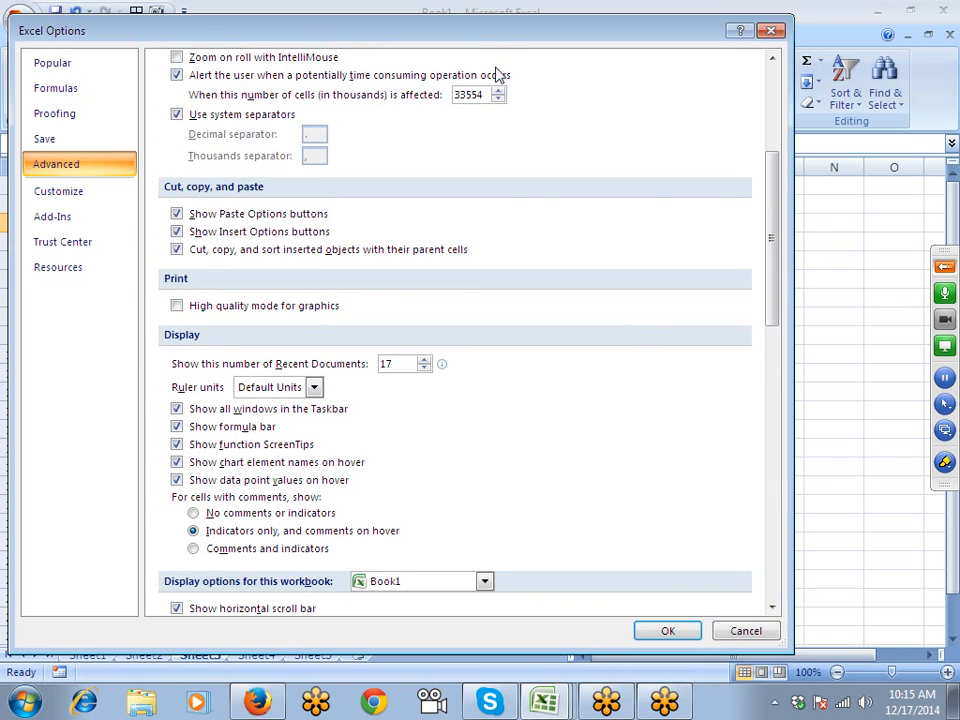
{"action": "left_click_drag", "start_coordinate": [500, 45], "coordinate": [574, 90]}
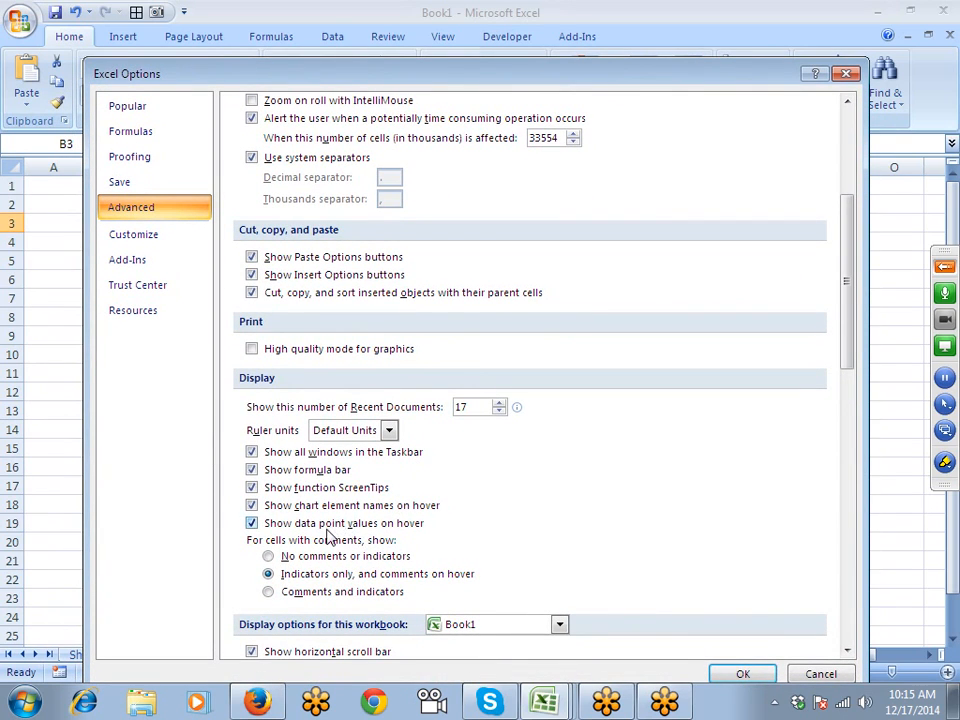
{"action": "scroll", "coordinate": [430, 530], "scroll_direction": "down", "scroll_amount": 3}
{"action": "scroll", "coordinate": [393, 560], "scroll_direction": "down", "scroll_amount": 1}
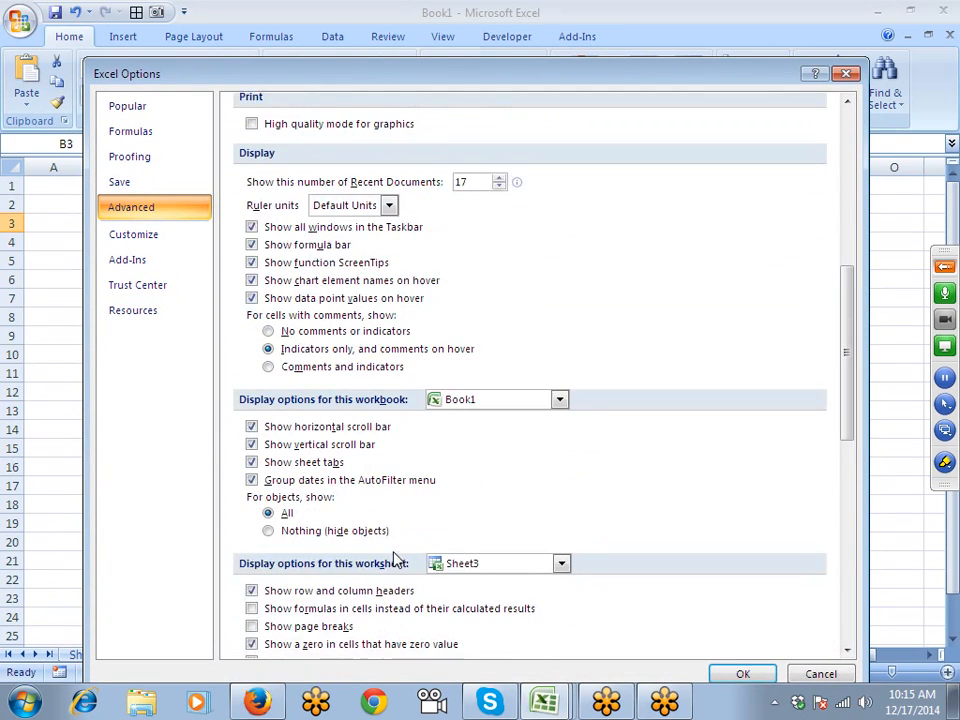
{"action": "scroll", "coordinate": [343, 478], "scroll_direction": "down", "scroll_amount": 1}
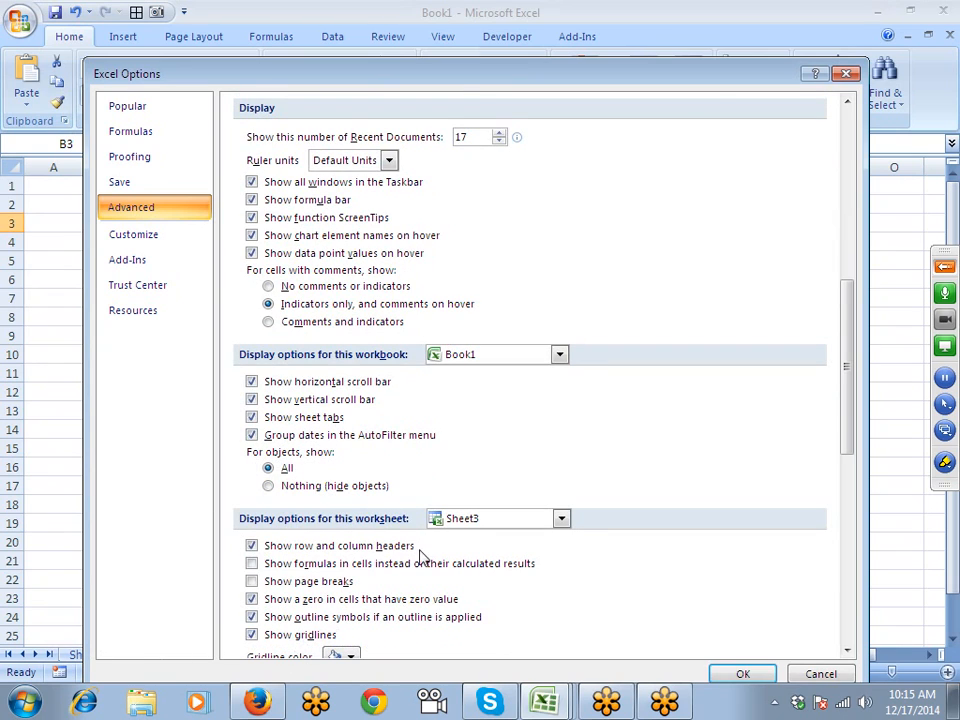
{"action": "scroll", "coordinate": [420, 553], "scroll_direction": "down", "scroll_amount": 12}
{"action": "scroll", "coordinate": [421, 554], "scroll_direction": "down", "scroll_amount": 1}
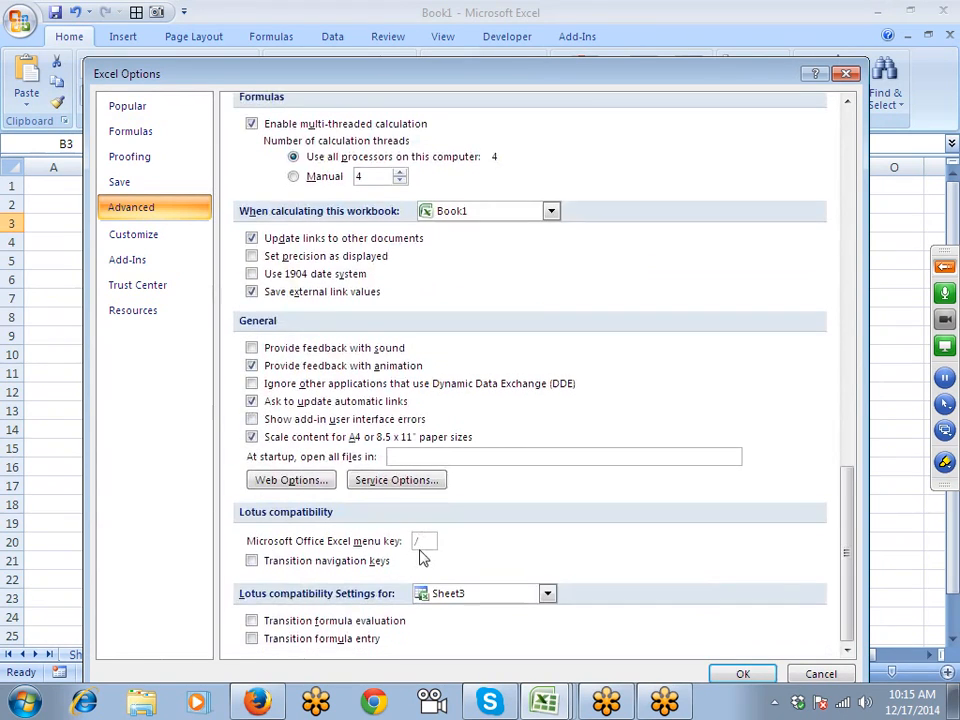
{"action": "scroll", "coordinate": [422, 558], "scroll_direction": "up", "scroll_amount": 20}
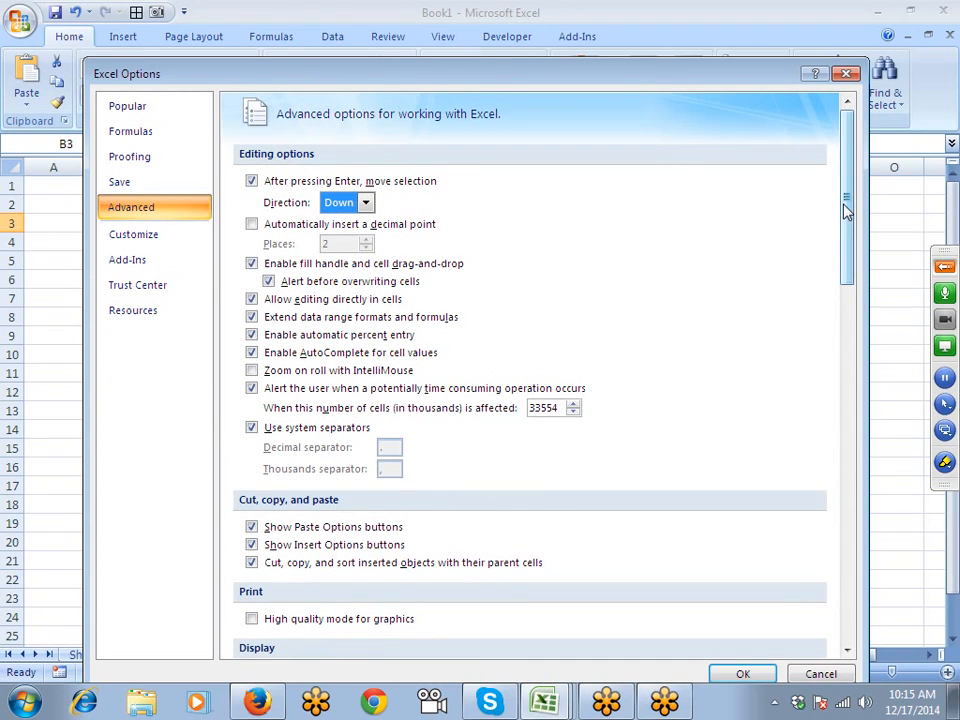
{"action": "left_click", "coordinate": [846, 74]}
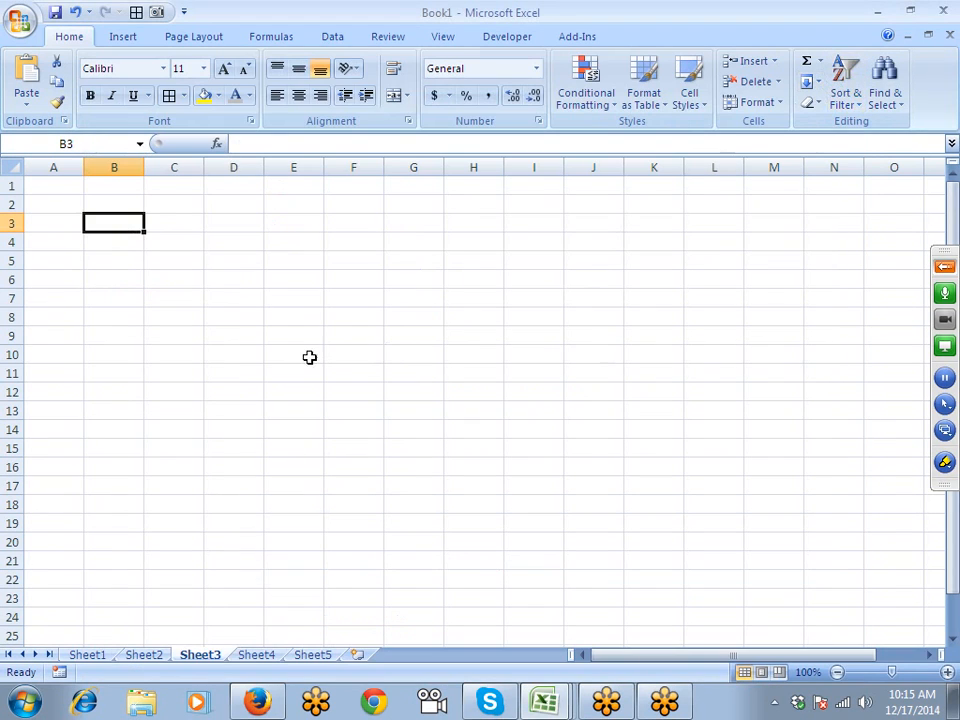
{"action": "left_click", "coordinate": [230, 355]}
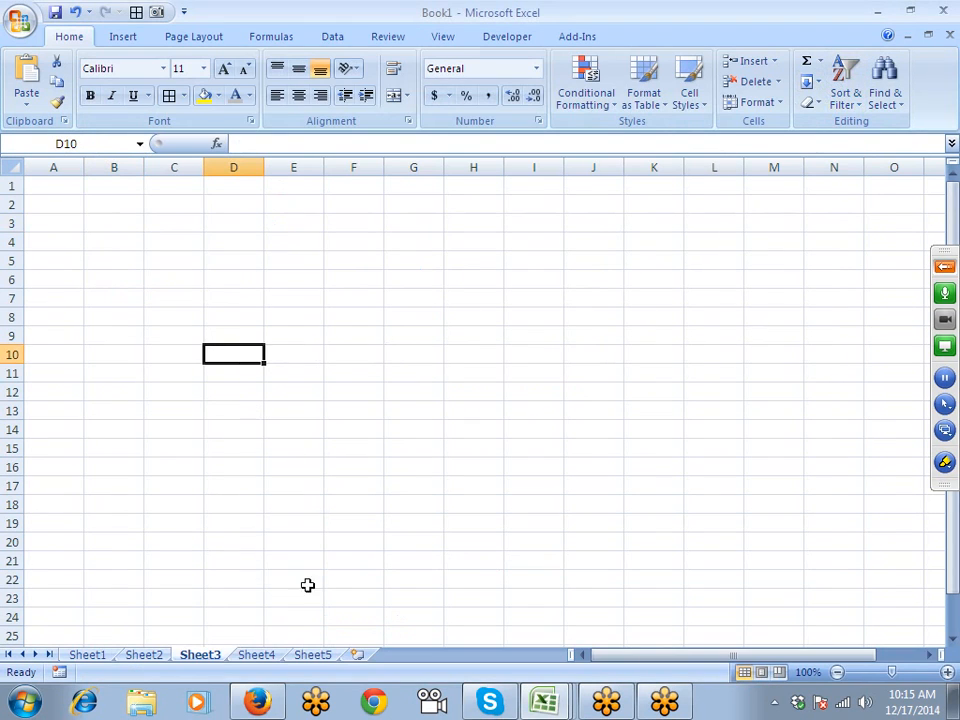
{"action": "left_click", "coordinate": [945, 270]}
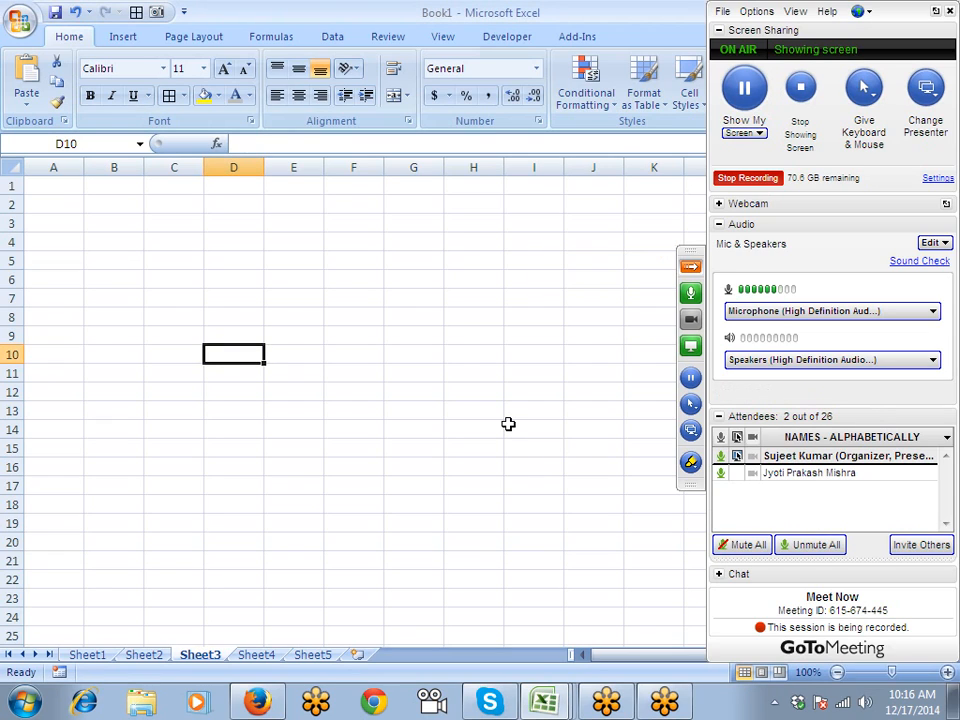
{"action": "left_click", "coordinate": [775, 703]}
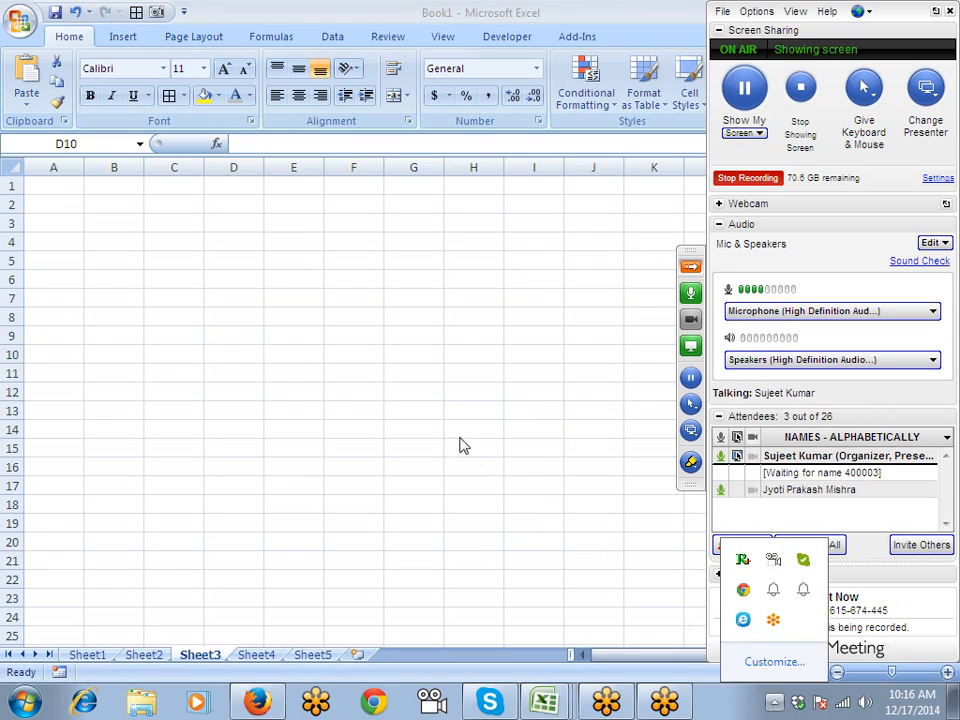
{"action": "left_click", "coordinate": [60, 189]}
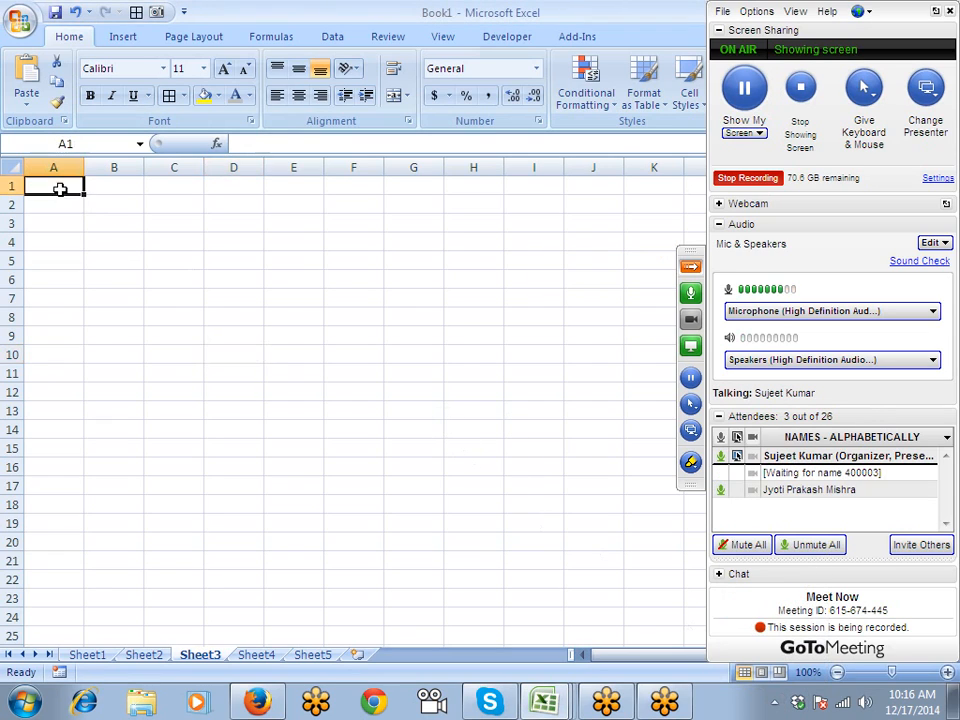
{"action": "left_click", "coordinate": [691, 270]}
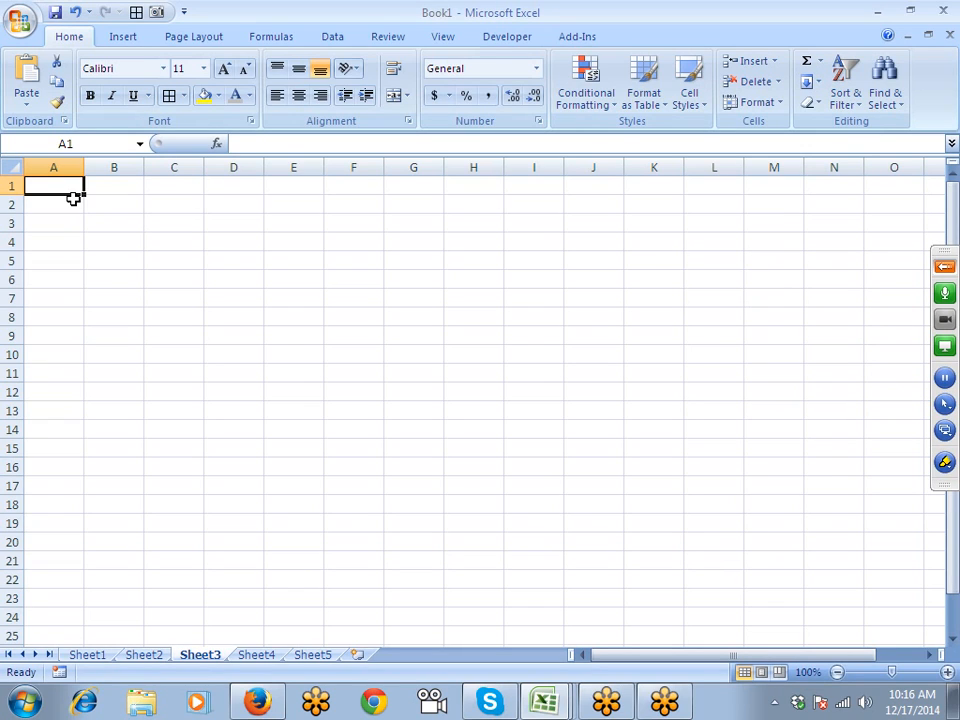
- Enter 10th in A1 and format the 'th' as superscript
{"action": "type", "text": "10"}
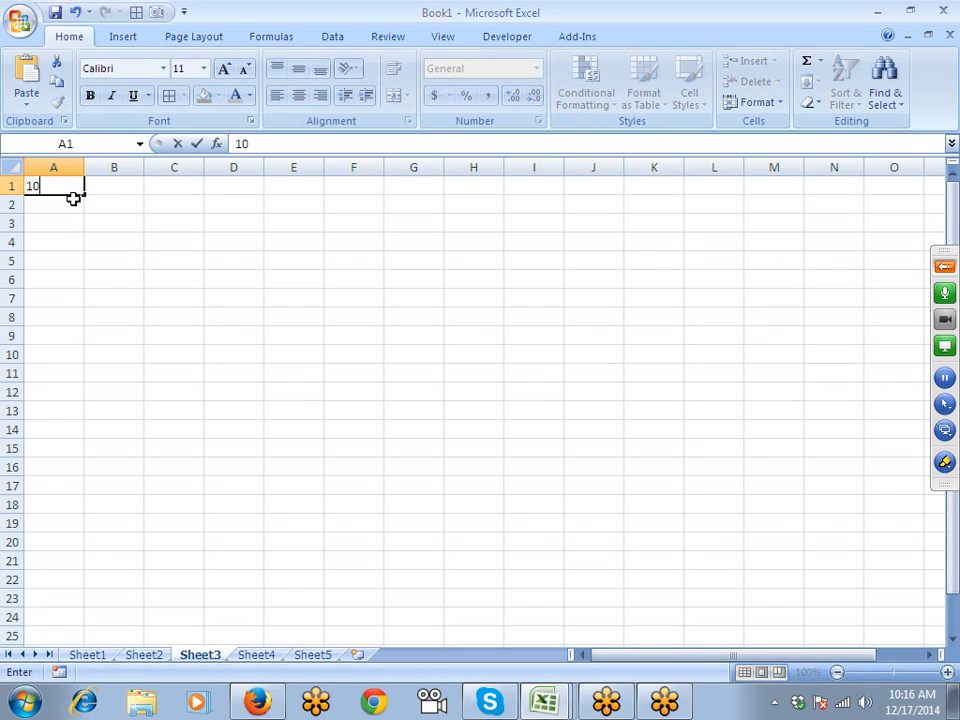
{"action": "type", "text": "th"}
{"action": "key", "text": "Return"}
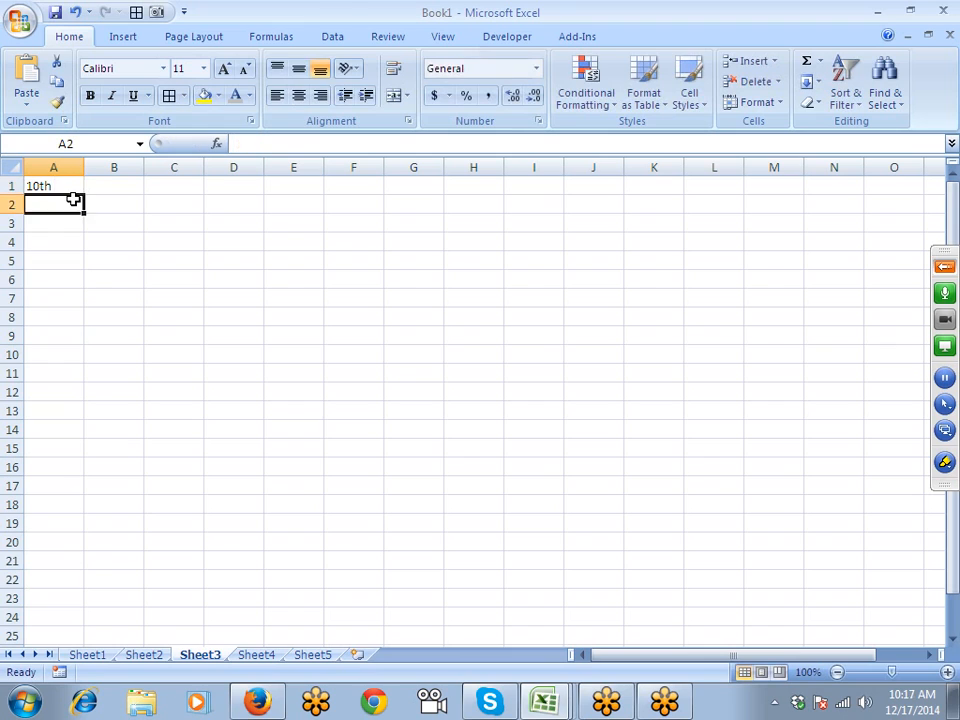
{"action": "key", "text": "Up"}
{"action": "double_click", "coordinate": [79, 186]}
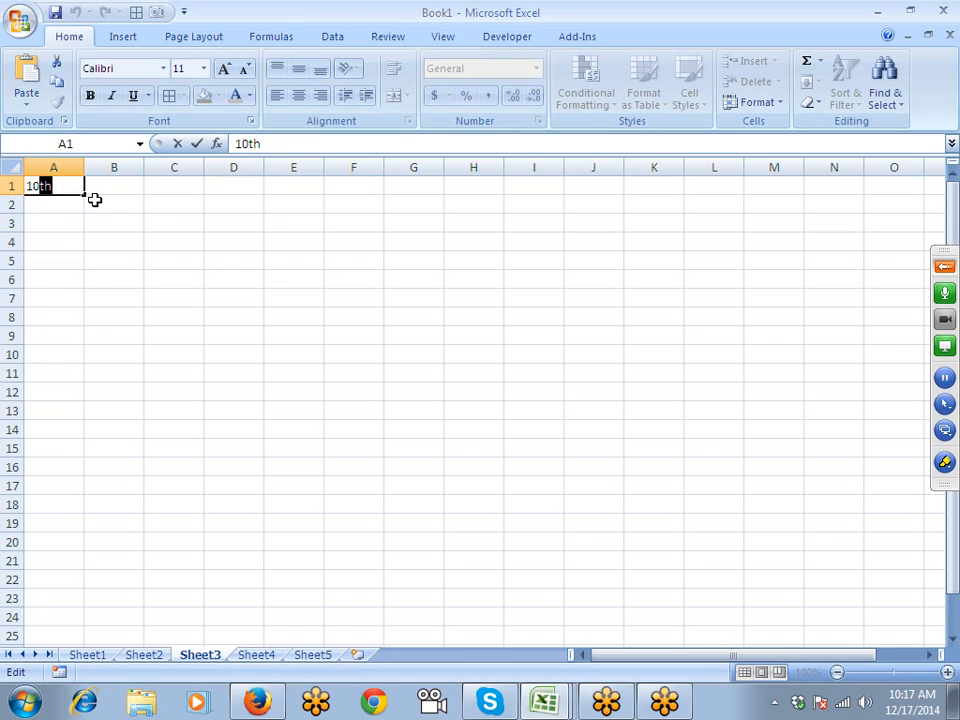
{"action": "left_click", "coordinate": [250, 121]}
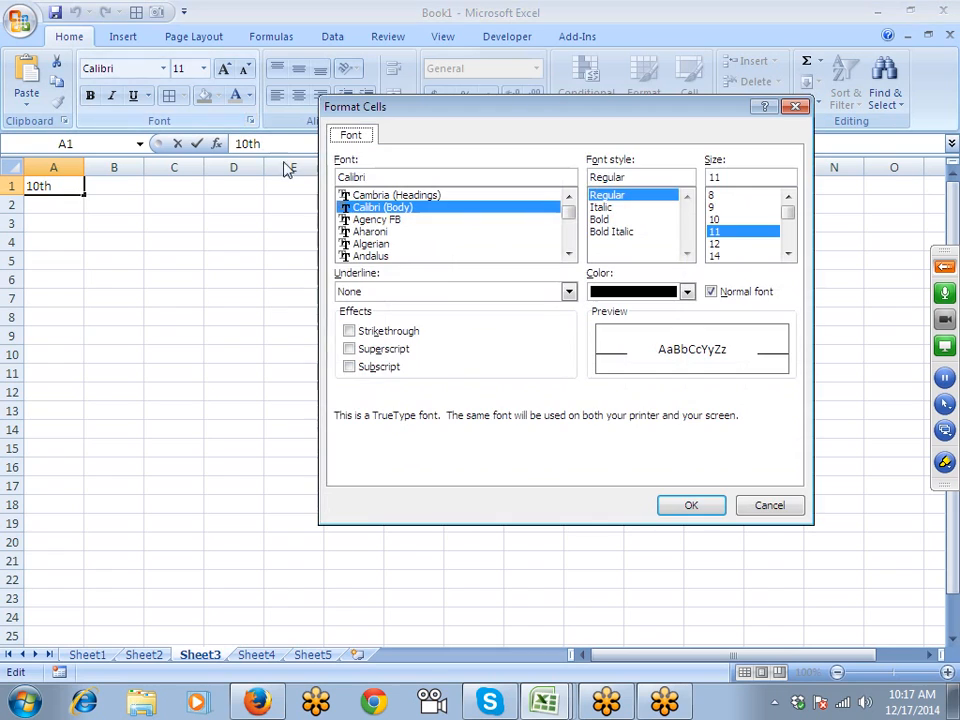
{"action": "left_click", "coordinate": [388, 350]}
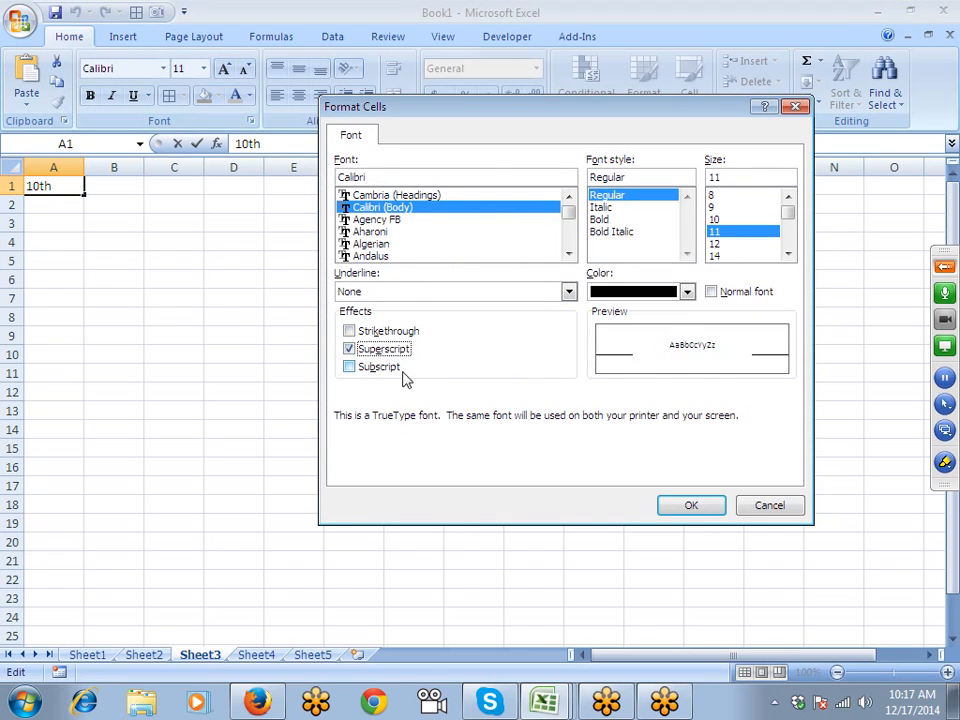
{"action": "left_click", "coordinate": [689, 510]}
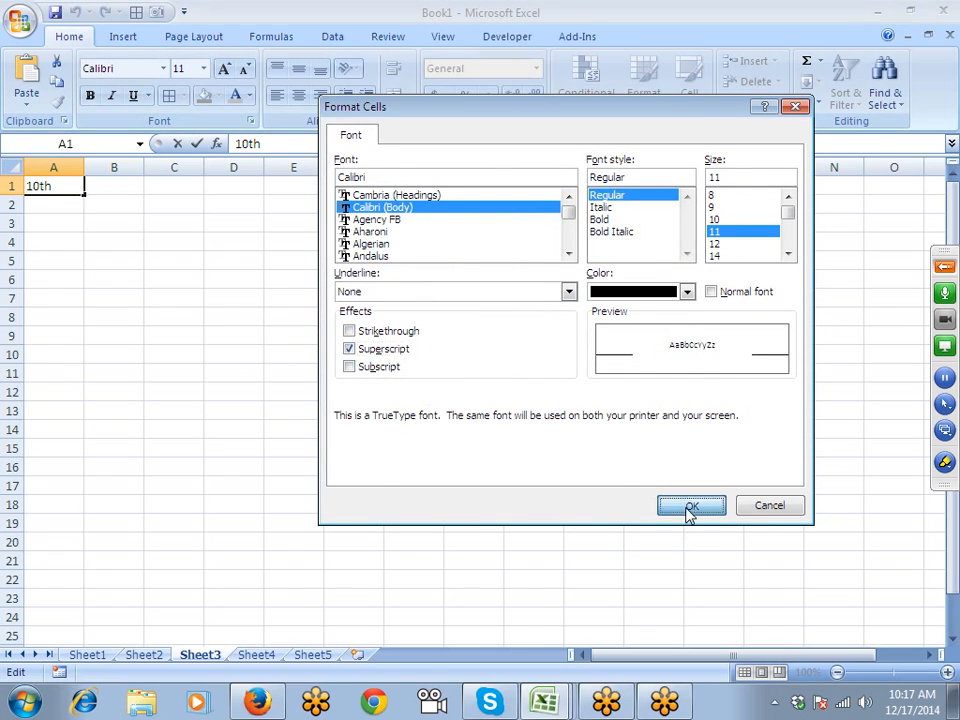
{"action": "left_click", "coordinate": [216, 368]}
{"action": "left_click", "coordinate": [120, 246]}
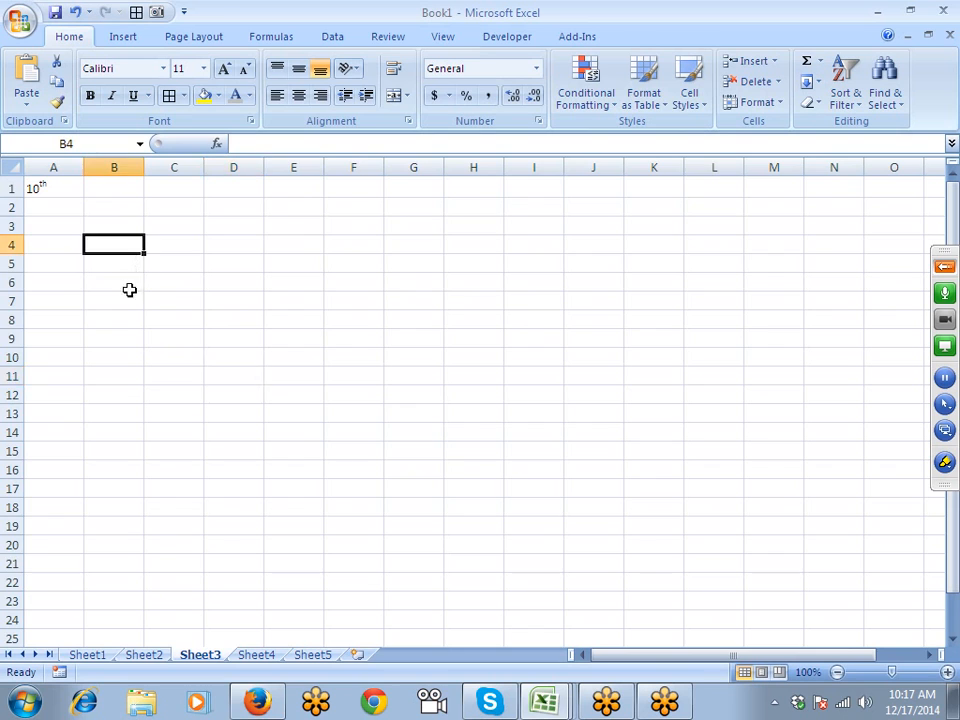
{"action": "scroll", "coordinate": [129, 290], "scroll_direction": "up", "scroll_amount": 7, "text": "ctrl"}
- Enter 10o in A2 and superscript the 'o' as a degree-style mark
{"action": "left_click", "coordinate": [134, 250]}
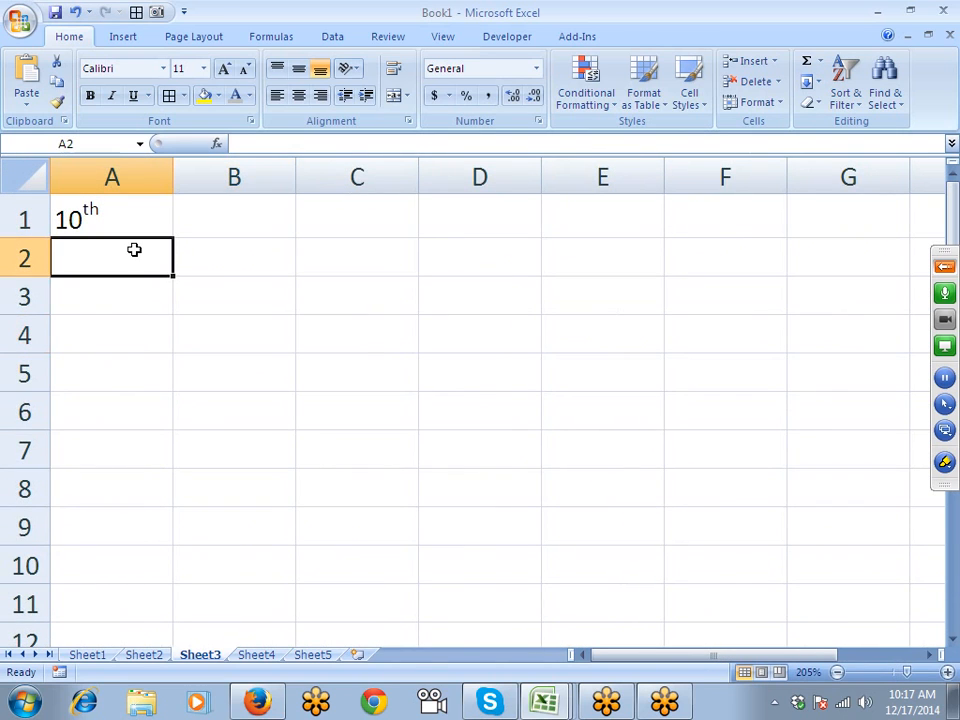
{"action": "type", "text": "10o"}
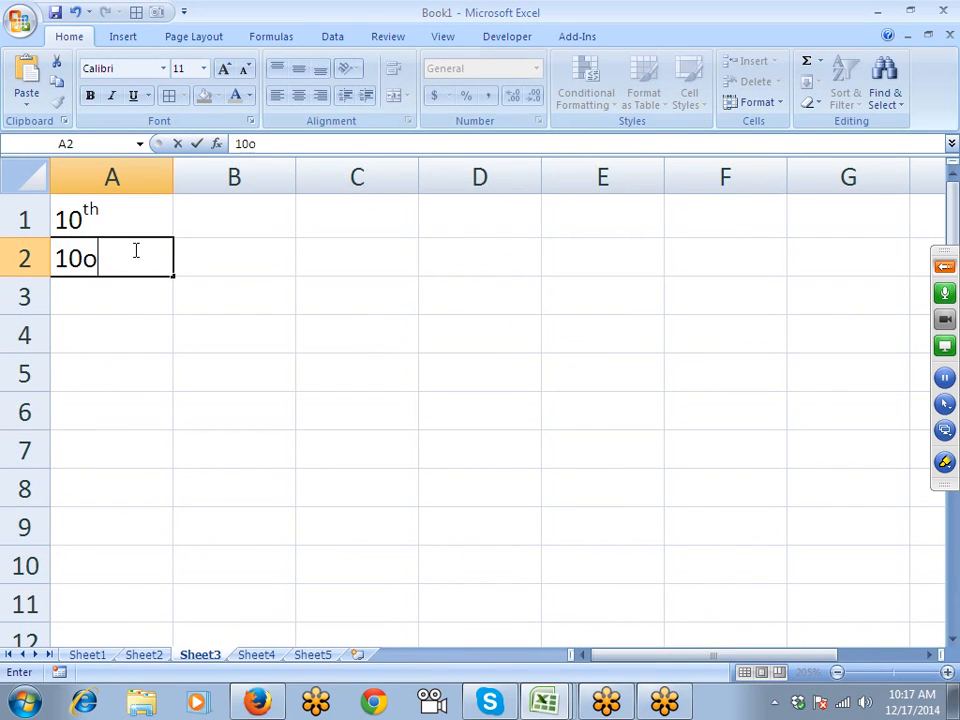
{"action": "key", "text": "ctrl+Return"}
{"action": "double_click", "coordinate": [134, 250]}
{"action": "key", "text": "Left"}
{"action": "key", "text": "shift+Right"}
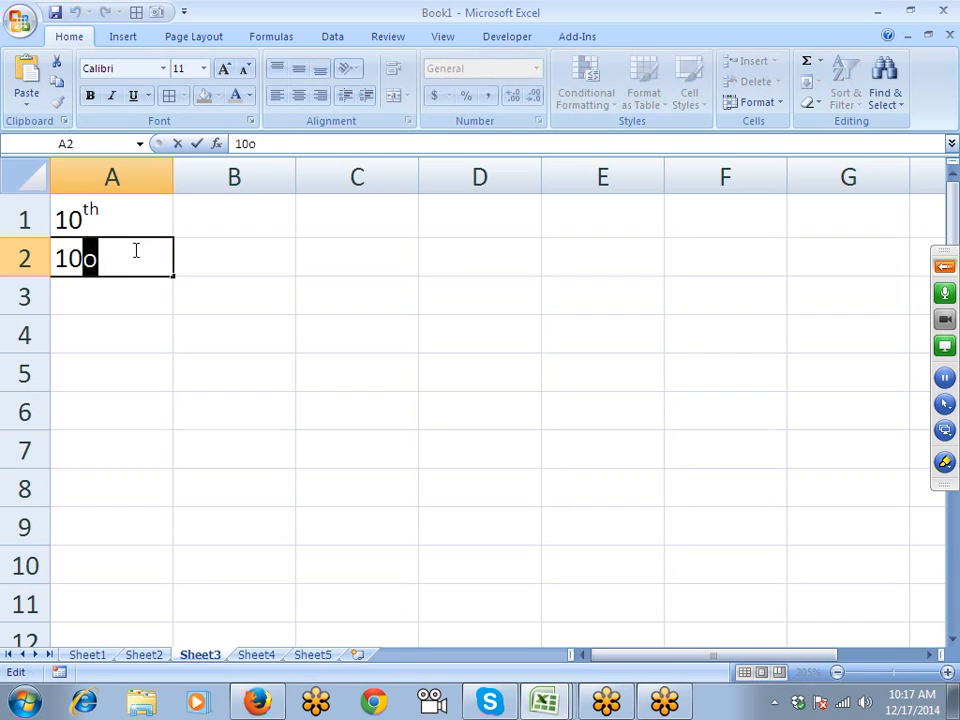
{"action": "left_click", "coordinate": [250, 121]}
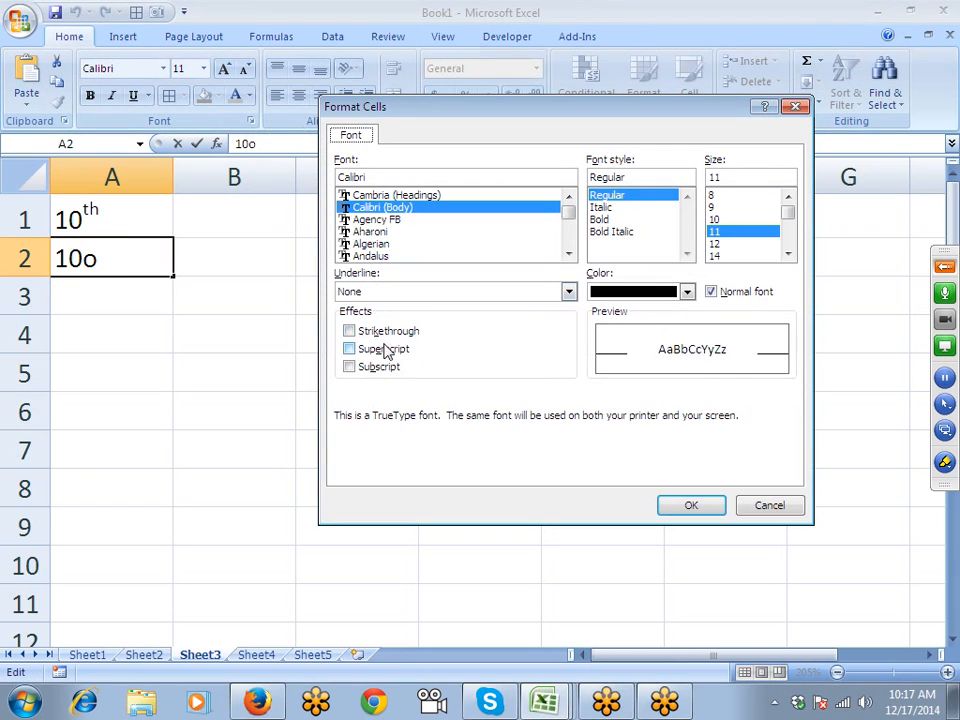
{"action": "left_click", "coordinate": [349, 348]}
{"action": "left_click", "coordinate": [691, 505]}
{"action": "left_click_drag", "start_coordinate": [293, 358], "coordinate": [294, 356]}
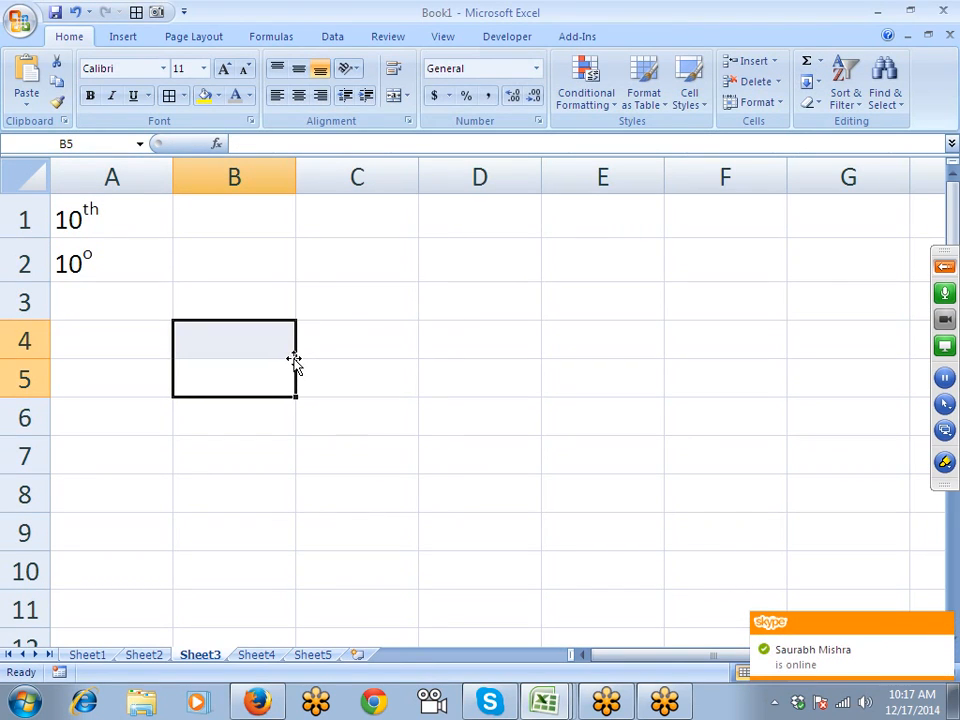
{"action": "key", "text": "Up"}
{"action": "key", "text": "Up"}
- Enter H2O in A3 and format the 2 as subscript
{"action": "key", "text": "Left"}
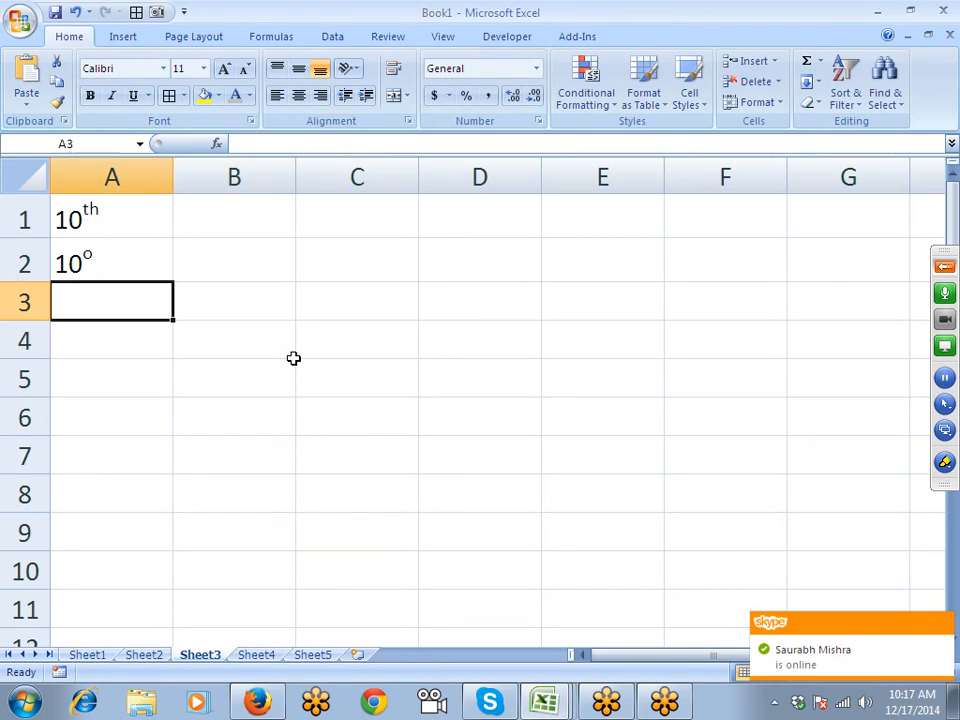
{"action": "type", "text": "H2"}
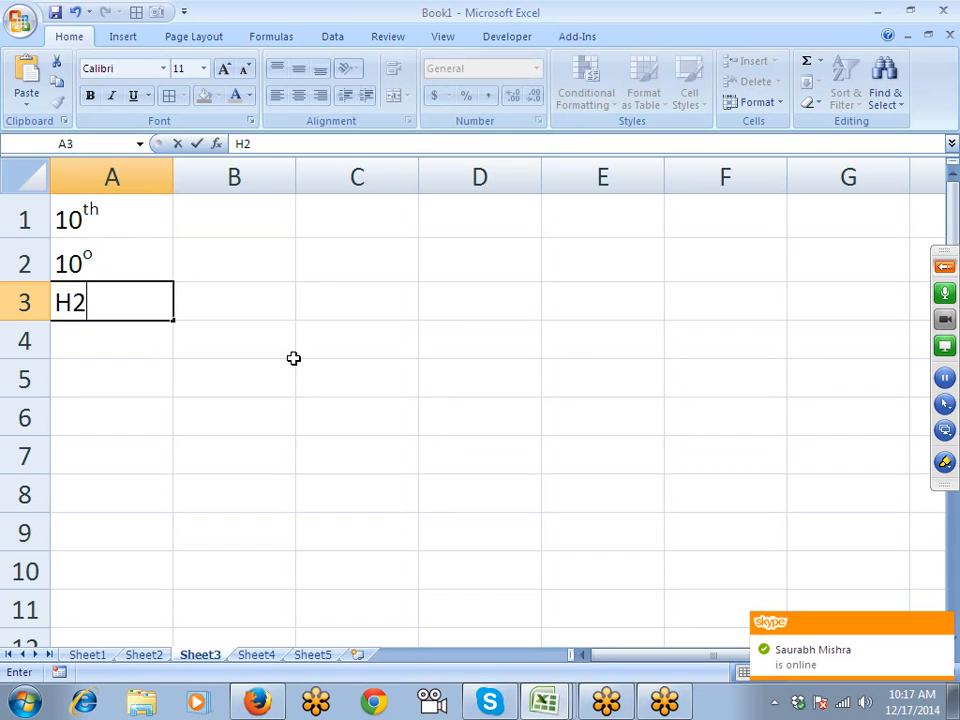
{"action": "type", "text": "O"}
{"action": "key", "text": "Return"}
{"action": "key", "text": "Up"}
{"action": "key", "text": "F2"}
{"action": "key", "text": "Left"}
{"action": "key", "text": "Left"}
{"action": "key", "text": "shift+Right"}
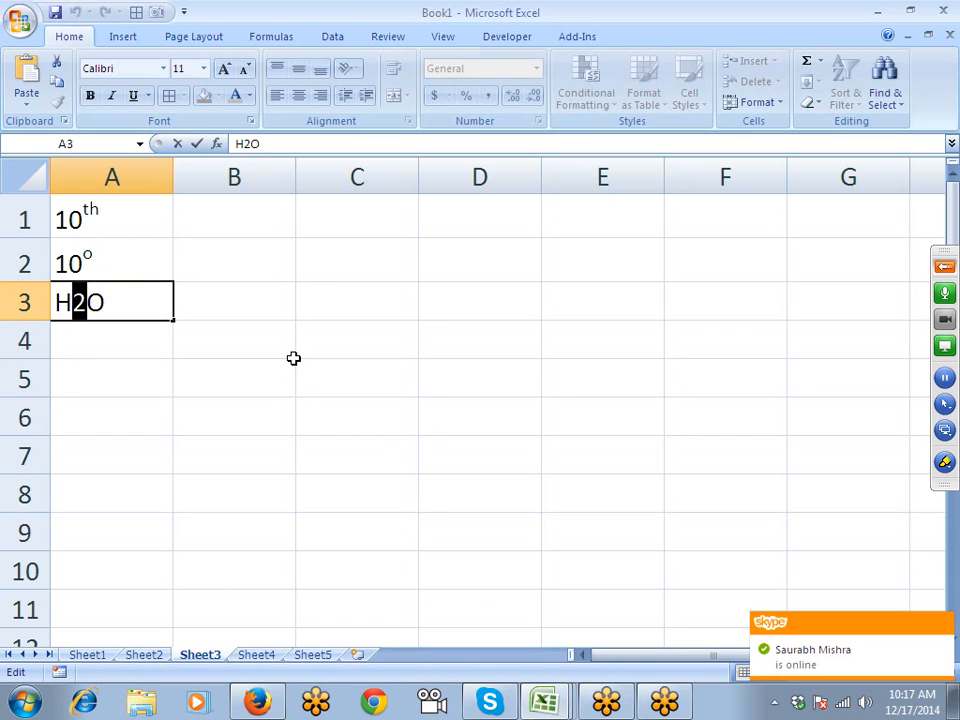
{"action": "left_click", "coordinate": [250, 122]}
{"action": "left_click", "coordinate": [358, 368]}
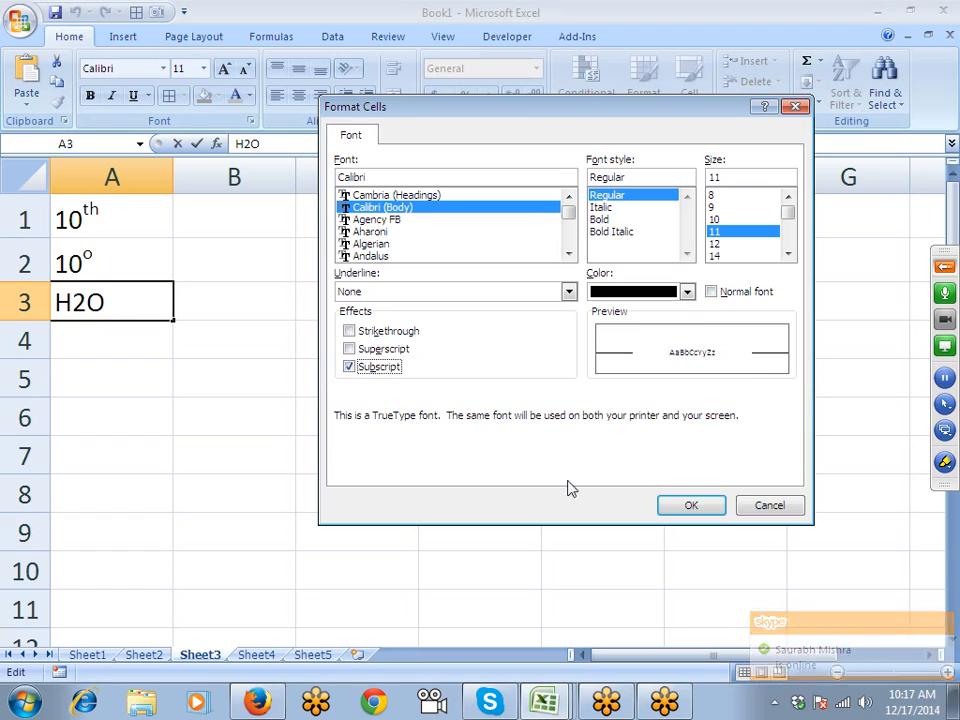
{"action": "left_click", "coordinate": [690, 505]}
{"action": "left_click", "coordinate": [165, 383]}
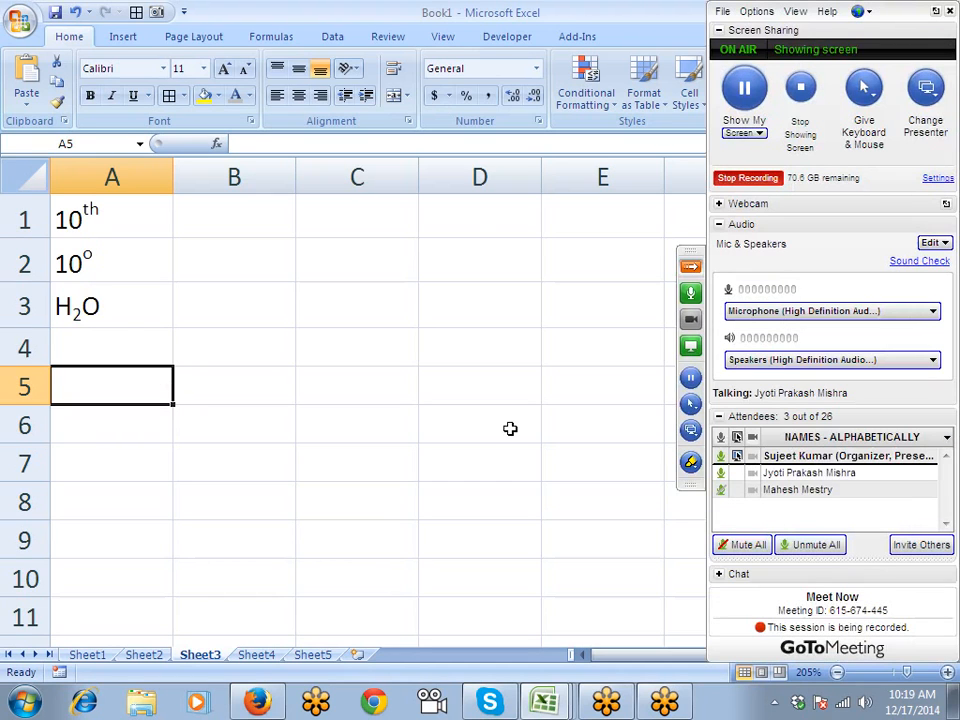
- Enter 154 in cell B2
{"action": "left_click", "coordinate": [105, 312]}
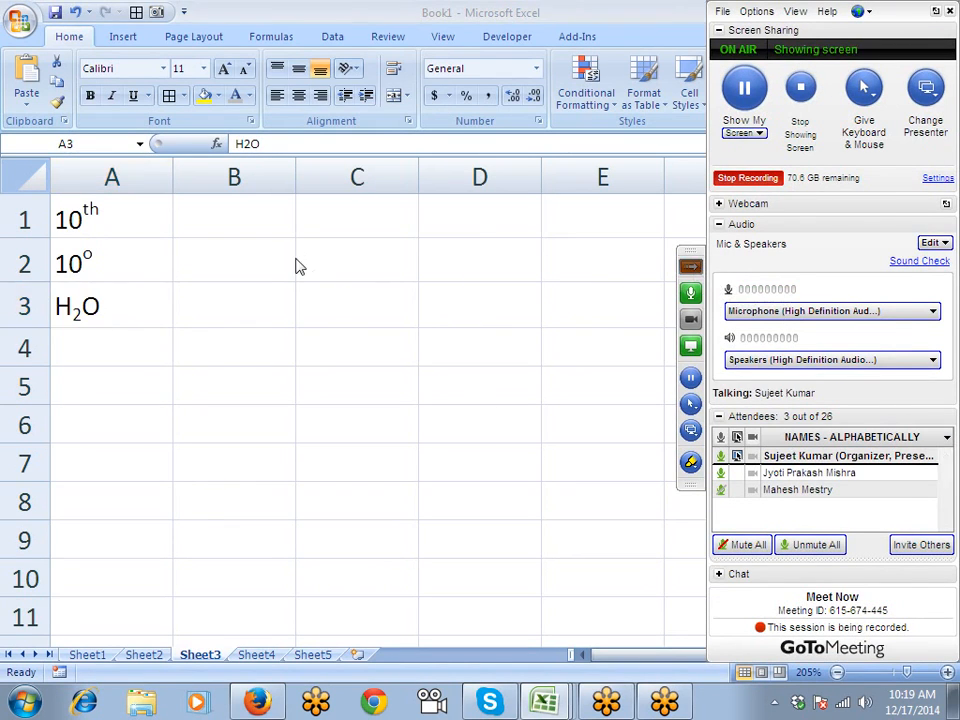
{"action": "left_click", "coordinate": [266, 264]}
{"action": "type", "text": "154"}
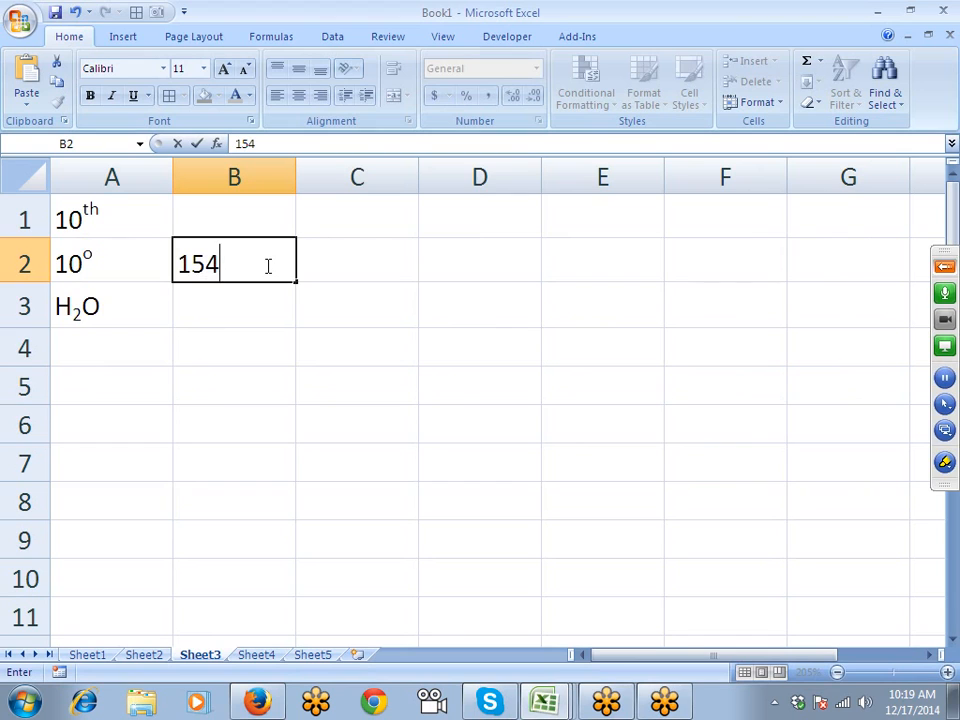
{"action": "key", "text": "Return"}
- Mark an X over 154 with the pen annotation, erase it, and AutoFit column B
{"action": "left_click", "coordinate": [944, 464]}
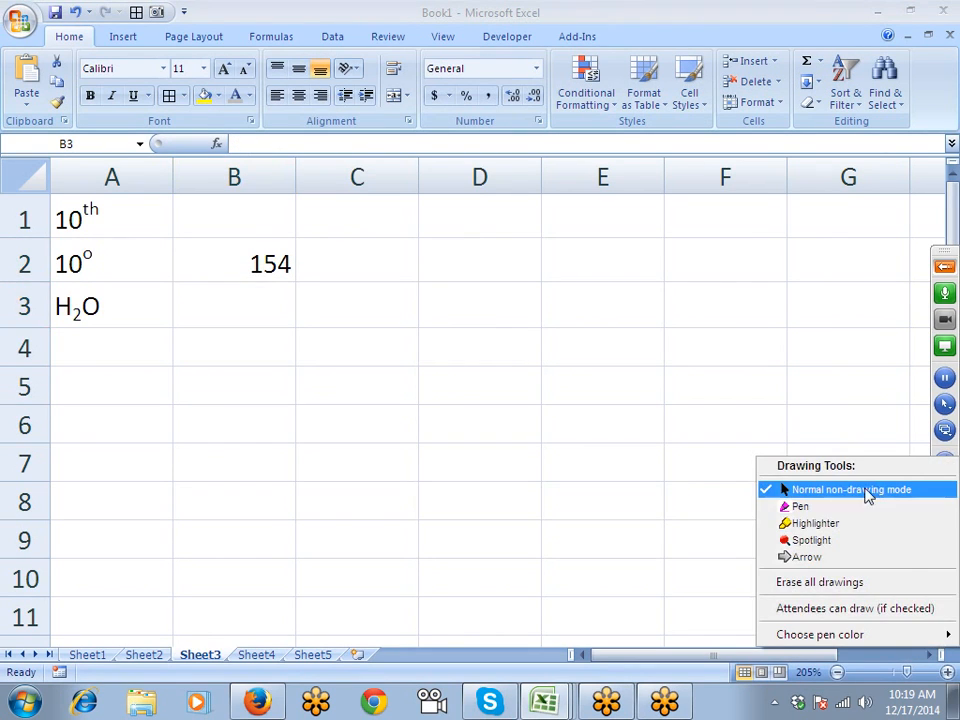
{"action": "left_click", "coordinate": [862, 490]}
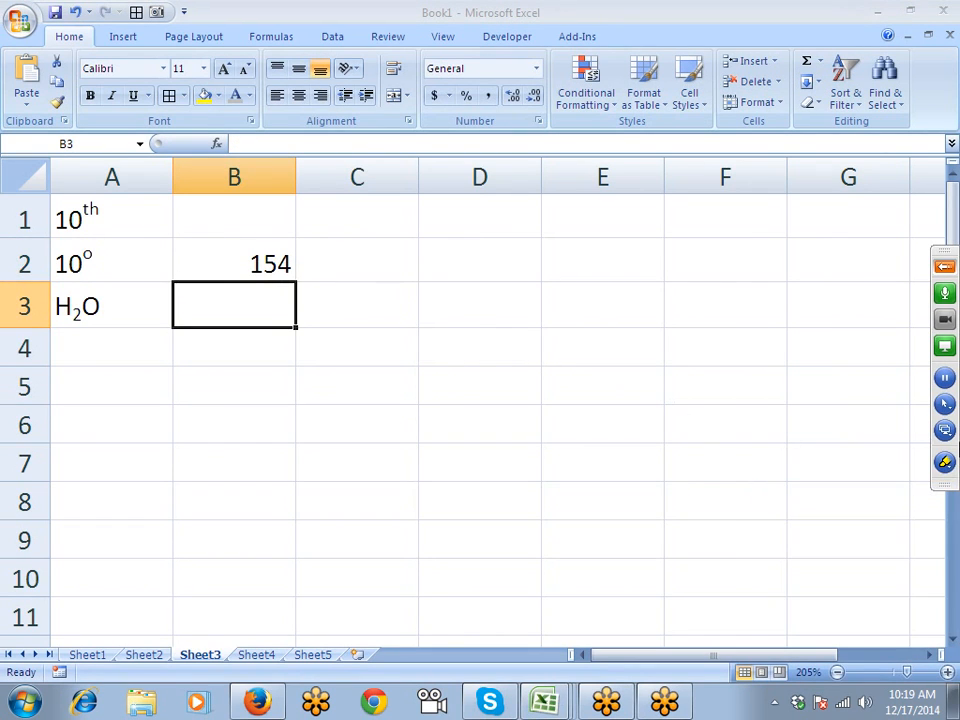
{"action": "left_click", "coordinate": [944, 464]}
{"action": "left_click", "coordinate": [808, 506]}
{"action": "mouse_move", "coordinate": [176, 235]}
{"action": "left_mouse_down"}
{"action": "mouse_move", "coordinate": [288, 264]}
{"action": "mouse_move", "coordinate": [200, 268]}
{"action": "mouse_move", "coordinate": [179, 282]}
{"action": "left_mouse_up"}
{"action": "right_click", "coordinate": [327, 321]}
{"action": "left_click", "coordinate": [355, 353]}
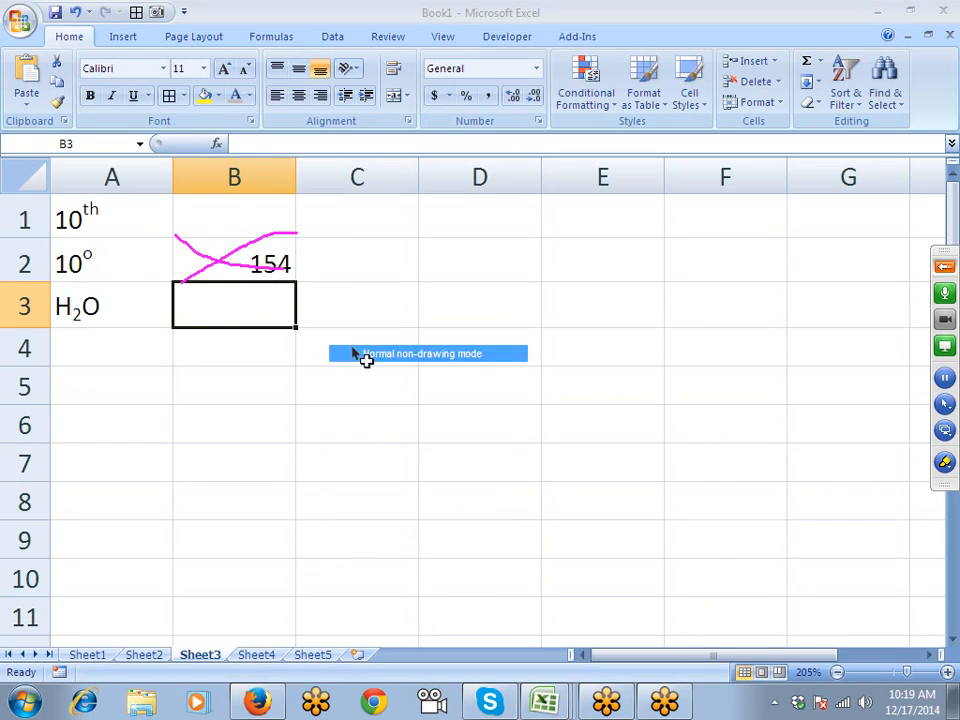
{"action": "left_click", "coordinate": [945, 464]}
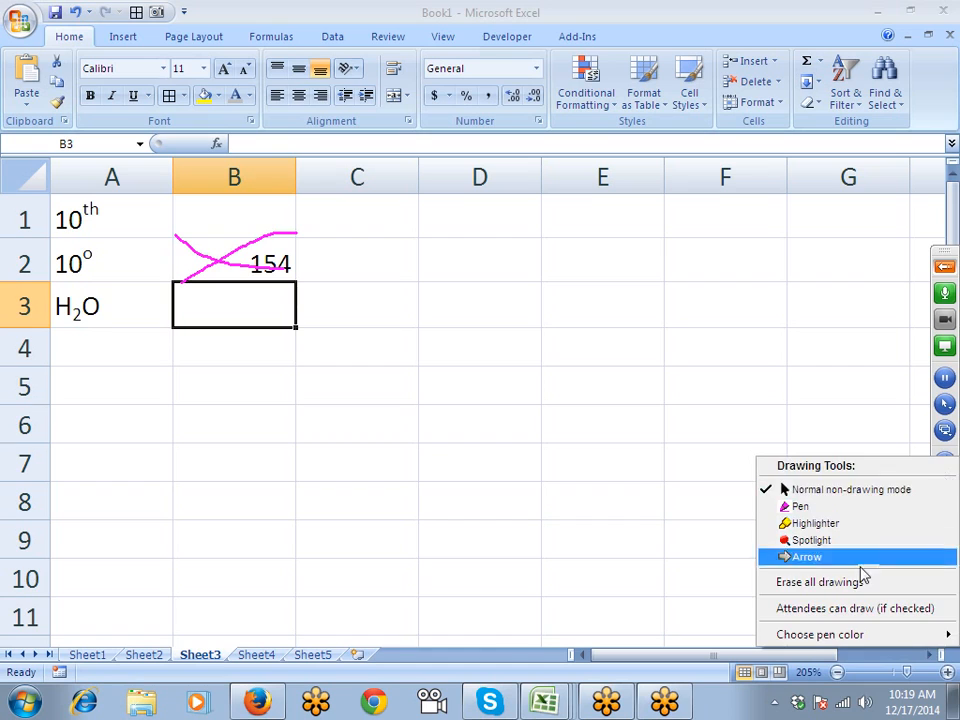
{"action": "left_click", "coordinate": [851, 581]}
{"action": "left_click", "coordinate": [277, 270]}
{"action": "double_click", "coordinate": [294, 182]}
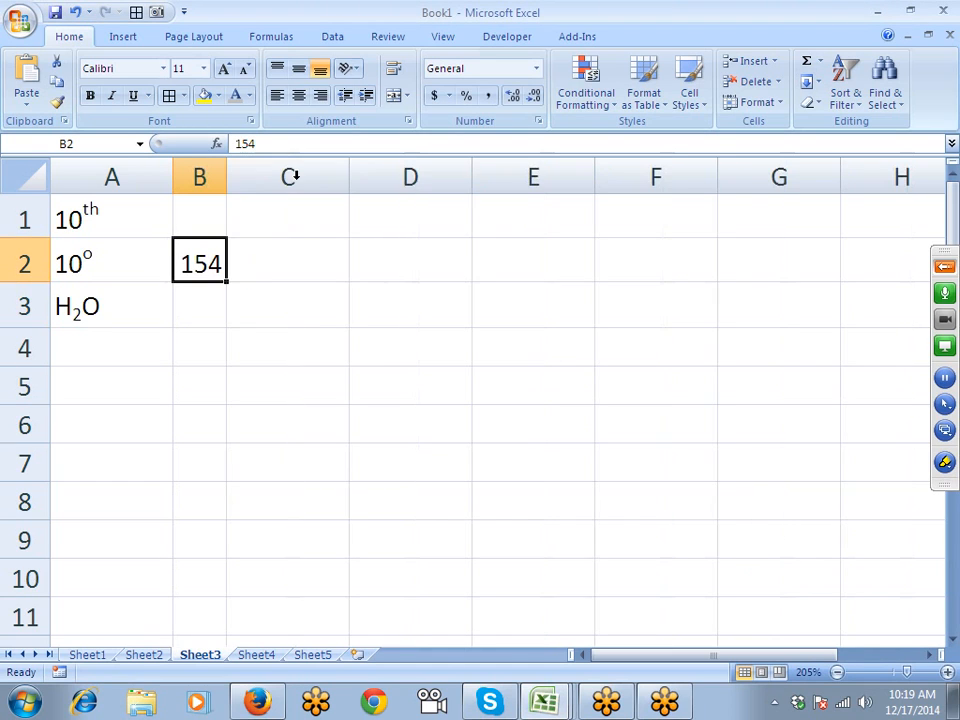
- Add up- and down-diagonal borders to B2 in Format Cells' Border tab
{"action": "left_click", "coordinate": [408, 121]}
{"action": "left_click", "coordinate": [357, 137]}
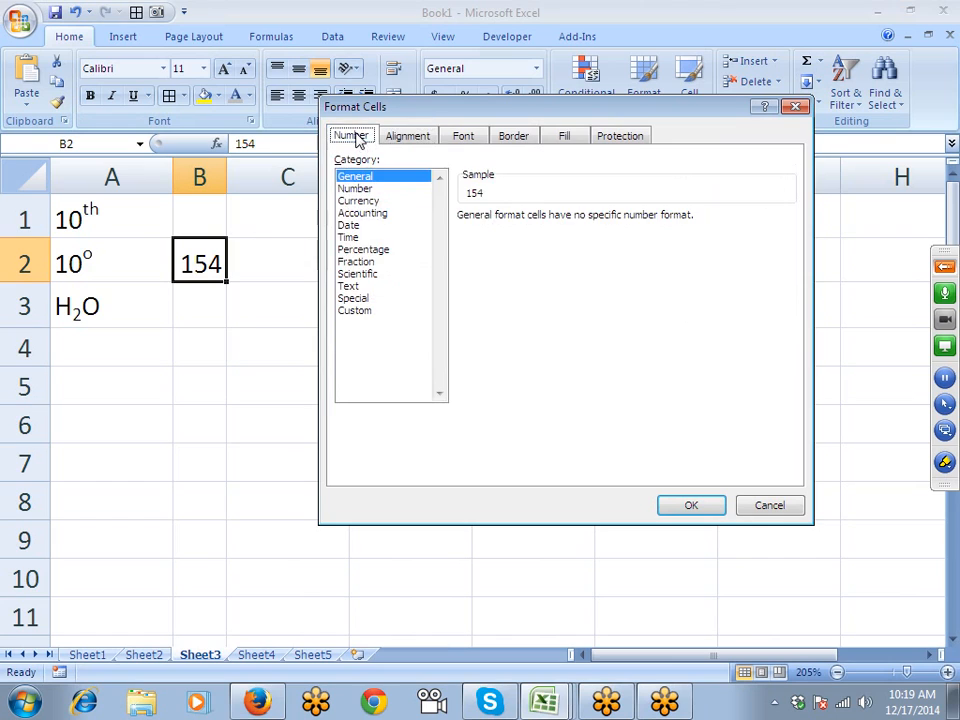
{"action": "left_click", "coordinate": [516, 139]}
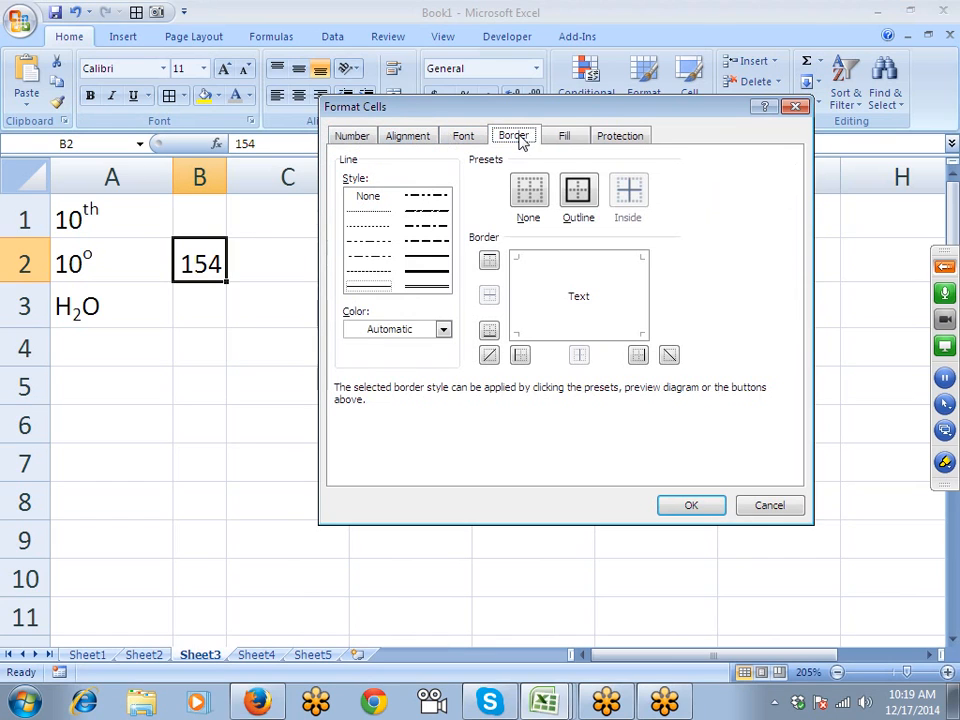
{"action": "left_click", "coordinate": [428, 257]}
{"action": "left_click", "coordinate": [489, 355]}
{"action": "left_click", "coordinate": [668, 356]}
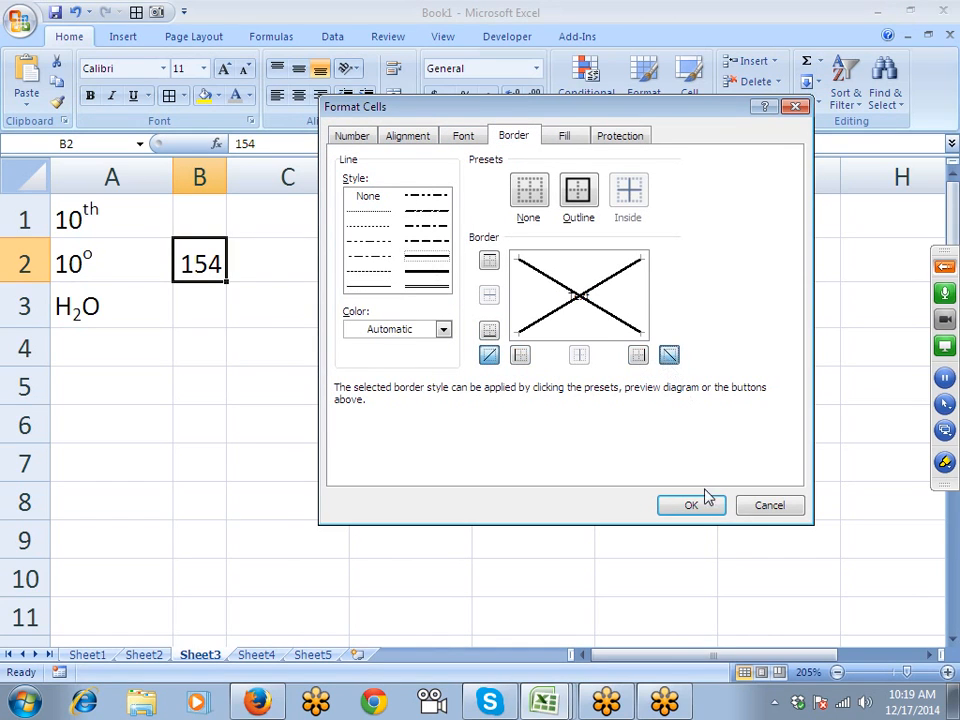
{"action": "left_click", "coordinate": [705, 501]}
{"action": "left_click", "coordinate": [390, 381]}
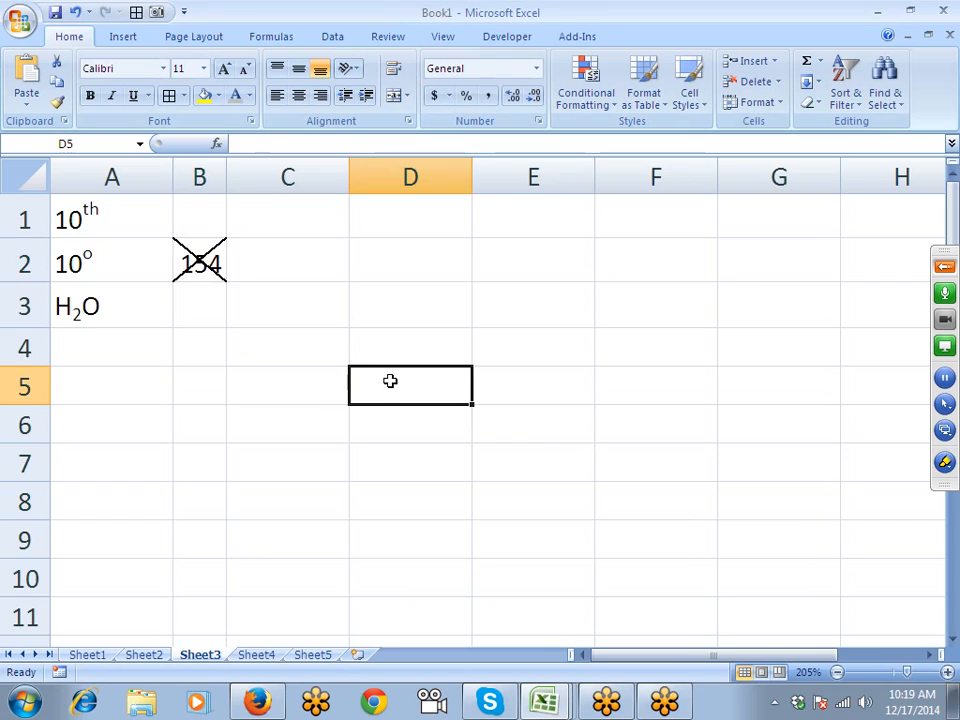
{"action": "left_click", "coordinate": [306, 258]}
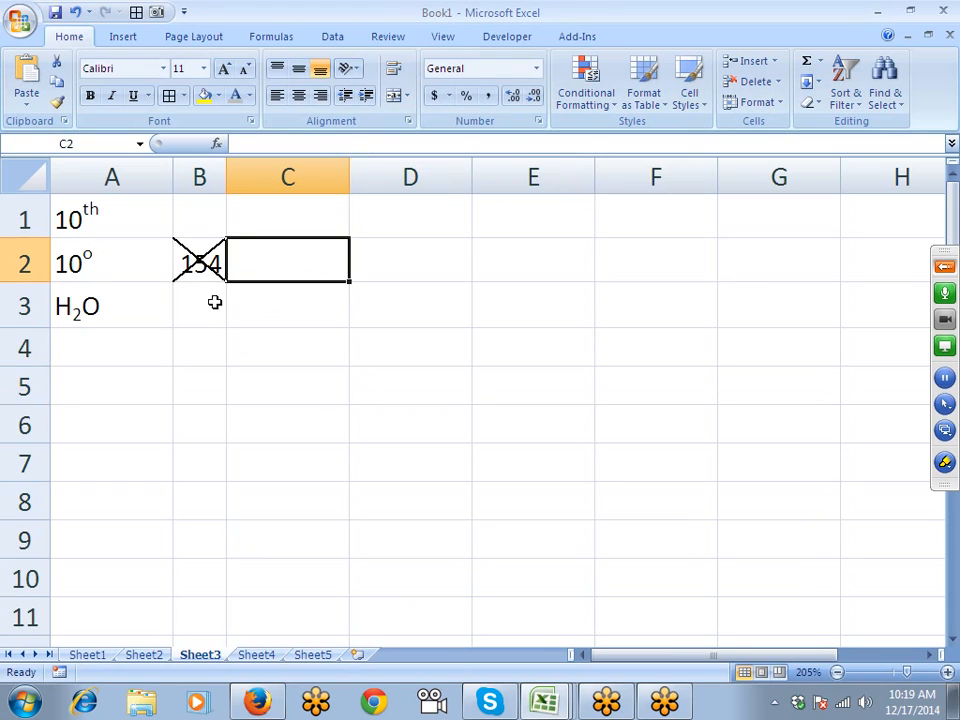
- Undo the X, then give B2 double-line left and up-diagonal borders
{"action": "key", "text": "ctrl+z"}
{"action": "left_click", "coordinate": [538, 120]}
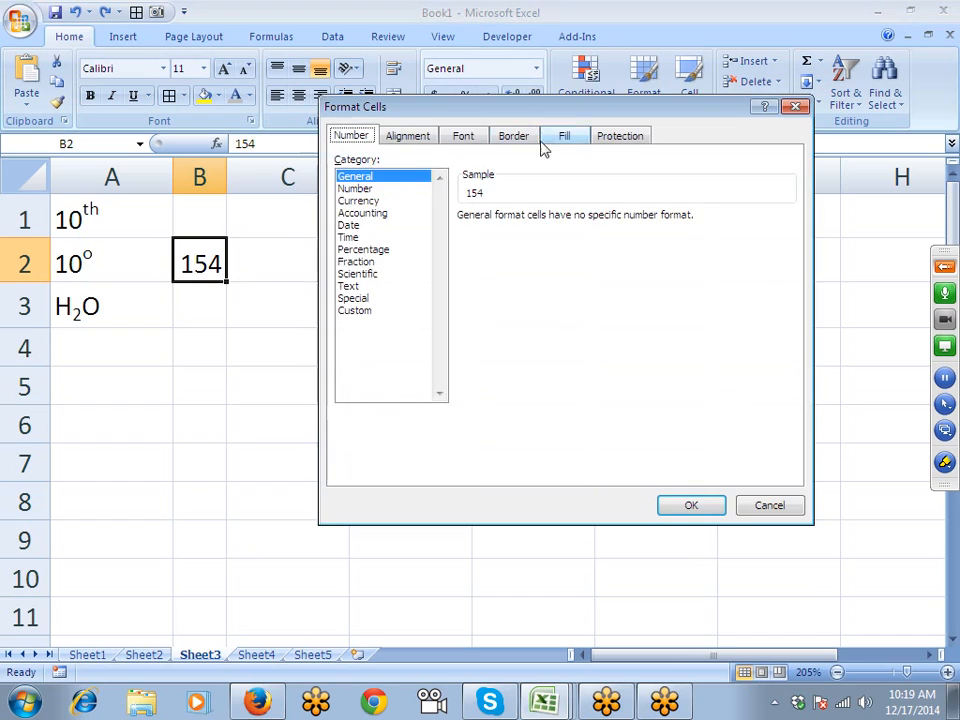
{"action": "left_click", "coordinate": [518, 139]}
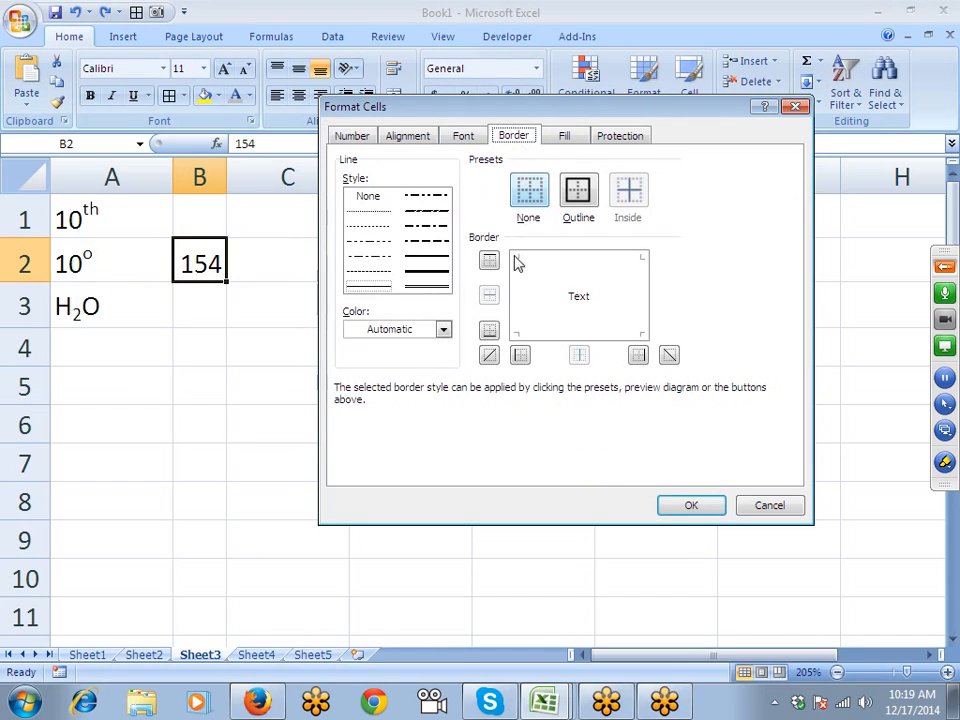
{"action": "left_click", "coordinate": [520, 355]}
{"action": "left_click", "coordinate": [489, 355]}
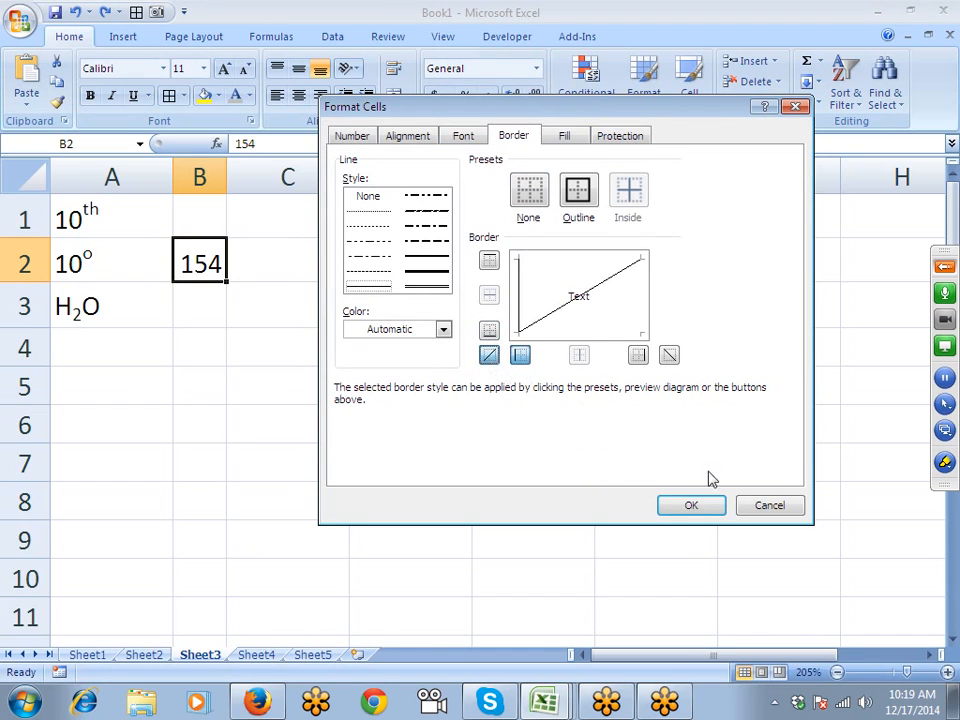
{"action": "left_click", "coordinate": [439, 257]}
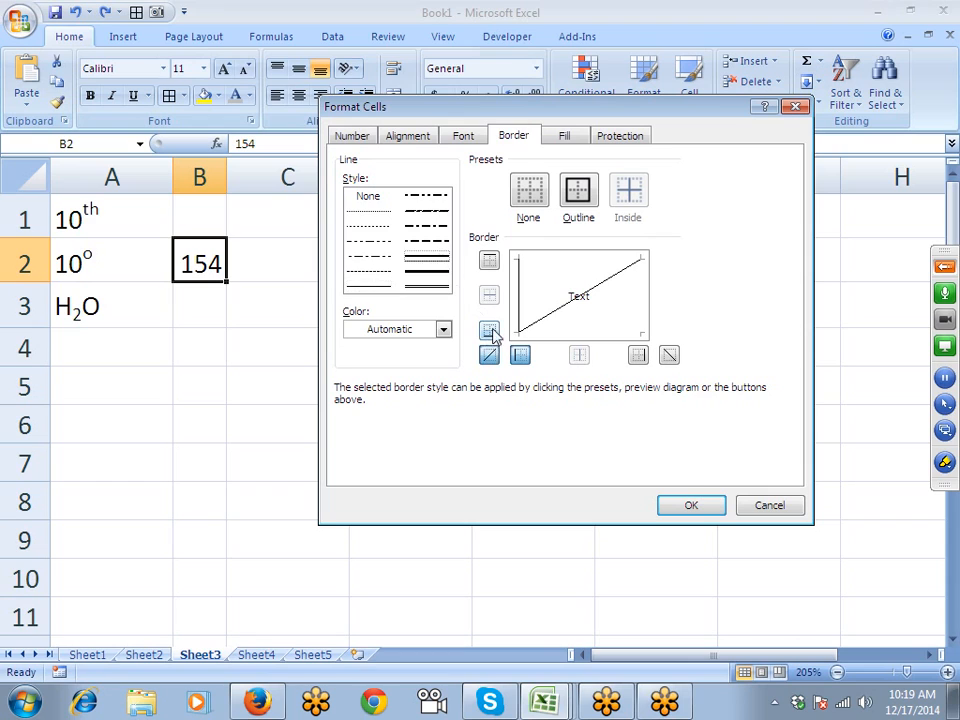
{"action": "left_click", "coordinate": [518, 360]}
{"action": "left_click", "coordinate": [489, 360]}
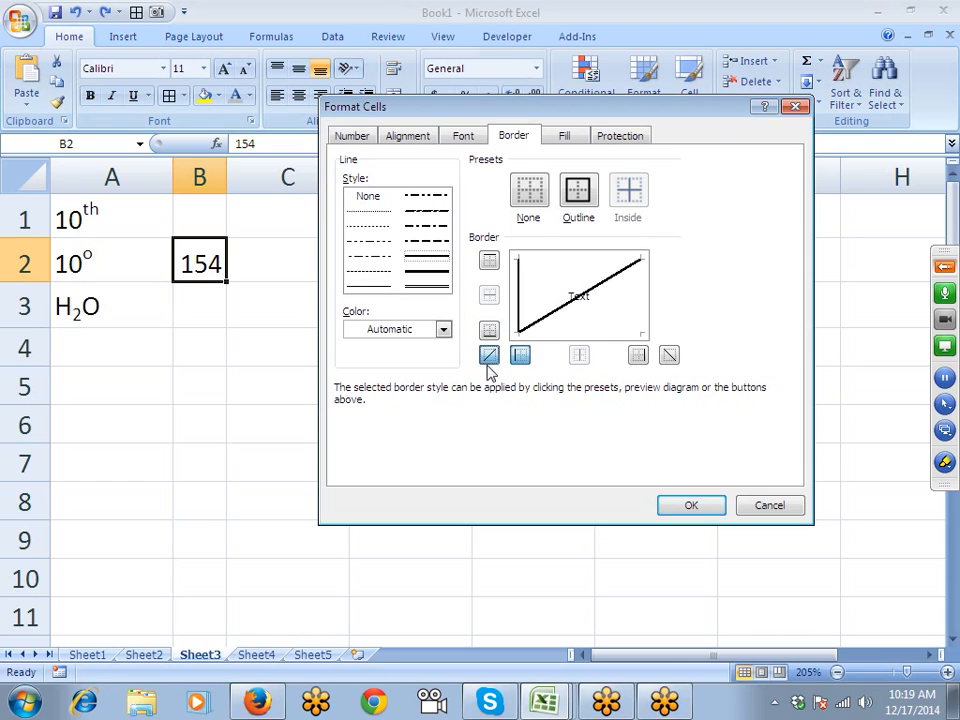
{"action": "left_click", "coordinate": [701, 507]}
- Undo the double-line borders so B2 shows plain 154
{"action": "left_click", "coordinate": [386, 358]}
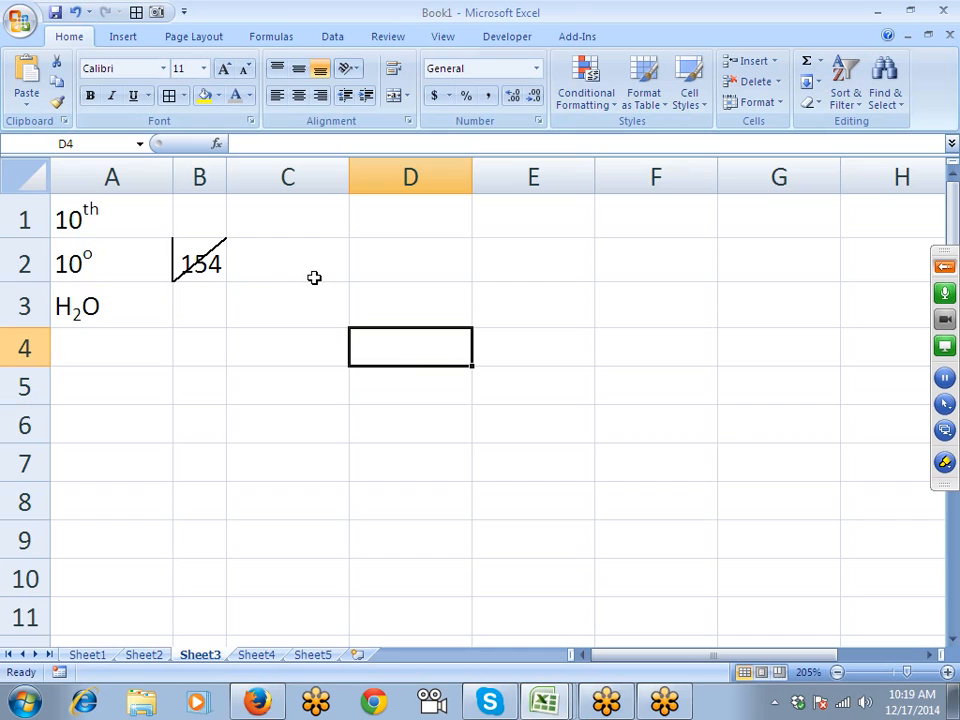
{"action": "key", "text": "ctrl+z"}
{"action": "left_click", "coordinate": [286, 259]}
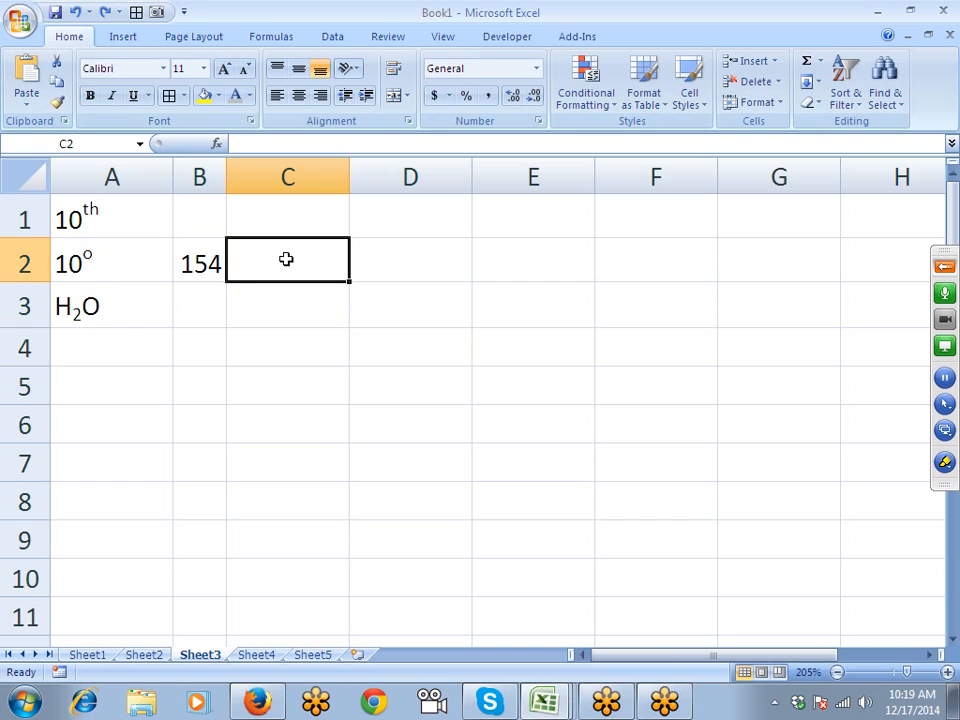
- Enter P in C2 and give it the Wingdings 2 font
{"action": "type", "text": "P"}
{"action": "key", "text": "Return"}
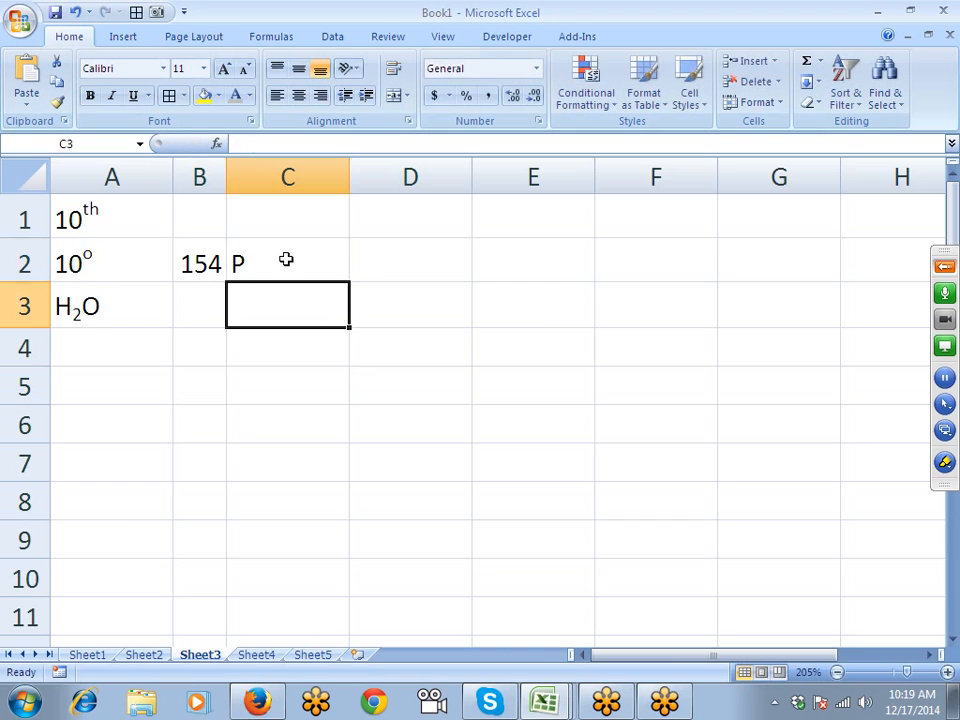
{"action": "left_click", "coordinate": [286, 259]}
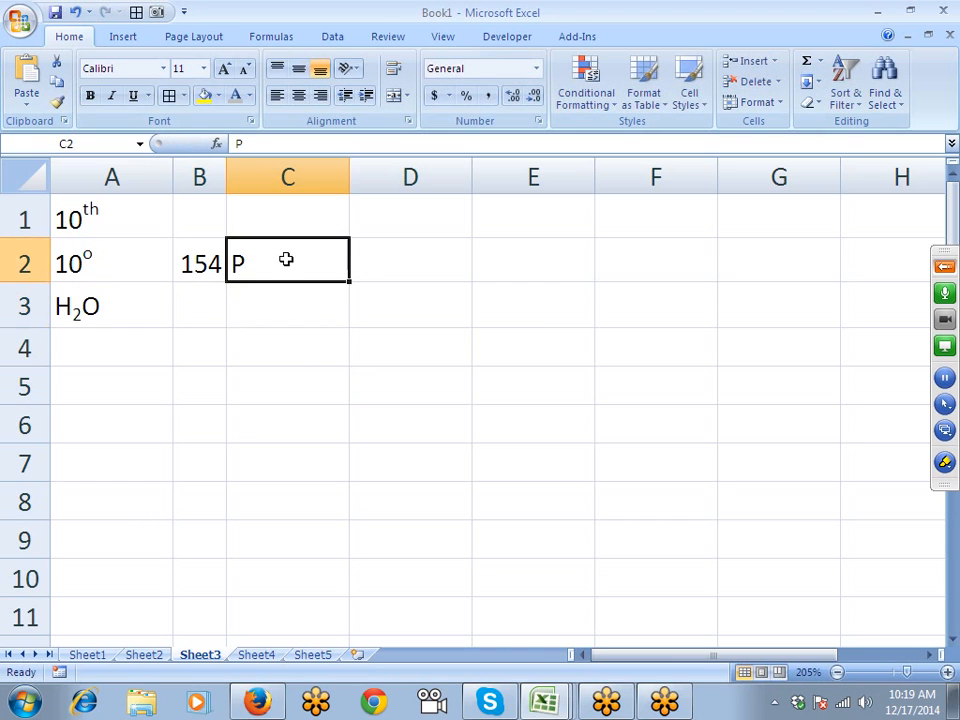
{"action": "left_click", "coordinate": [163, 68]}
{"action": "scroll", "coordinate": [210, 297], "scroll_direction": "down", "scroll_amount": 4}
{"action": "scroll", "coordinate": [213, 332], "scroll_direction": "down", "scroll_amount": 15}
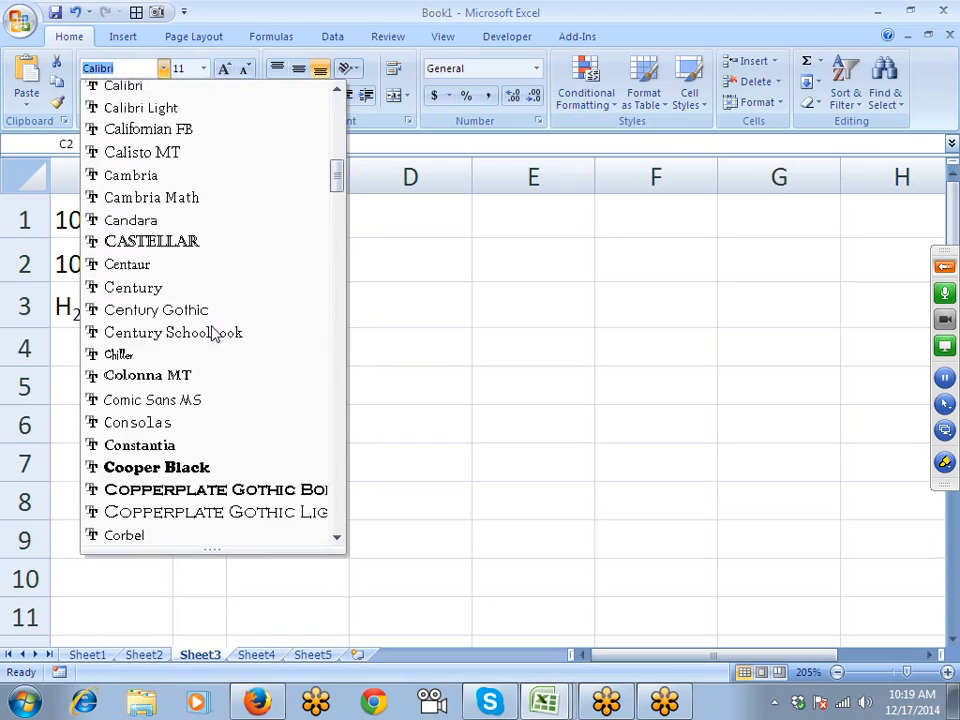
{"action": "scroll", "coordinate": [213, 332], "scroll_direction": "down", "scroll_amount": 15}
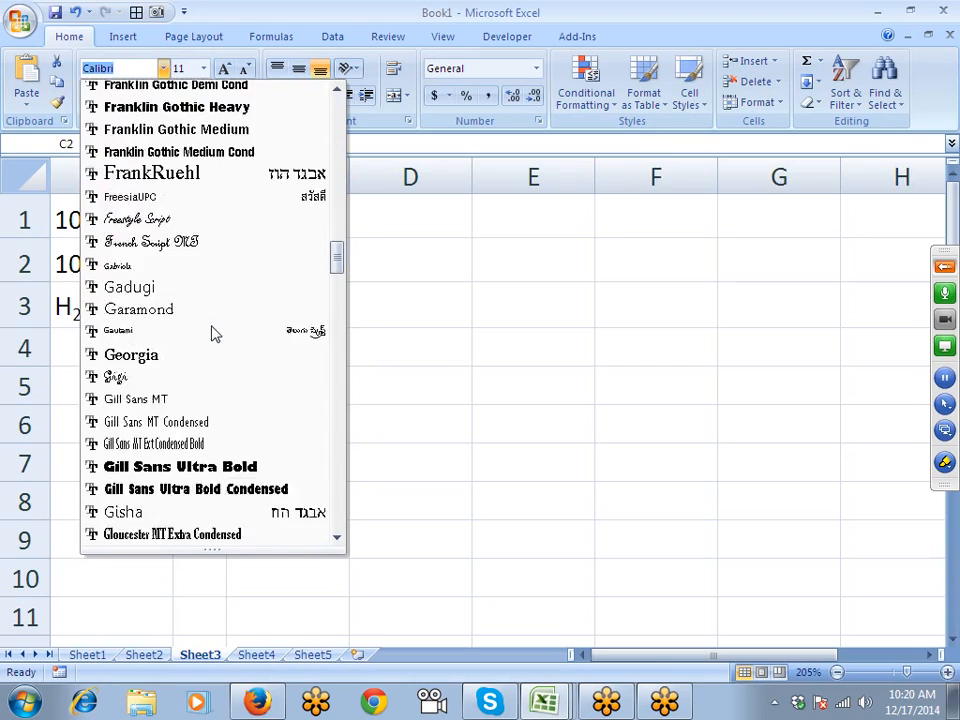
{"action": "scroll", "coordinate": [213, 332], "scroll_direction": "down", "scroll_amount": 4}
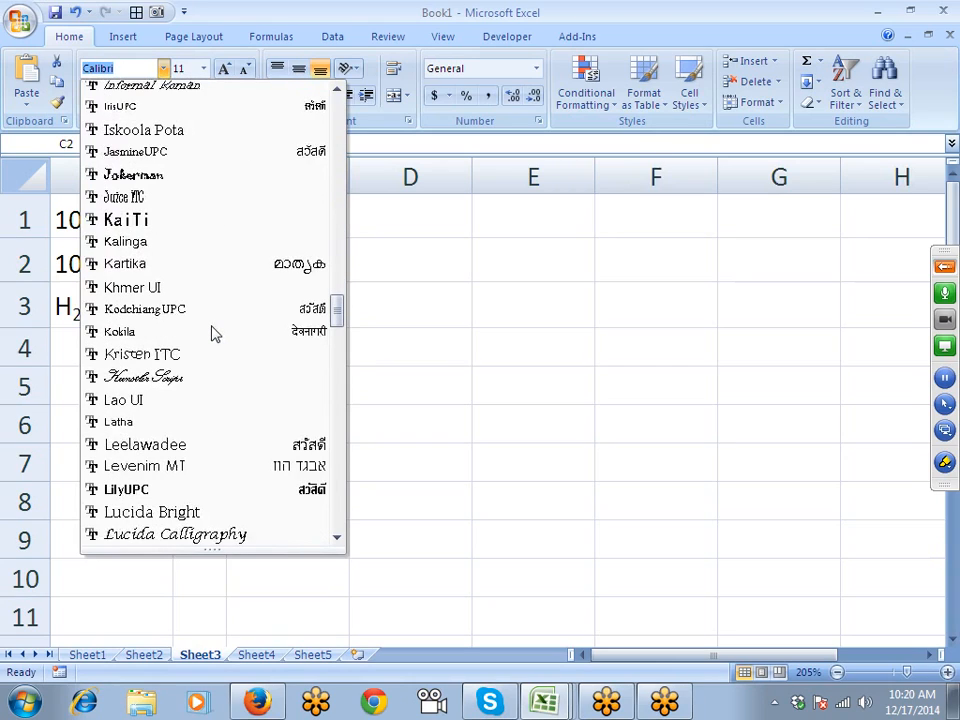
{"action": "scroll", "coordinate": [213, 333], "scroll_direction": "down", "scroll_amount": 16}
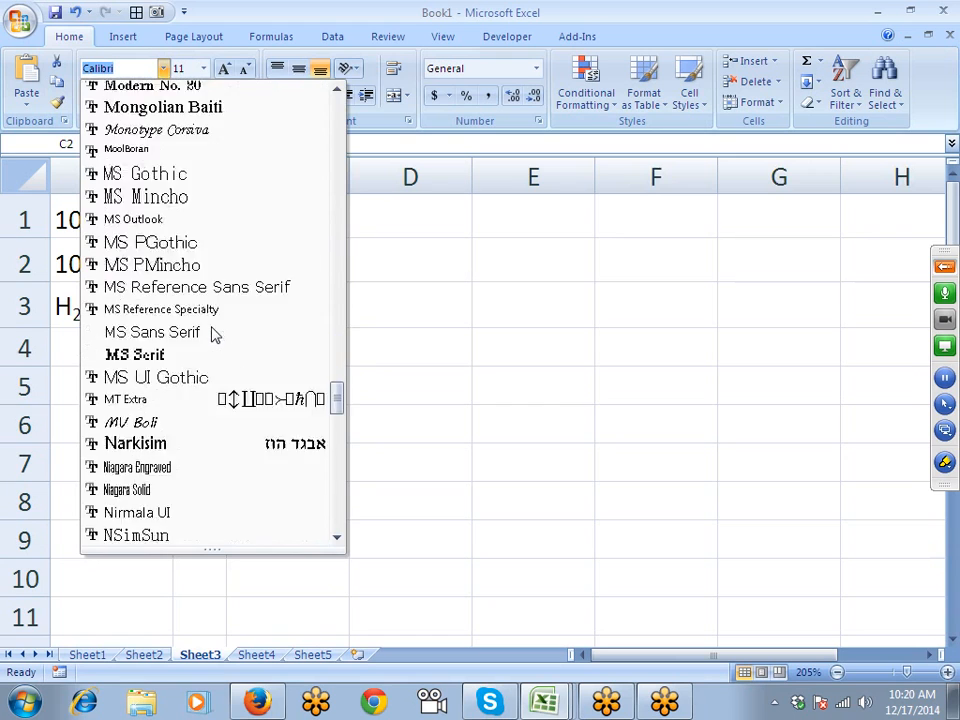
{"action": "scroll", "coordinate": [213, 333], "scroll_direction": "down", "scroll_amount": 14}
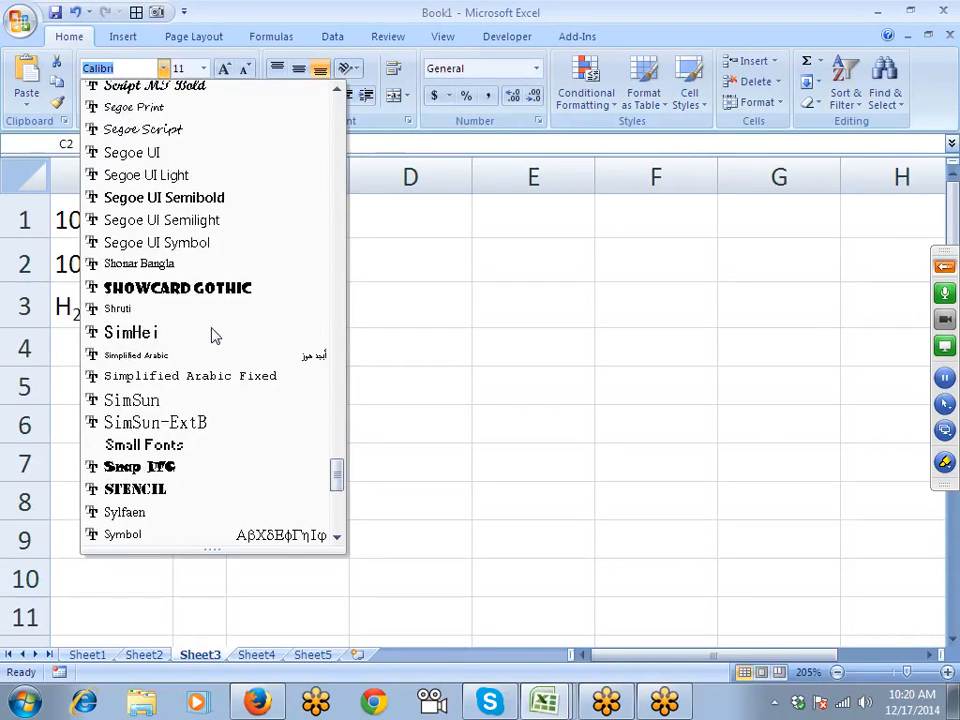
{"action": "scroll", "coordinate": [213, 337], "scroll_direction": "down", "scroll_amount": 3}
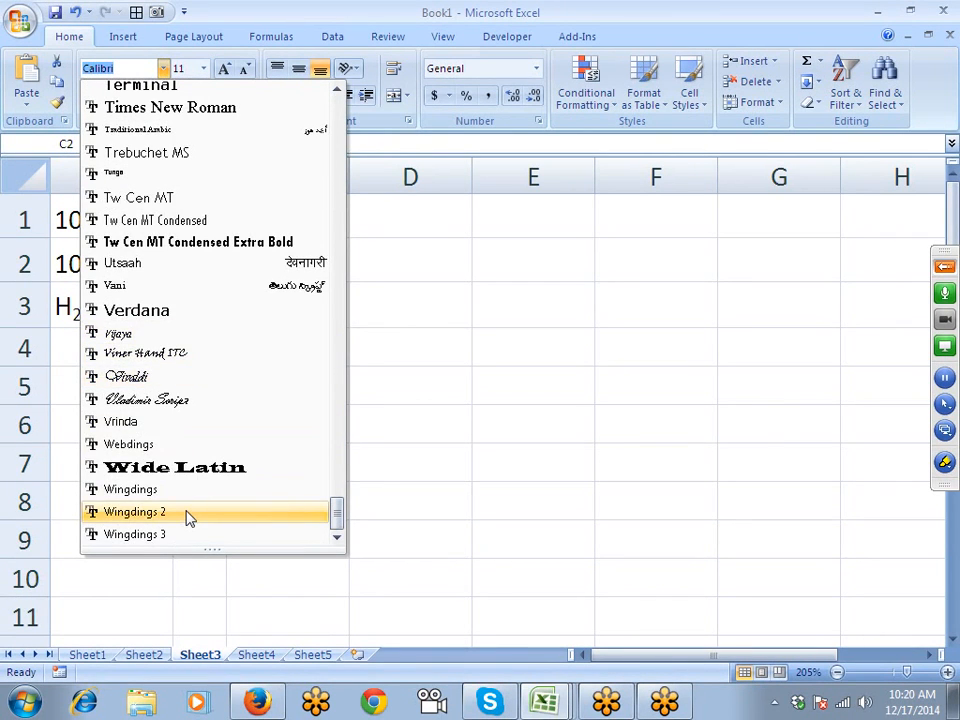
{"action": "left_click", "coordinate": [189, 514]}
- Replace C2's entry with O so it shows a Wingdings 2 cross mark
{"action": "left_click", "coordinate": [220, 348]}
{"action": "left_click", "coordinate": [259, 269]}
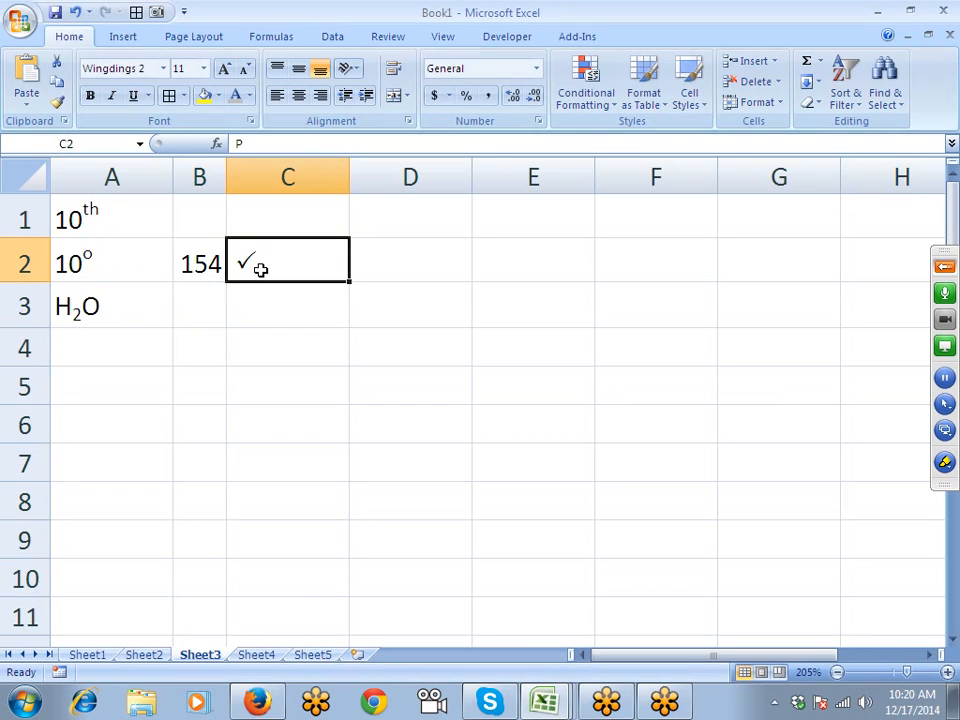
{"action": "type", "text": "X"}
{"action": "key", "text": "BackSpace"}
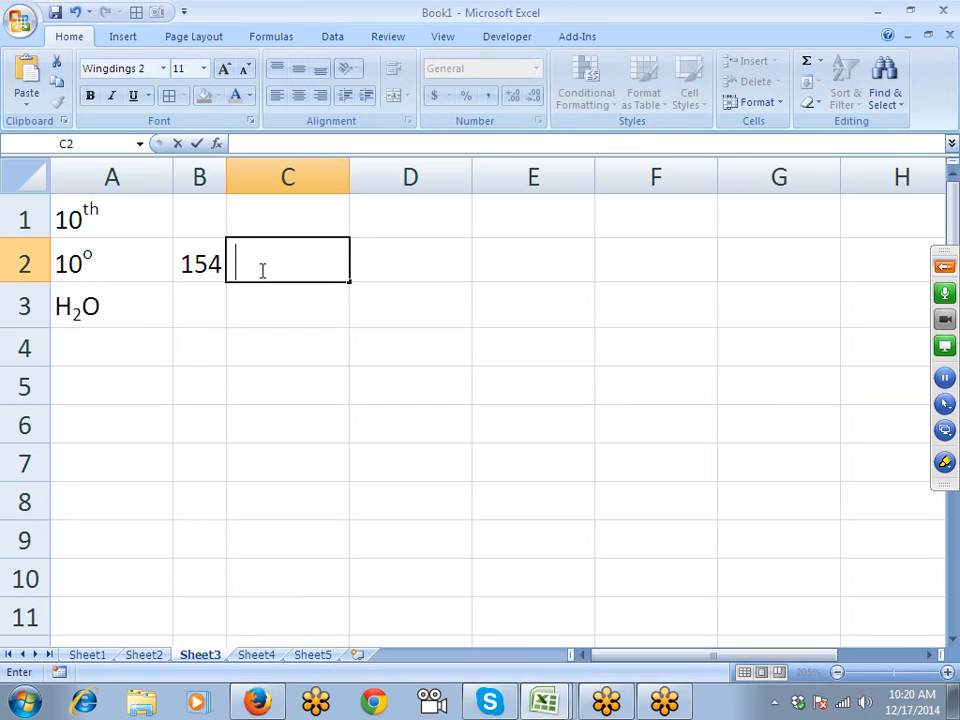
{"action": "type", "text": "O"}
{"action": "key", "text": "Return"}
- Fill C2 down into C3 with Ctrl+D and type P there for a check mark
{"action": "key", "text": "ctrl+d"}
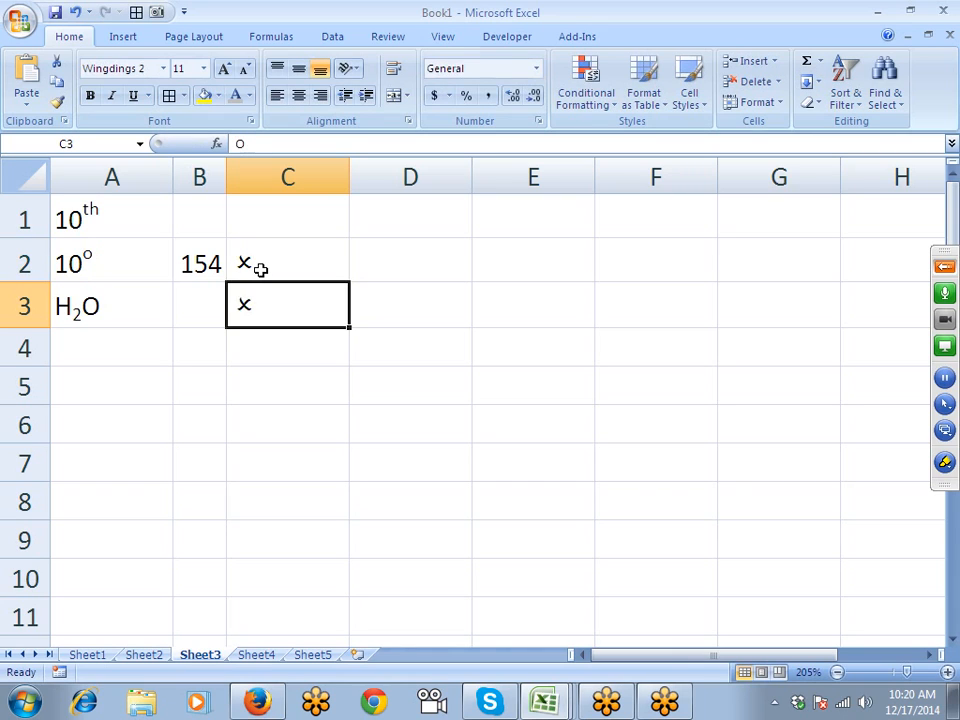
{"action": "type", "text": "P"}
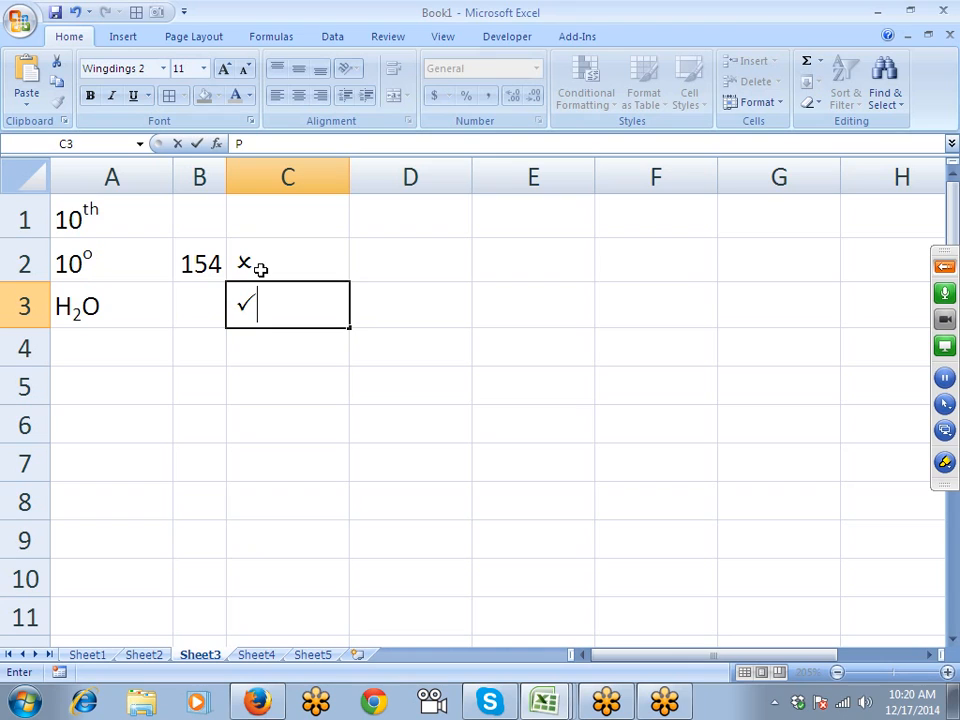
{"action": "key", "text": "Return"}
{"action": "left_click", "coordinate": [279, 302]}
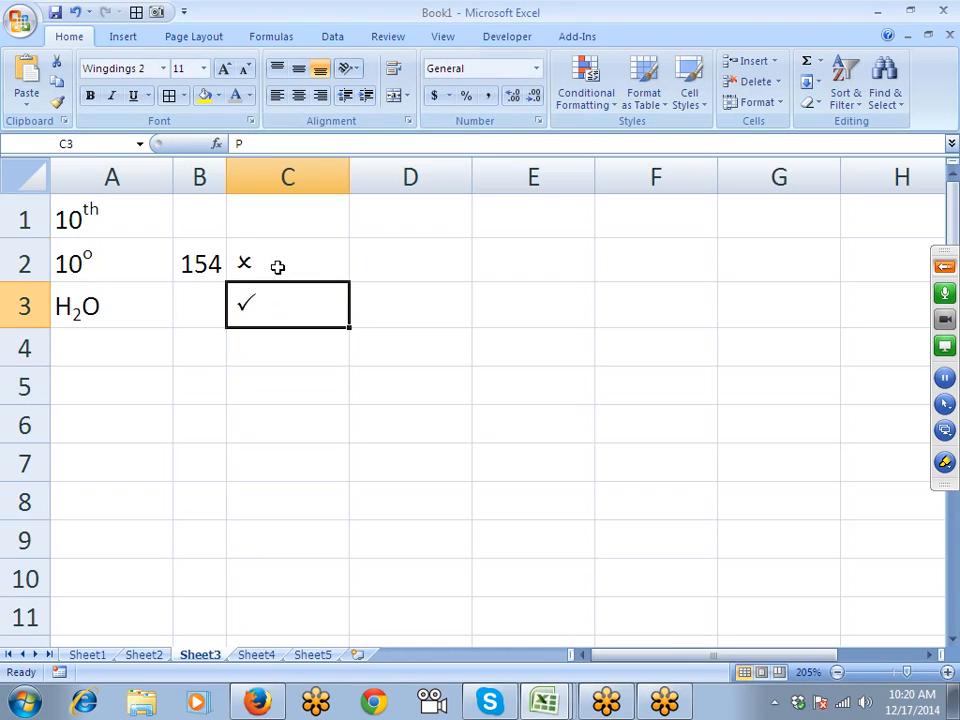
{"action": "left_click_drag", "start_coordinate": [277, 267], "coordinate": [277, 308]}
{"action": "left_click", "coordinate": [423, 351]}
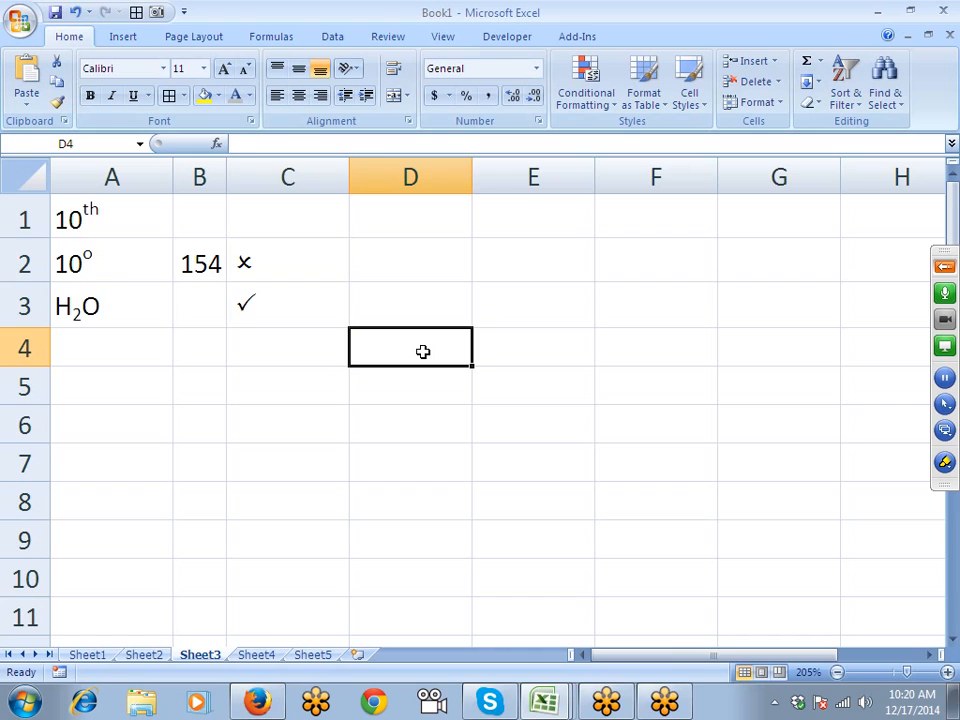
- Type J in D4 and set its text orientation to about -45° in Format Cells
{"action": "type", "text": "J"}
{"action": "key", "text": "Return"}
{"action": "left_click", "coordinate": [423, 351]}
{"action": "left_click", "coordinate": [538, 120]}
{"action": "left_click_drag", "start_coordinate": [526, 113], "coordinate": [670, 113]}
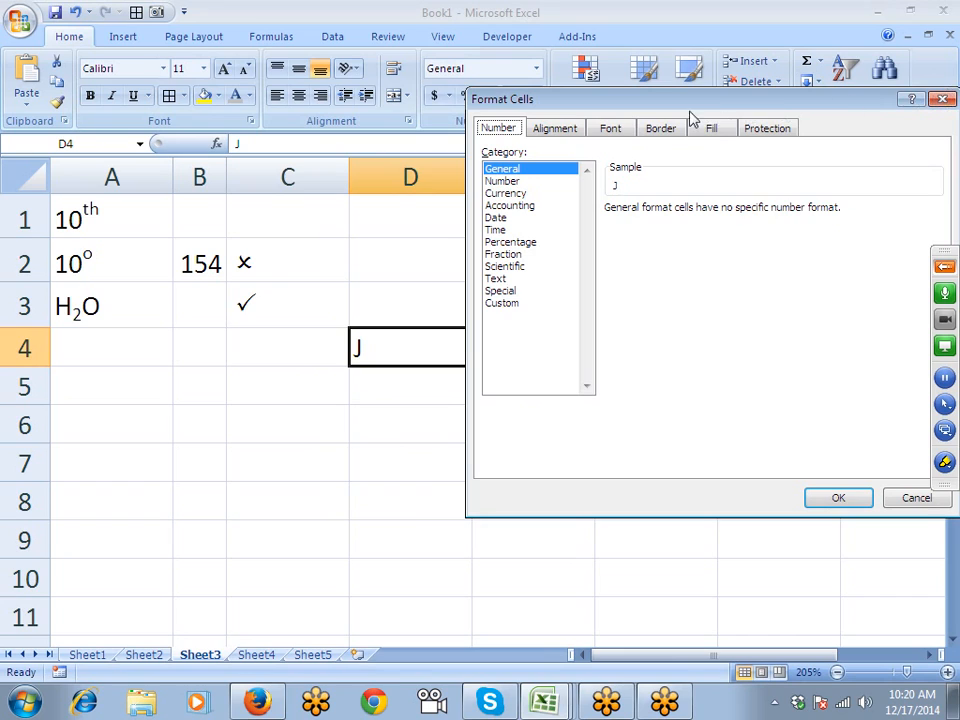
{"action": "left_click", "coordinate": [570, 134]}
{"action": "left_click_drag", "start_coordinate": [923, 223], "coordinate": [917, 273]}
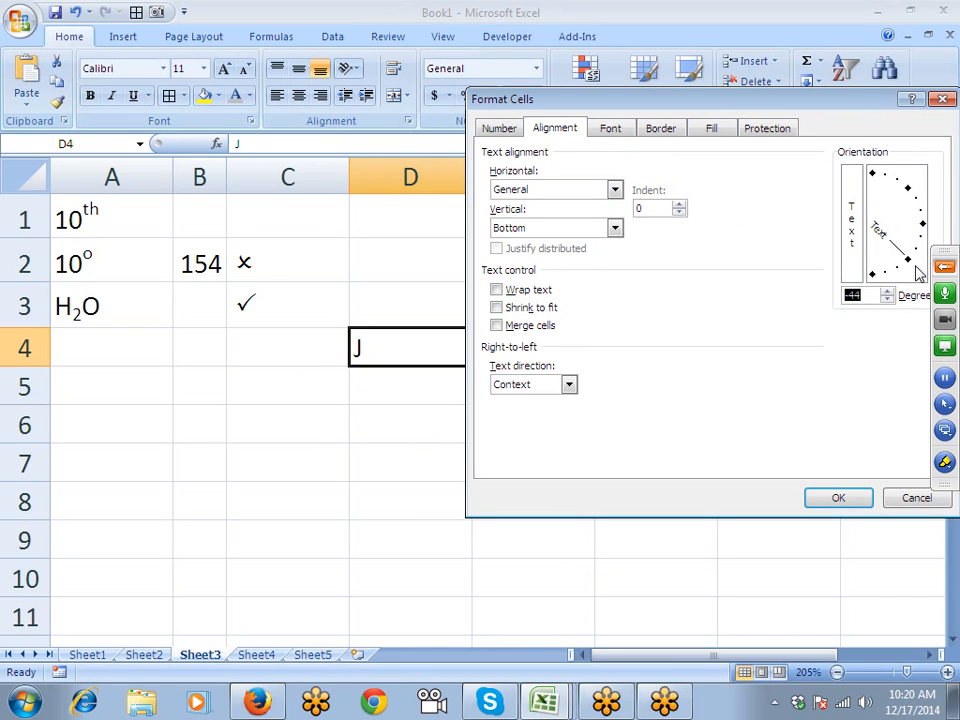
{"action": "left_click", "coordinate": [837, 503]}
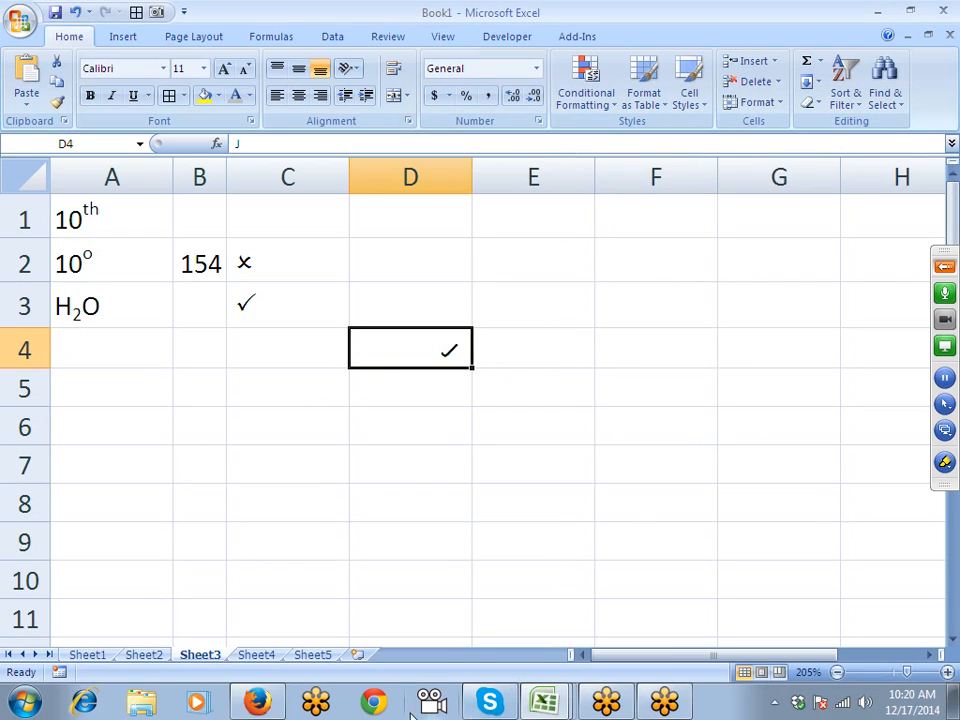
- Switch to Sheet4 and type a person's full name into cell A1
{"action": "left_click", "coordinate": [256, 656]}
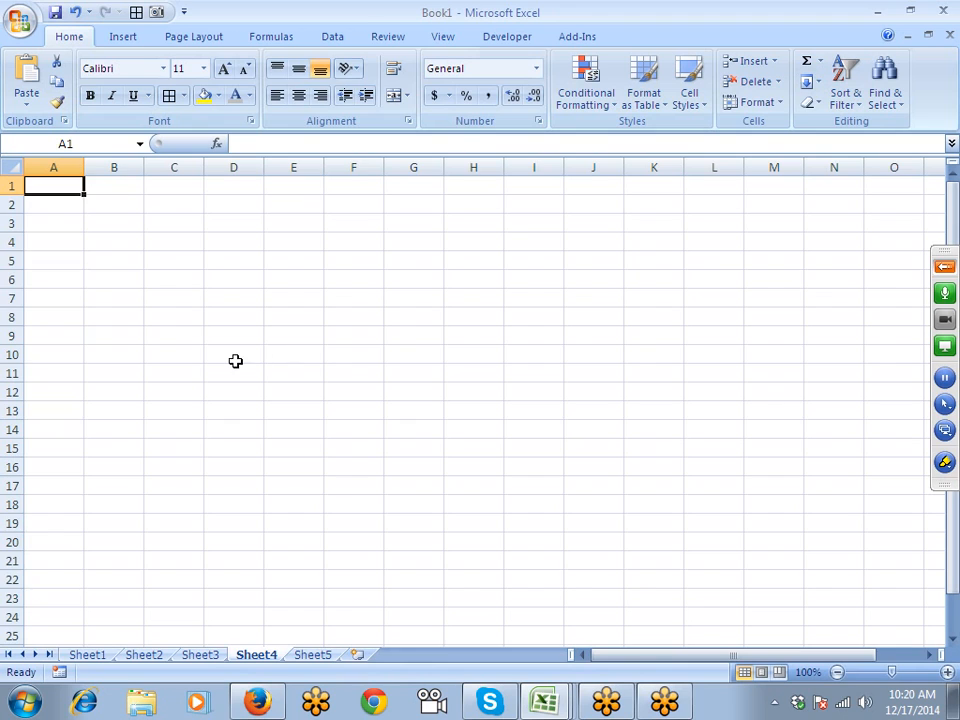
{"action": "scroll", "coordinate": [238, 355], "scroll_direction": "up", "scroll_amount": 7, "text": "ctrl"}
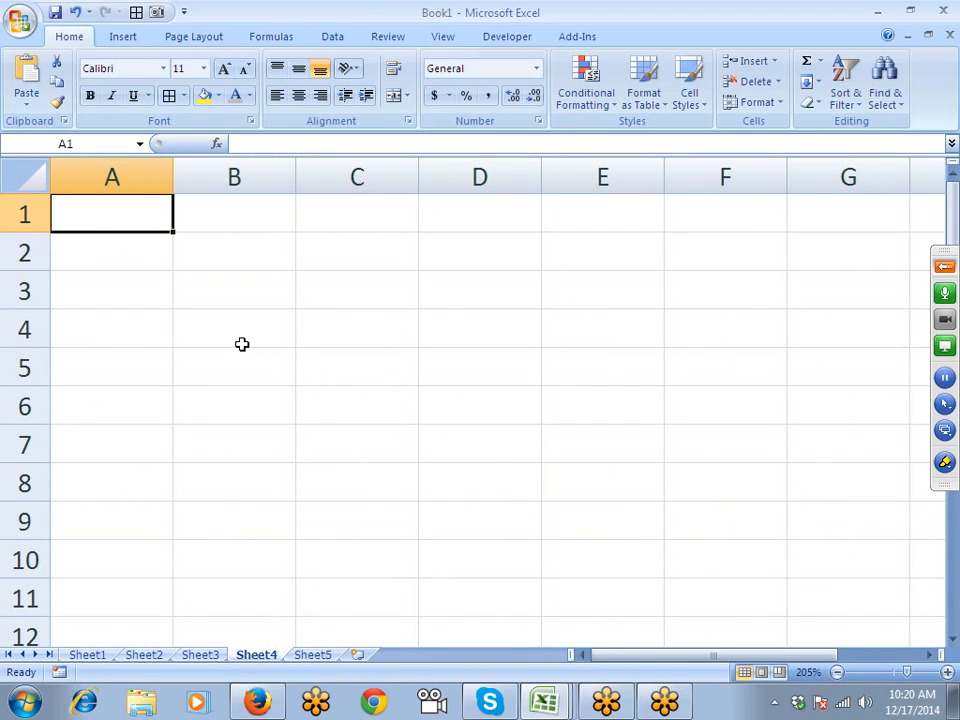
{"action": "key", "text": "Down"}
{"action": "key", "text": "Up"}
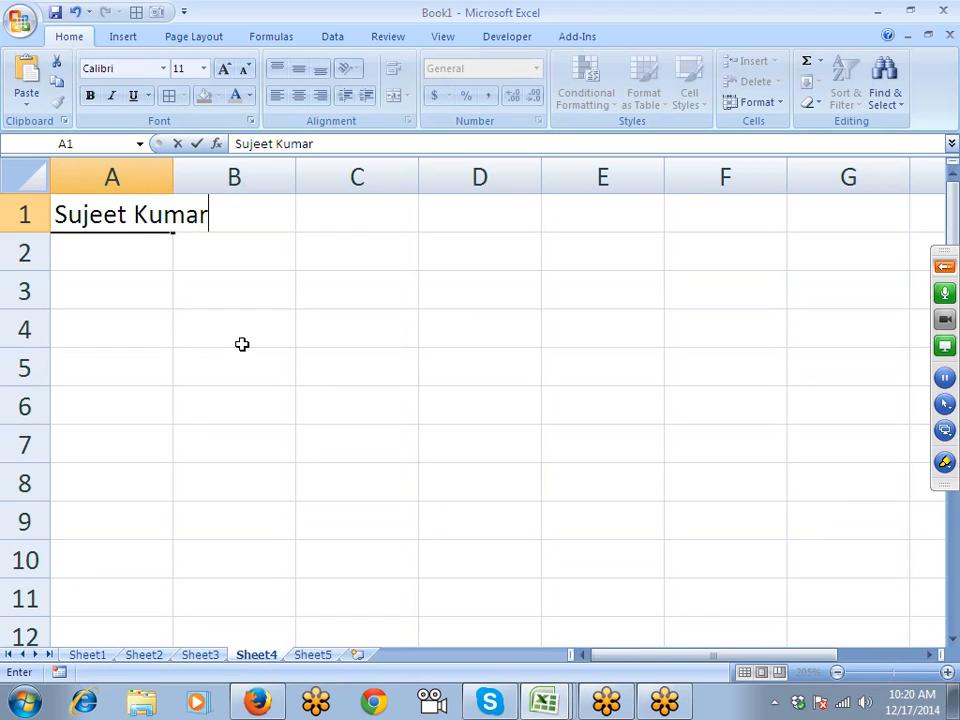
{"action": "key", "text": "Return"}
{"action": "key", "text": "Up"}
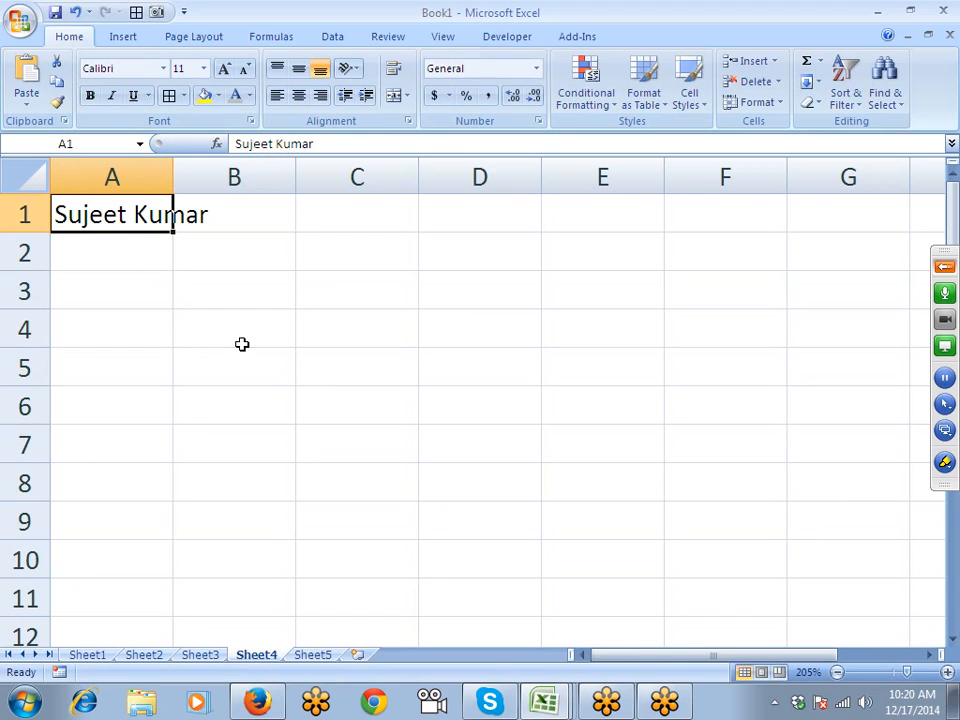
- Try AutoFit and Wrap Text on column A, undoing both so the name stays on one line
{"action": "left_click", "coordinate": [172, 171]}
{"action": "left_click", "coordinate": [150, 272]}
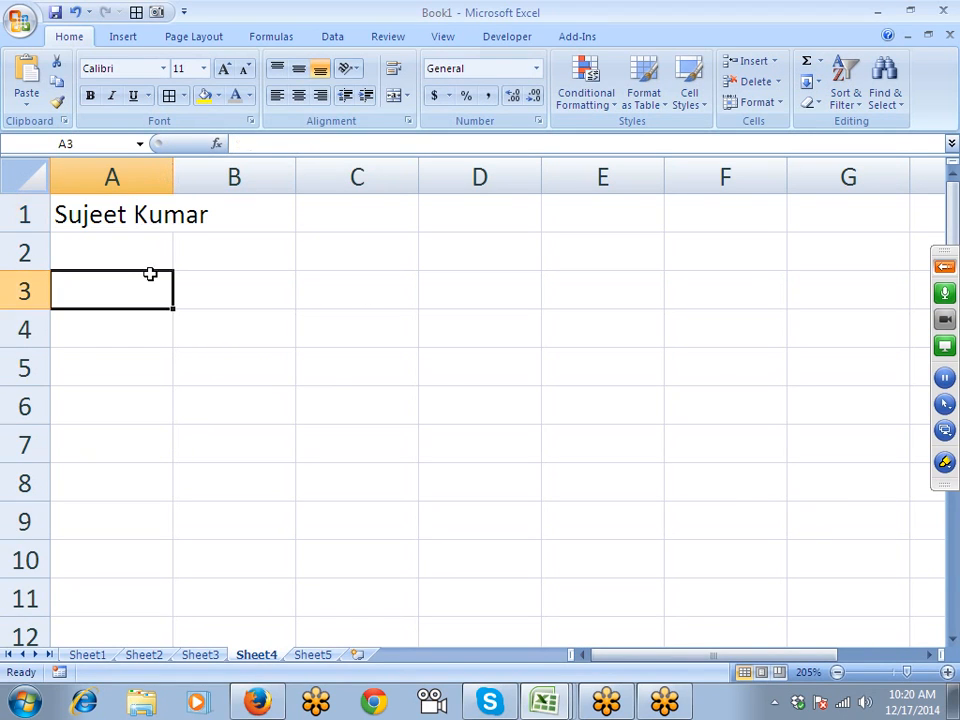
{"action": "left_click", "coordinate": [135, 219]}
{"action": "double_click", "coordinate": [174, 176]}
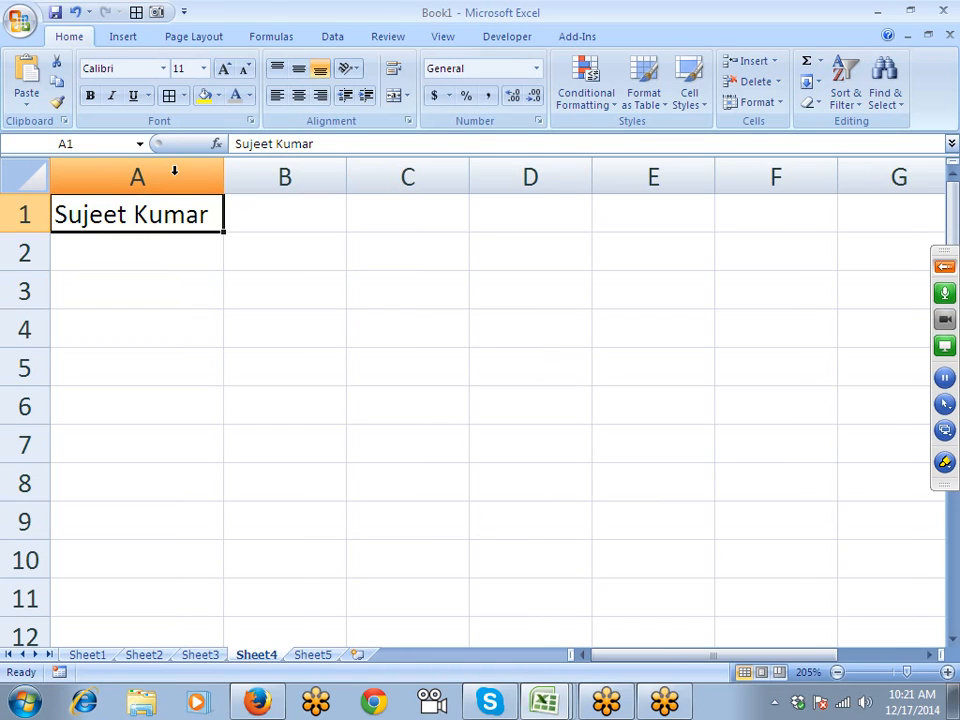
{"action": "key", "text": "ctrl+z"}
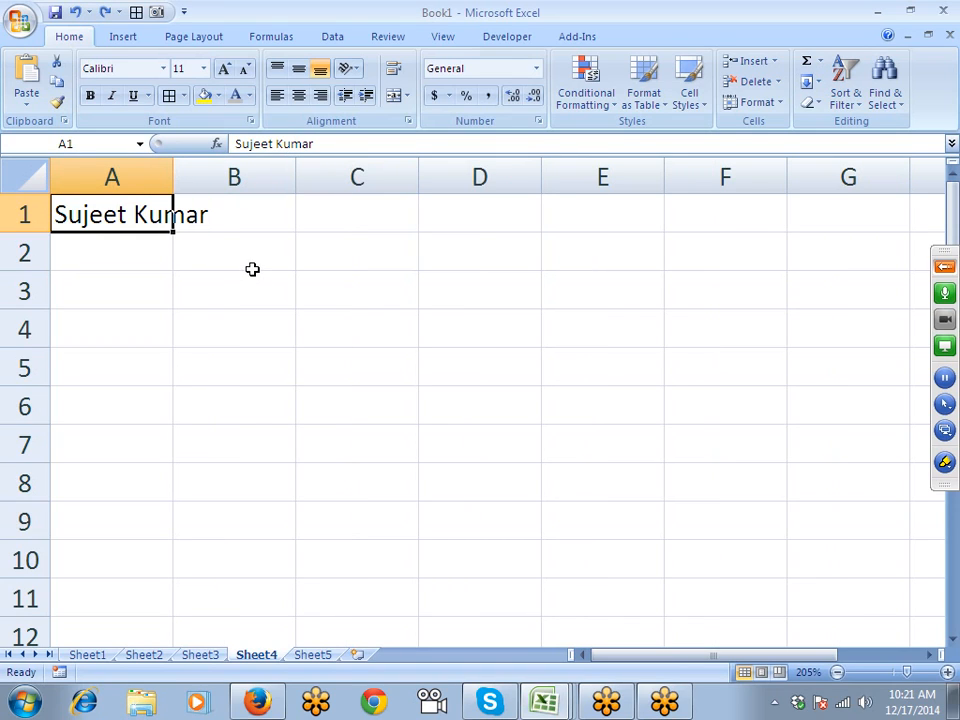
{"action": "left_click", "coordinate": [395, 71]}
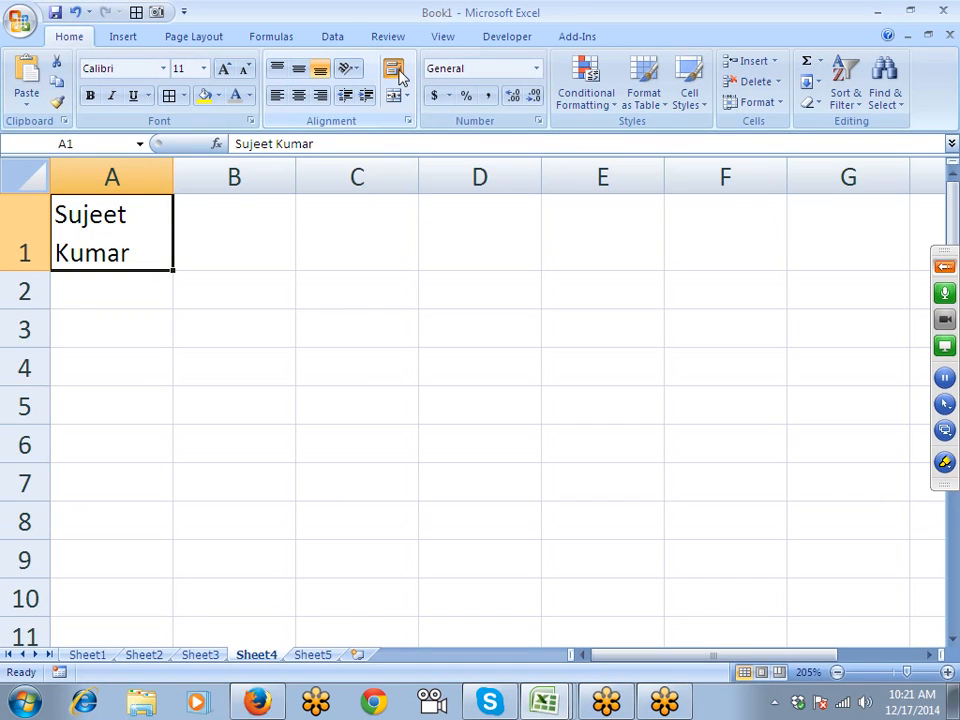
{"action": "left_click", "coordinate": [399, 77]}
{"action": "left_click", "coordinate": [210, 288]}
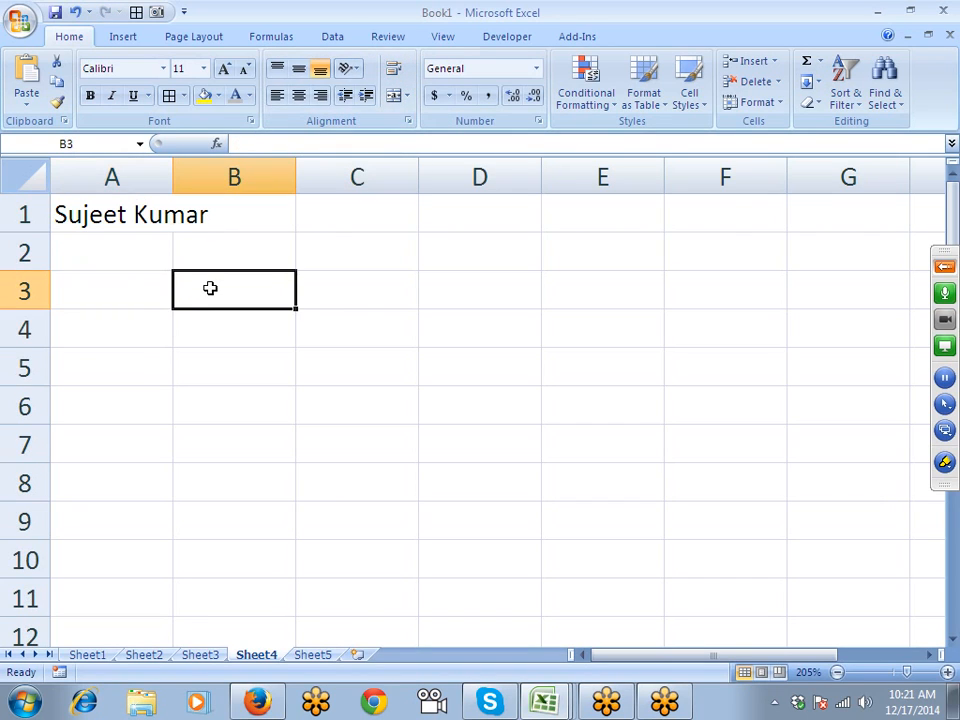
- Enter a three-line 125/852/369 stack in B3 using Alt+Enter line breaks
{"action": "type", "text": "1258"}
{"action": "key", "text": "BackSpace"}
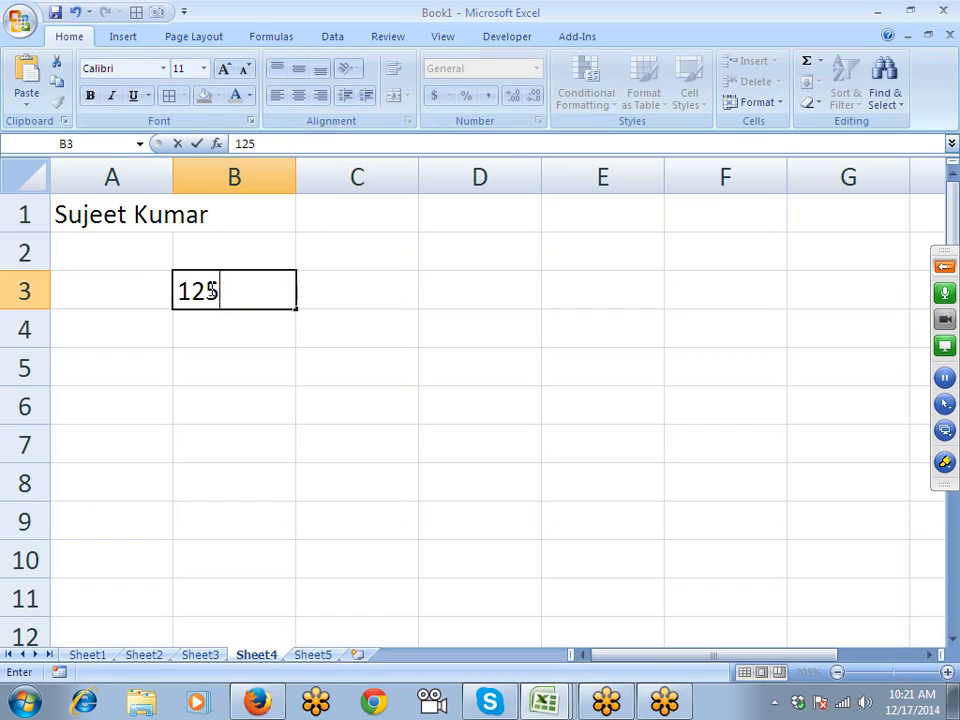
{"action": "key", "text": "alt+Return"}
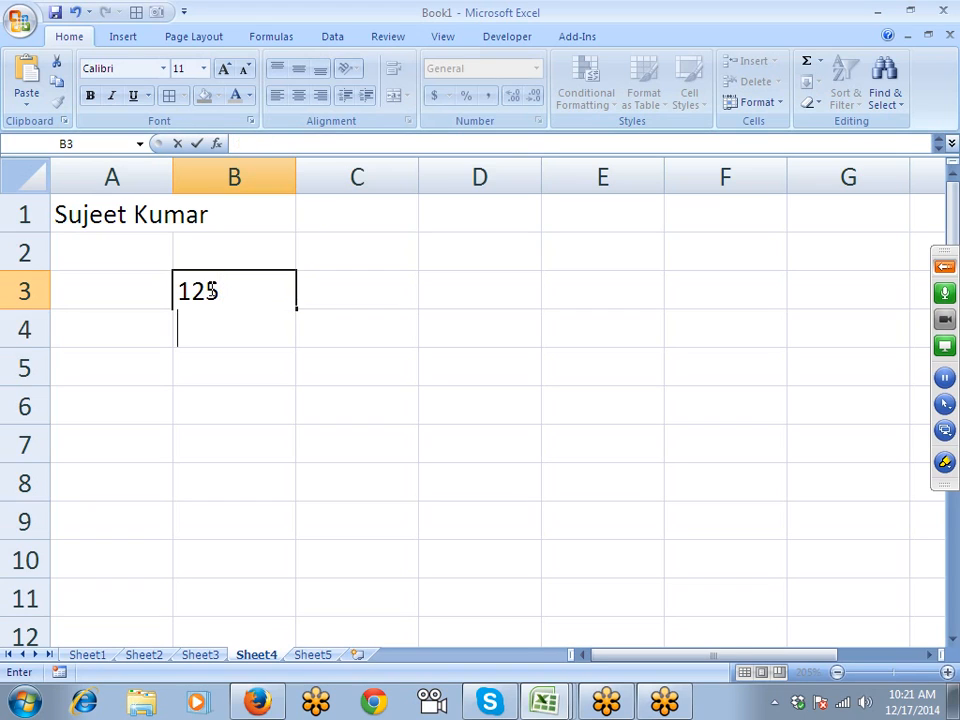
{"action": "type", "text": "852"}
{"action": "key", "text": "Return"}
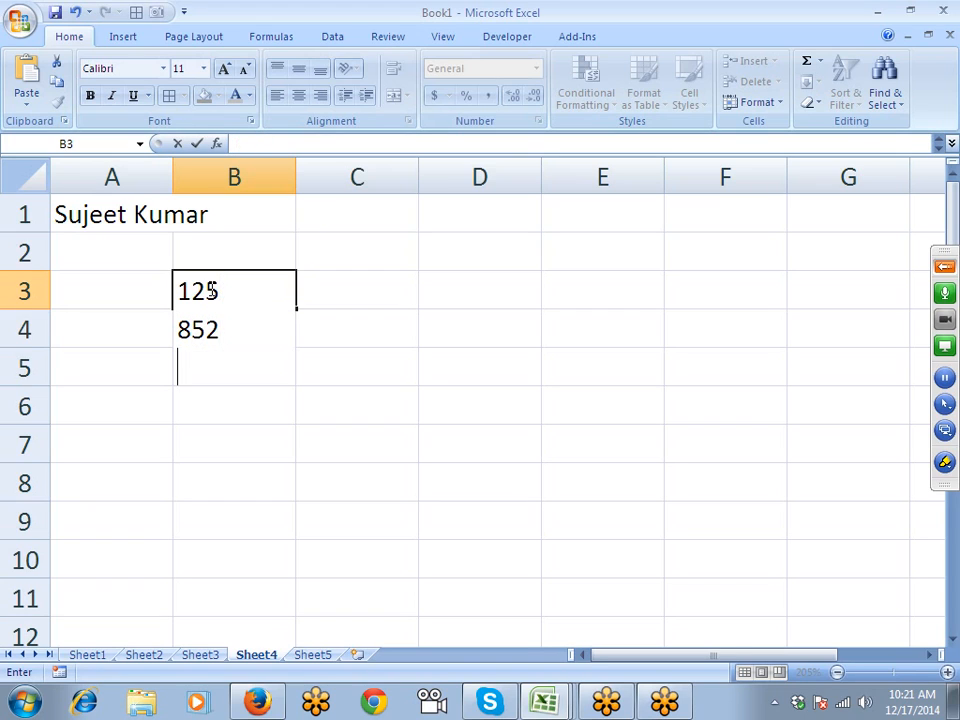
{"action": "type", "text": "369"}
{"action": "key", "text": "Return"}
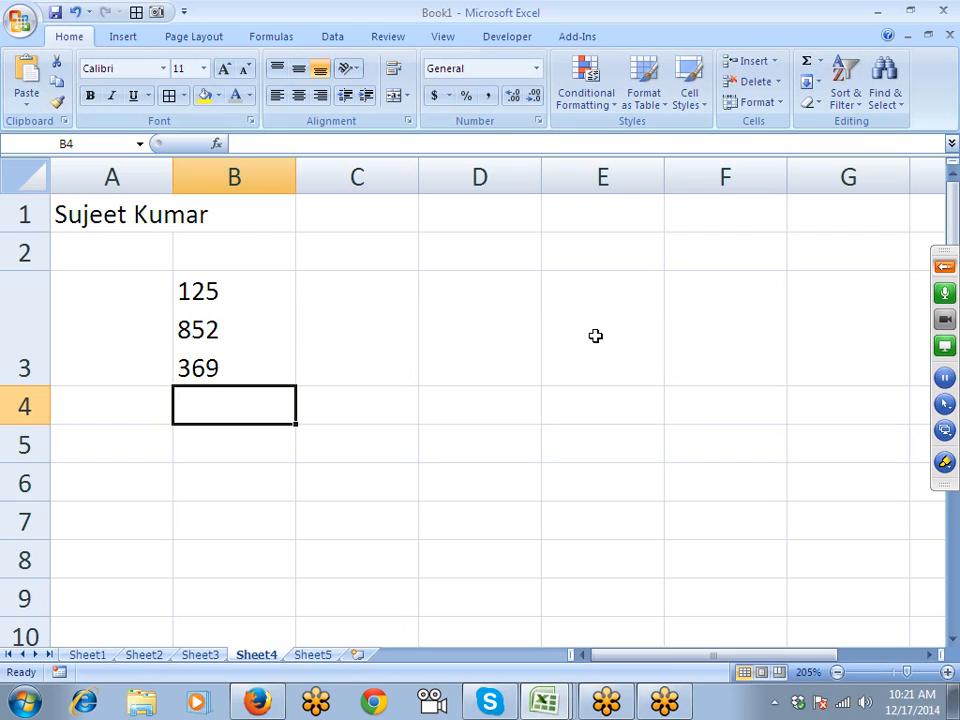
- Undo the stack and restart B3 with 123 on the first line
{"action": "key", "text": "ctrl+z"}
{"action": "type", "text": "123"}
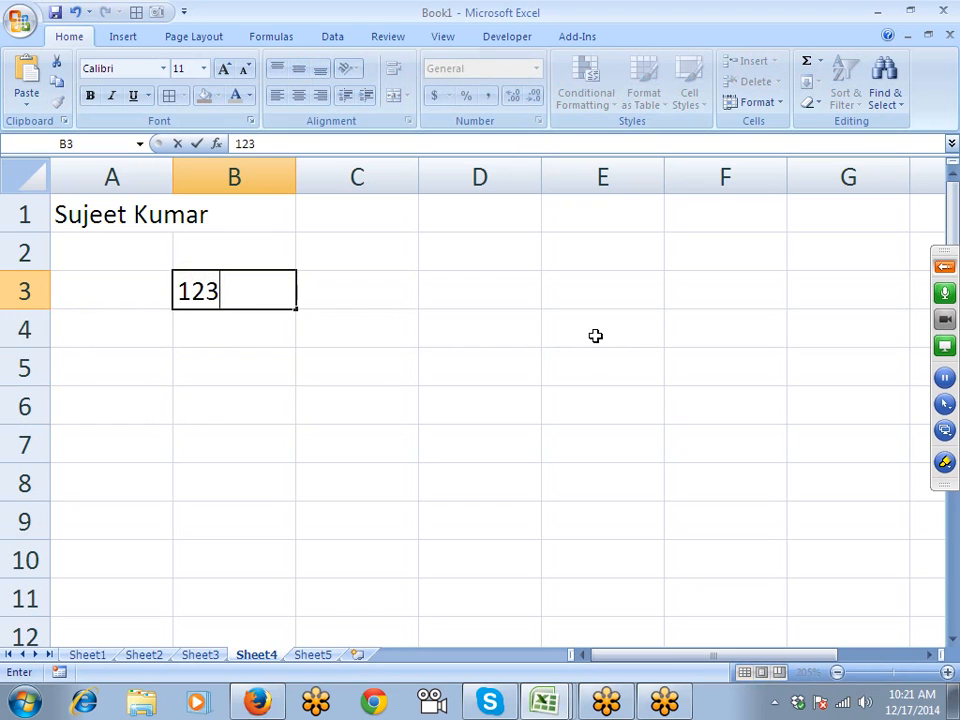
{"action": "key", "text": "alt+Return"}
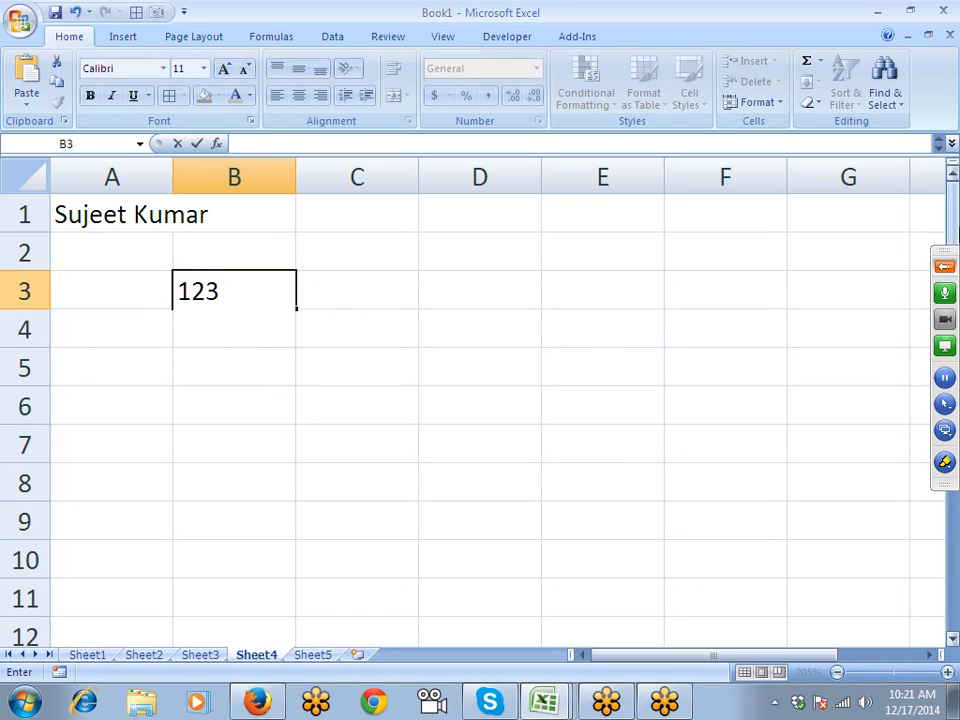
- Add 361 and 852 as new lines under 123 in B3
{"action": "left_click", "coordinate": [946, 267]}
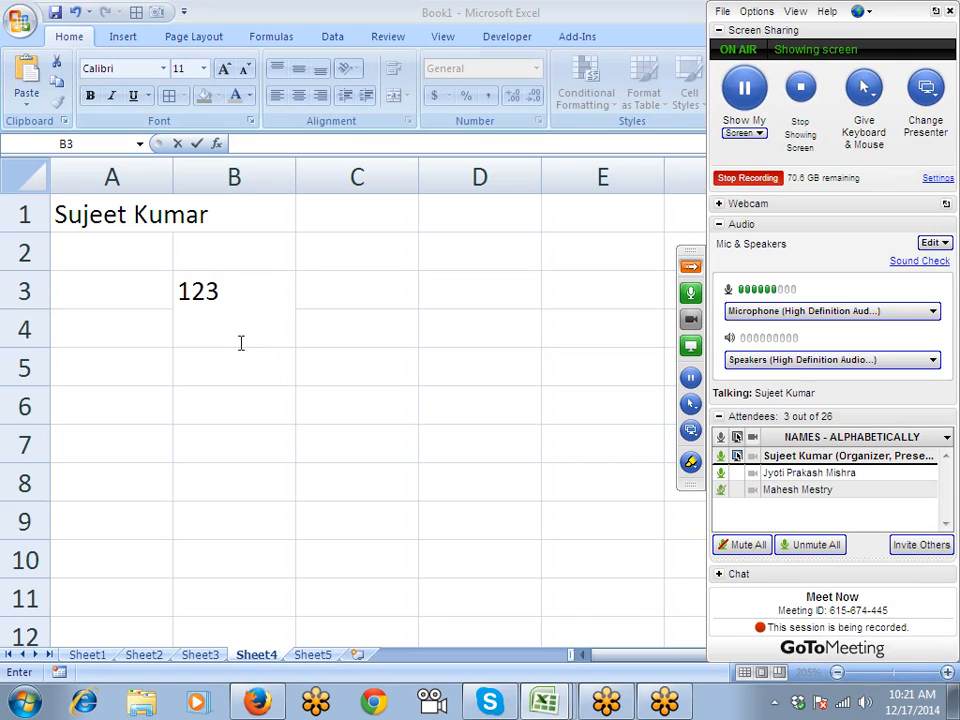
{"action": "left_click", "coordinate": [775, 702]}
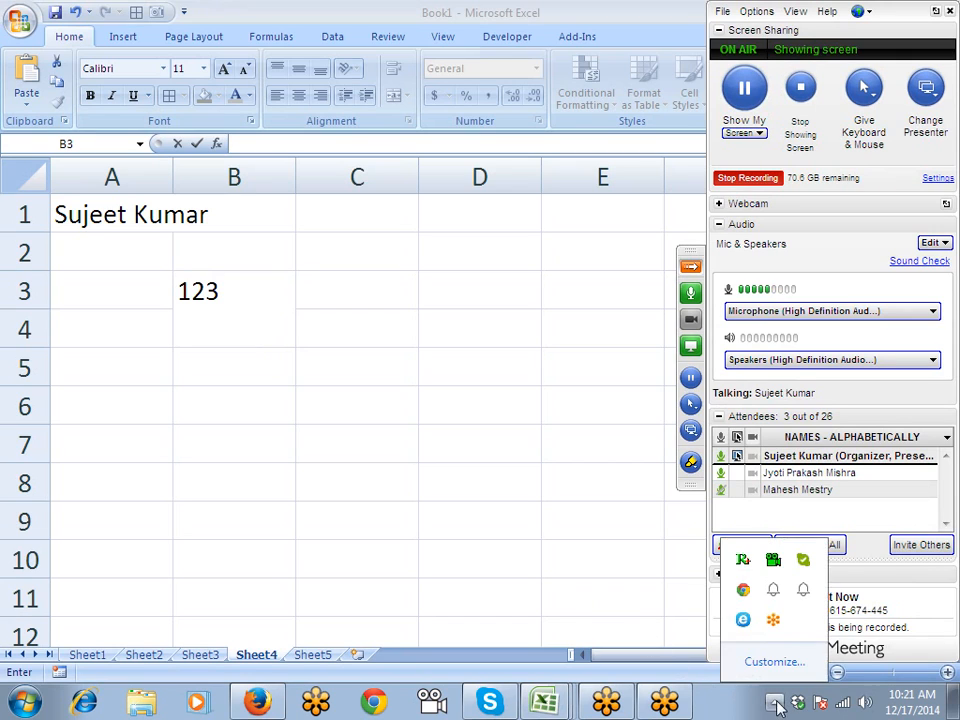
{"action": "left_click", "coordinate": [214, 315]}
{"action": "type", "text": "36"}
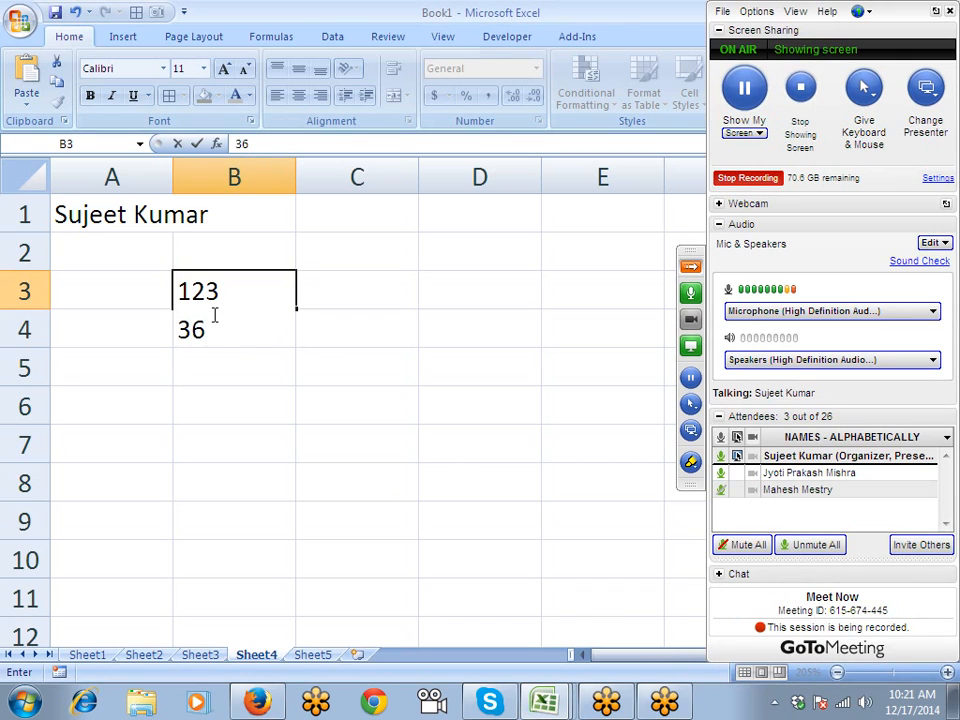
{"action": "type", "text": "1"}
{"action": "key", "text": "alt+Return"}
{"action": "type", "text": "852"}
{"action": "key", "text": "Return"}
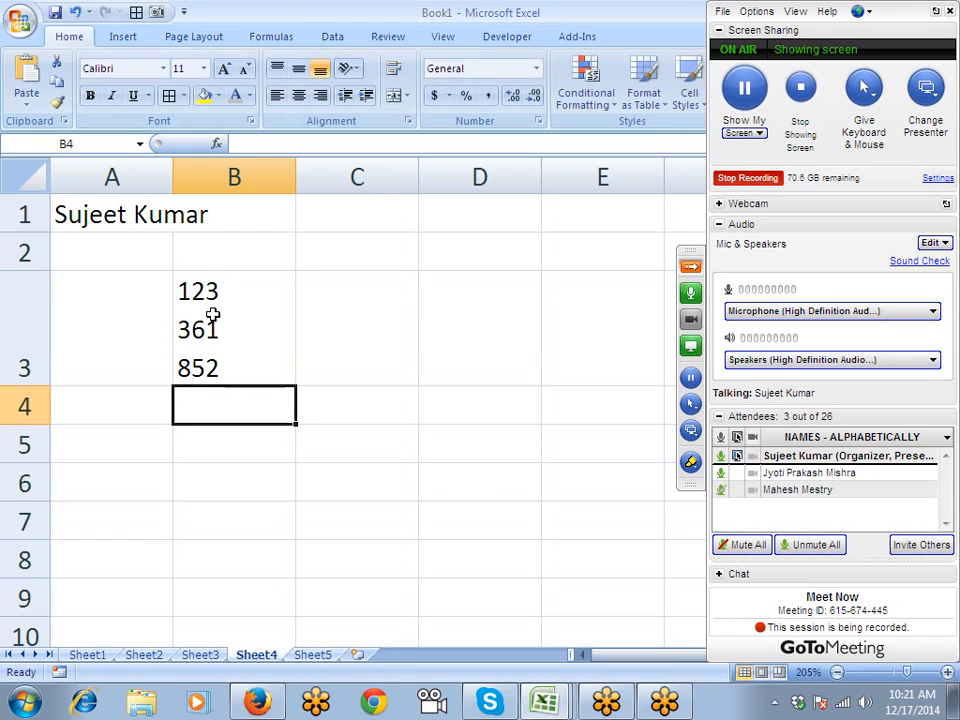
- Turn off Wrap Text for B3, delete its contents, and select A1
{"action": "left_click", "coordinate": [213, 316]}
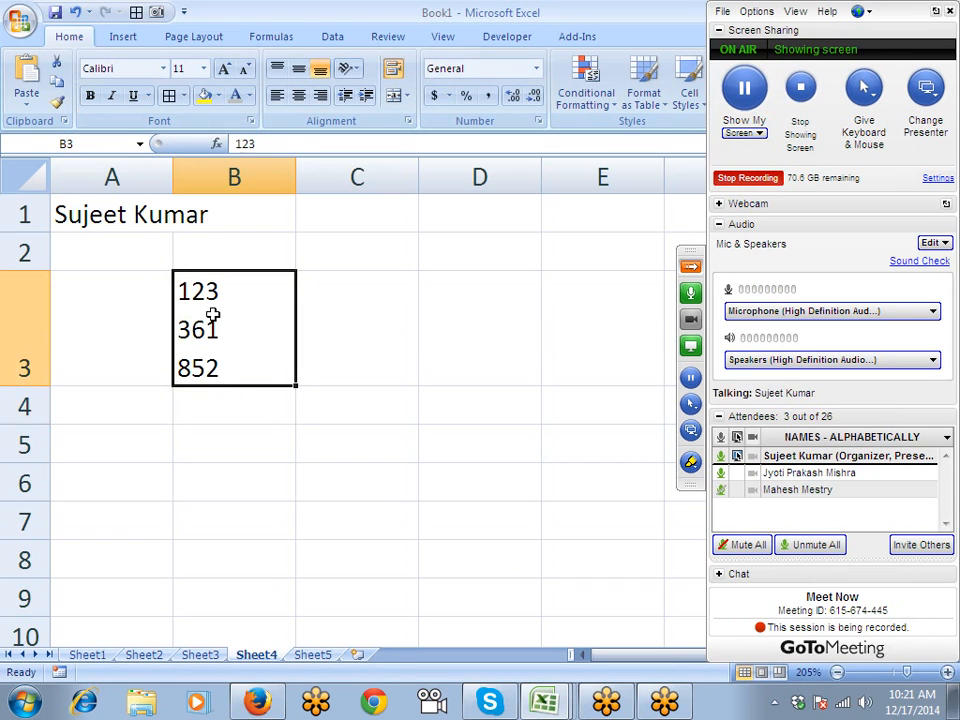
{"action": "left_click", "coordinate": [391, 68]}
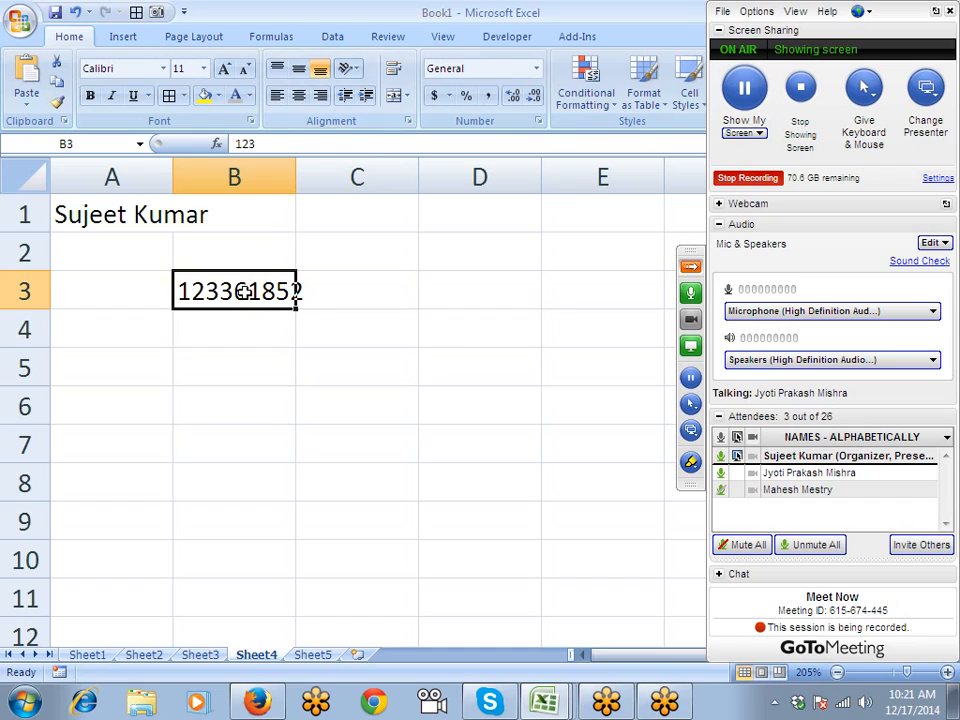
{"action": "key", "text": "Delete"}
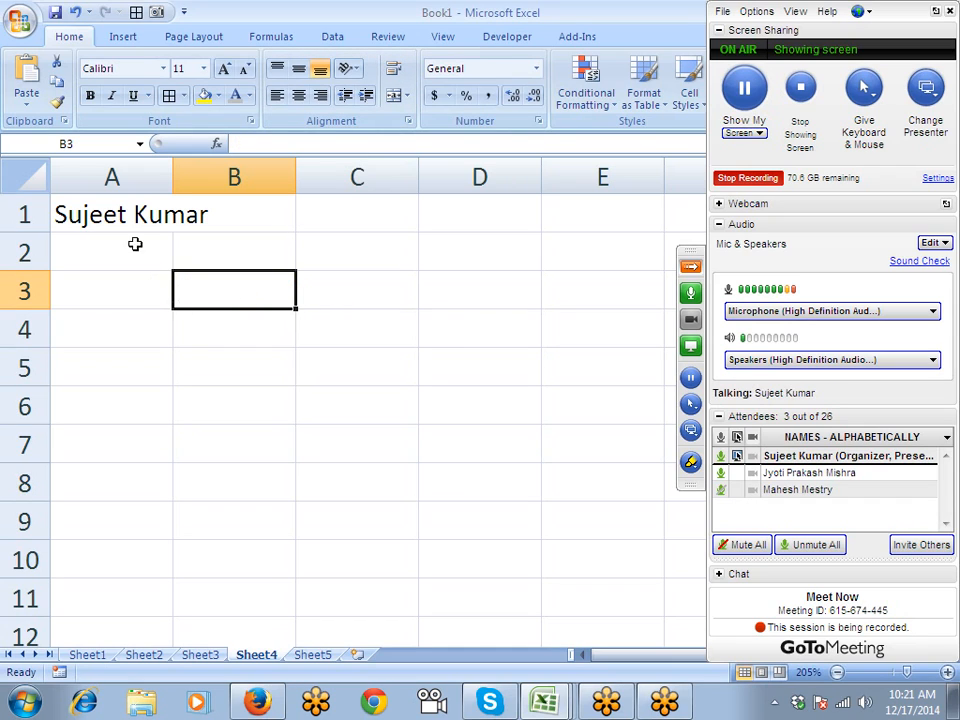
{"action": "left_click", "coordinate": [135, 214]}
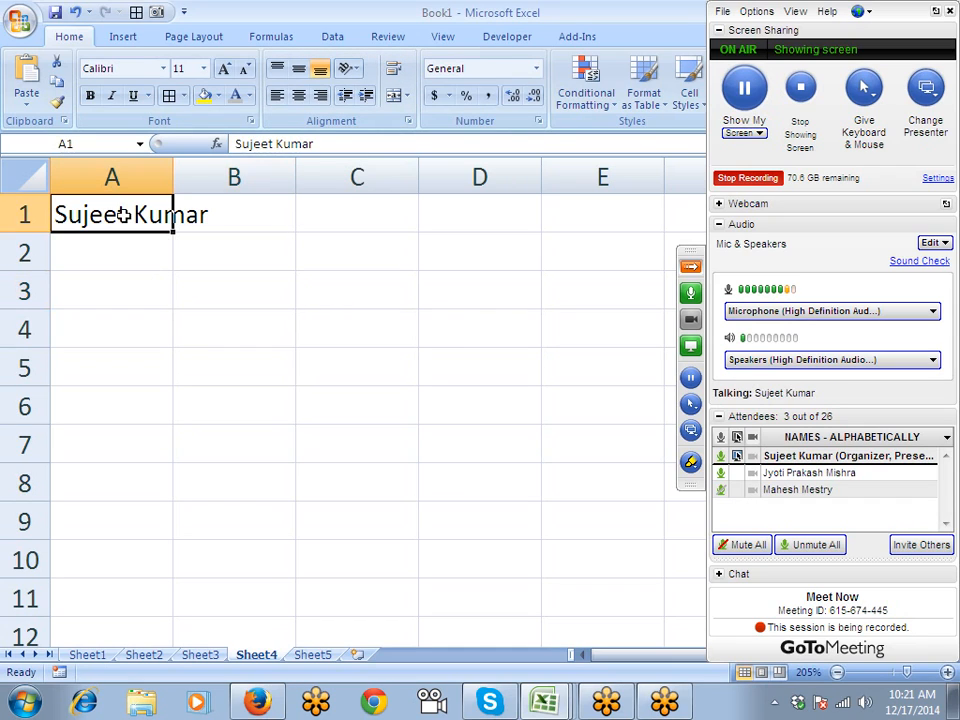
{"action": "left_click", "coordinate": [171, 181]}
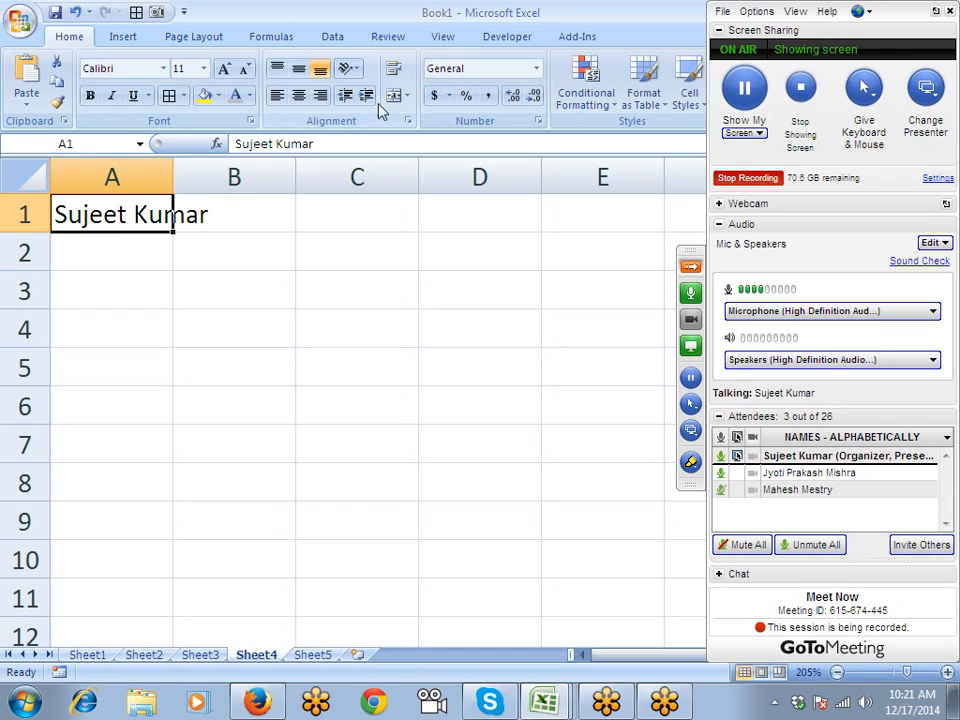
- Tick Shrink to fit for A1 in the Alignment settings and apply it
{"action": "left_click", "coordinate": [407, 120]}
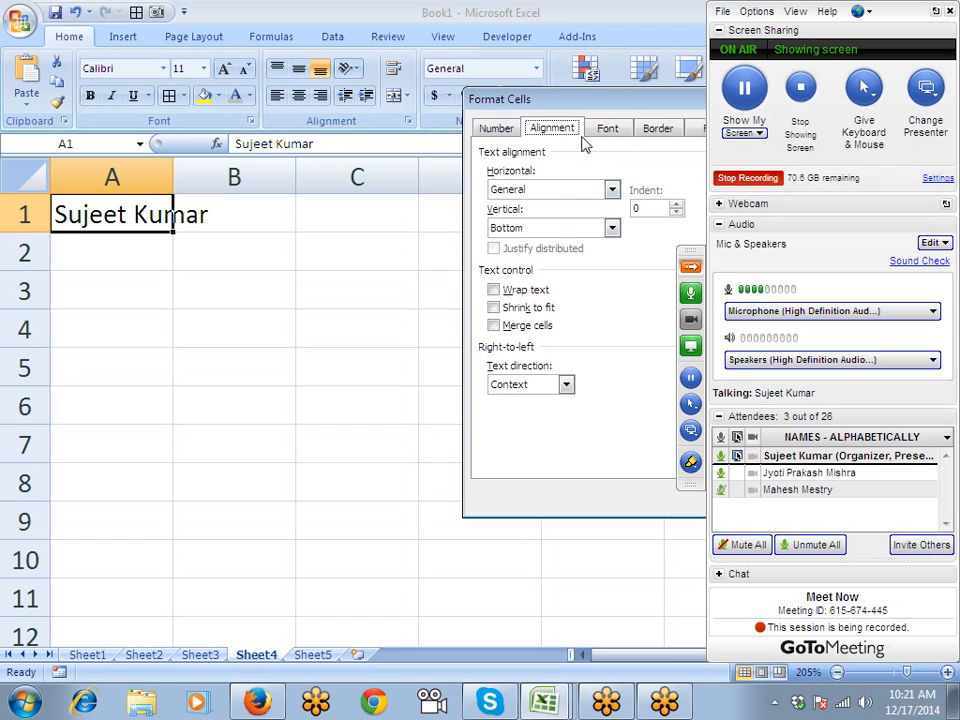
{"action": "left_click_drag", "start_coordinate": [553, 99], "coordinate": [391, 58]}
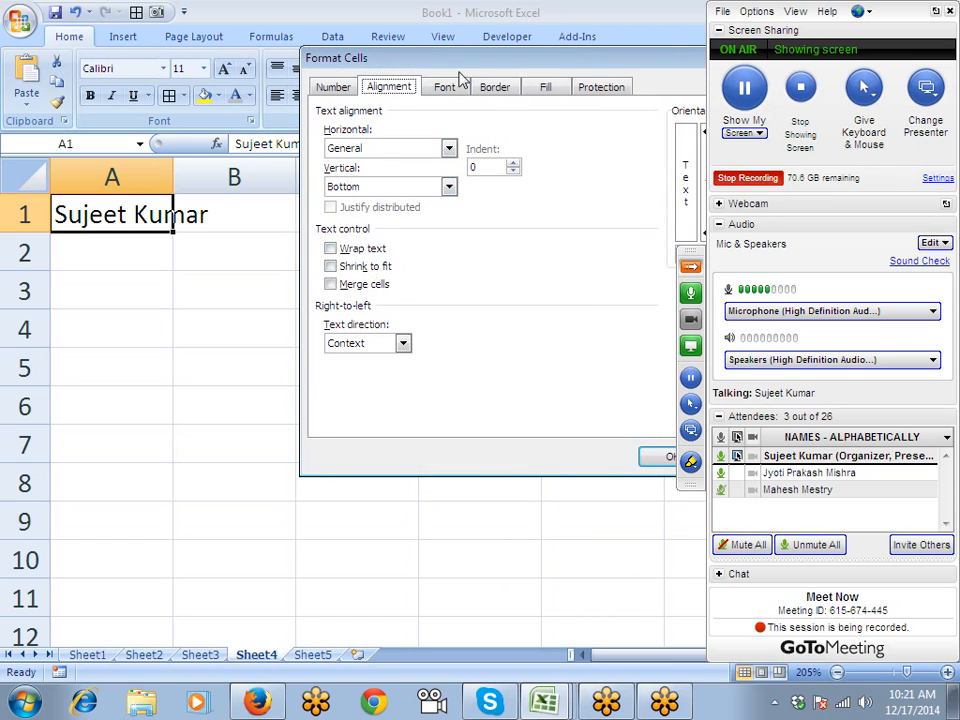
{"action": "left_click_drag", "start_coordinate": [455, 65], "coordinate": [368, 56]}
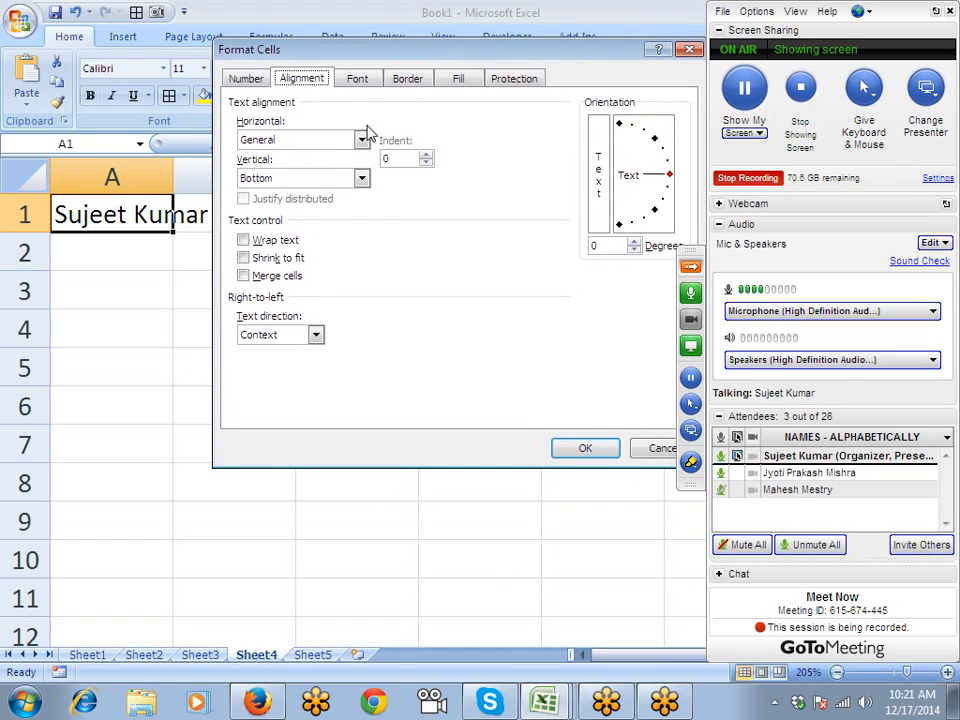
{"action": "left_click", "coordinate": [272, 259]}
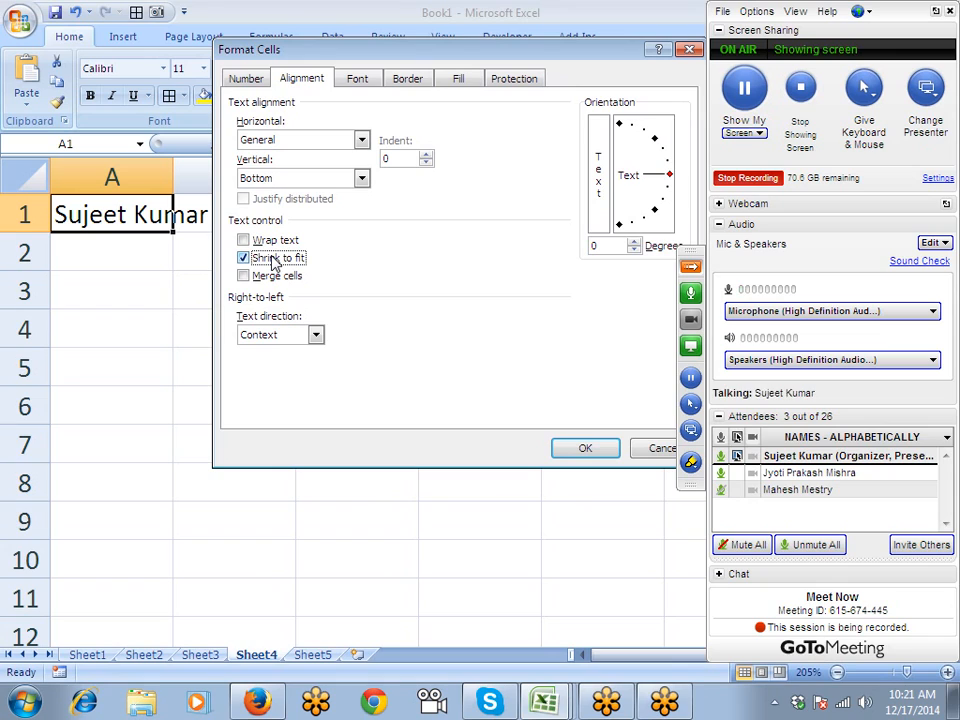
{"action": "left_click", "coordinate": [585, 448]}
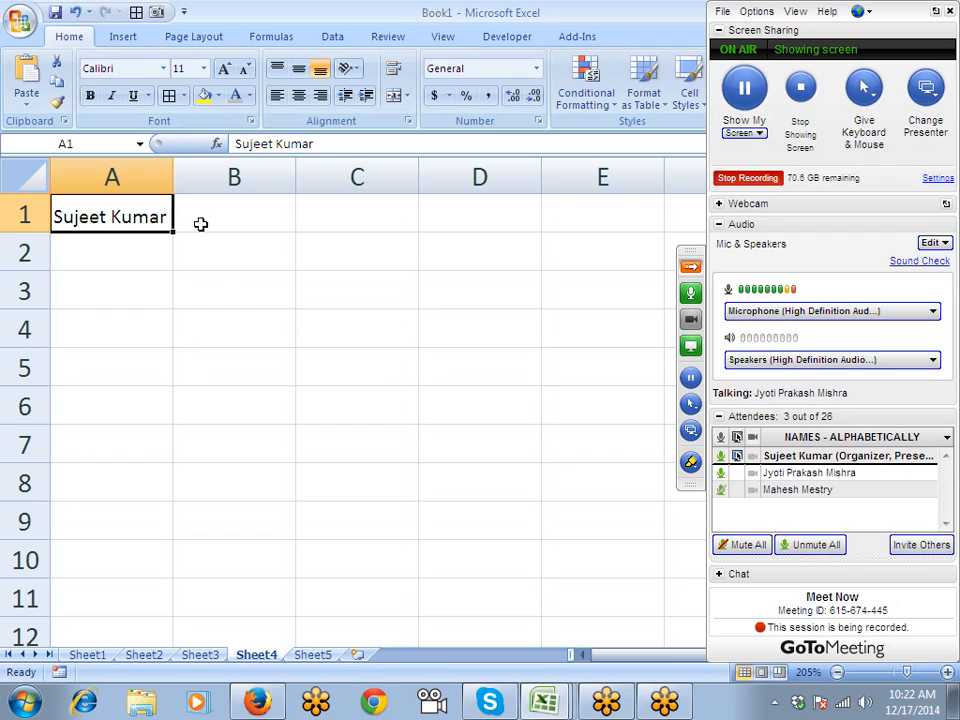
- Widen column A slightly, then toggle Merge & Center on B2:D5 on and off twice
{"action": "mouse_move", "coordinate": [172, 178]}
{"action": "left_mouse_down"}
{"action": "mouse_move", "coordinate": [195, 178]}
{"action": "mouse_move", "coordinate": [135, 178]}
{"action": "mouse_move", "coordinate": [212, 182]}
{"action": "mouse_move", "coordinate": [177, 183]}
{"action": "left_mouse_up"}
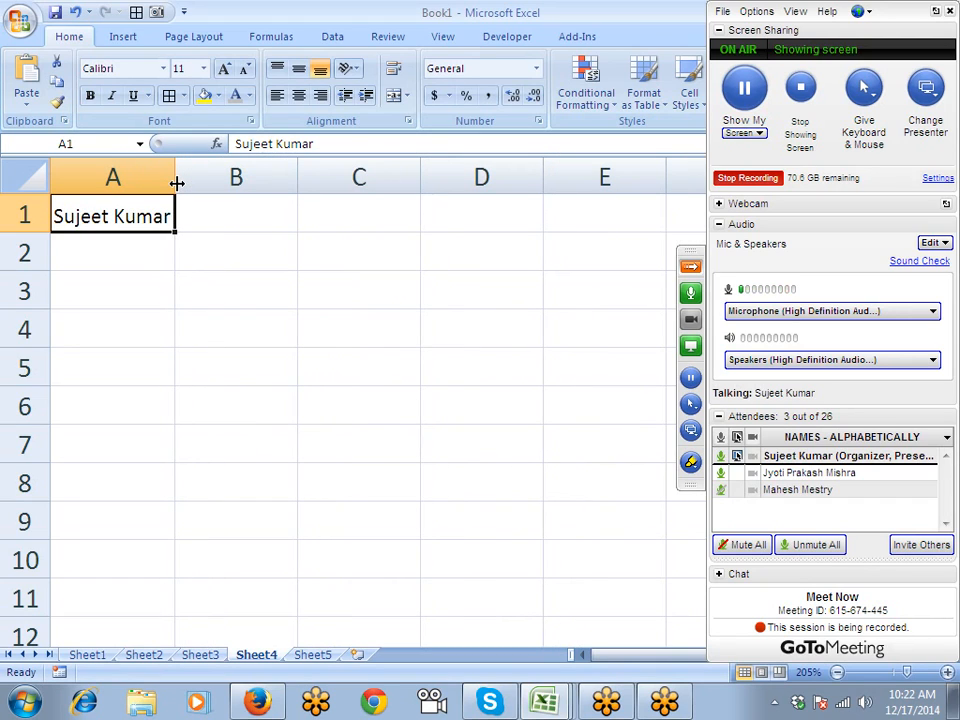
{"action": "left_click_drag", "start_coordinate": [254, 252], "coordinate": [429, 364]}
{"action": "left_click", "coordinate": [390, 101]}
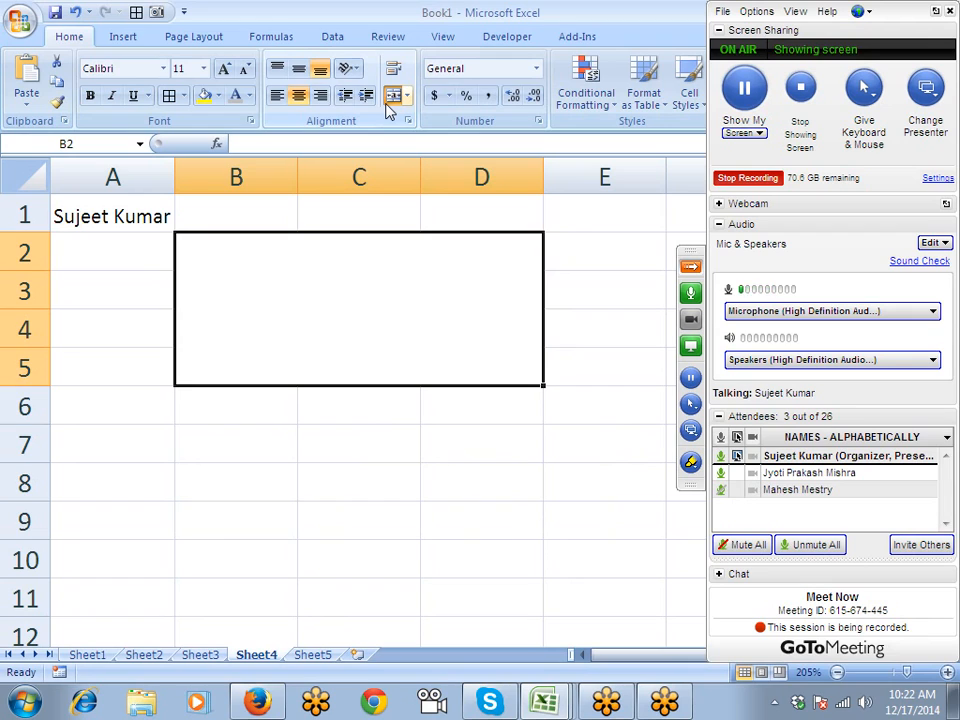
{"action": "left_click", "coordinate": [391, 100]}
{"action": "left_click", "coordinate": [391, 100]}
{"action": "left_click", "coordinate": [391, 100]}
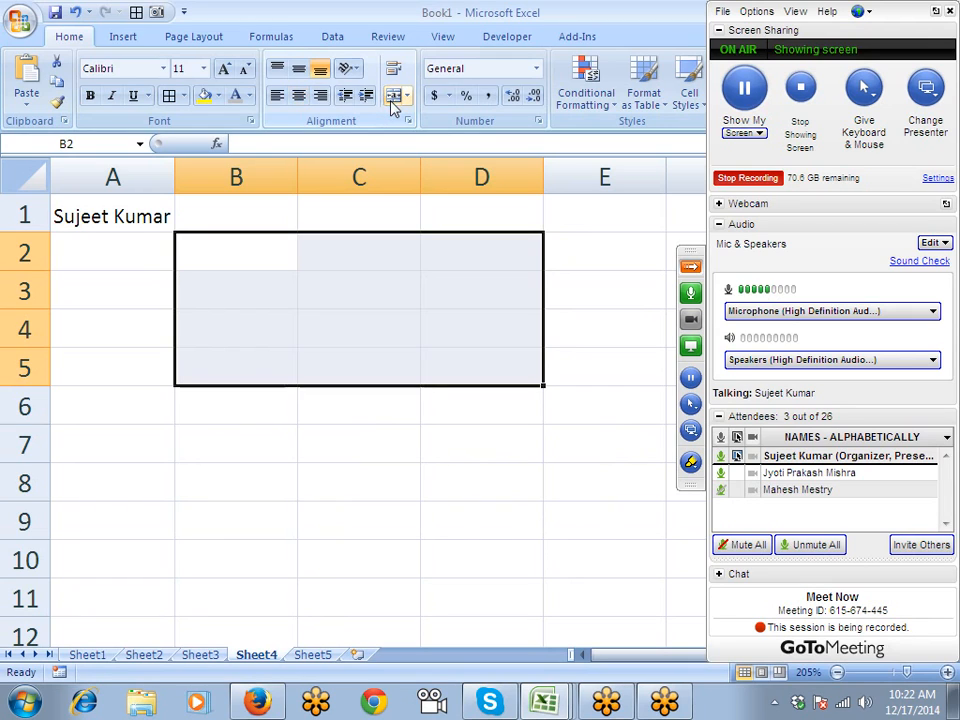
- Apply Merge Across to B2:D5, inspect each row's cells, then move to Sheet5
{"action": "left_click", "coordinate": [407, 97]}
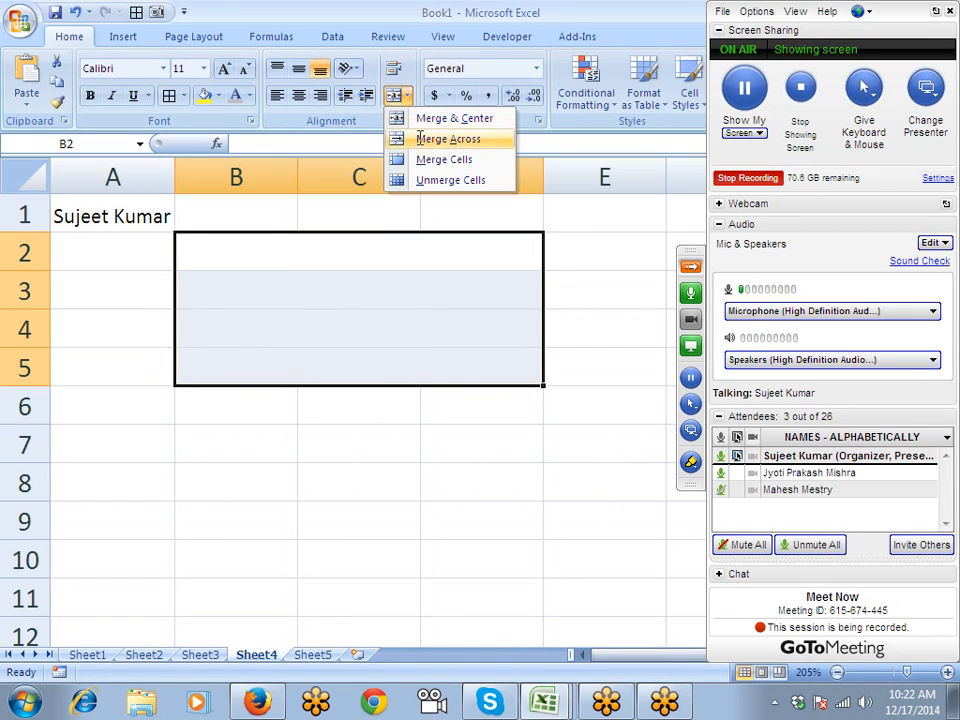
{"action": "left_click", "coordinate": [420, 138]}
{"action": "left_click", "coordinate": [381, 293]}
{"action": "left_click", "coordinate": [379, 317]}
{"action": "left_click", "coordinate": [375, 361]}
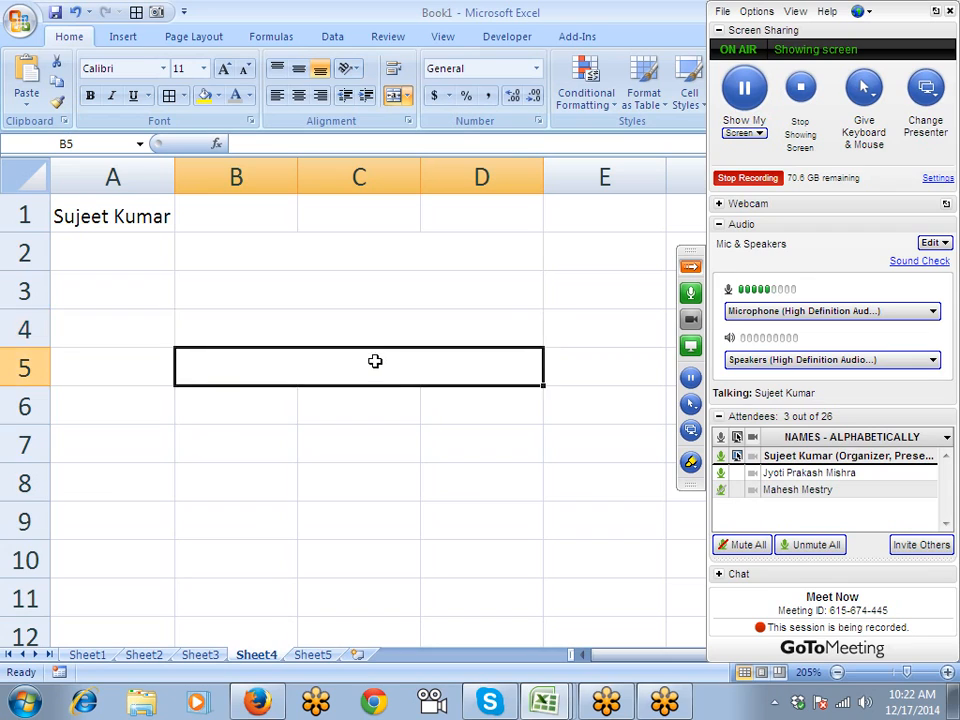
{"action": "left_click", "coordinate": [364, 330]}
{"action": "left_click", "coordinate": [358, 291]}
{"action": "left_click", "coordinate": [356, 261]}
{"action": "left_click", "coordinate": [351, 304]}
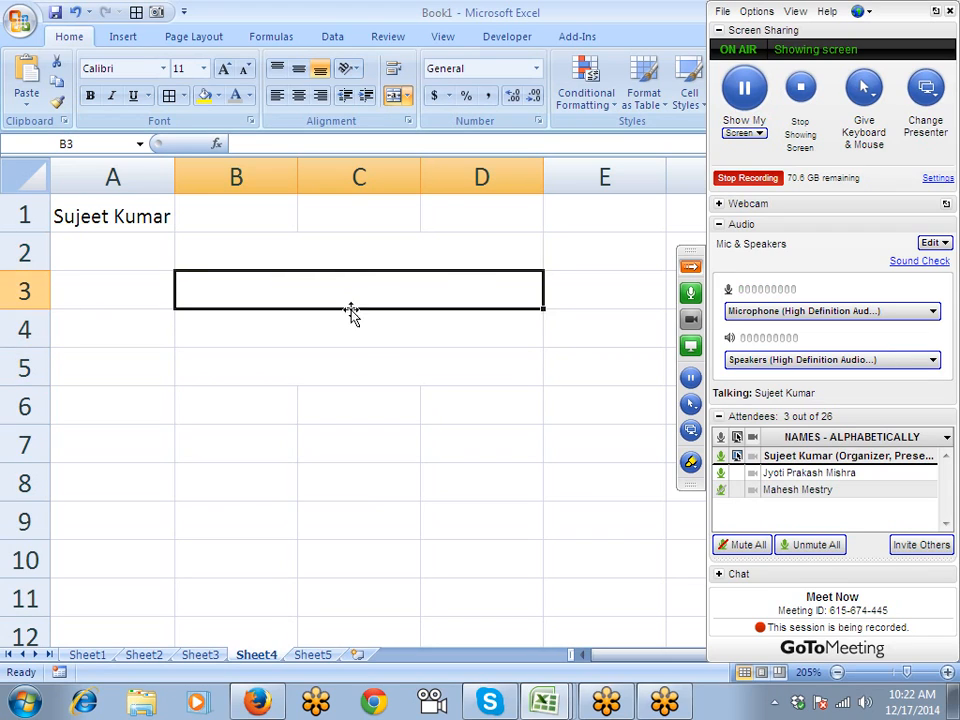
{"action": "left_click", "coordinate": [348, 333]}
{"action": "left_click", "coordinate": [342, 374]}
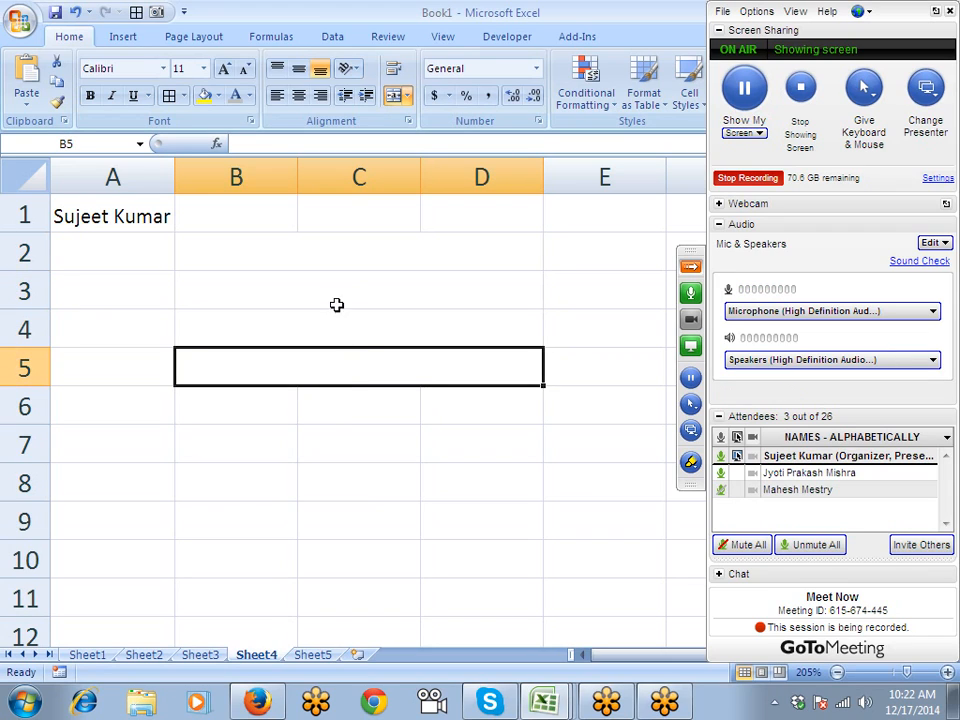
{"action": "left_click_drag", "start_coordinate": [334, 266], "coordinate": [336, 390]}
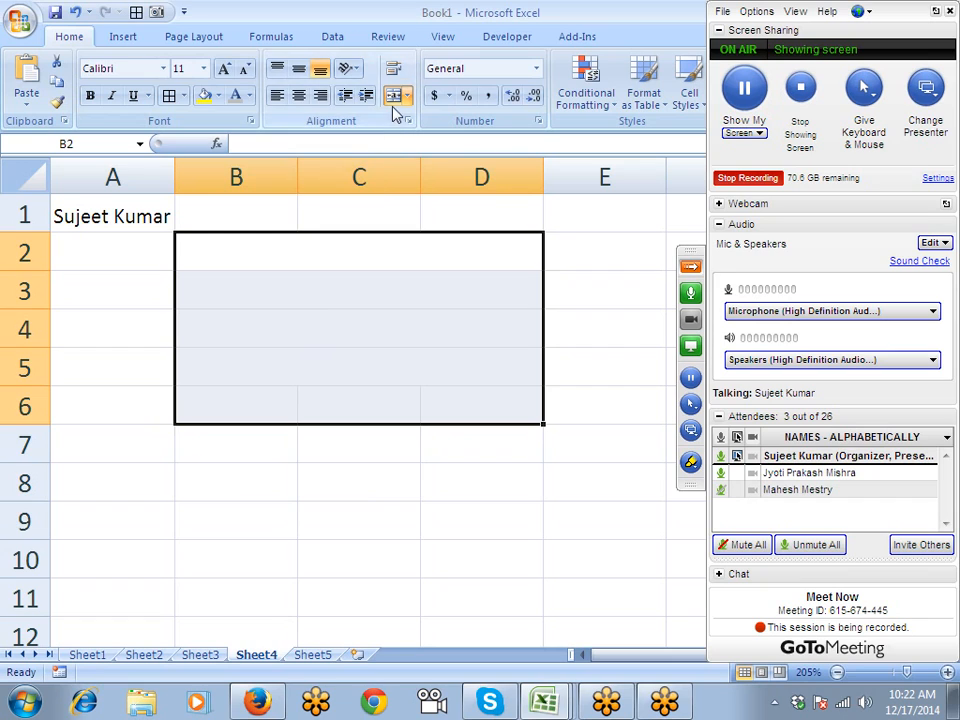
{"action": "left_click", "coordinate": [340, 334]}
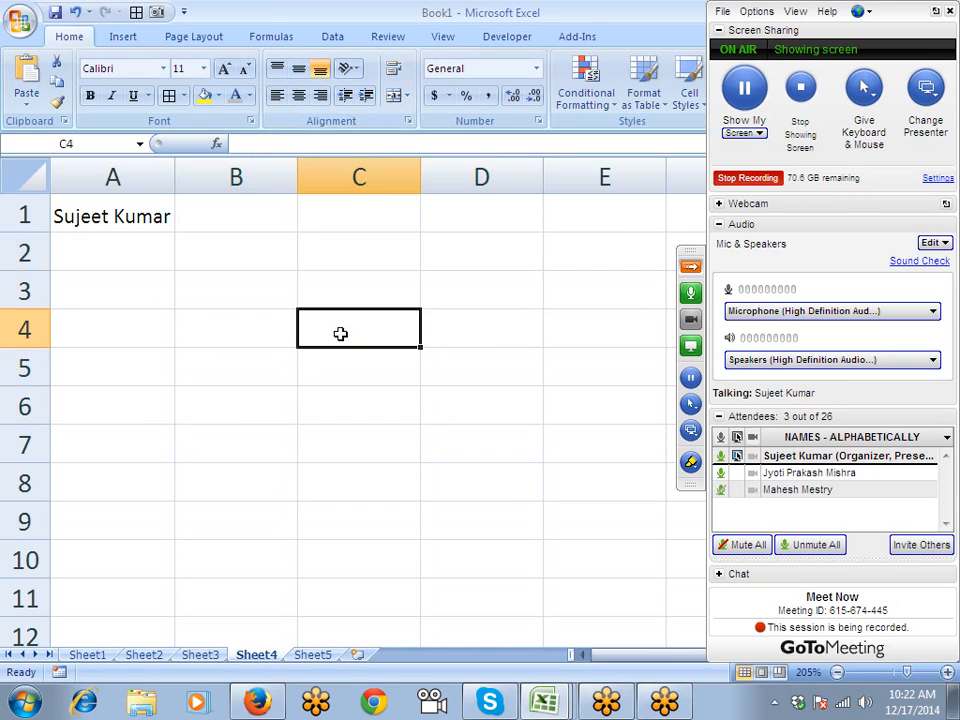
{"action": "left_click", "coordinate": [317, 266]}
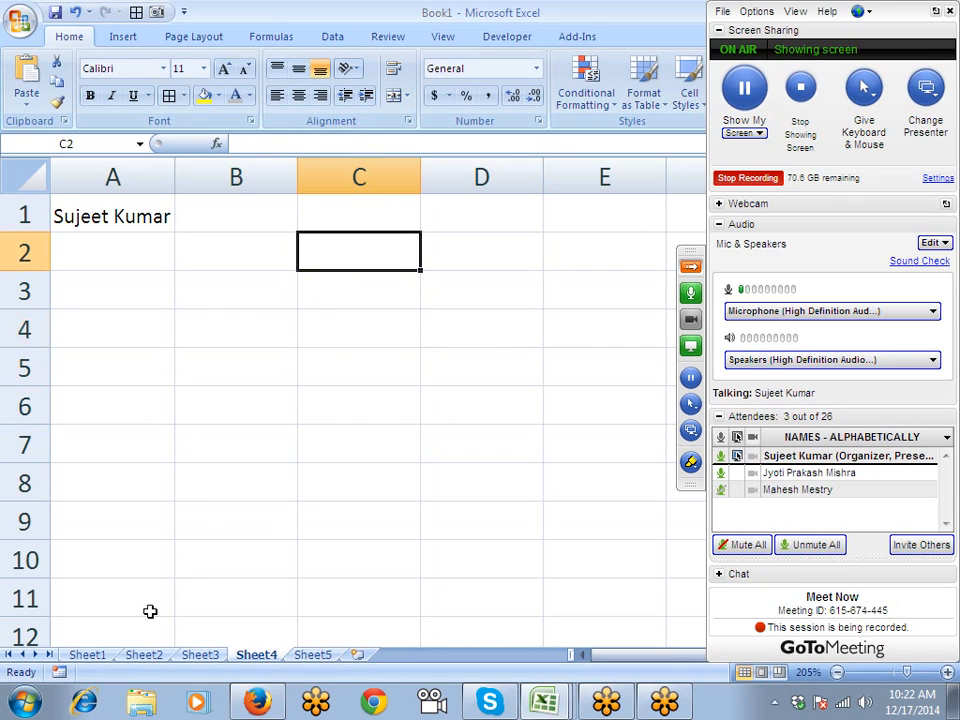
{"action": "left_click", "coordinate": [300, 656]}
- Enter 1254 in cell A1 of Sheet5
{"action": "scroll", "coordinate": [149, 282], "scroll_direction": "up", "scroll_amount": 7}
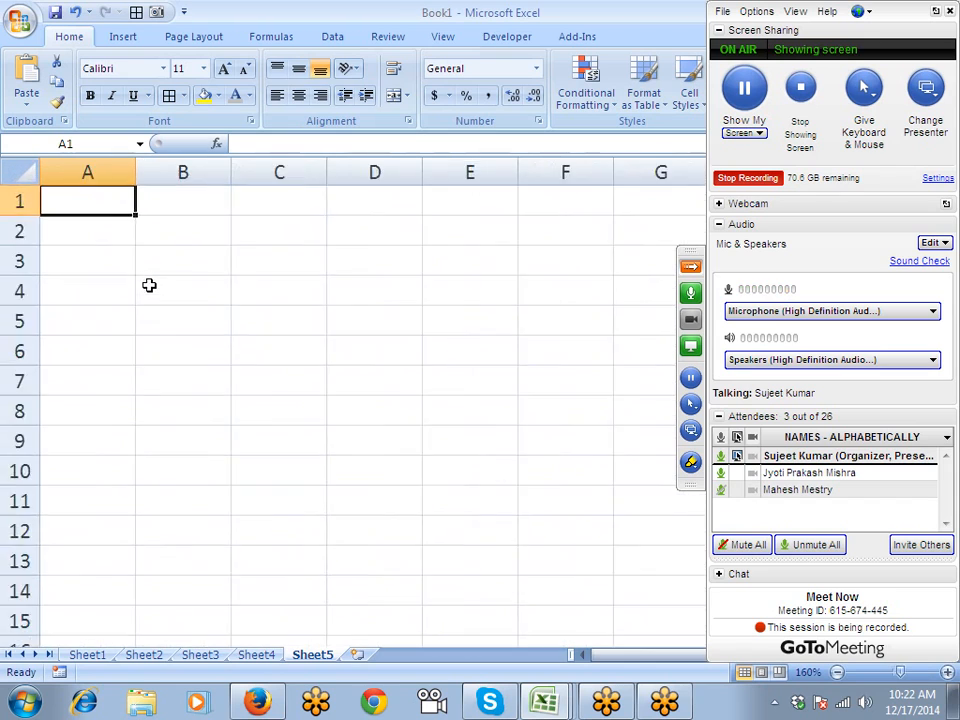
{"action": "type", "text": "1254"}
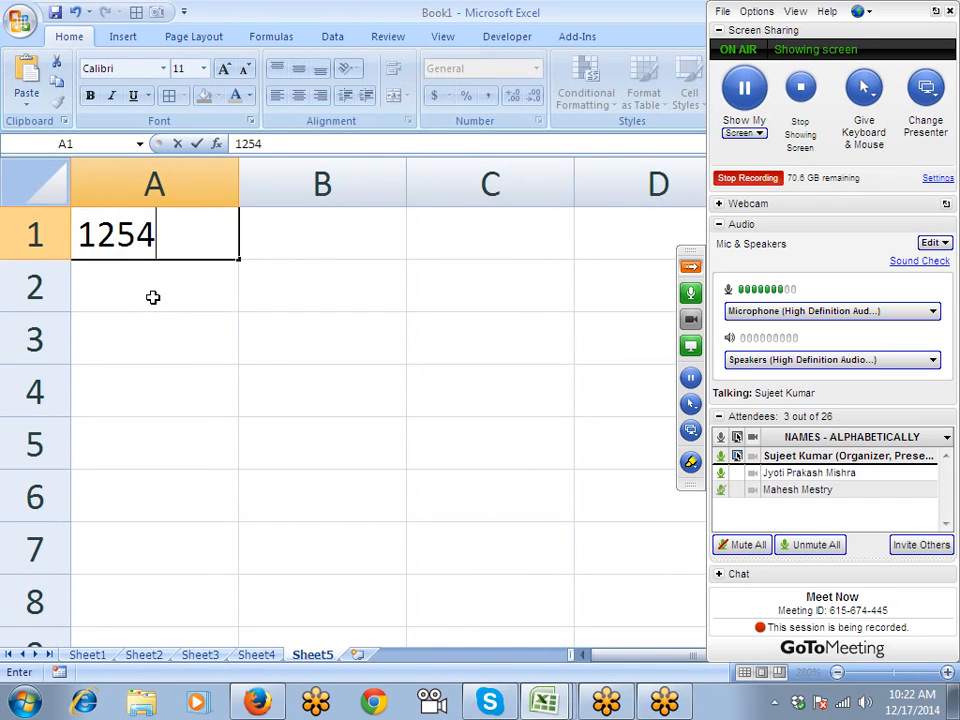
{"action": "key", "text": "Return"}
{"action": "key", "text": "Up"}
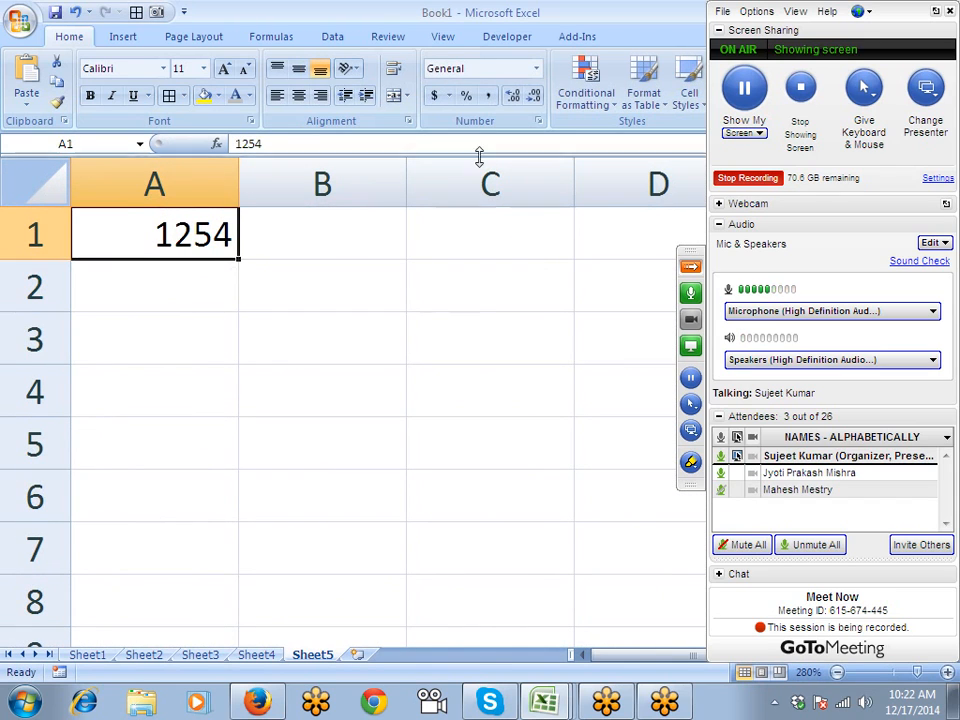
- Preview Number with thousands separator, Currency and Accounting formats, cancel, then add Sheet6
{"action": "left_click", "coordinate": [538, 121]}
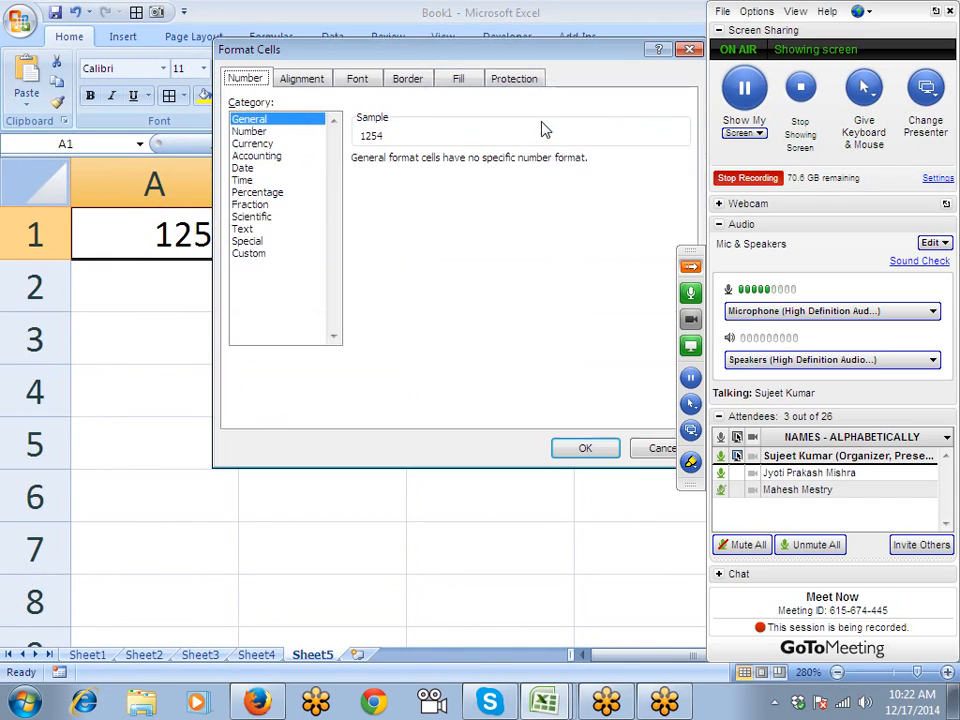
{"action": "left_click", "coordinate": [266, 131]}
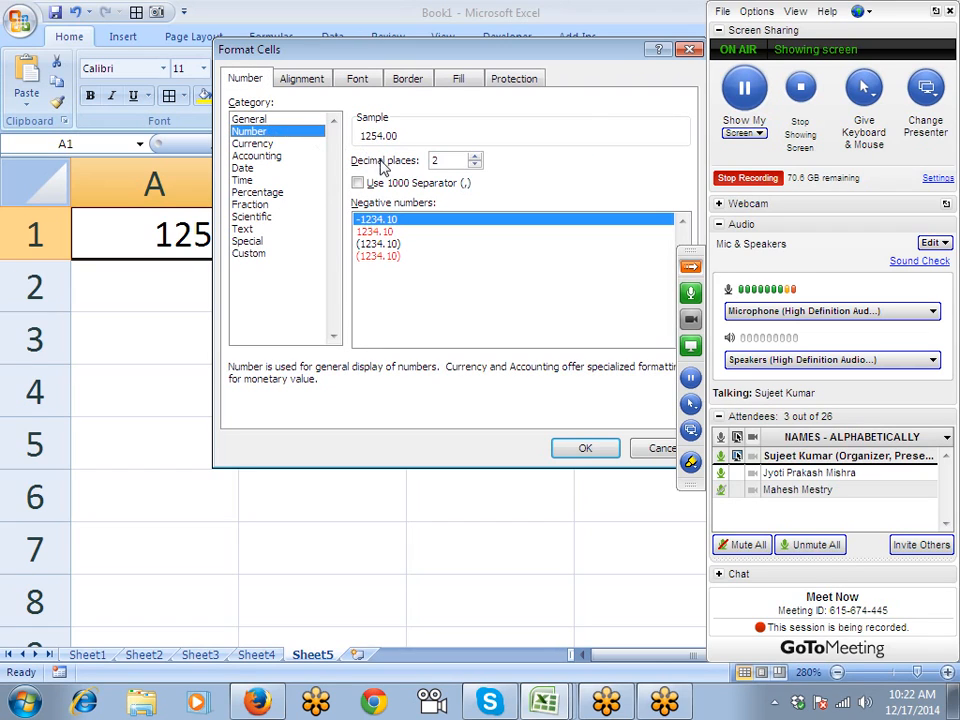
{"action": "left_click", "coordinate": [362, 184]}
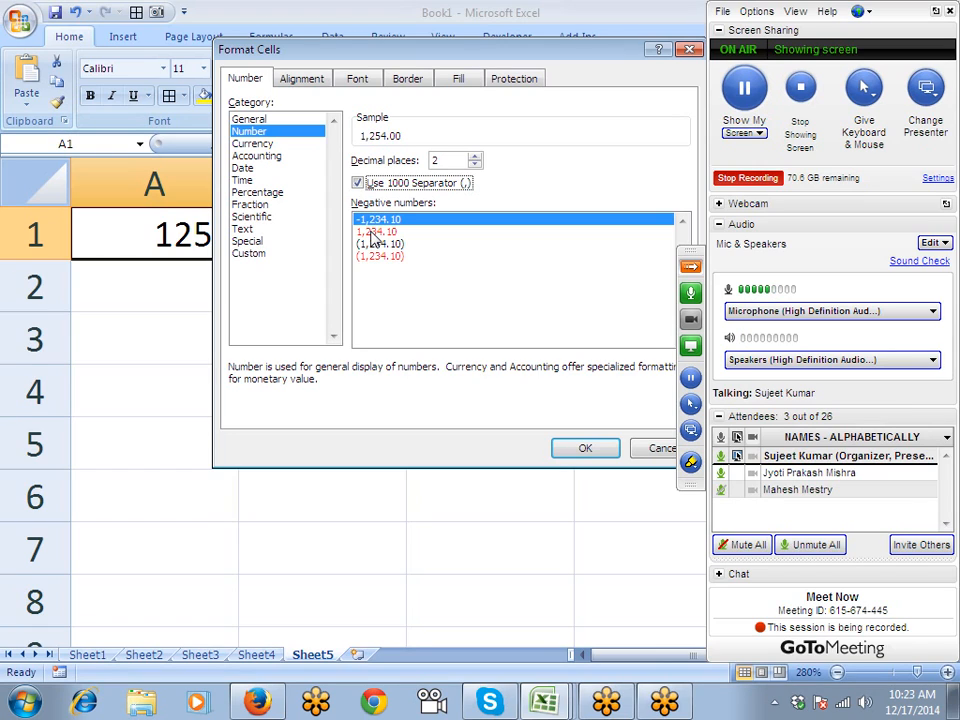
{"action": "left_click", "coordinate": [253, 143]}
{"action": "left_click", "coordinate": [405, 184]}
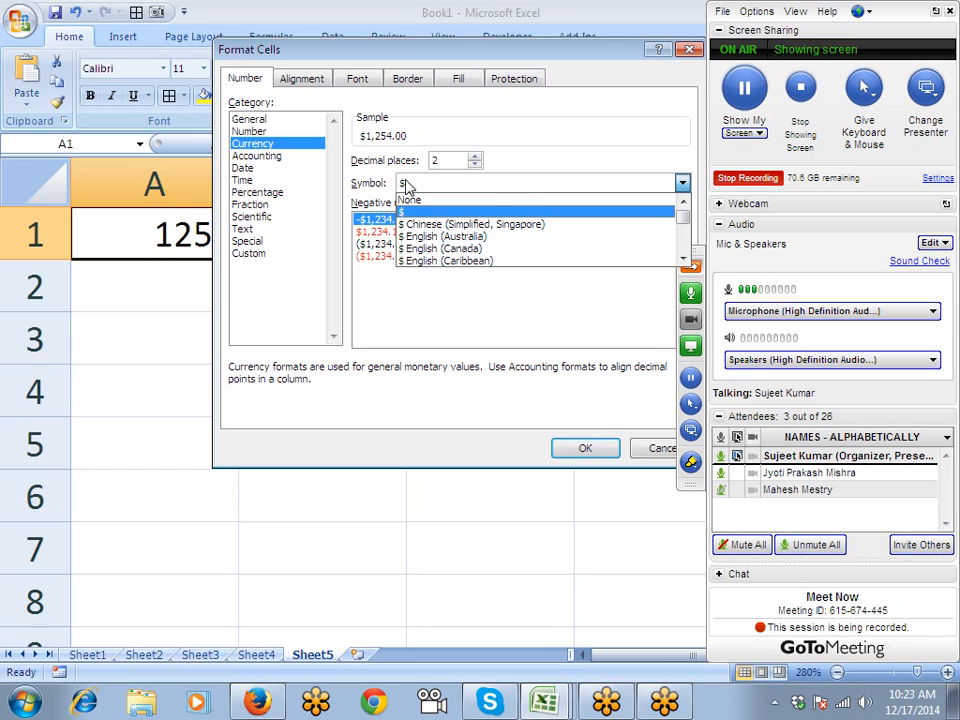
{"action": "left_click", "coordinate": [257, 157]}
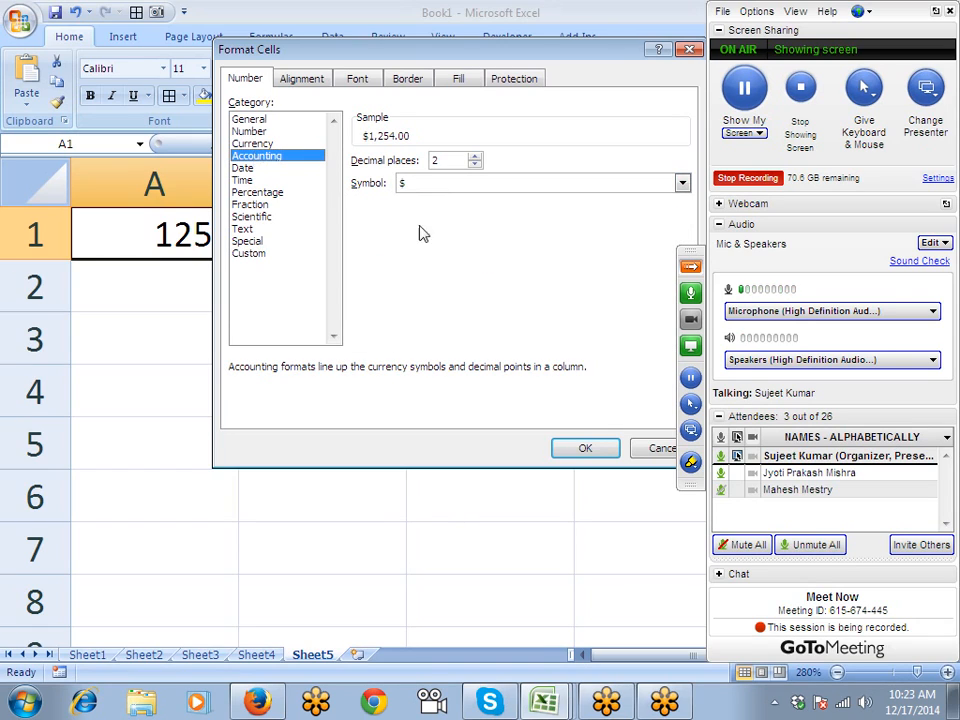
{"action": "left_click", "coordinate": [452, 185]}
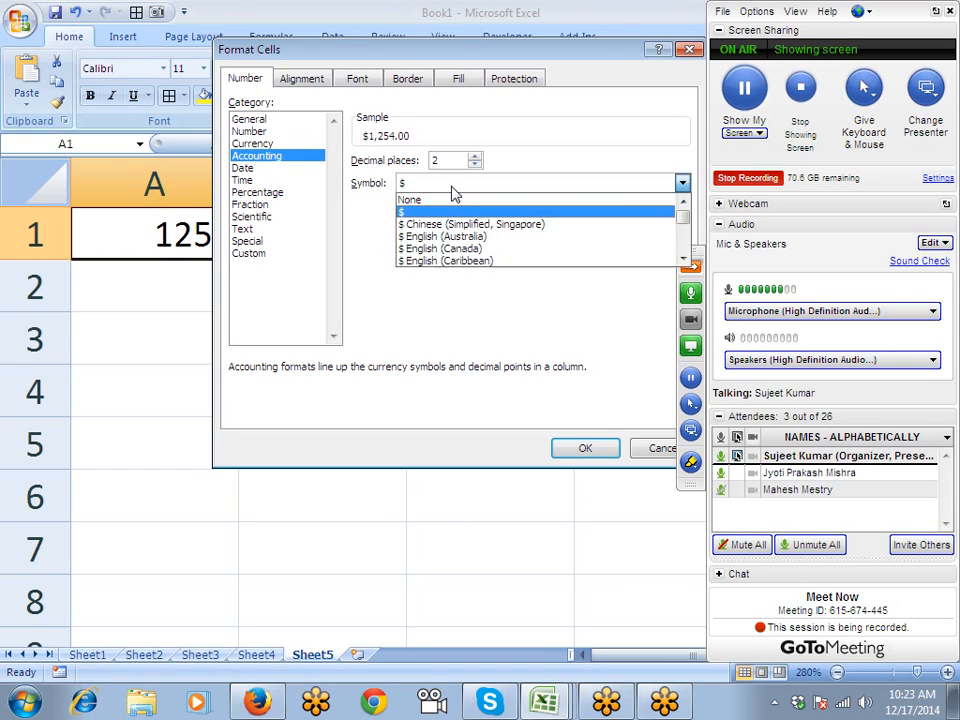
{"action": "left_click", "coordinate": [663, 449]}
{"action": "left_click", "coordinate": [358, 654]}
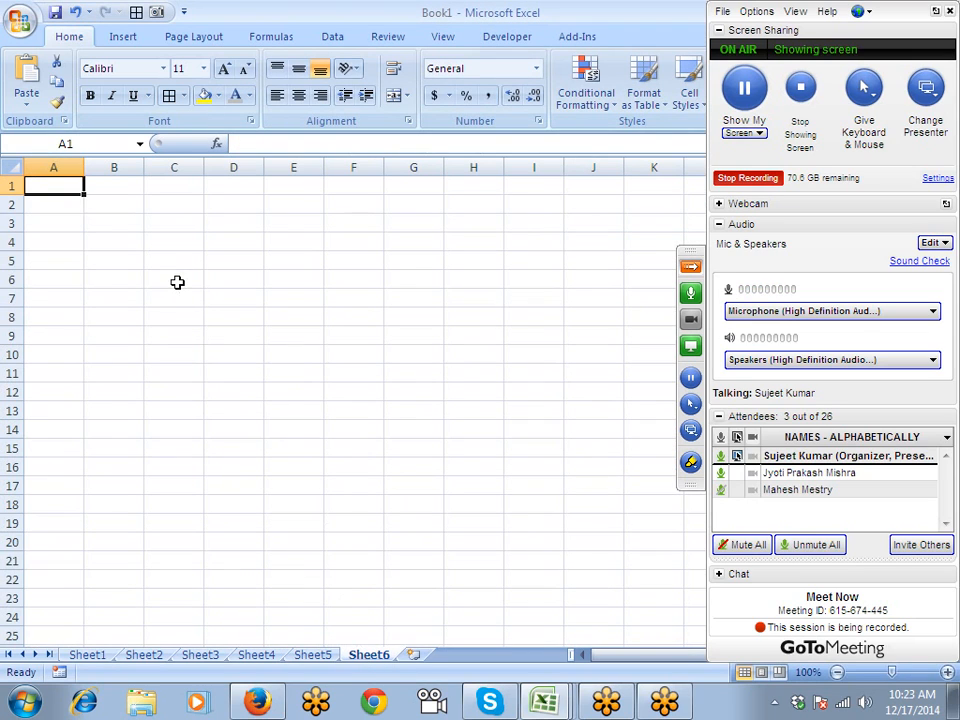
- Enter =RANDBETWEEN(10,90) in A1 and fill it across A1:F13
{"action": "type", "text": "=ra"}
{"action": "key", "text": "Down"}
{"action": "key", "text": "Down"}
{"action": "key", "text": "Tab"}
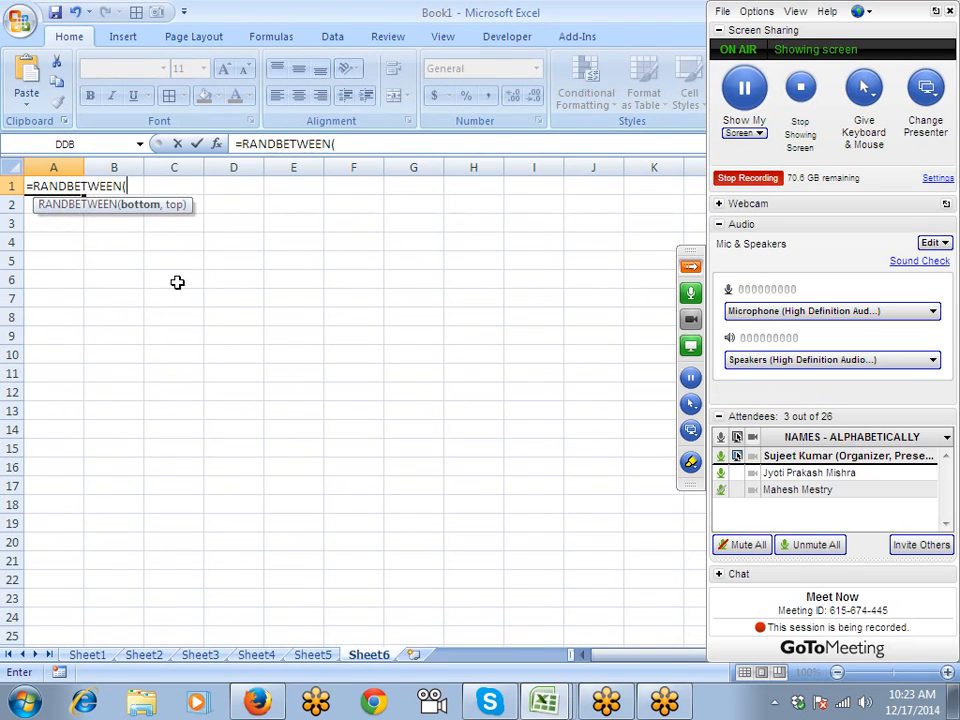
{"action": "type", "text": "10,90"}
{"action": "key", "text": "Return"}
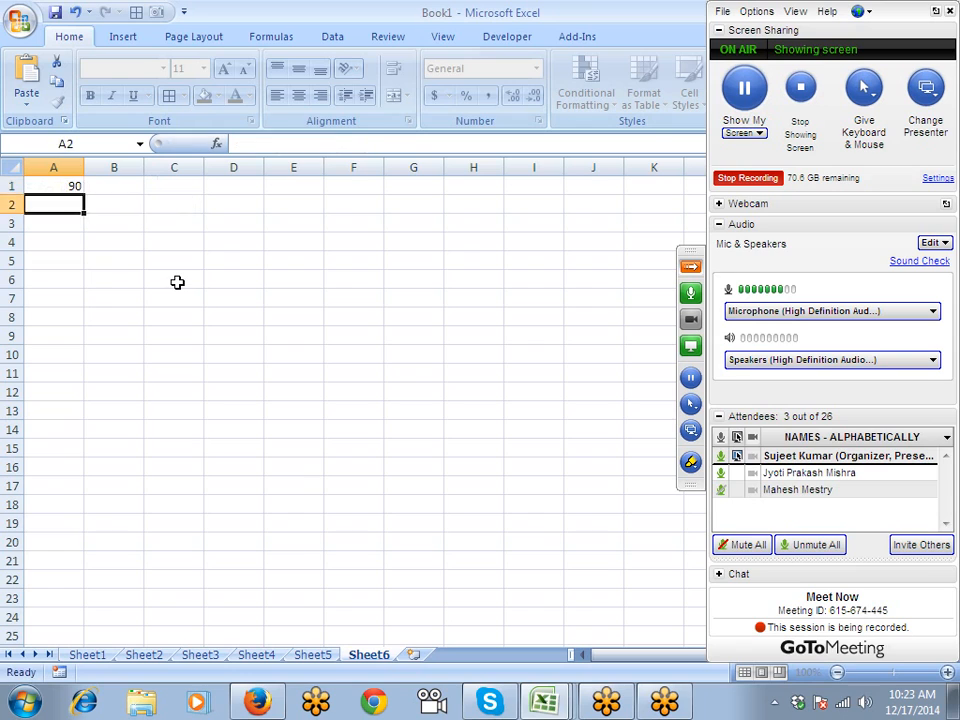
{"action": "key", "text": "Up"}
{"action": "key", "text": "shift+Right"}
{"action": "key", "text": "shift+Right"}
{"action": "key", "text": "shift+Right"}
{"action": "key", "text": "shift+Right"}
{"action": "key", "text": "shift+Right"}
{"action": "key", "text": "shift+Down"}
{"action": "key", "text": "shift+Down"}
{"action": "key", "text": "shift+Down"}
{"action": "key", "text": "shift+Down"}
{"action": "key", "text": "shift+Down"}
{"action": "key", "text": "shift+Down"}
{"action": "key", "text": "shift+Down"}
{"action": "key", "text": "shift+Down"}
{"action": "key", "text": "shift+Down"}
{"action": "key", "text": "shift+Down"}
{"action": "key", "text": "shift+Down"}
{"action": "key", "text": "shift+Down"}
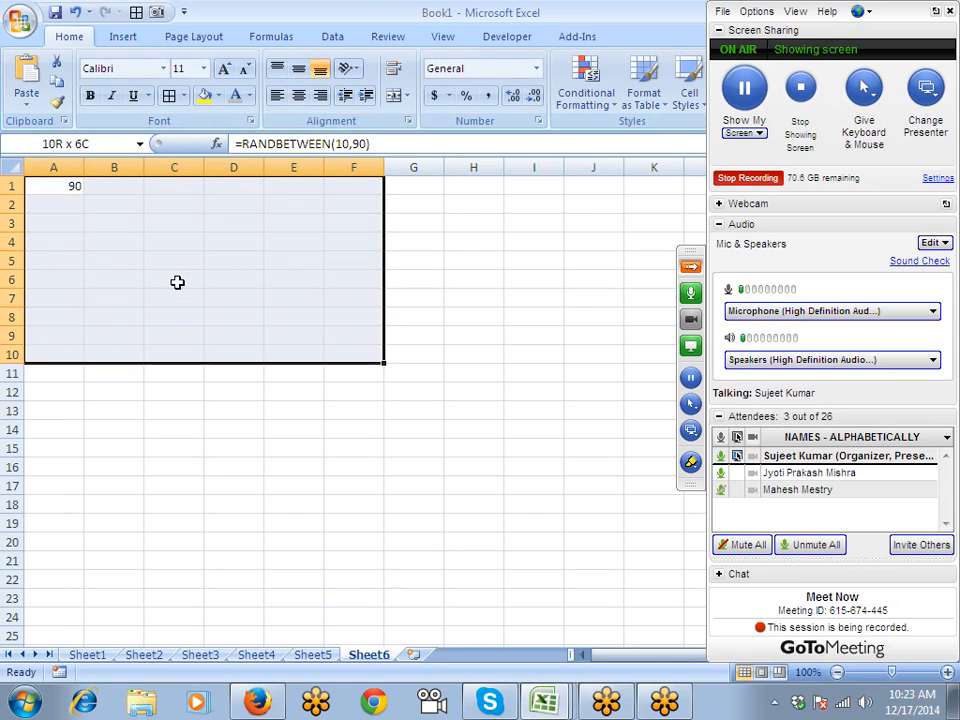
{"action": "key", "text": "ctrl+r"}
{"action": "key", "text": "ctrl+d"}
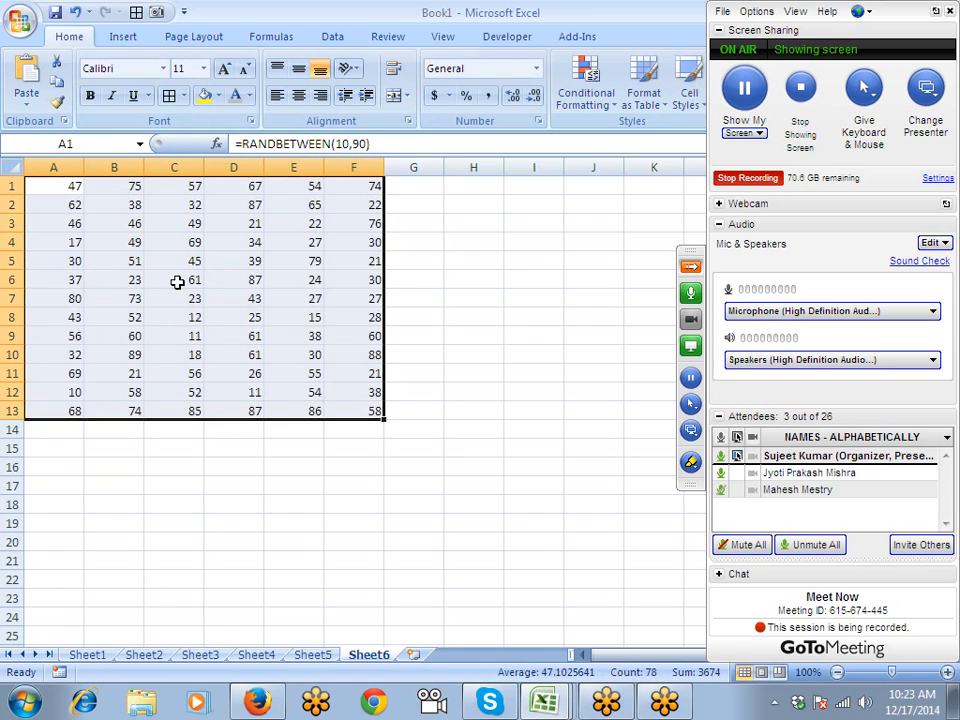
- Copy A1:F13 and paste it back as fixed values
{"action": "key", "text": "ctrl+c"}
{"action": "left_click", "coordinate": [27, 104]}
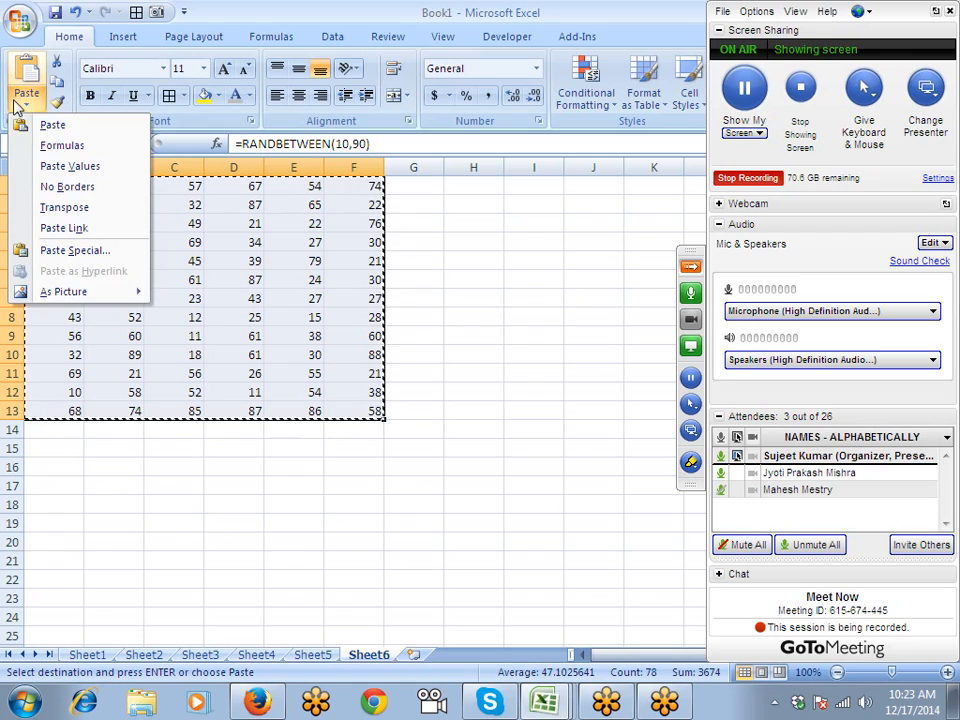
{"action": "left_click", "coordinate": [61, 167]}
{"action": "key", "text": "Escape"}
- Change cells C6, E8, B3, E3 and F11 to 0
{"action": "left_click", "coordinate": [200, 283]}
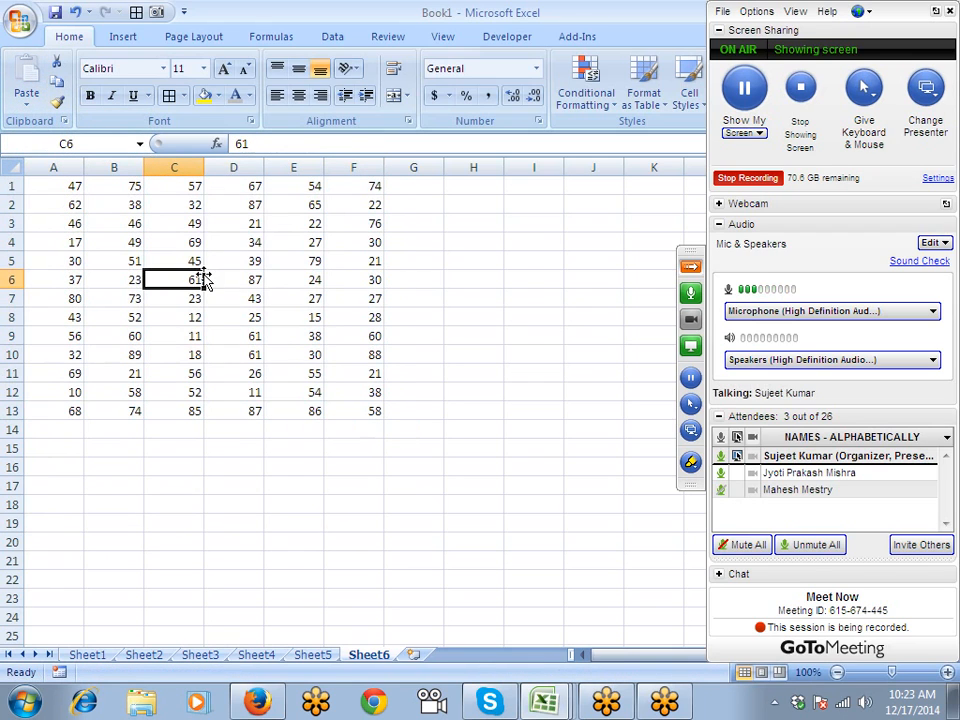
{"action": "type", "text": "0"}
{"action": "key", "text": "Tab"}
{"action": "key", "text": "Right"}
{"action": "key", "text": "Down"}
{"action": "key", "text": "Down"}
{"action": "type", "text": "0"}
{"action": "key", "text": "Up"}
{"action": "key", "text": "Up"}
{"action": "key", "text": "Up"}
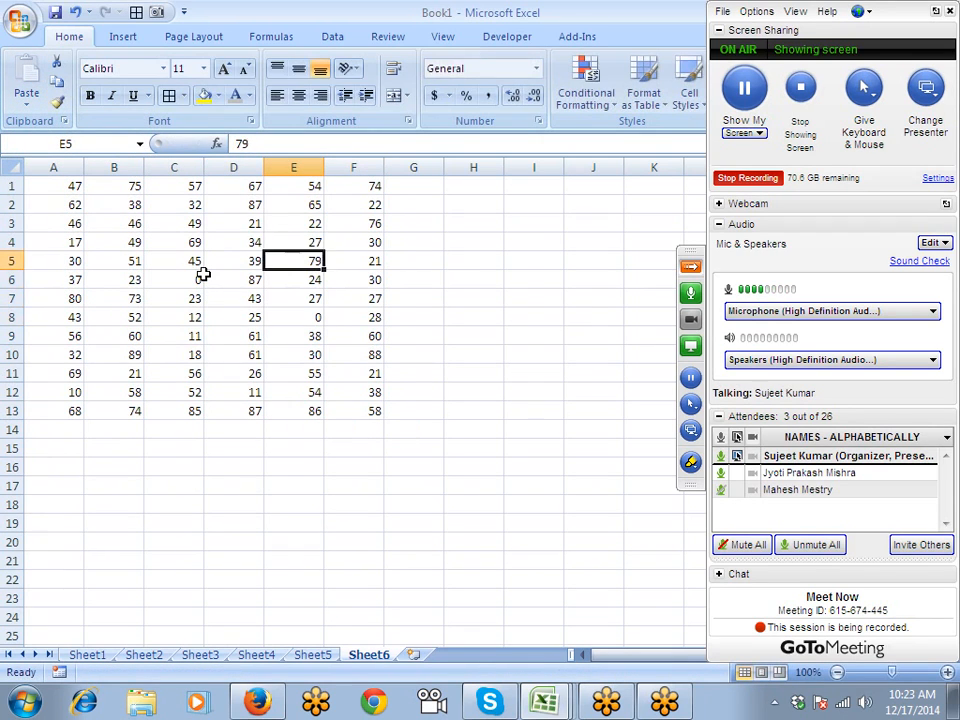
{"action": "key", "text": "Up"}
{"action": "key", "text": "Up"}
{"action": "key", "text": "Left"}
{"action": "key", "text": "Left"}
{"action": "key", "text": "Left"}
{"action": "type", "text": "0"}
{"action": "key", "text": "Tab"}
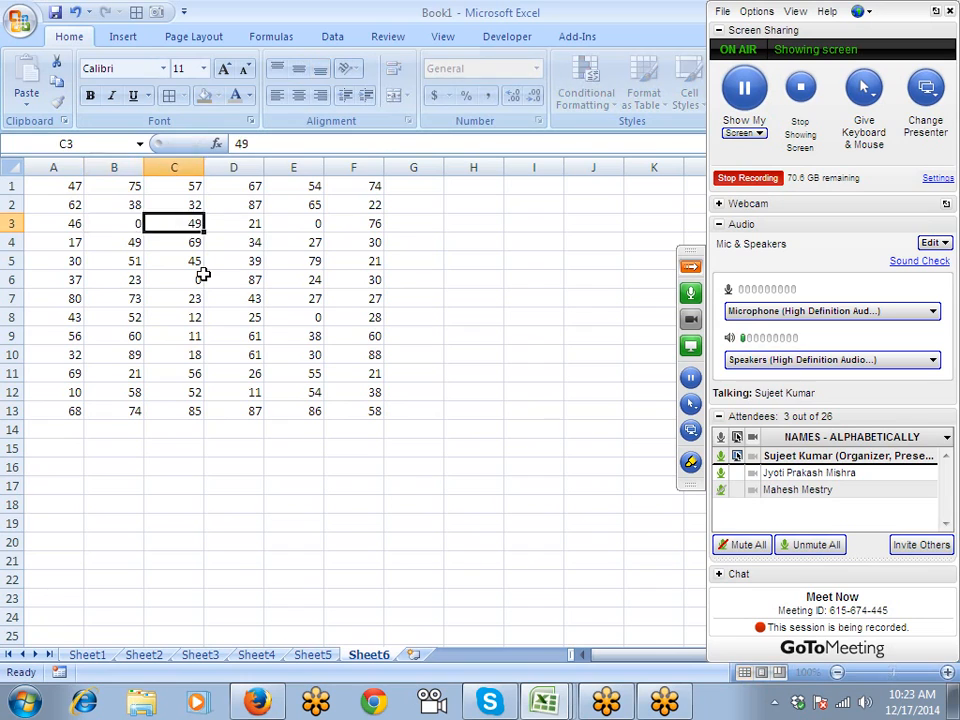
{"action": "key", "text": "Right"}
{"action": "key", "text": "Right"}
{"action": "type", "text": "0"}
{"action": "key", "text": "Tab"}
{"action": "key", "text": "Down"}
{"action": "key", "text": "Down"}
{"action": "key", "text": "Down"}
{"action": "key", "text": "Down"}
{"action": "key", "text": "Down"}
{"action": "key", "text": "Down"}
{"action": "key", "text": "Down"}
{"action": "key", "text": "Down"}
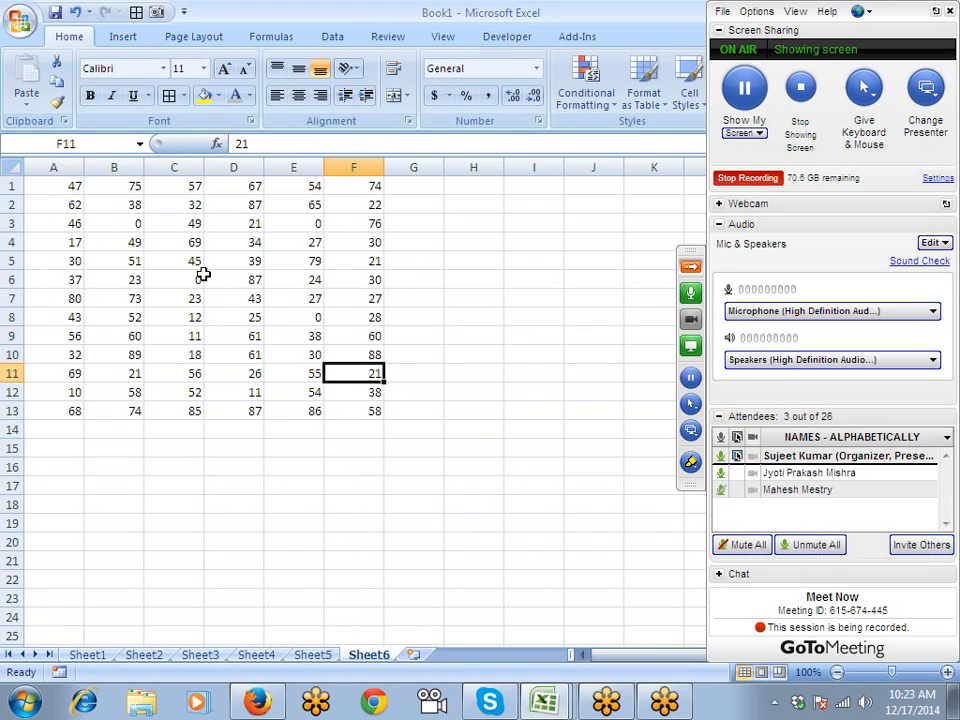
{"action": "type", "text": "0"}
{"action": "key", "text": "Return"}
- Format Sheet6's A1:F13 in Accounting style with the currency symbol set to None
{"action": "left_click_drag", "start_coordinate": [55, 188], "coordinate": [341, 417]}
{"action": "left_click", "coordinate": [541, 121]}
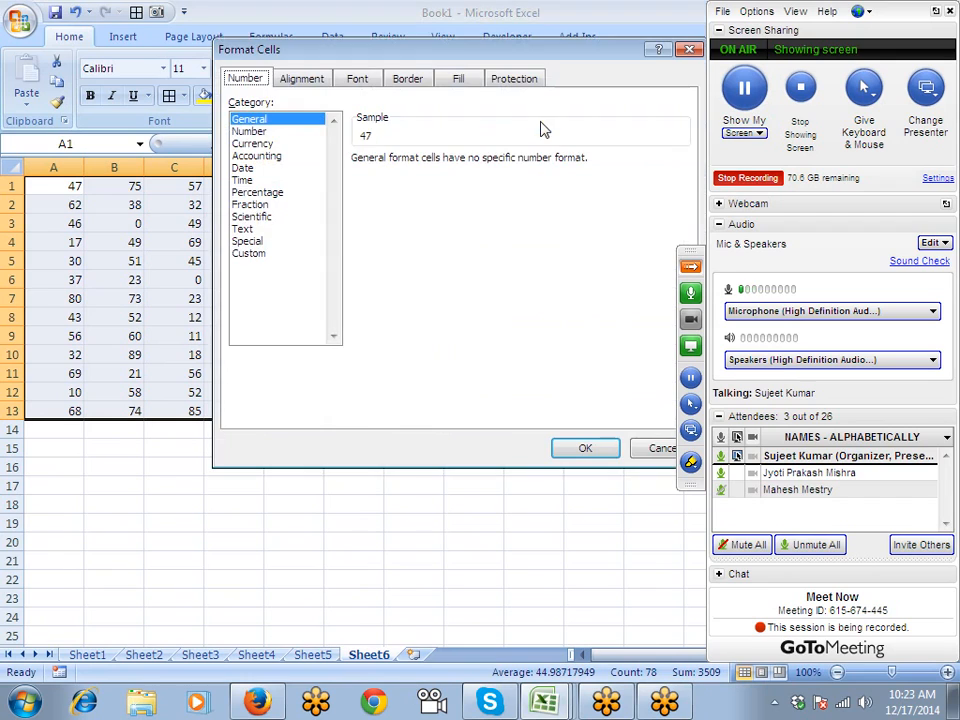
{"action": "left_click", "coordinate": [246, 156]}
{"action": "left_click", "coordinate": [405, 184]}
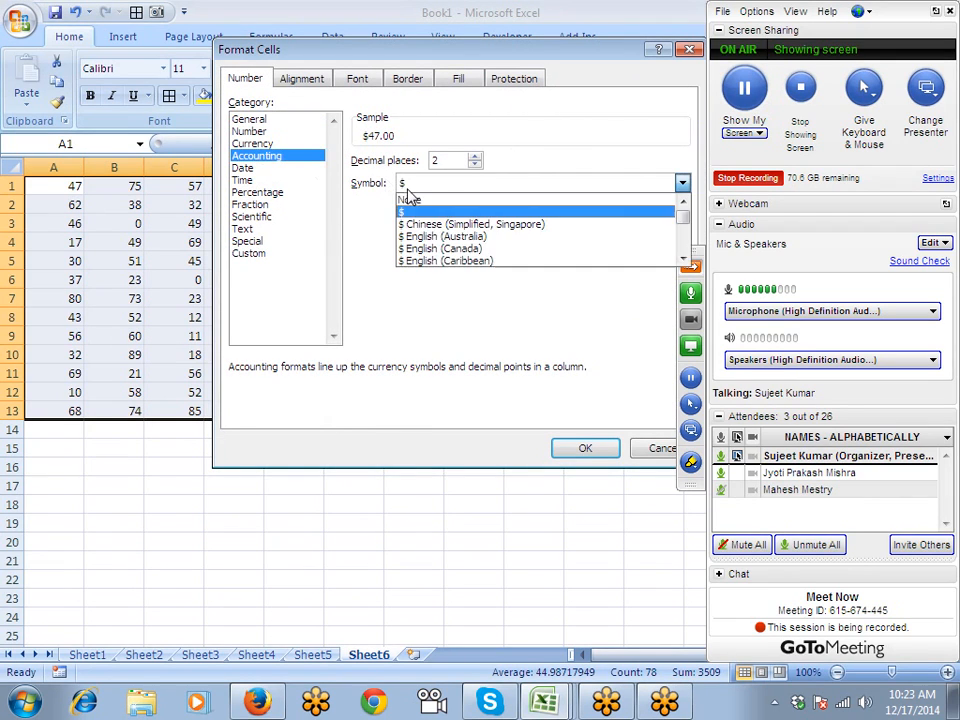
{"action": "left_click", "coordinate": [409, 201]}
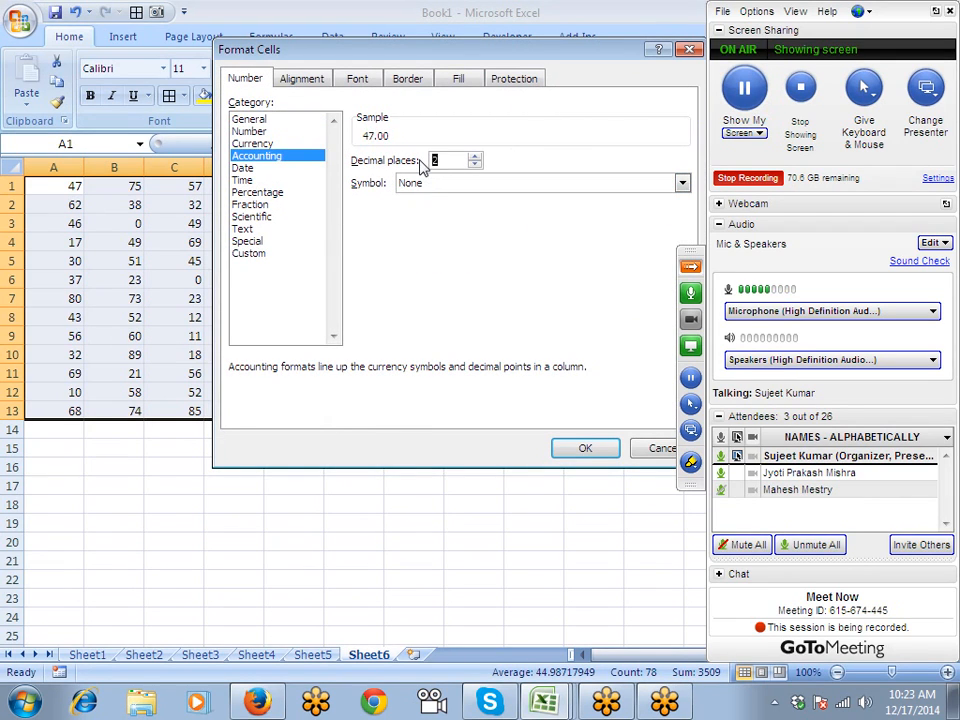
{"action": "left_click", "coordinate": [590, 447]}
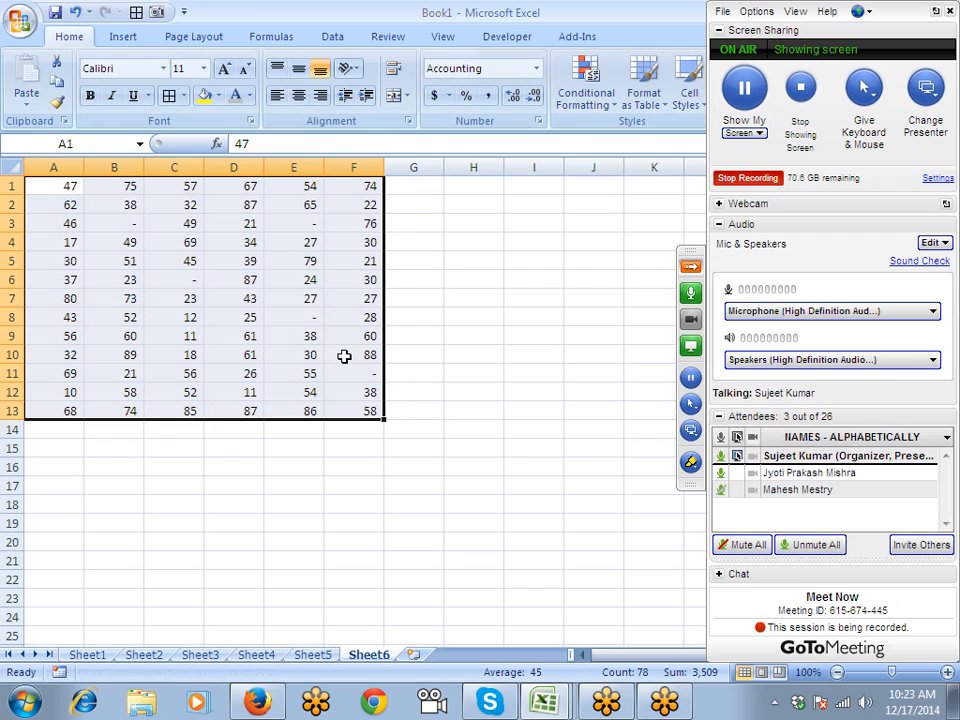
- Check the zeros shown as dashes in F11, E8 and C6, then add a blank Sheet7
{"action": "left_click", "coordinate": [363, 388]}
{"action": "left_click", "coordinate": [363, 371]}
{"action": "left_click", "coordinate": [315, 318]}
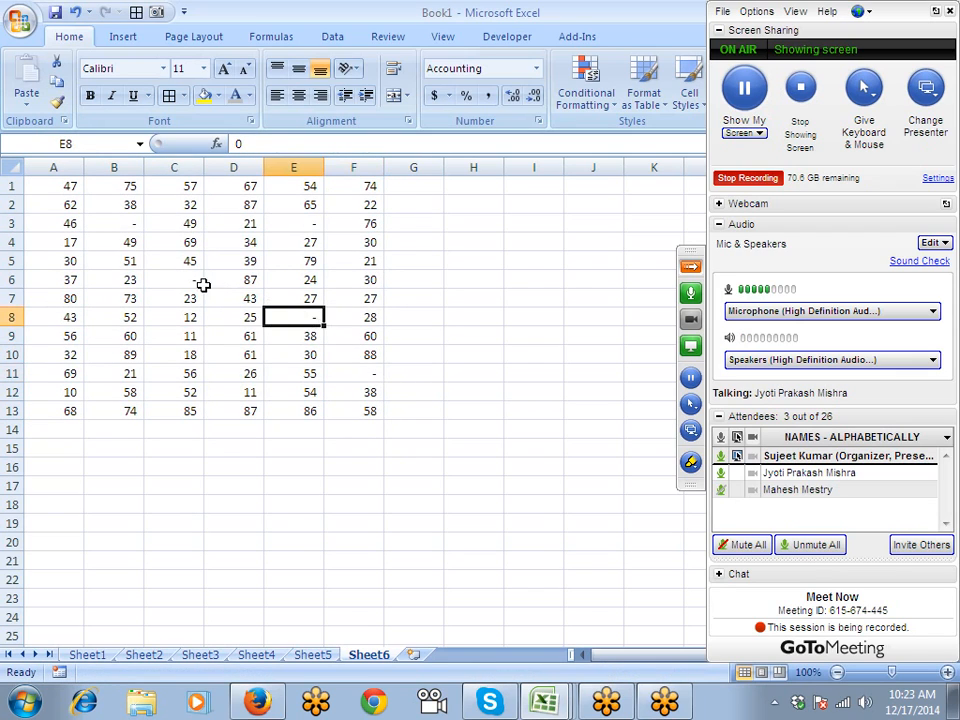
{"action": "left_click", "coordinate": [198, 281]}
{"action": "left_click", "coordinate": [410, 655]}
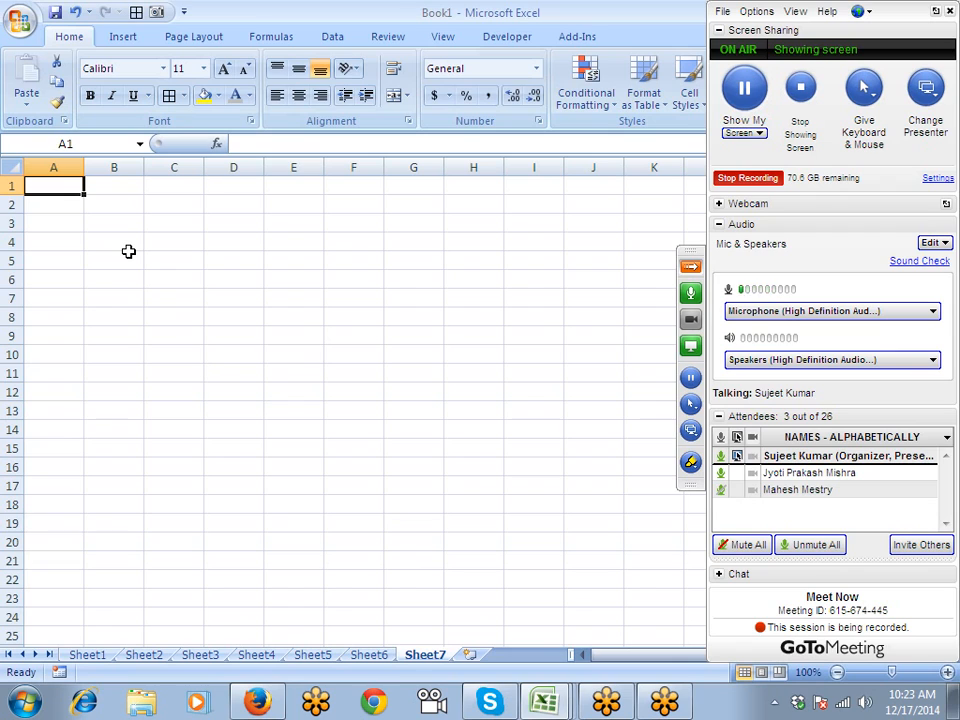
- Enter today's date, 12/17/2014, in Sheet7's A1 using Ctrl+;
{"action": "scroll", "coordinate": [128, 251], "scroll_direction": "up", "scroll_amount": 4}
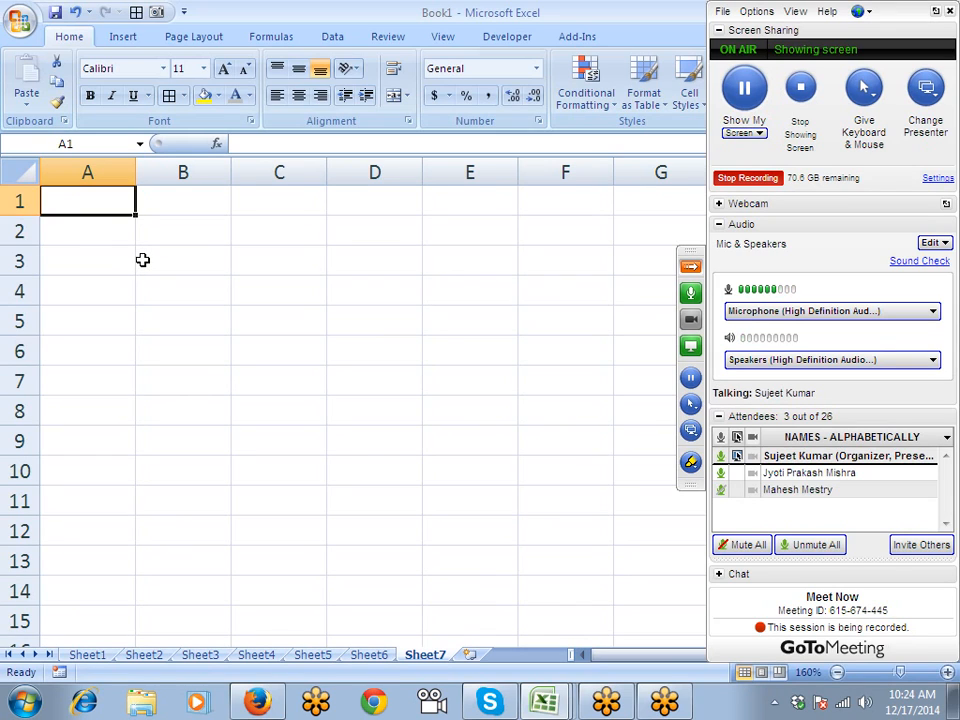
{"action": "key", "text": "ctrl+semicolon"}
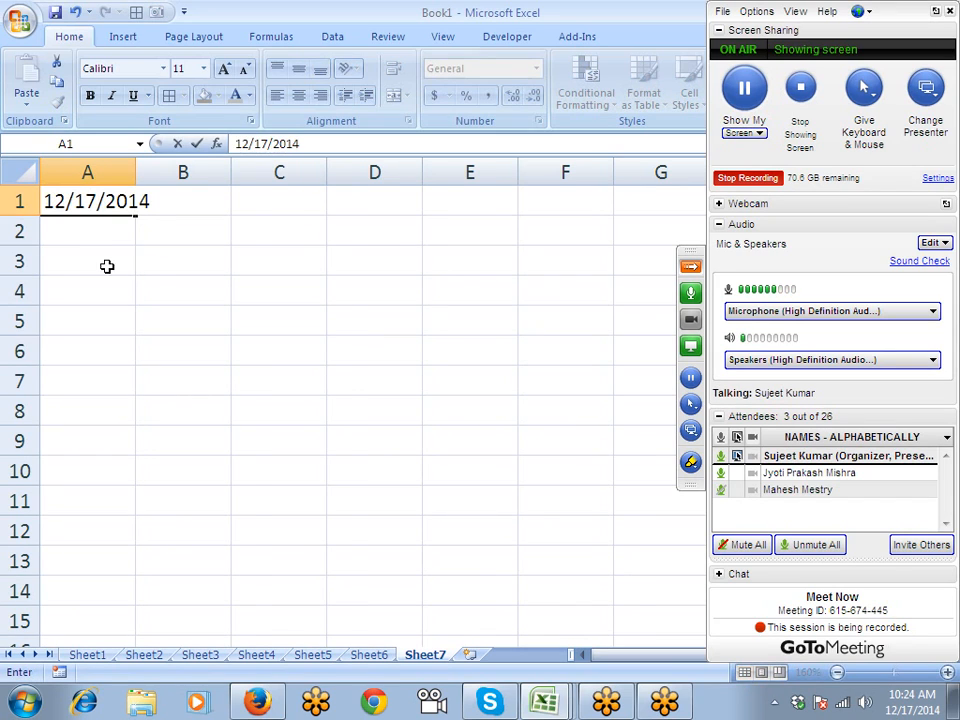
{"action": "left_click", "coordinate": [107, 266]}
- Move the date from A1 to C4 and autofit column C to it
{"action": "left_click", "coordinate": [122, 205]}
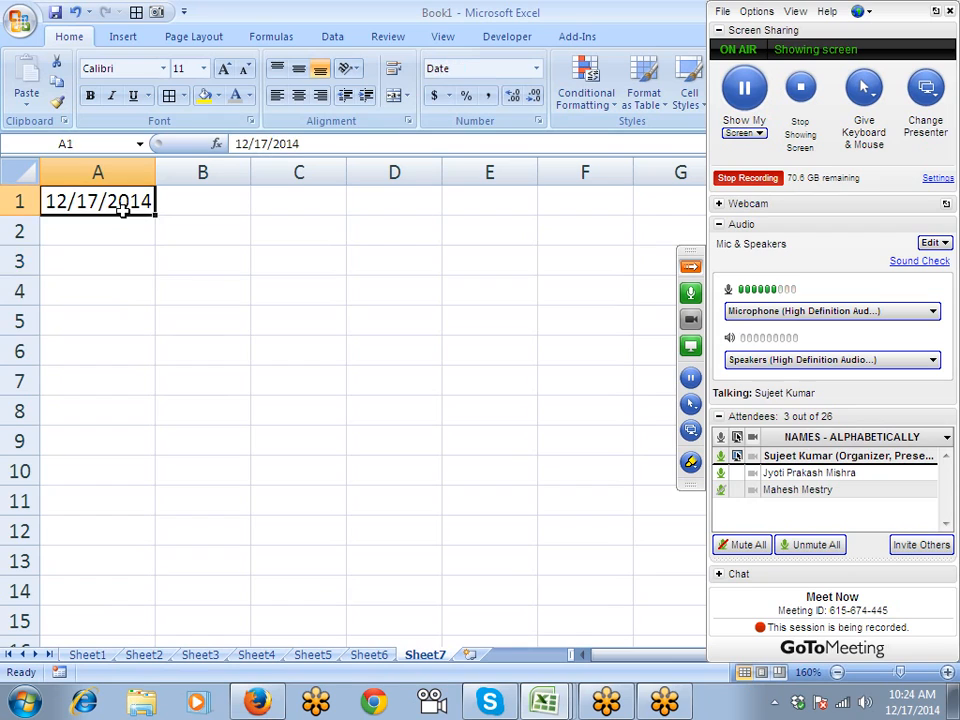
{"action": "left_click_drag", "start_coordinate": [122, 216], "coordinate": [279, 311]}
{"action": "left_click", "coordinate": [330, 173]}
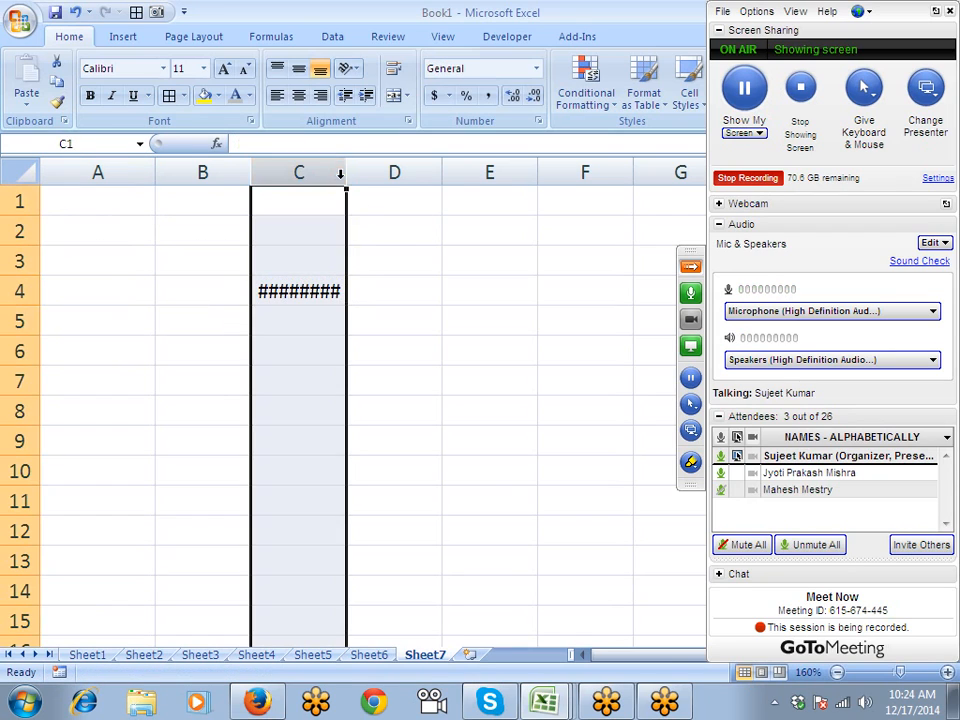
{"action": "double_click", "coordinate": [346, 173]}
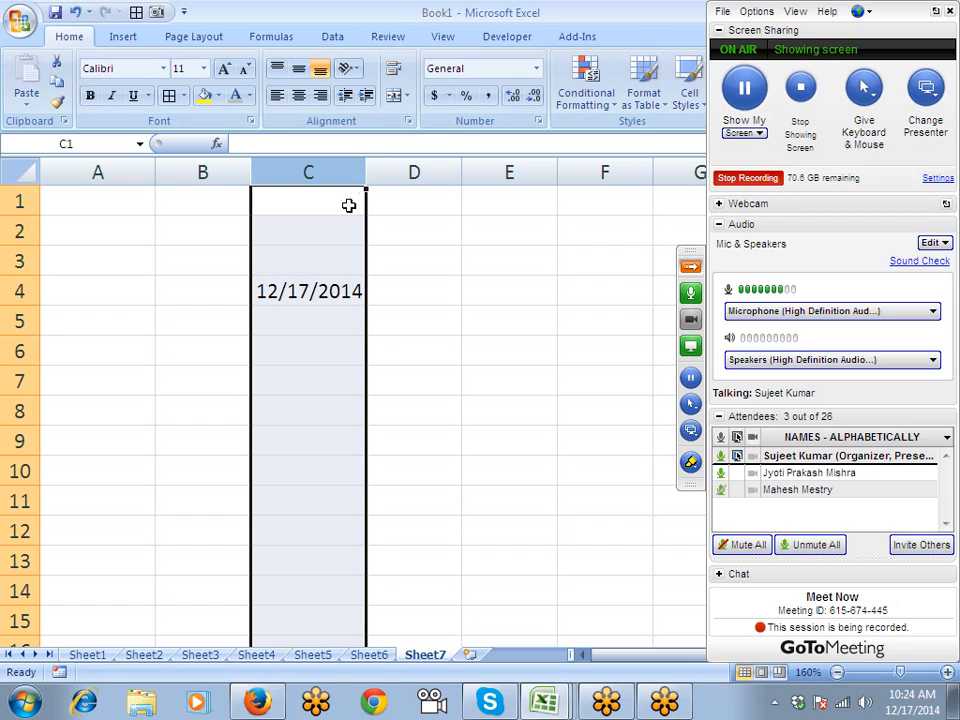
- Format C4 with the 14-Mar-01 date type so it reads 17-Dec-14
{"action": "left_click", "coordinate": [313, 284]}
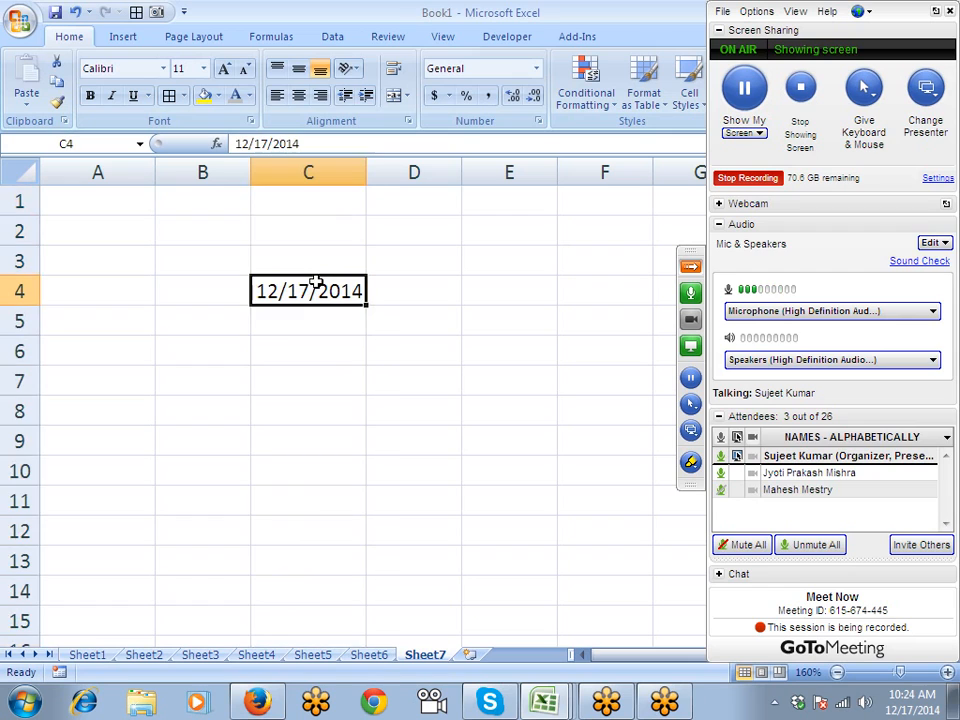
{"action": "left_click", "coordinate": [538, 122]}
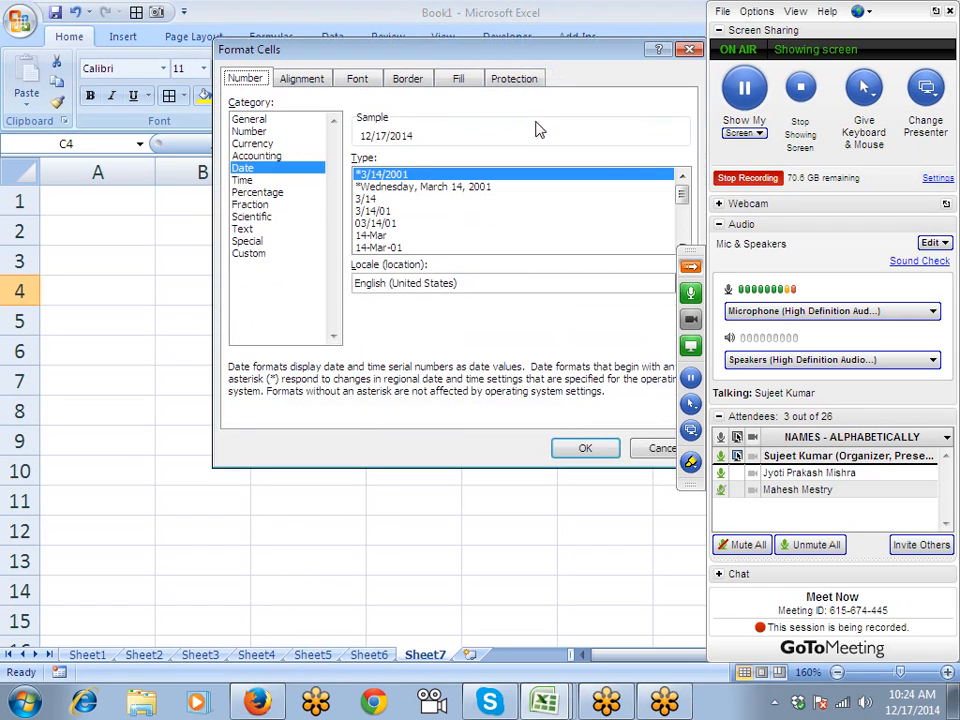
{"action": "left_click", "coordinate": [690, 267]}
{"action": "left_click_drag", "start_coordinate": [447, 61], "coordinate": [620, 77]}
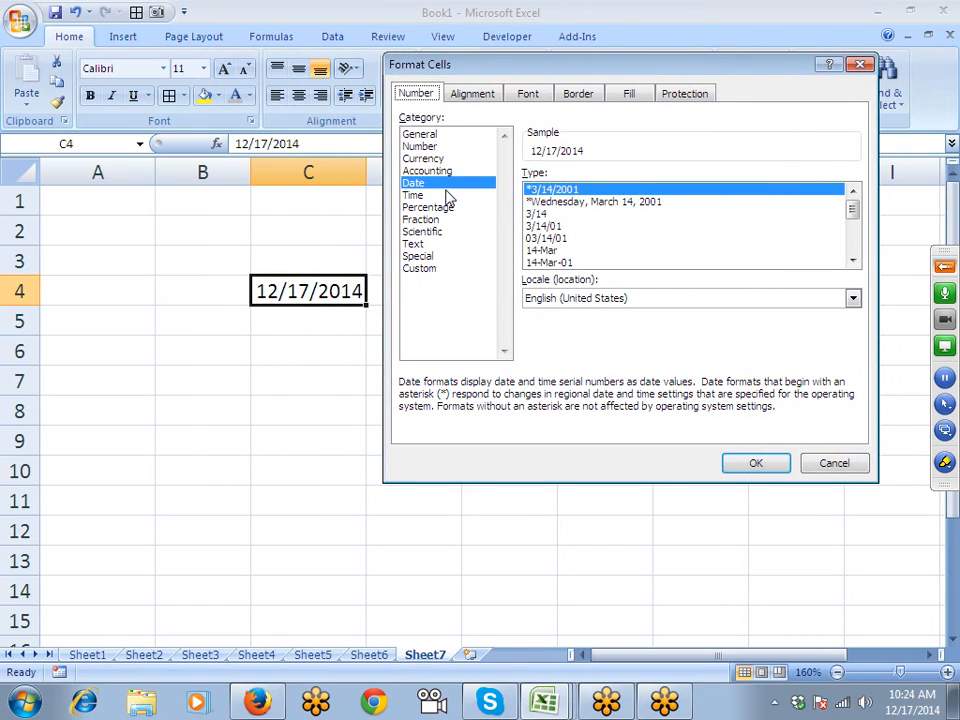
{"action": "left_click", "coordinate": [548, 226]}
{"action": "left_click", "coordinate": [549, 250]}
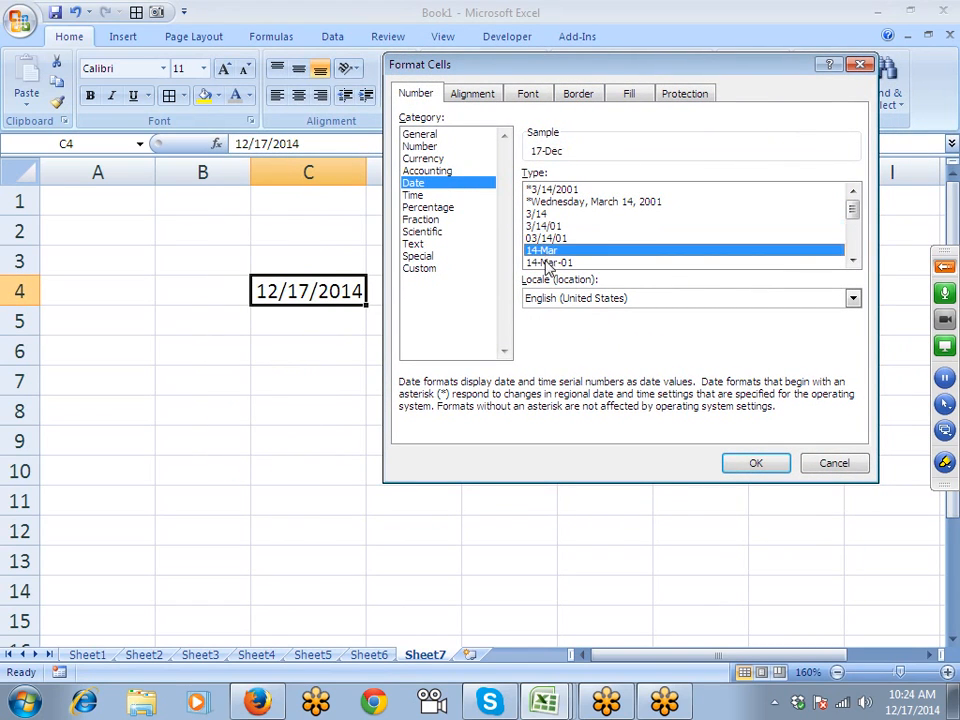
{"action": "left_click", "coordinate": [550, 262]}
{"action": "left_click", "coordinate": [764, 464]}
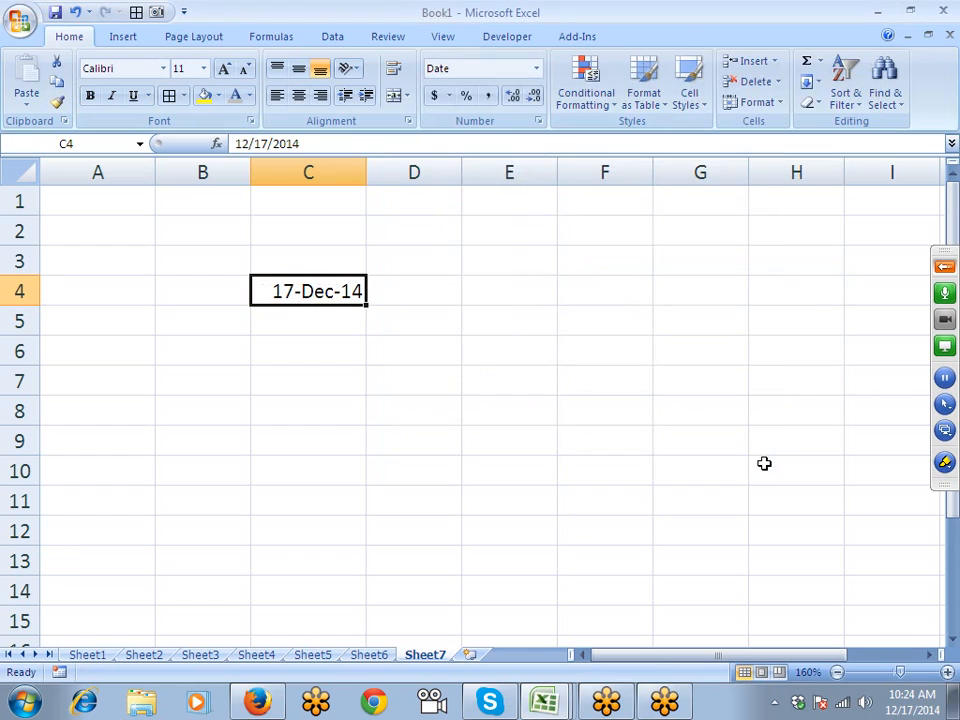
{"action": "left_click", "coordinate": [538, 123]}
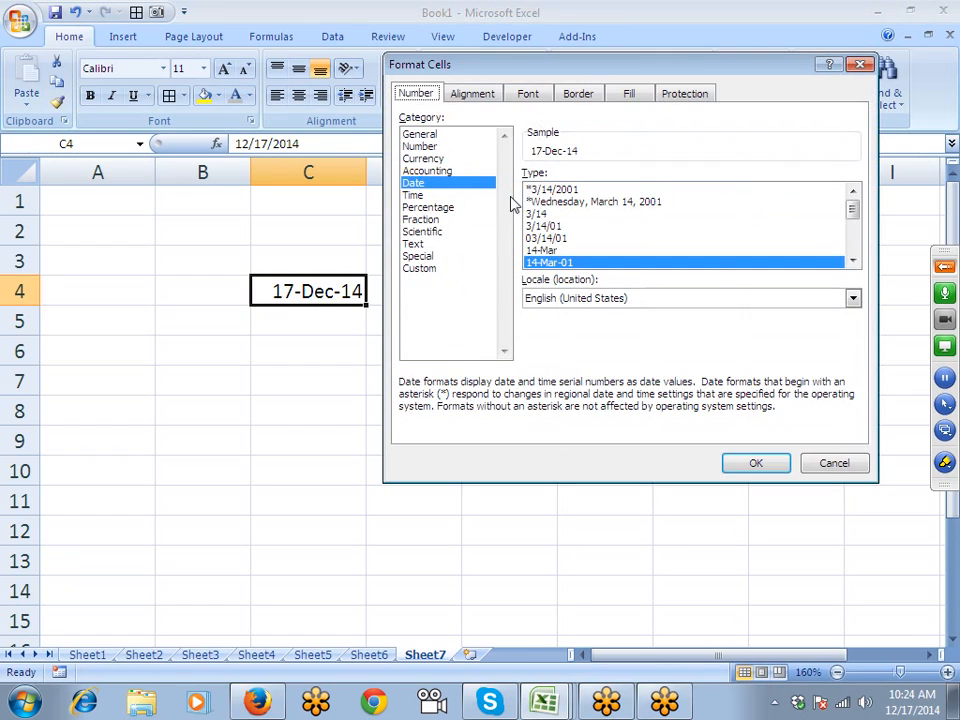
{"action": "left_click", "coordinate": [759, 464]}
- Enter the time 10:30 in C6
{"action": "left_click", "coordinate": [279, 346]}
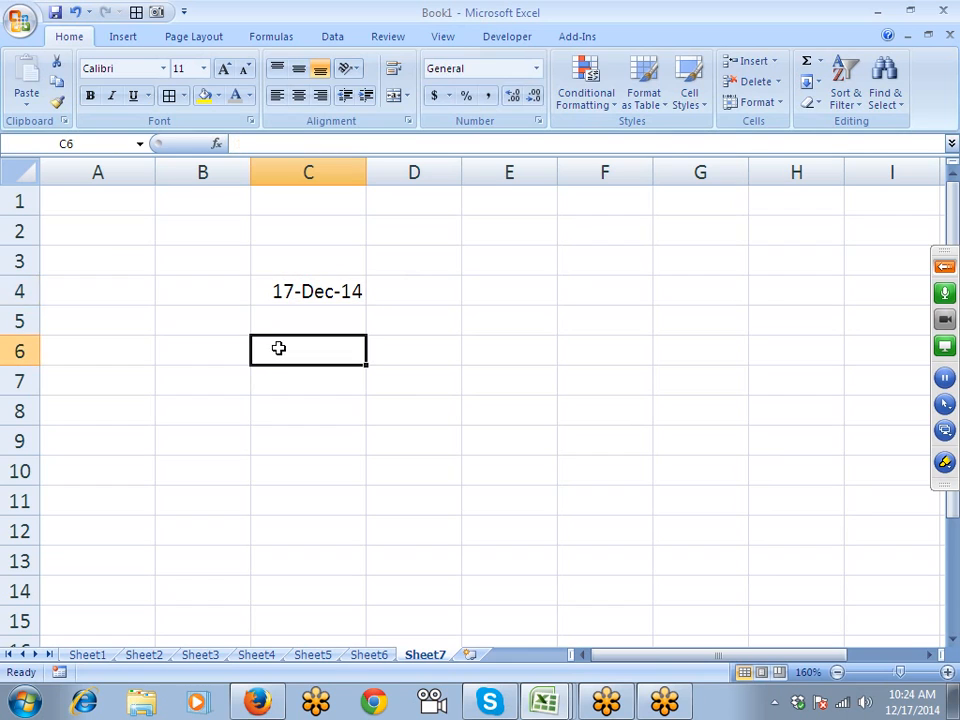
{"action": "type", "text": "10:30"}
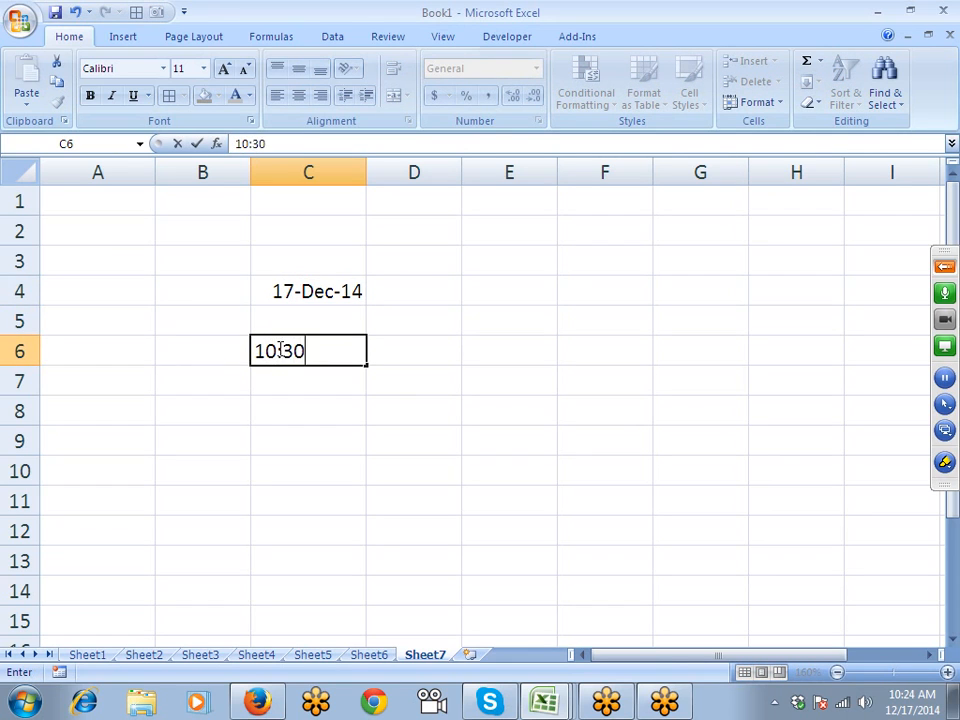
{"action": "key", "text": "Return"}
- Give C6 the 1:30 PM time format so it displays 10:30 AM
{"action": "left_click", "coordinate": [279, 347]}
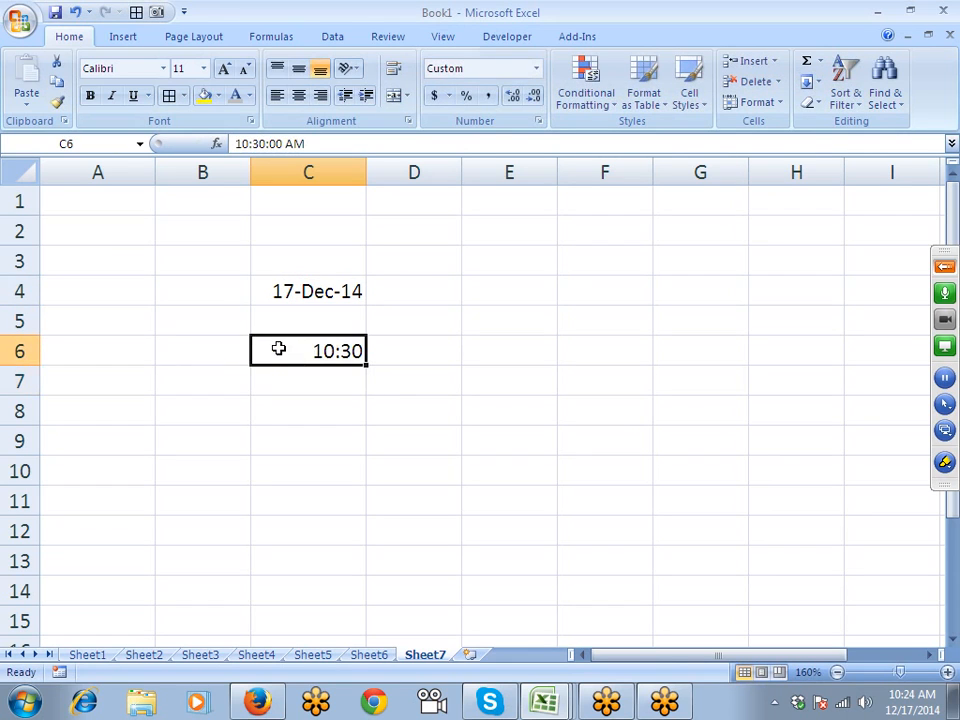
{"action": "left_click", "coordinate": [538, 121]}
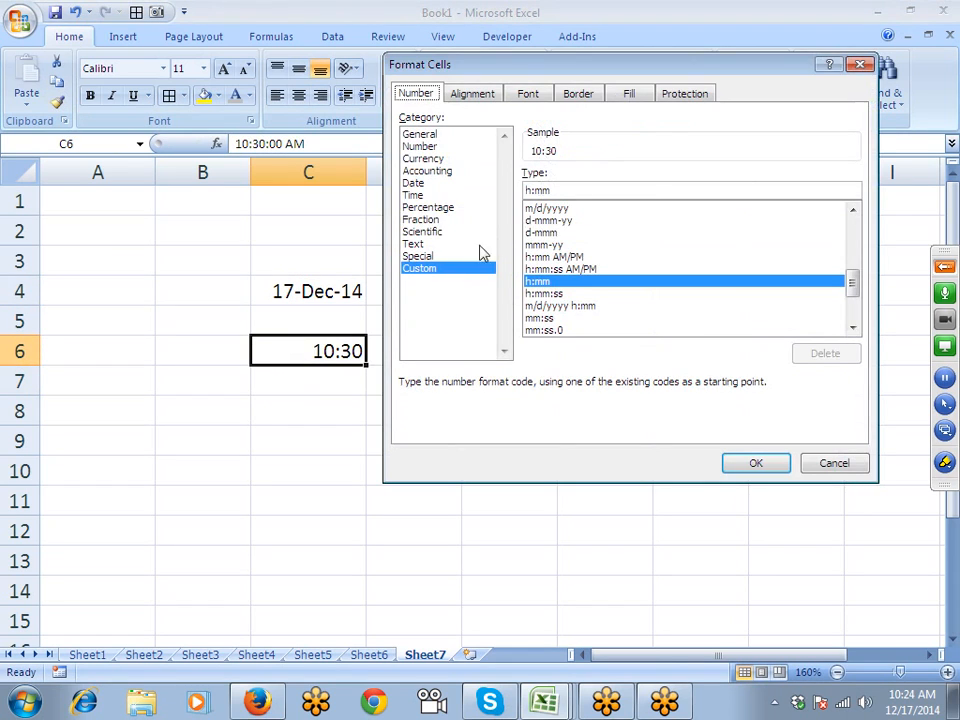
{"action": "left_click", "coordinate": [413, 195]}
{"action": "left_click", "coordinate": [540, 225]}
{"action": "left_click", "coordinate": [540, 236]}
{"action": "left_click", "coordinate": [541, 226]}
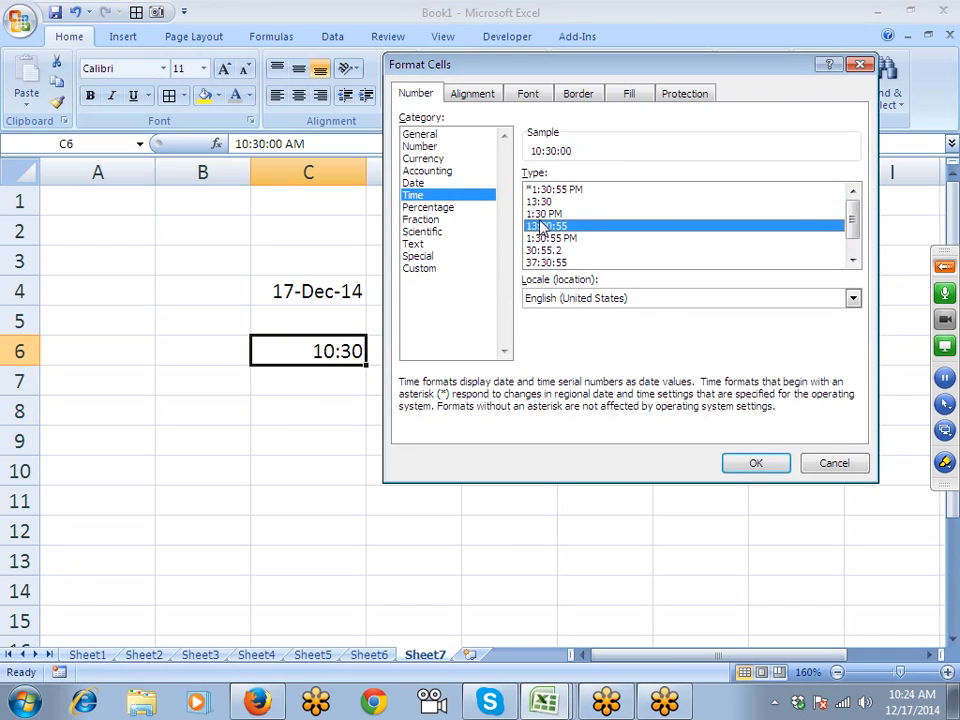
{"action": "left_click", "coordinate": [540, 213]}
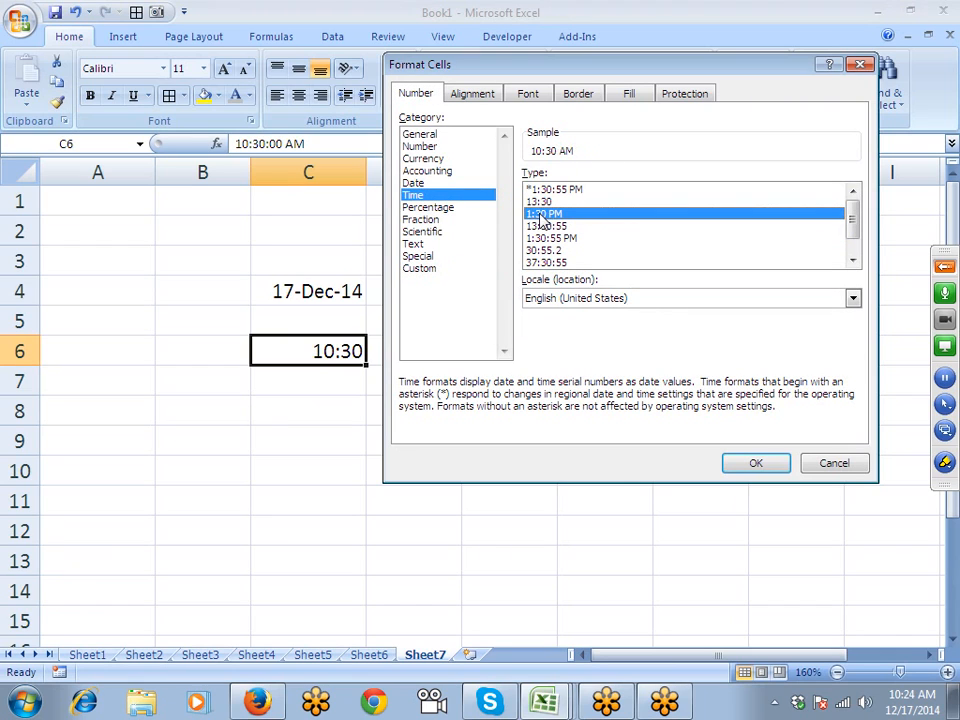
{"action": "left_click", "coordinate": [762, 462]}
{"action": "left_click", "coordinate": [324, 410]}
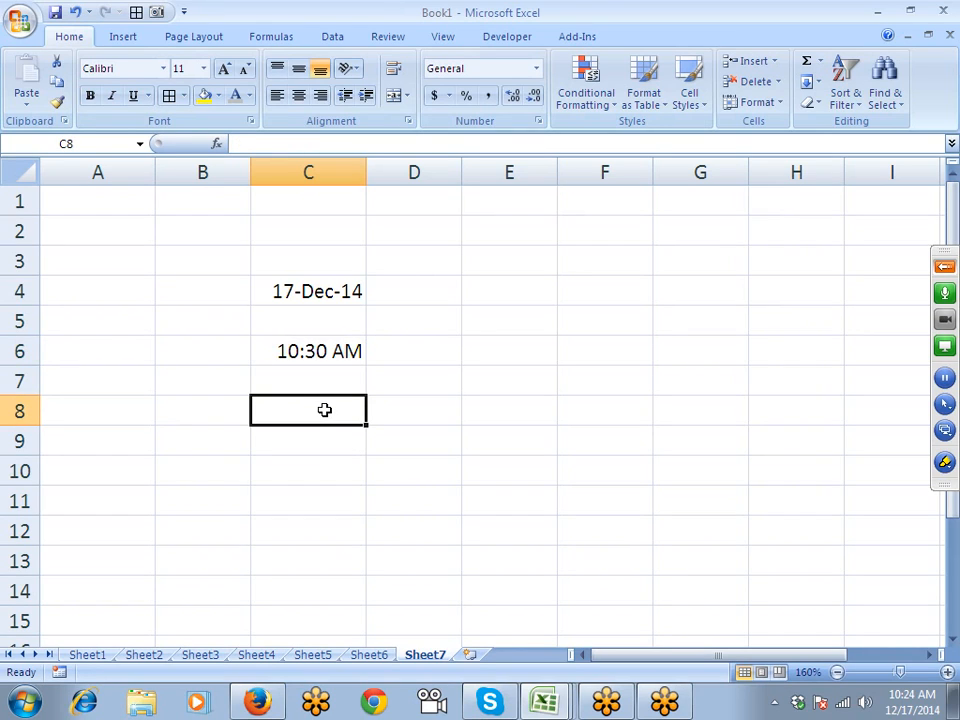
- Enter the duration 45:20 in C8, fixing a mistyped minute
{"action": "type", "text": "45:"}
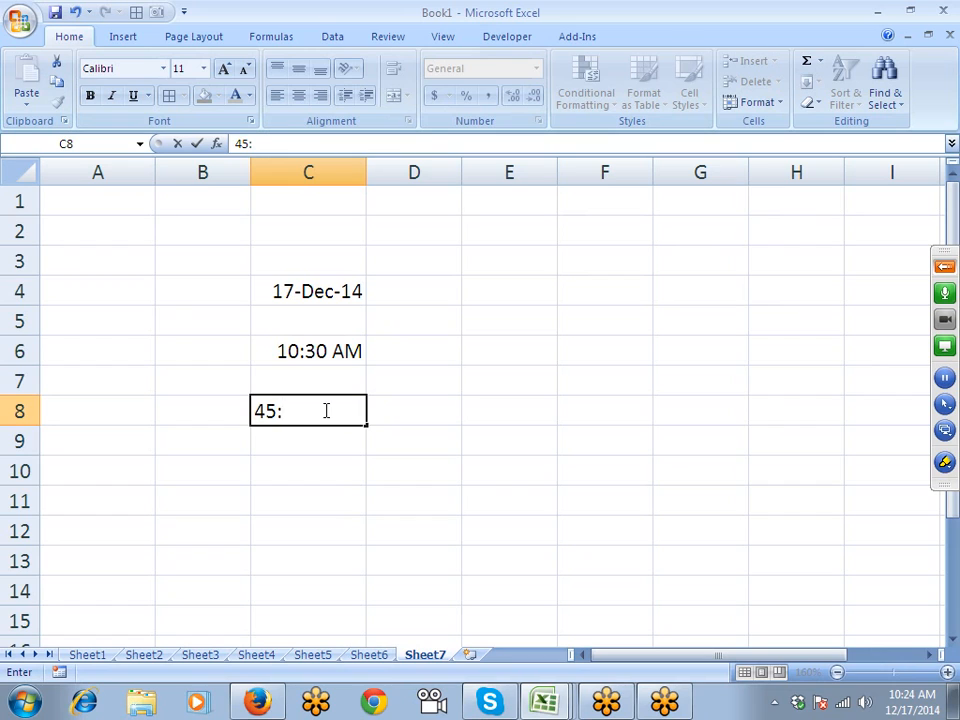
{"action": "type", "text": "1"}
{"action": "key", "text": "BackSpace"}
{"action": "type", "text": "20"}
{"action": "key", "text": "Return"}
{"action": "left_click", "coordinate": [325, 410]}
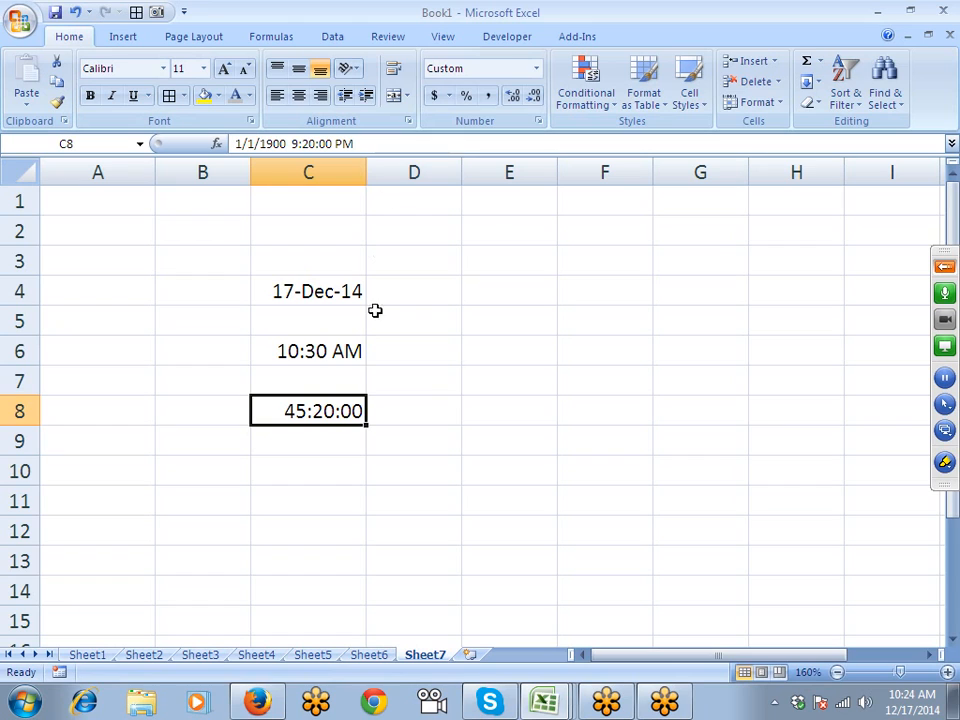
- Paste C8's underlying value, 1.88889, into F6 as a value, then move it to E5
{"action": "key", "text": "ctrl+c"}
{"action": "left_click", "coordinate": [557, 350]}
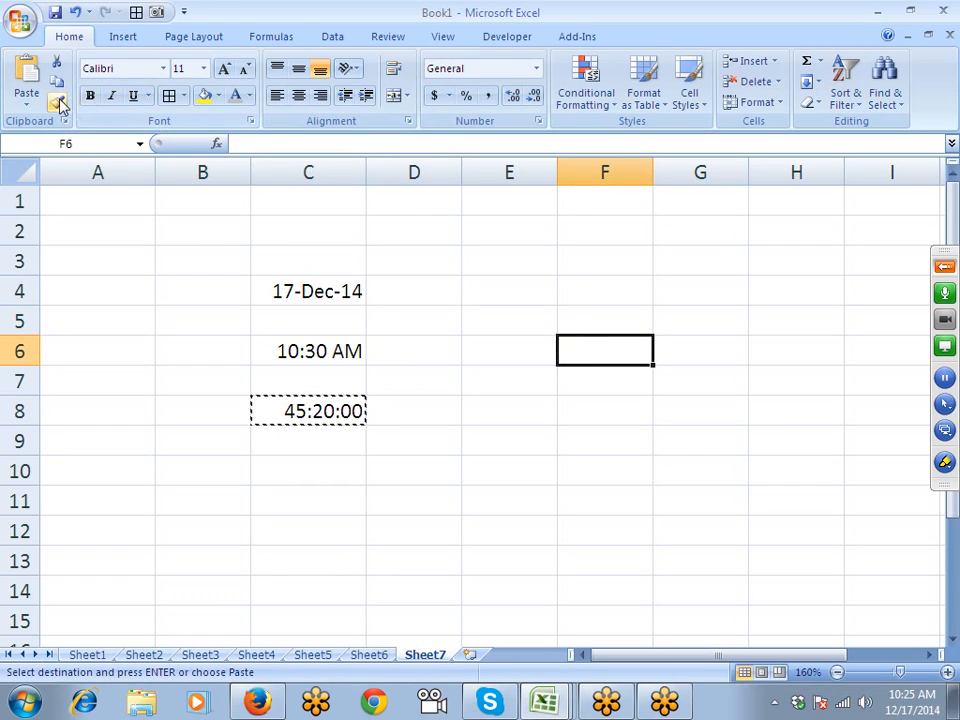
{"action": "left_click", "coordinate": [26, 103]}
{"action": "left_click", "coordinate": [60, 167]}
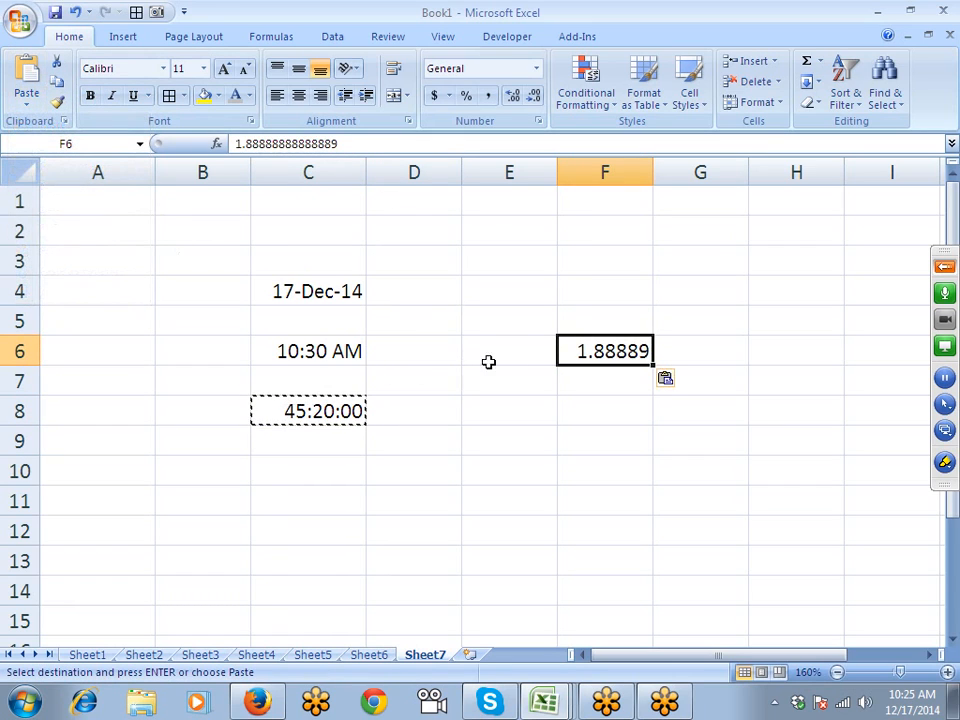
{"action": "left_click_drag", "start_coordinate": [574, 337], "coordinate": [503, 318]}
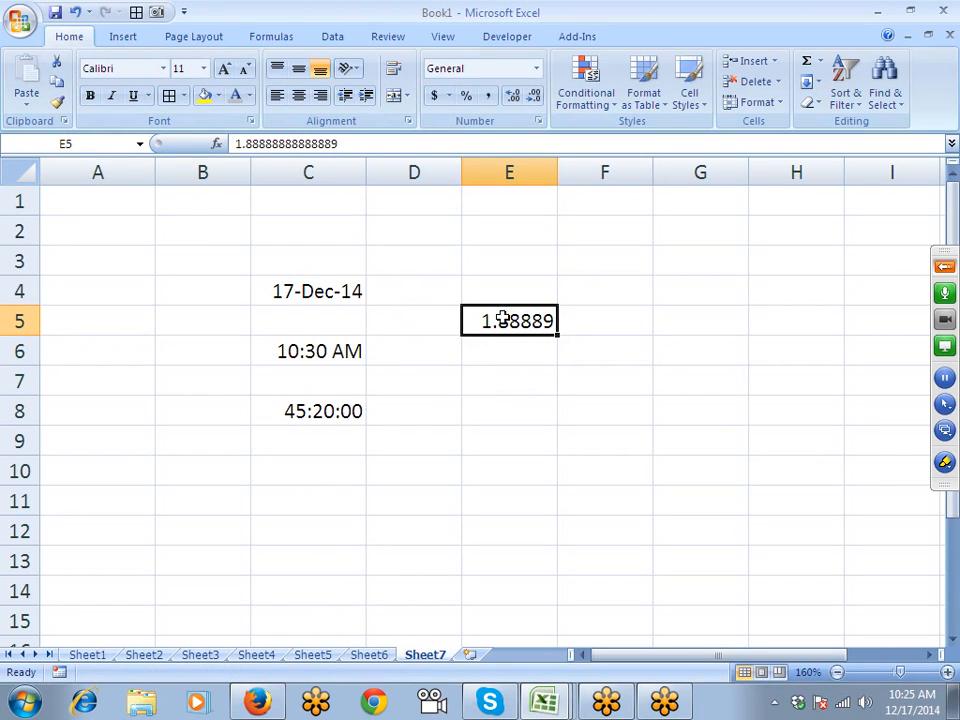
- Preview E5 in the 13:30:55 time style, which shows 21:20:00
{"action": "left_click", "coordinate": [287, 418]}
{"action": "left_click", "coordinate": [493, 313]}
{"action": "left_click", "coordinate": [538, 120]}
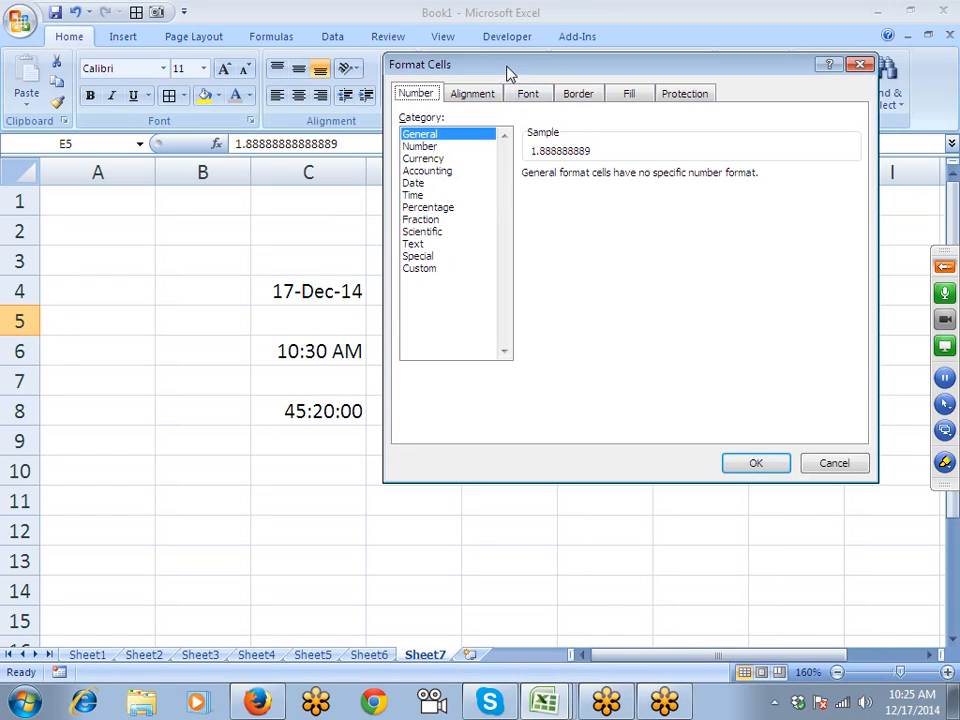
{"action": "left_click_drag", "start_coordinate": [510, 75], "coordinate": [125, 195]}
{"action": "left_click", "coordinate": [30, 317]}
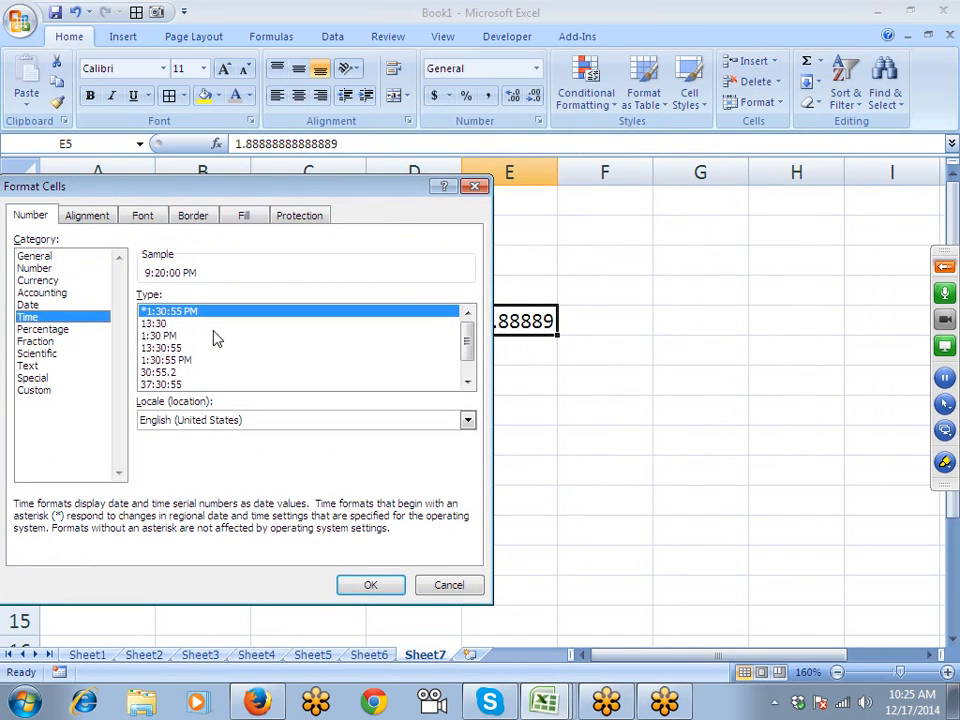
{"action": "left_click", "coordinate": [172, 348]}
{"action": "left_click", "coordinate": [172, 360]}
{"action": "left_click", "coordinate": [171, 347]}
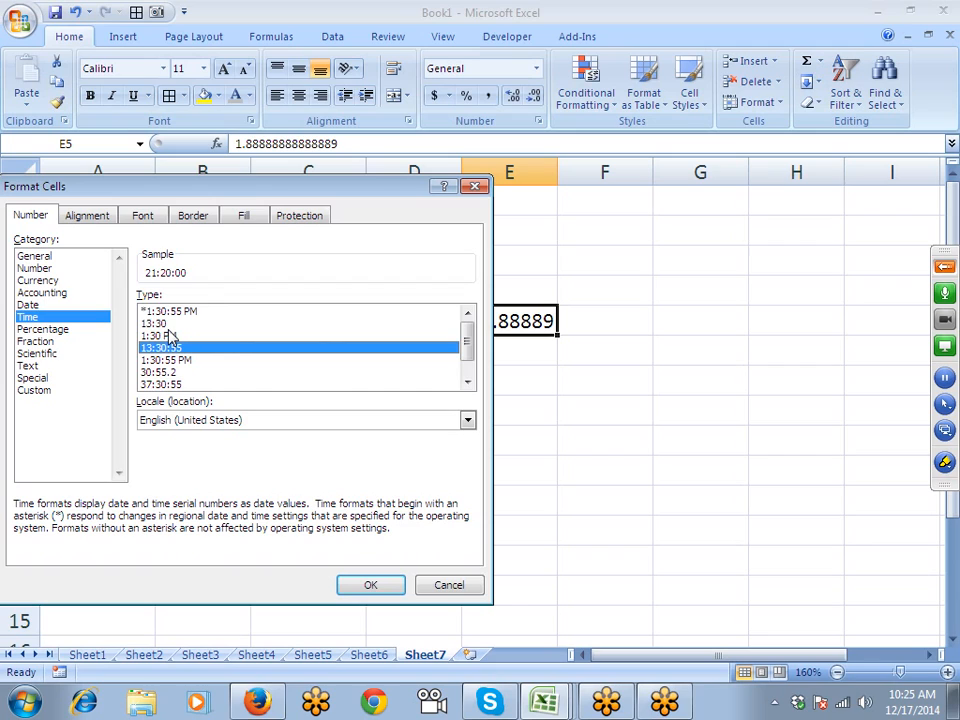
- Apply the 37:30:55 elapsed-hours type so E5 reads 45:20:00
{"action": "left_click", "coordinate": [156, 385]}
{"action": "left_click", "coordinate": [157, 371]}
{"action": "left_click", "coordinate": [159, 335]}
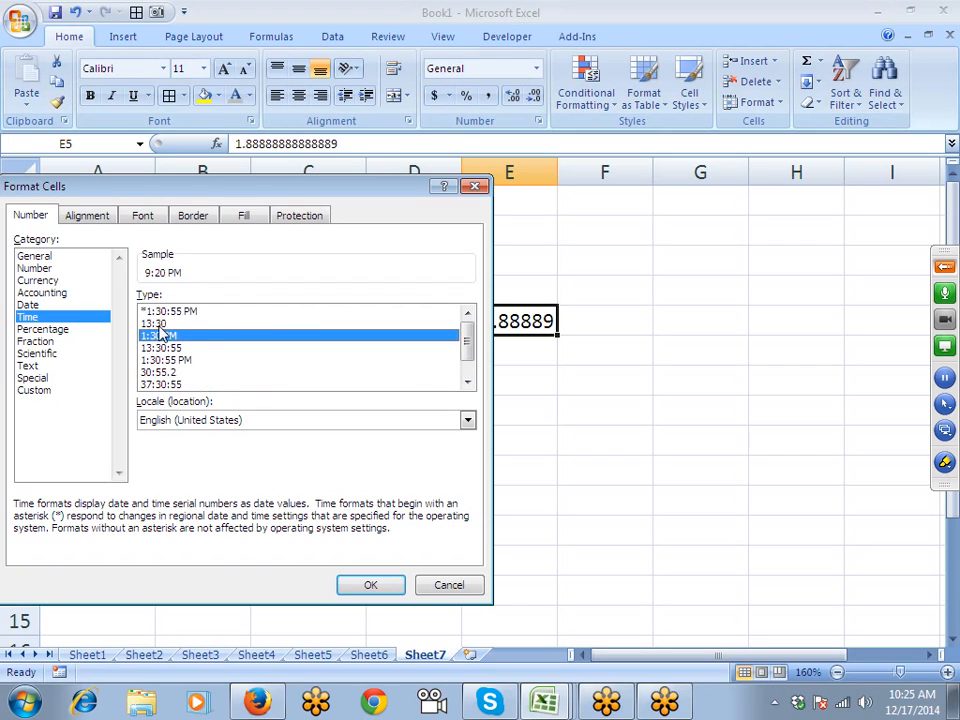
{"action": "left_click", "coordinate": [155, 385]}
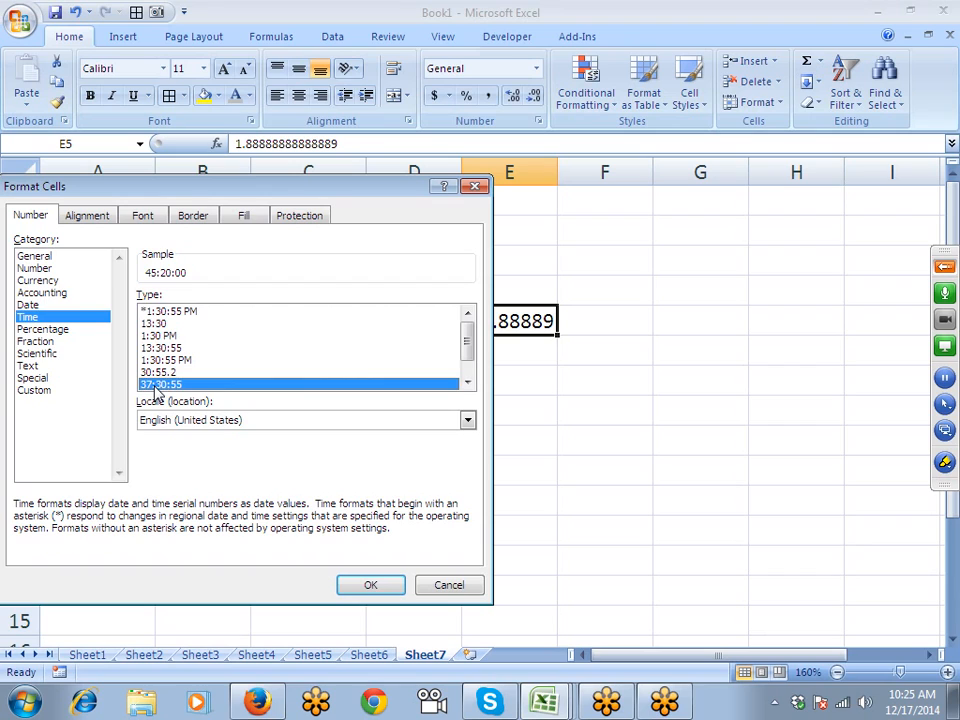
{"action": "left_click", "coordinate": [360, 583]}
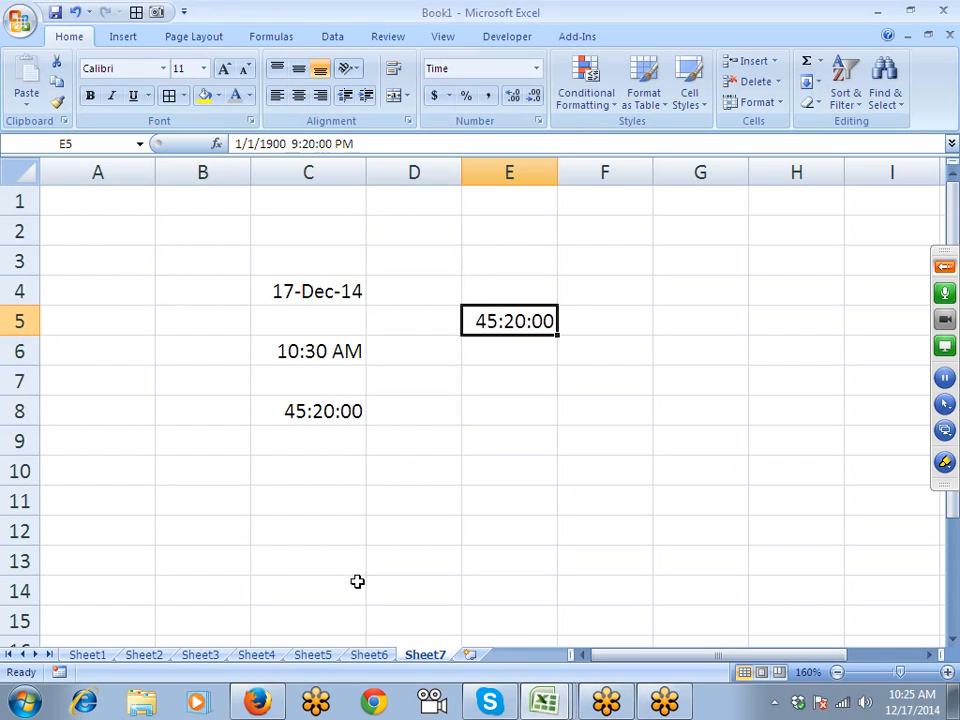
{"action": "left_click", "coordinate": [539, 121]}
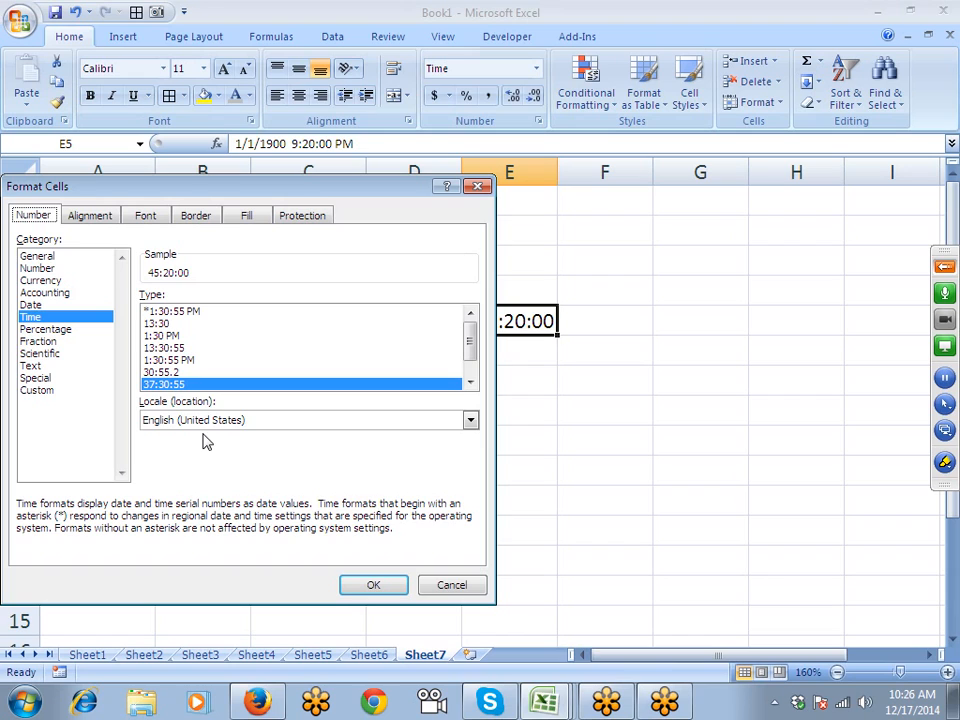
{"action": "left_click", "coordinate": [373, 584]}
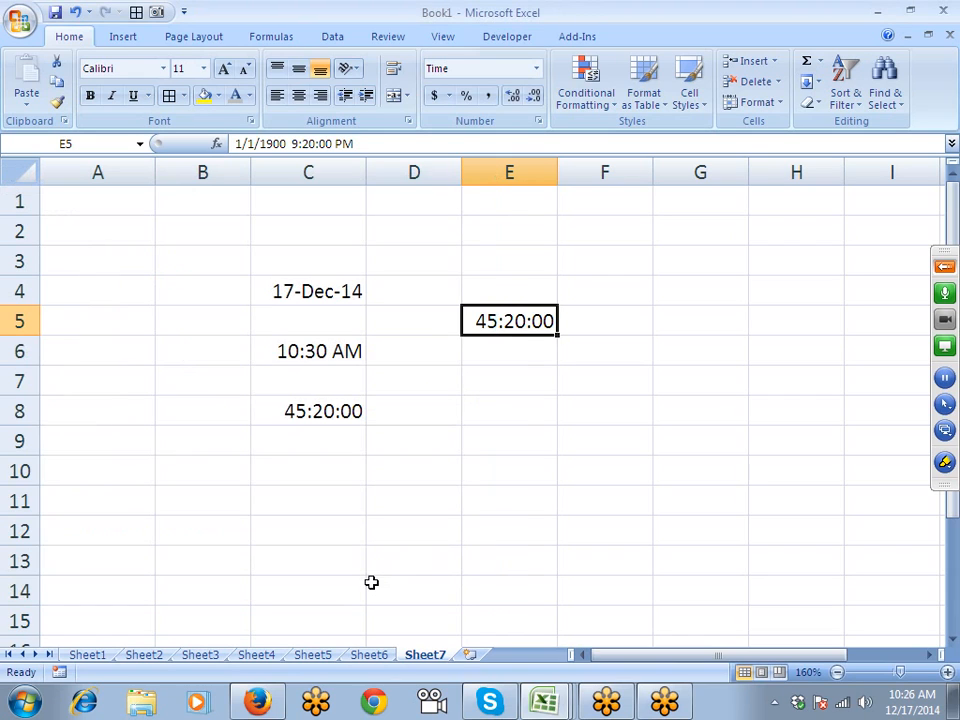
{"action": "scroll", "coordinate": [371, 582], "scroll_direction": "down", "scroll_amount": 2}
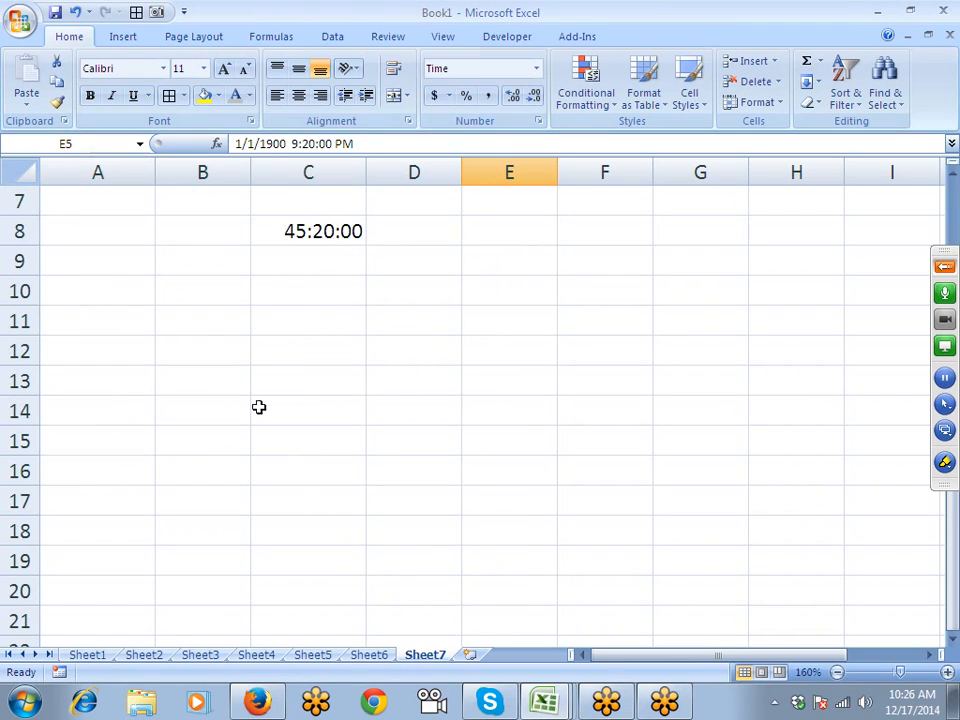
- Enter 2.5 in B11, replacing the initial 2.30
{"action": "left_click", "coordinate": [196, 322]}
{"action": "type", "text": "2.30"}
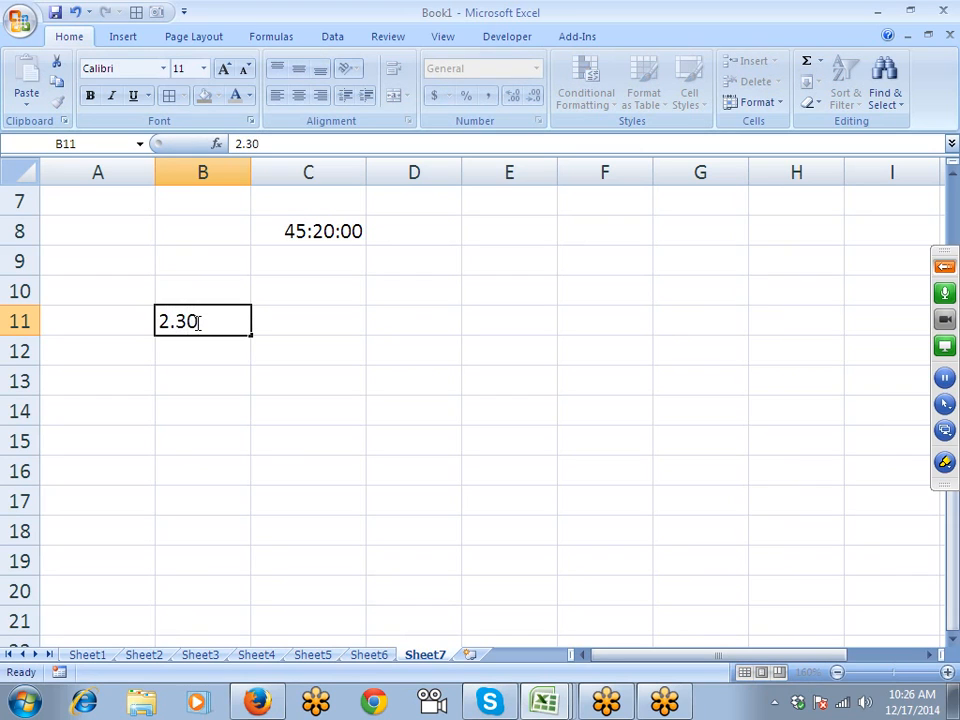
{"action": "key", "text": "Return"}
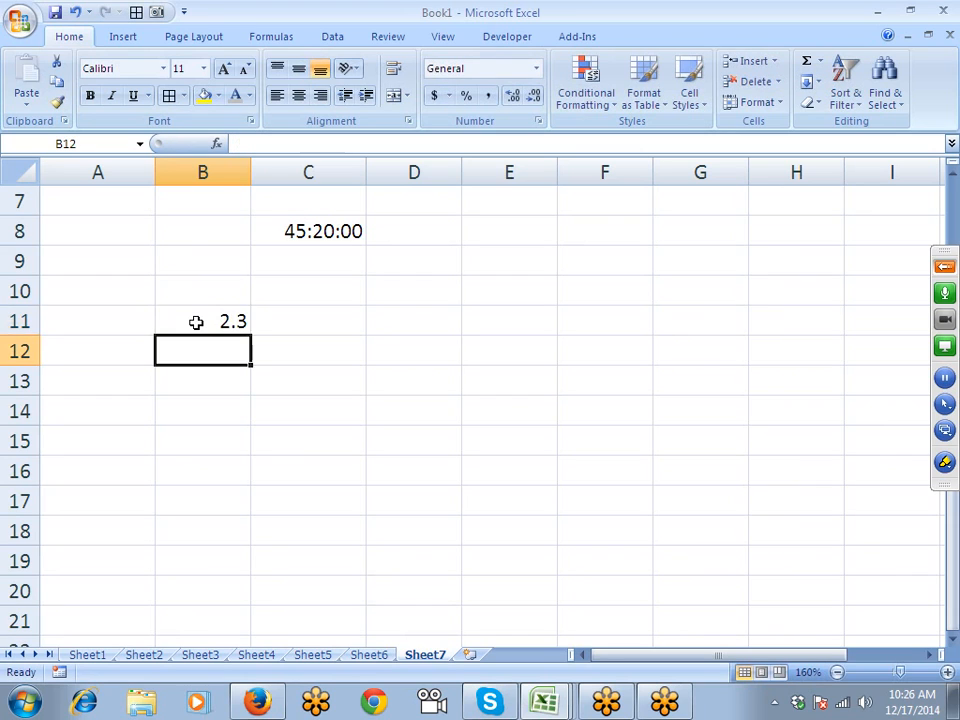
{"action": "left_click", "coordinate": [196, 322]}
{"action": "type", "text": "2.5"}
{"action": "key", "text": "Return"}
- Format B11 as a fraction in halves so it shows 2 1/2
{"action": "left_click", "coordinate": [196, 322]}
{"action": "left_click", "coordinate": [540, 121]}
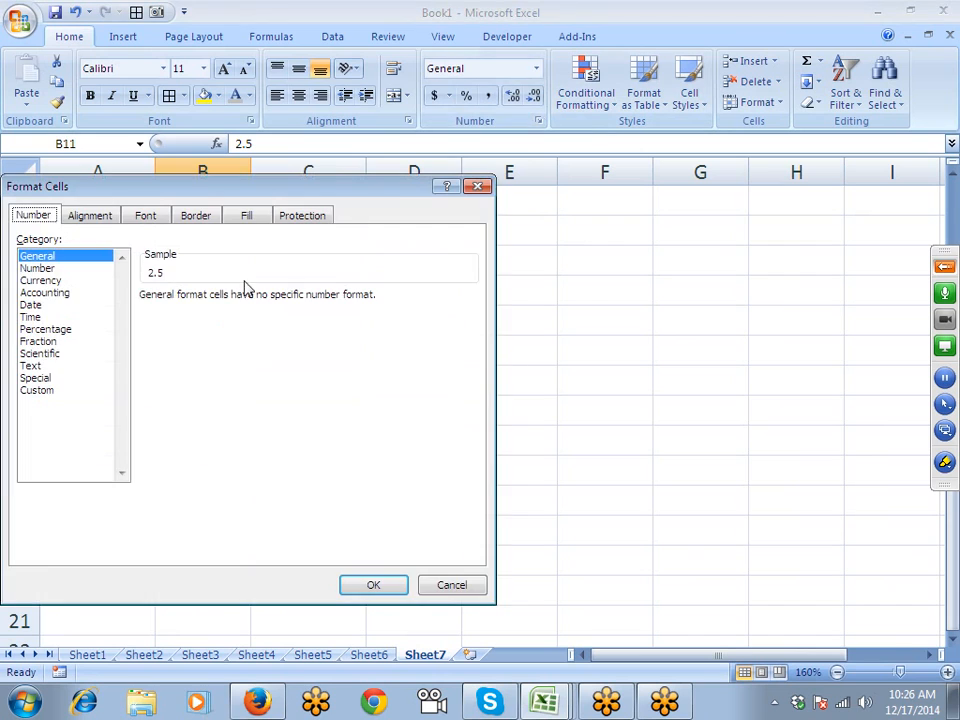
{"action": "left_click_drag", "start_coordinate": [183, 201], "coordinate": [500, 118]}
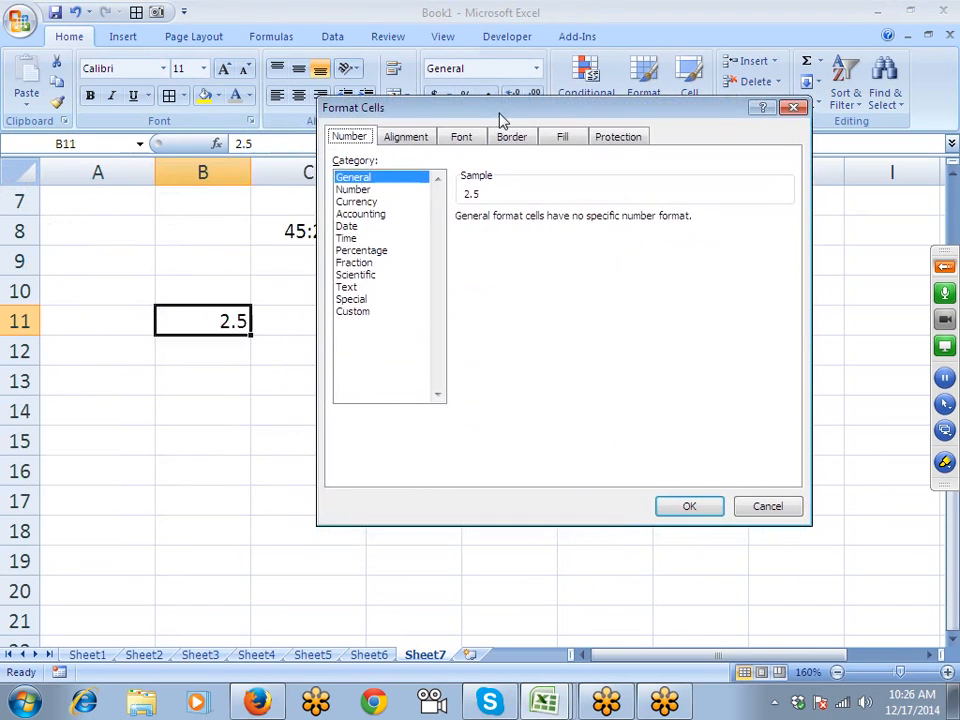
{"action": "left_click", "coordinate": [356, 262]}
{"action": "left_click", "coordinate": [476, 269]}
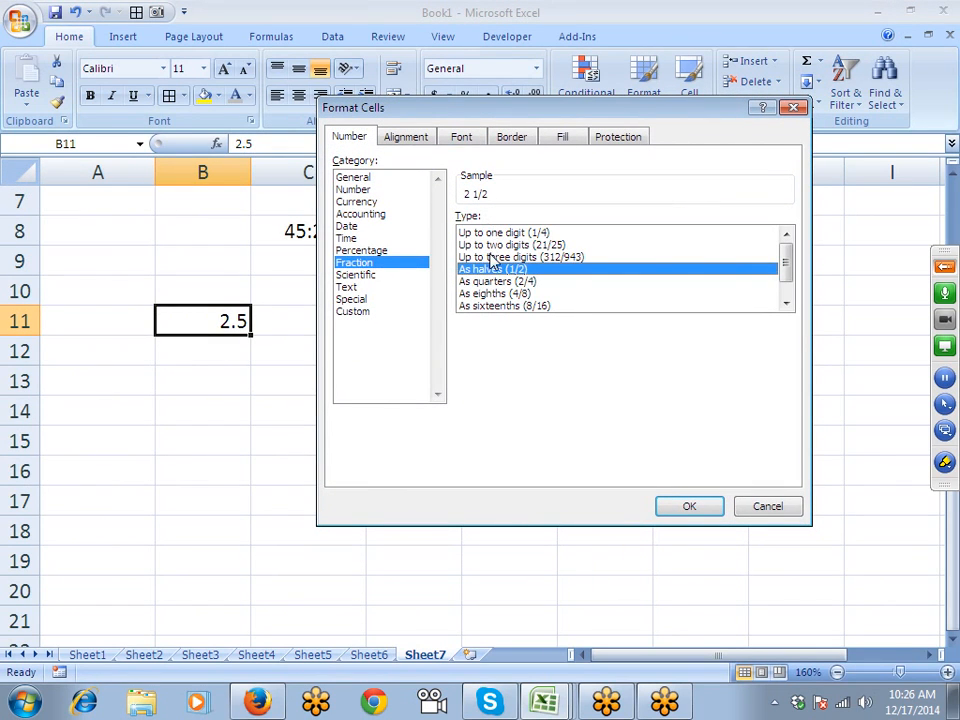
{"action": "left_click", "coordinate": [692, 508]}
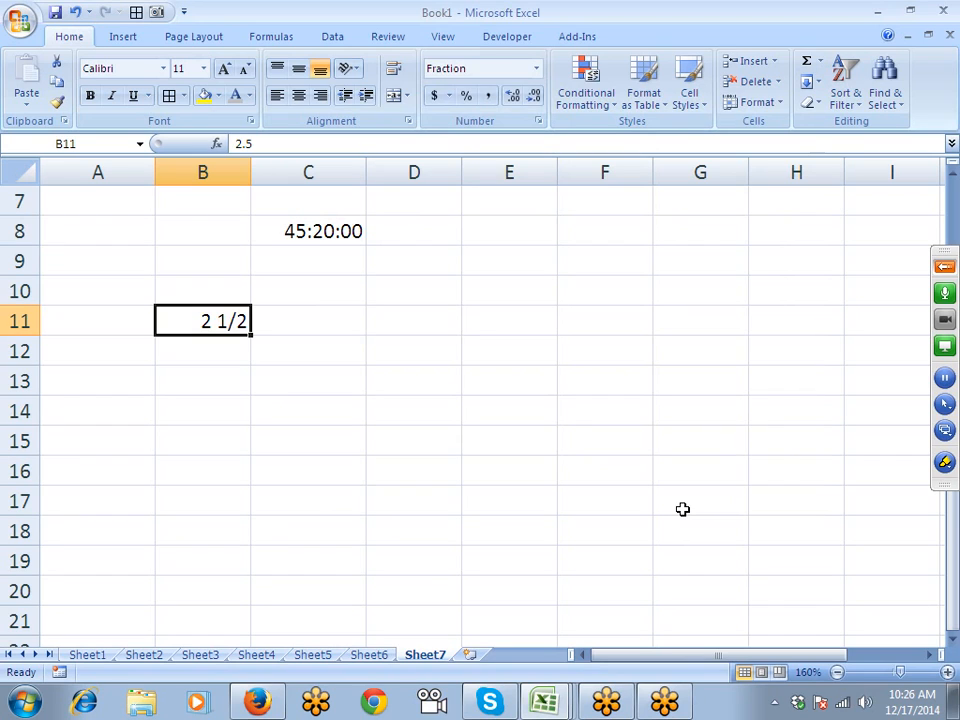
{"action": "left_click", "coordinate": [944, 462]}
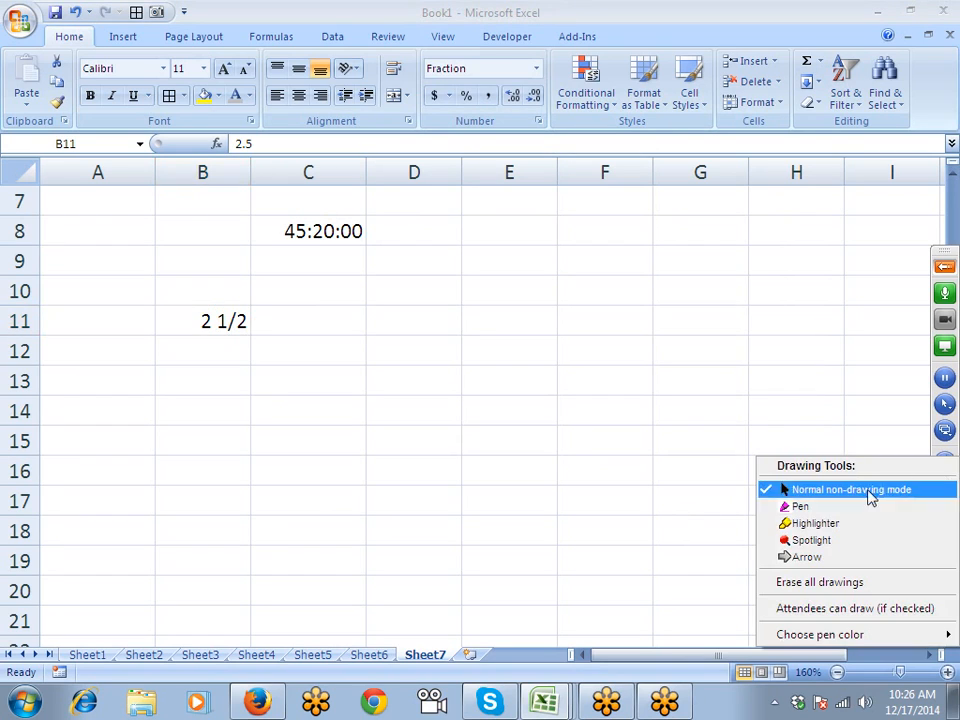
{"action": "left_click", "coordinate": [800, 506]}
{"action": "left_click_drag", "start_coordinate": [482, 326], "coordinate": [543, 358]}
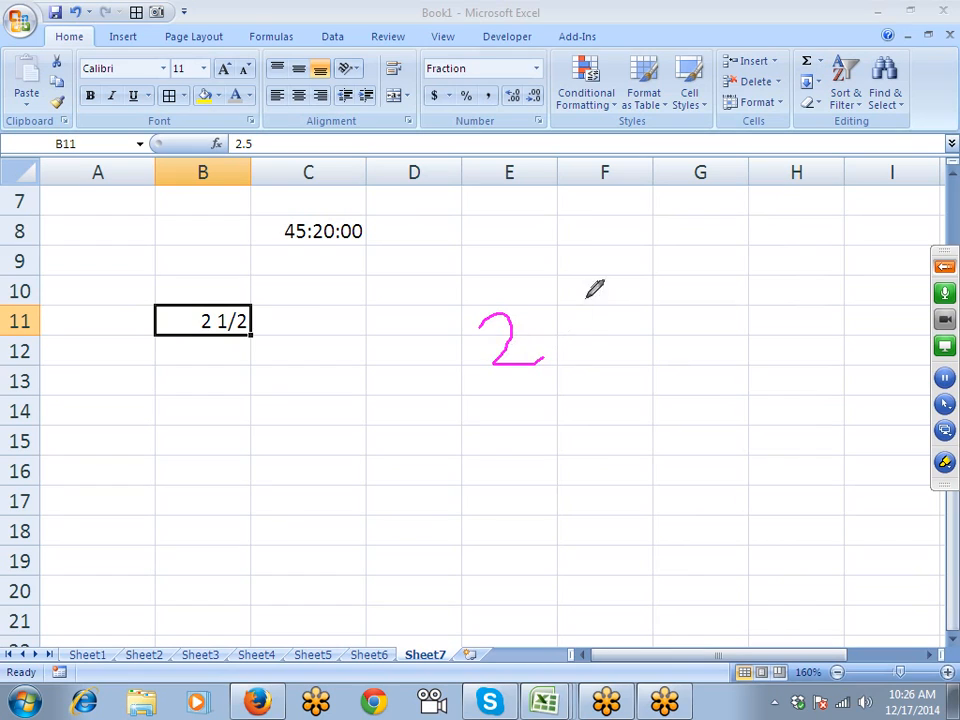
{"action": "mouse_move", "coordinate": [589, 284]}
{"action": "left_mouse_down"}
{"action": "mouse_move", "coordinate": [590, 339]}
{"action": "mouse_move", "coordinate": [627, 350]}
{"action": "mouse_move", "coordinate": [598, 368]}
{"action": "mouse_move", "coordinate": [622, 402]}
{"action": "left_mouse_up"}
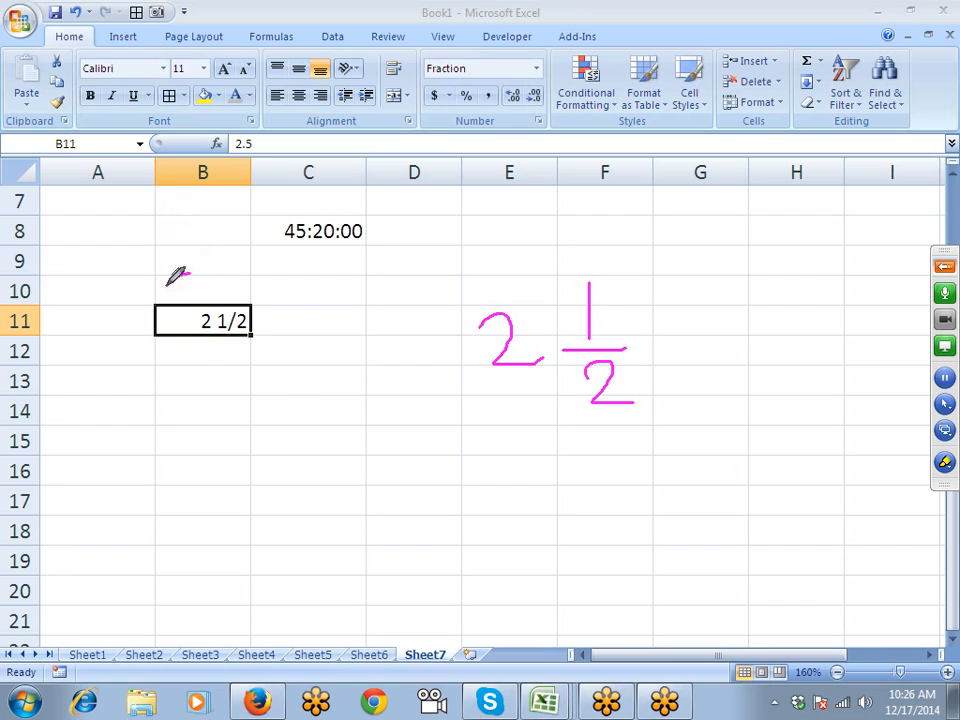
{"action": "left_click_drag", "start_coordinate": [189, 274], "coordinate": [200, 283]}
{"action": "right_click", "coordinate": [390, 286]}
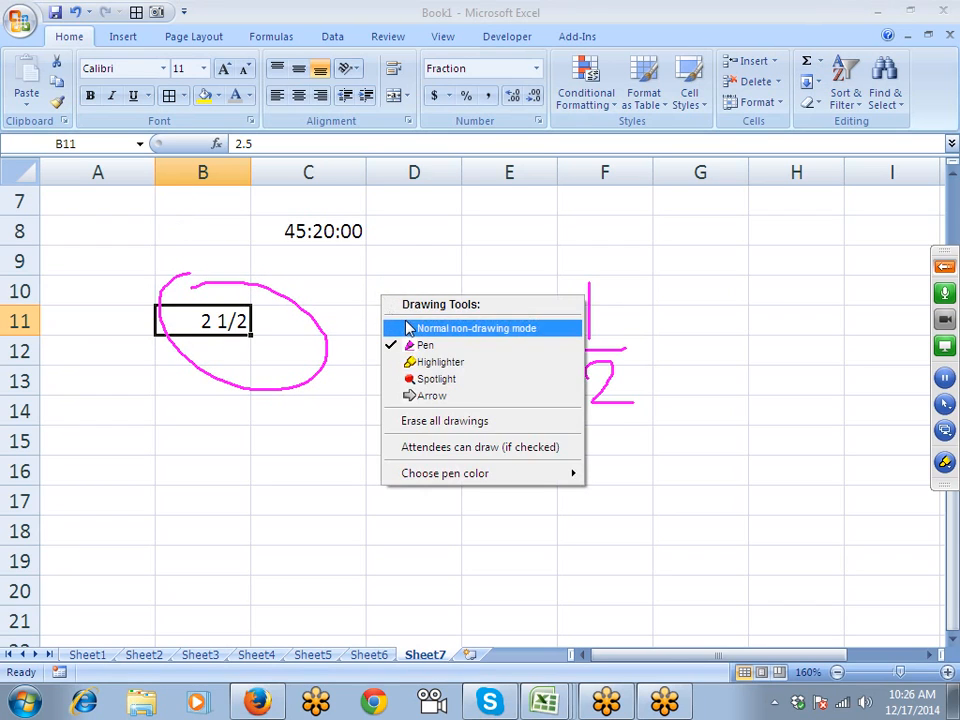
{"action": "left_click", "coordinate": [385, 330]}
{"action": "left_click", "coordinate": [352, 372]}
{"action": "scroll", "coordinate": [362, 351], "scroll_direction": "up", "scroll_amount": 1}
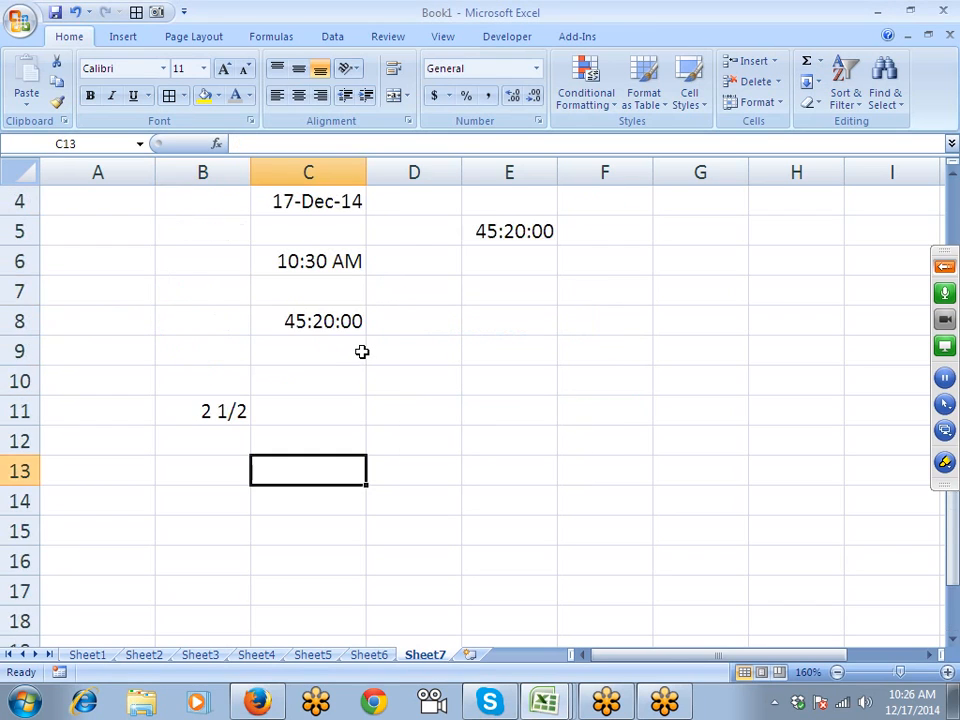
{"action": "left_click", "coordinate": [246, 416]}
{"action": "left_click", "coordinate": [231, 447]}
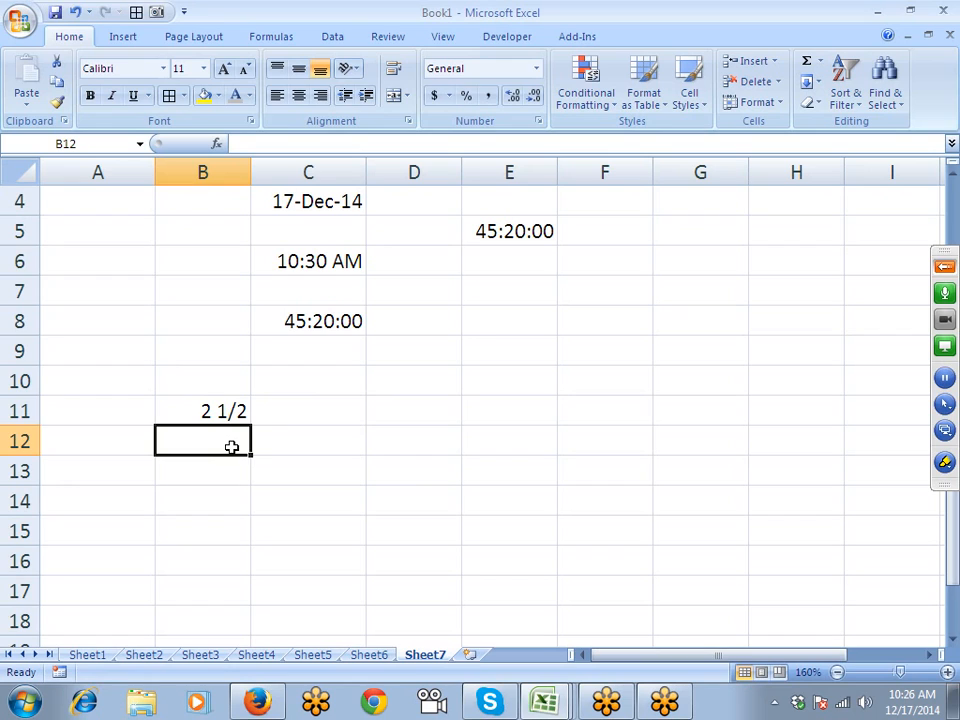
{"action": "key", "text": "Return"}
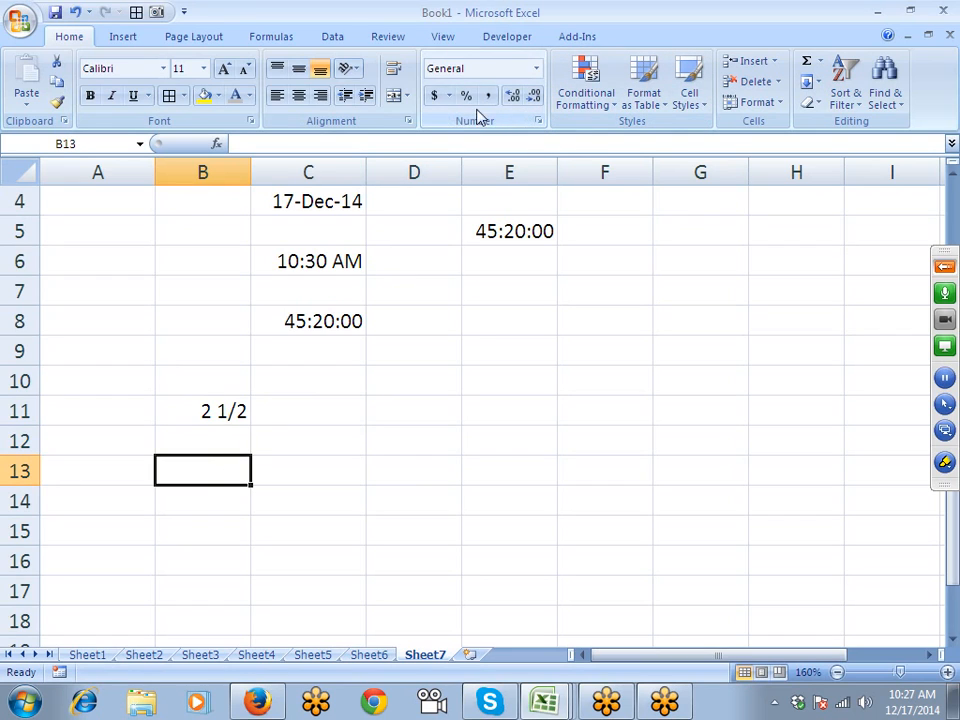
- Close Format Cells for B13 without changes and insert a blank Sheet8
{"action": "left_click", "coordinate": [538, 121]}
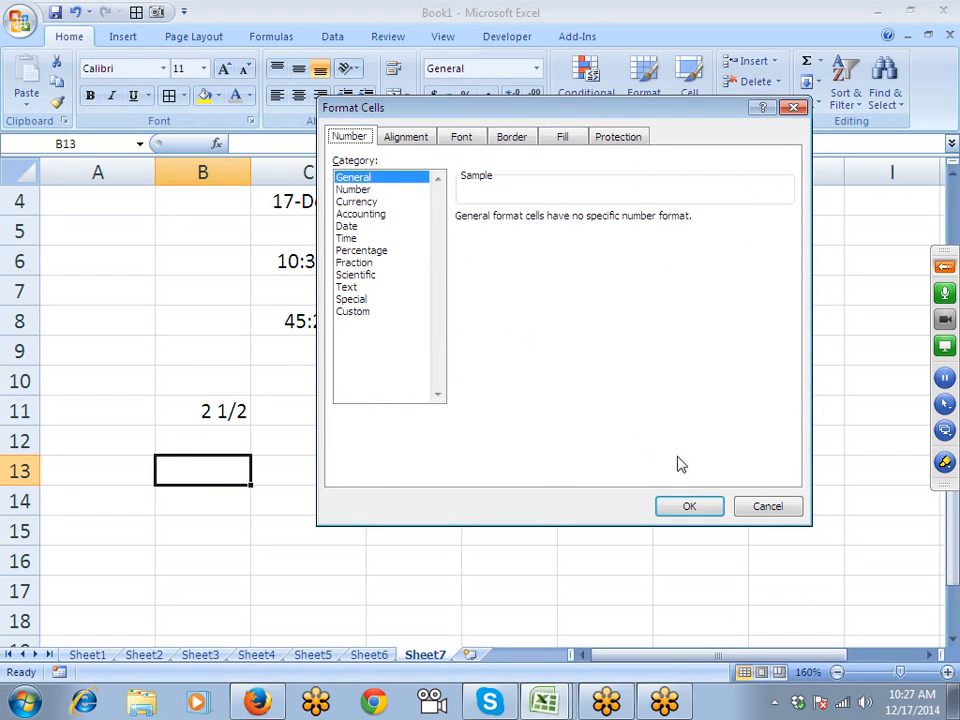
{"action": "left_click", "coordinate": [782, 508]}
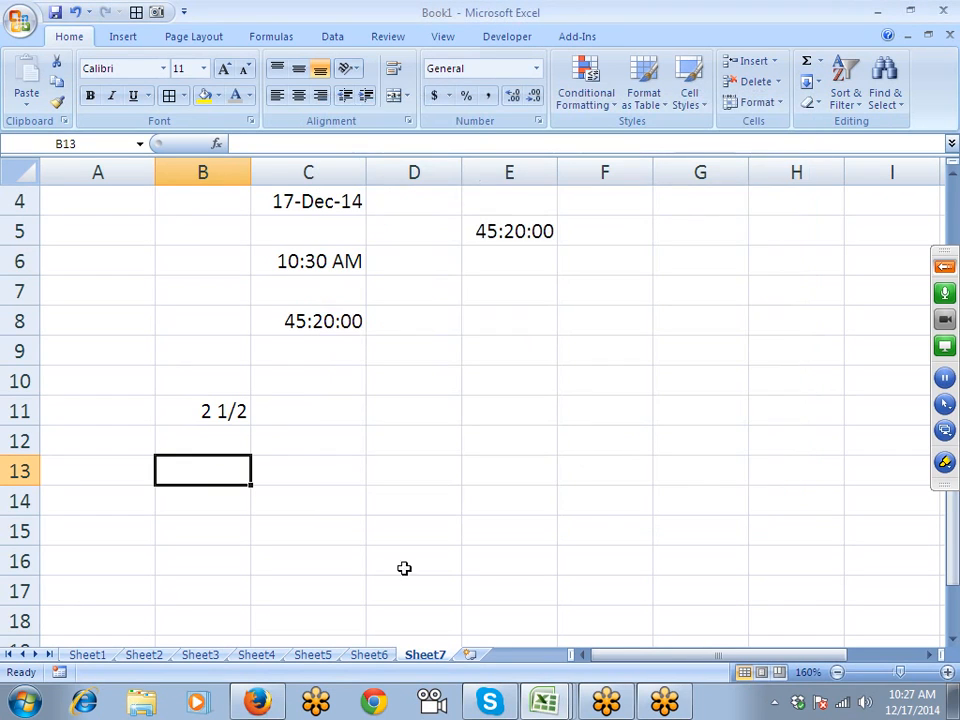
{"action": "left_click", "coordinate": [470, 656]}
- Type the heading 'Chq No.' in A1 and cheque number 001154 in A2
{"action": "scroll", "coordinate": [470, 656], "scroll_direction": "up", "scroll_amount": 6}
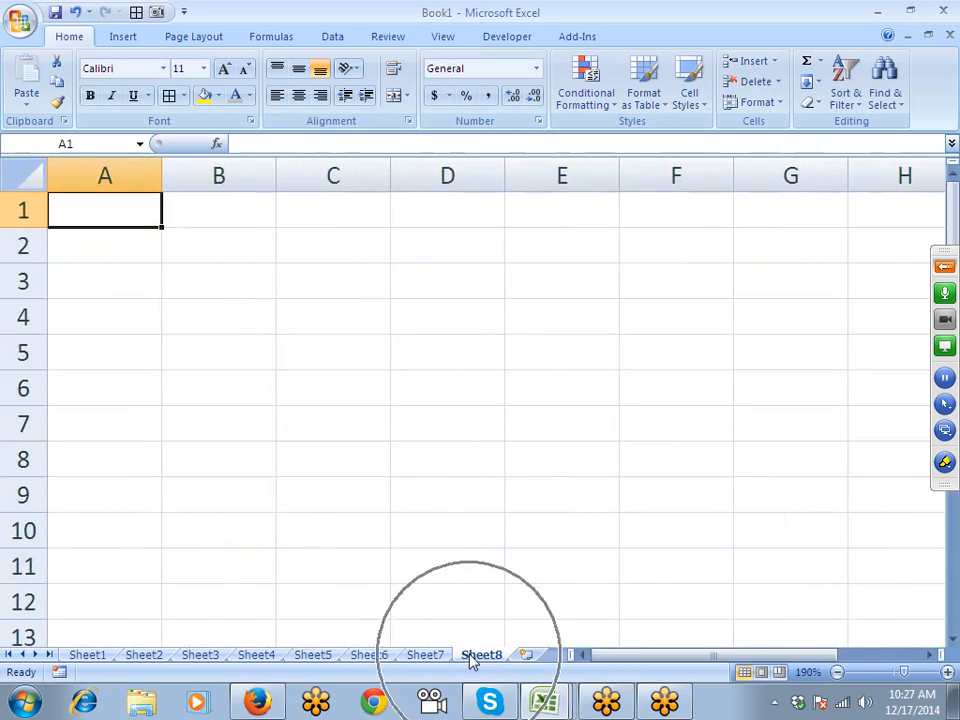
{"action": "type", "text": "Chq"}
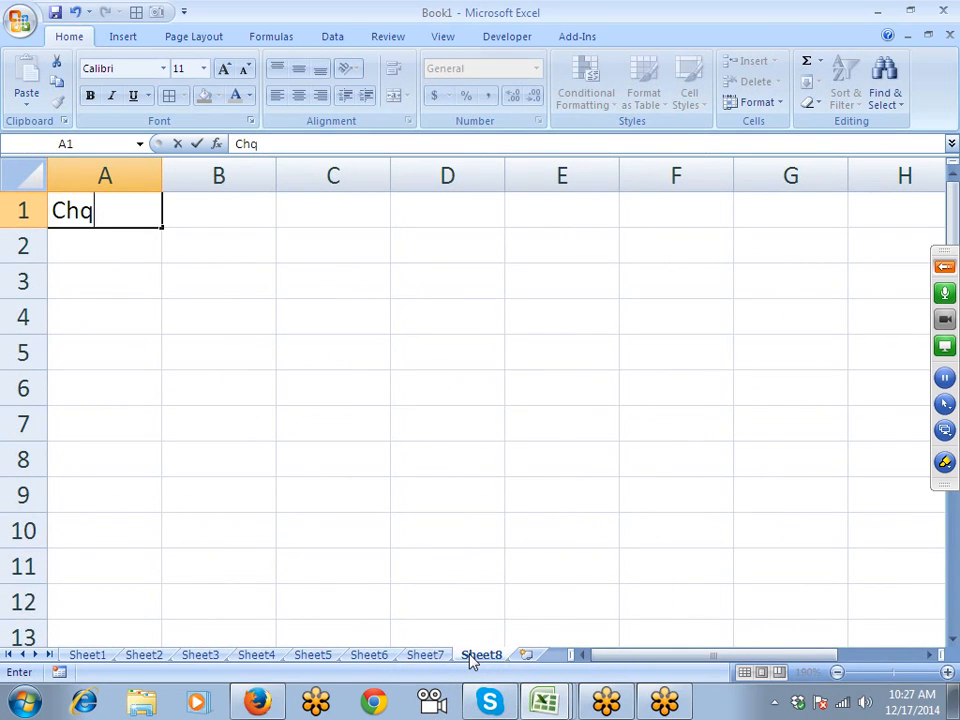
{"action": "type", "text": " No."}
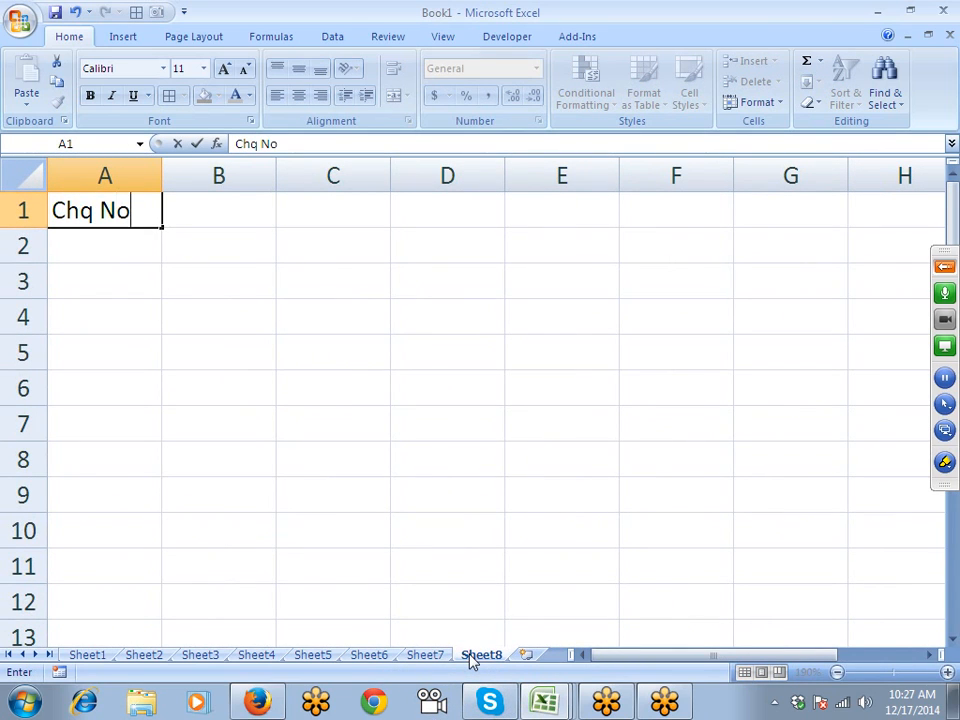
{"action": "key", "text": "Return"}
{"action": "type", "text": "001154"}
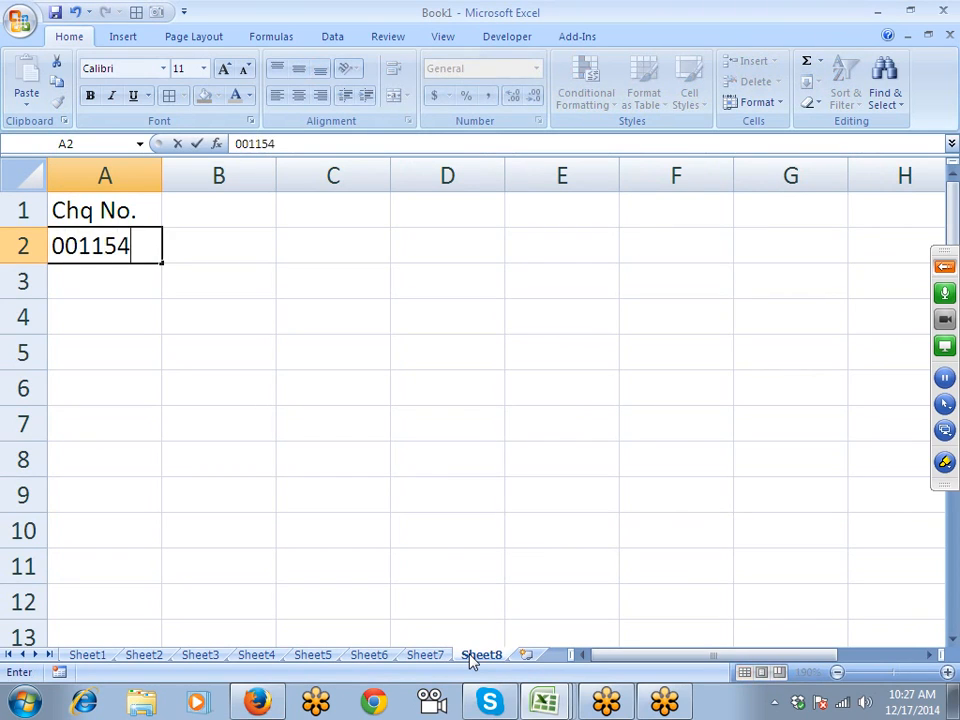
{"action": "key", "text": "Return"}
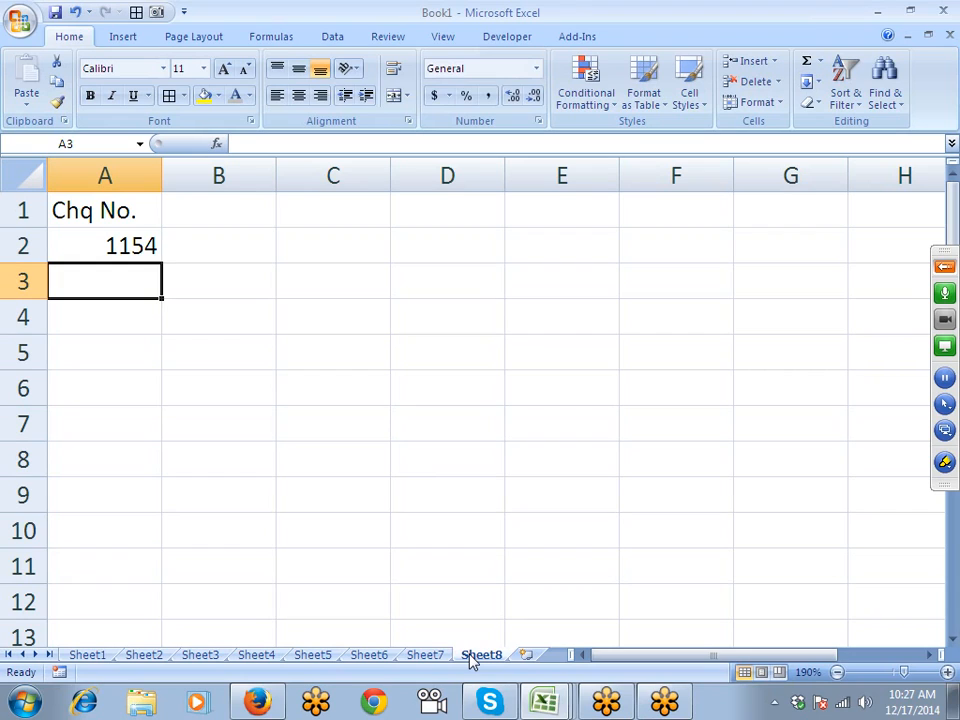
- Re-enter A2 as text '0001254 and enter '000254 in A3
{"action": "key", "text": "Up"}
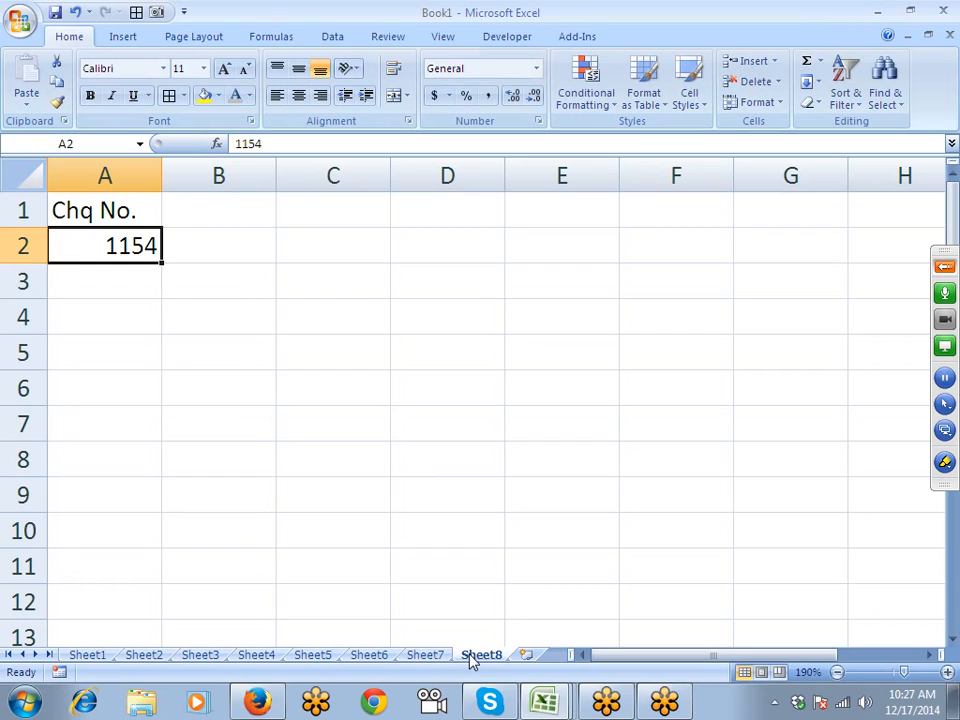
{"action": "type", "text": "'"}
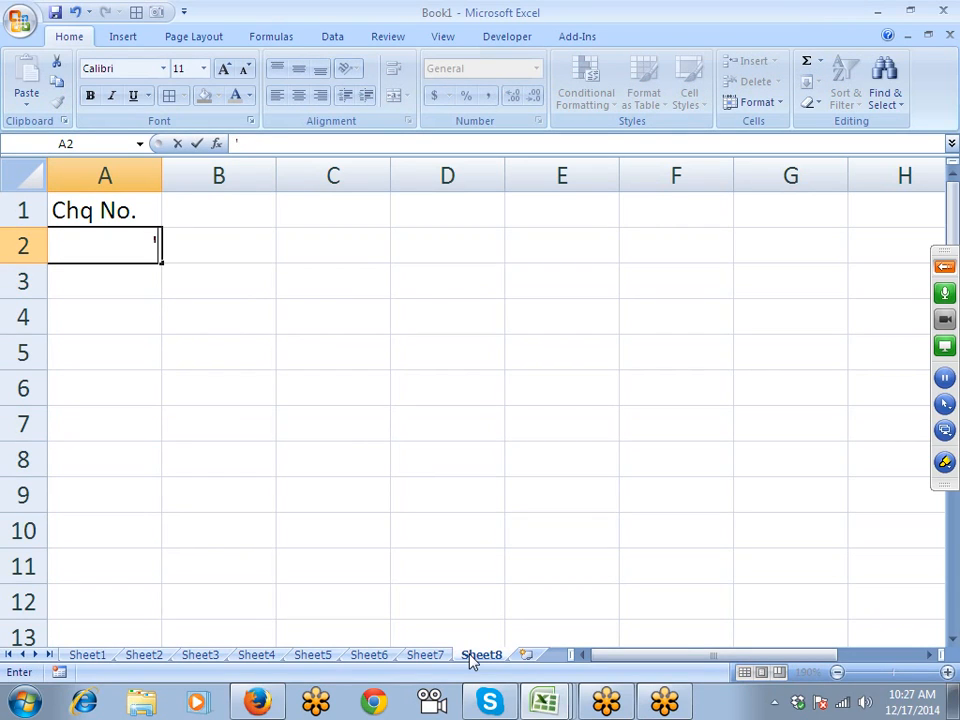
{"action": "type", "text": "0001254"}
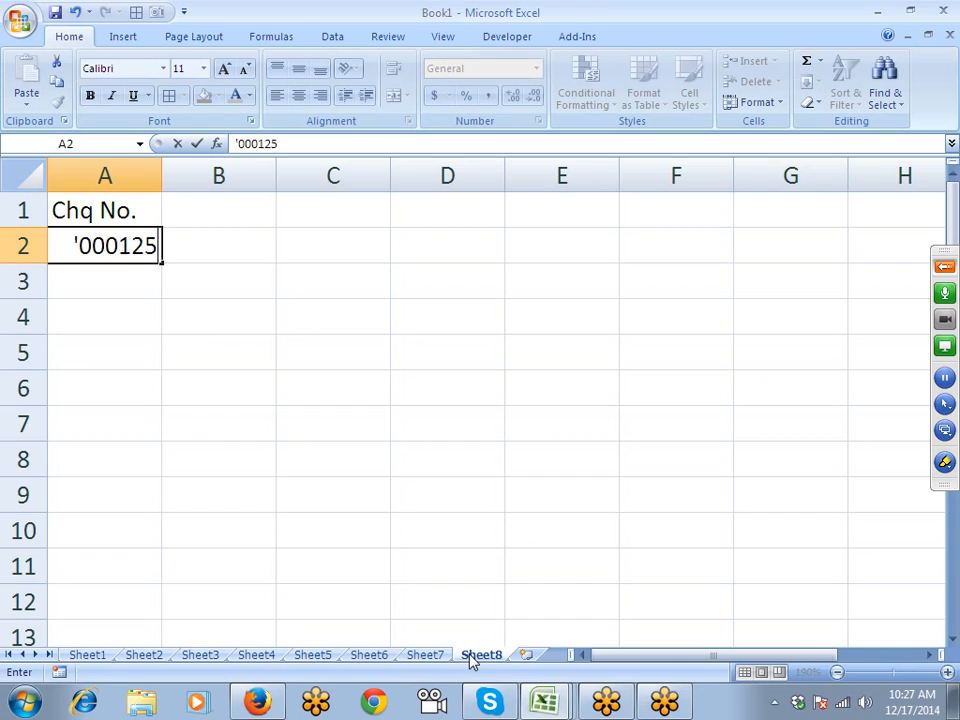
{"action": "key", "text": "Return"}
{"action": "type", "text": "'000254"}
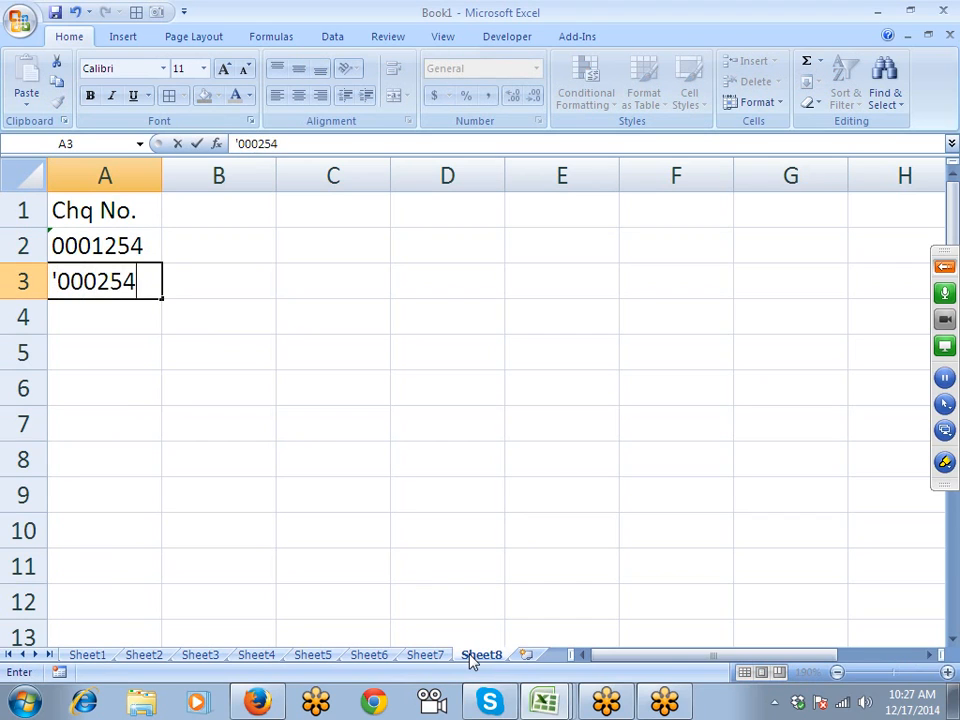
{"action": "key", "text": "Return"}
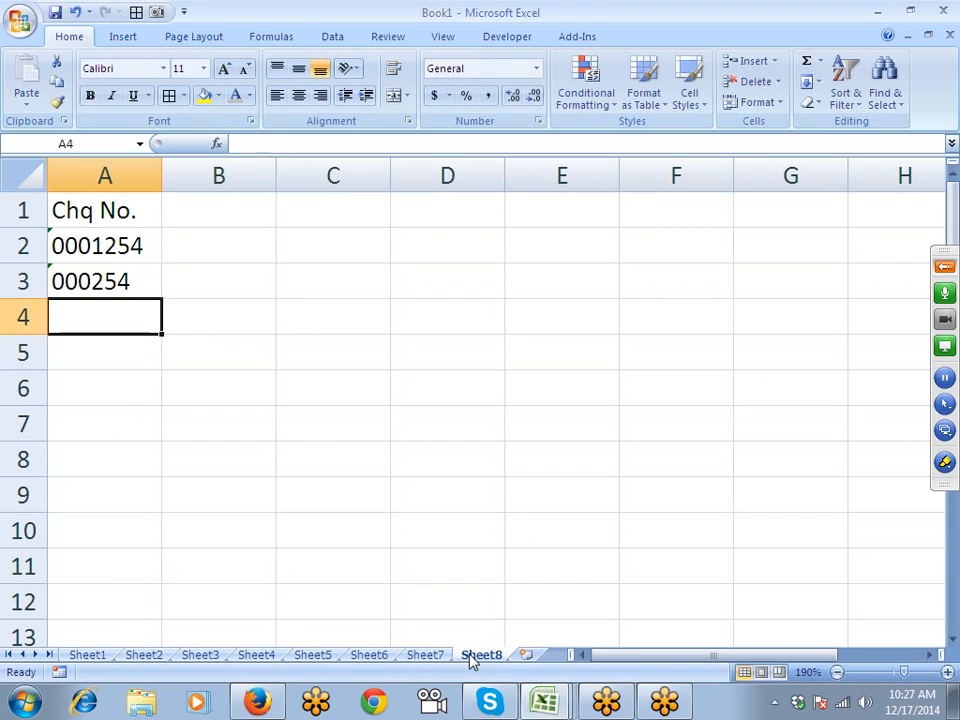
- Edit A3 to add a zero so it holds 0000254 as text
{"action": "key", "text": "Up"}
{"action": "key", "text": "F2"}
{"action": "key", "text": "Left"}
{"action": "key", "text": "Left"}
{"action": "key", "text": "Left"}
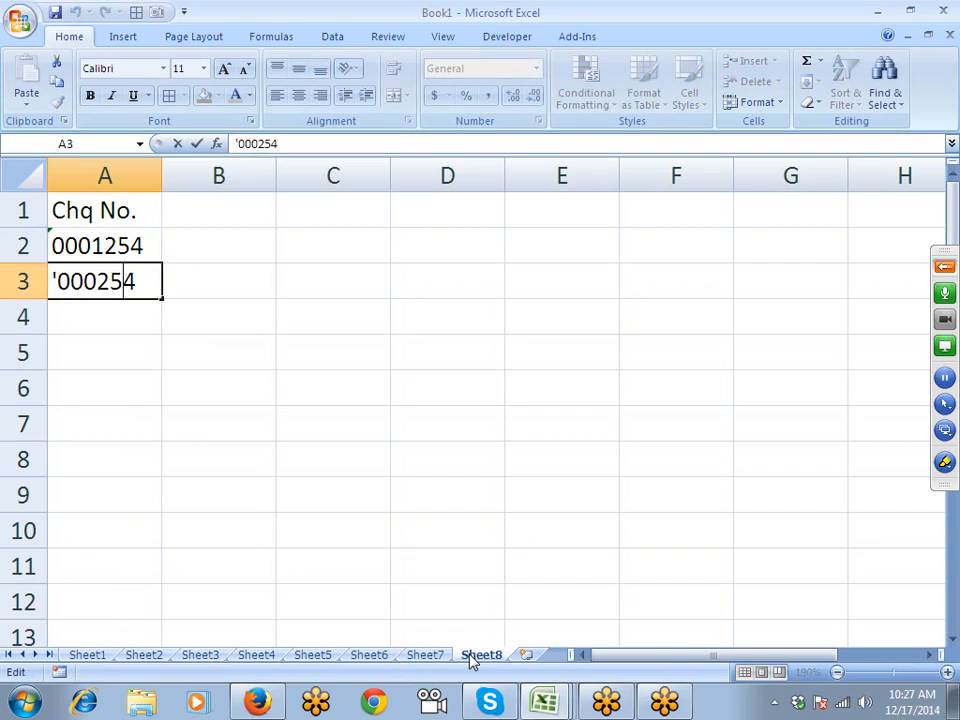
{"action": "type", "text": "0"}
{"action": "key", "text": "Return"}
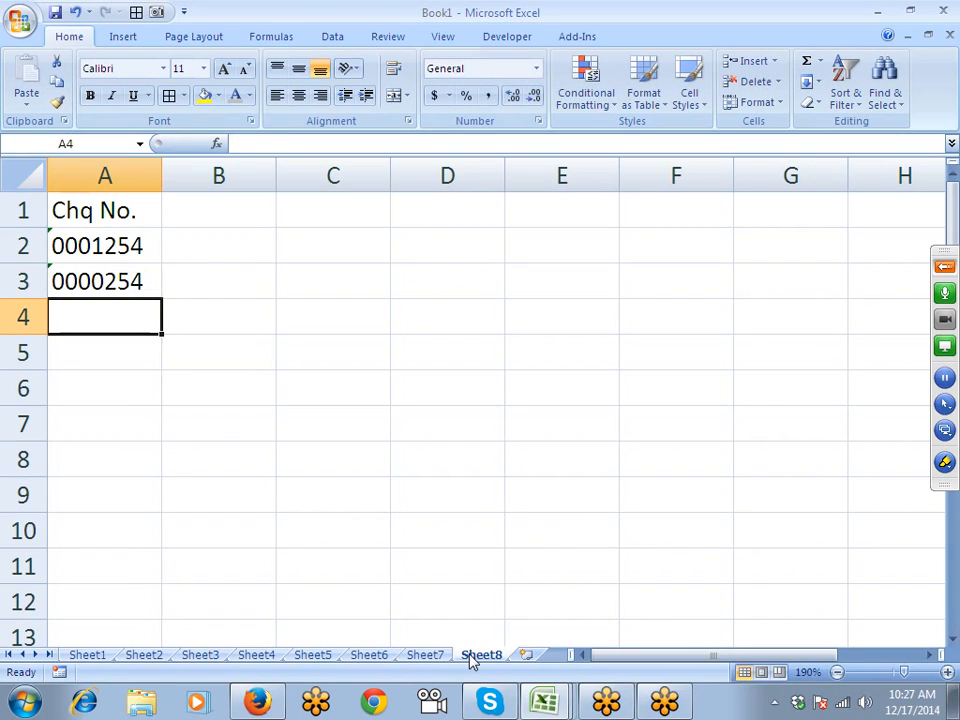
{"action": "key", "text": "Up"}
{"action": "key", "text": "Up"}
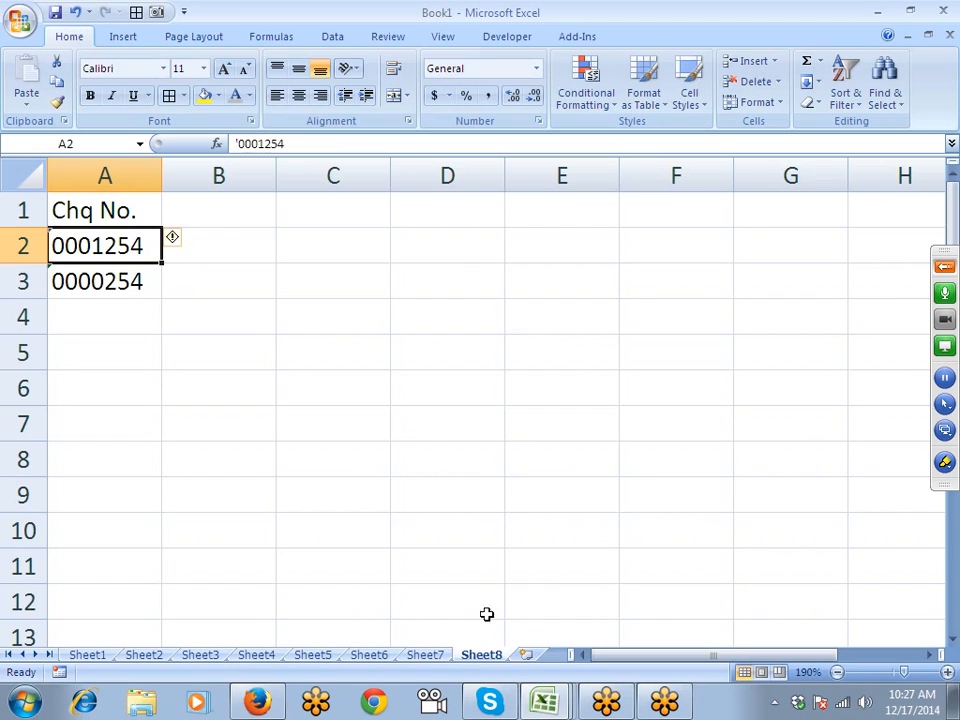
{"action": "left_click", "coordinate": [177, 242]}
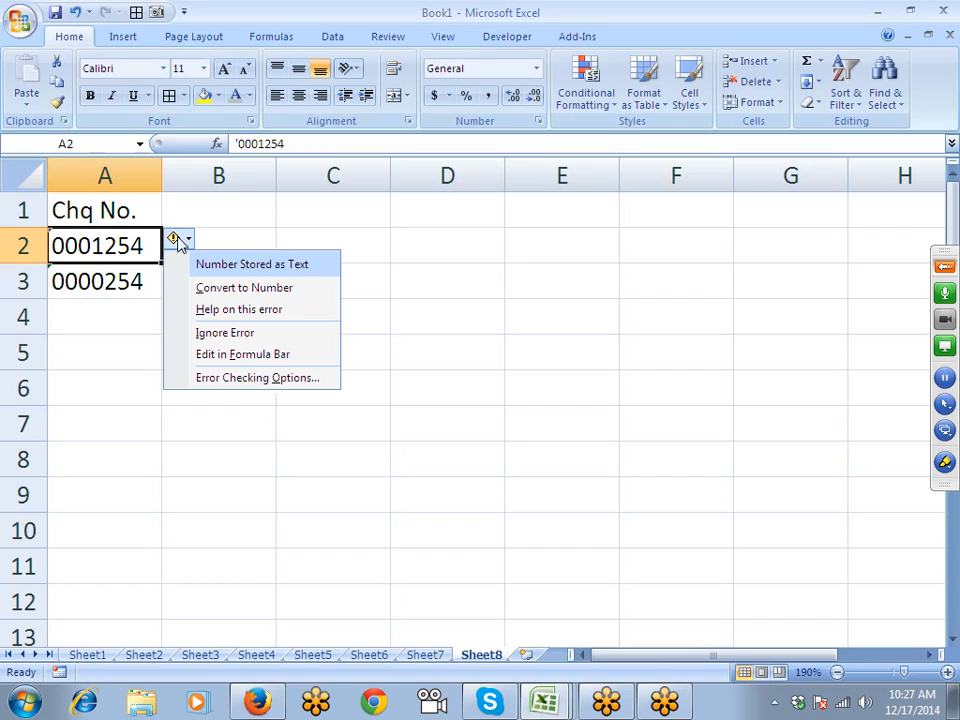
{"action": "left_click", "coordinate": [178, 244]}
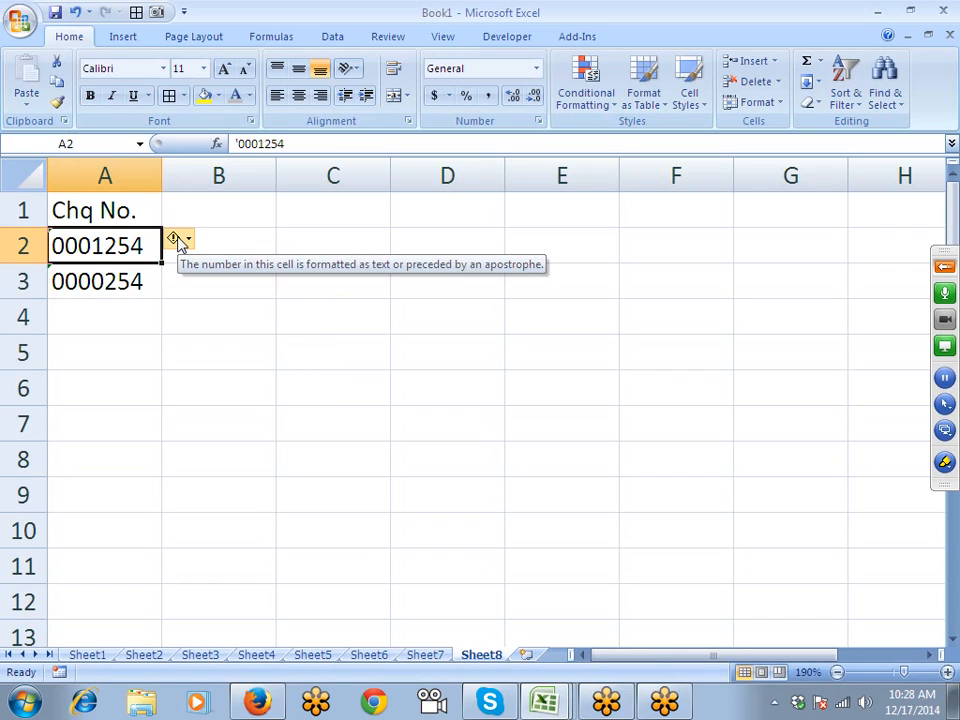
{"action": "key", "text": "Down"}
{"action": "key", "text": "Down"}
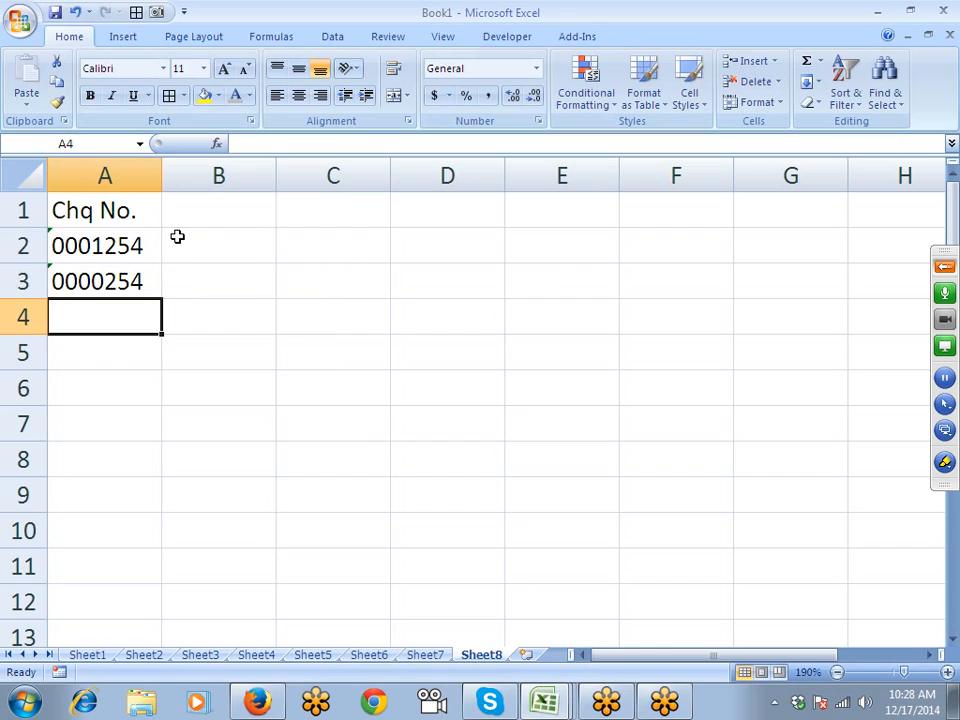
- Apply the Text number format to the whole of column A
{"action": "left_click", "coordinate": [71, 170]}
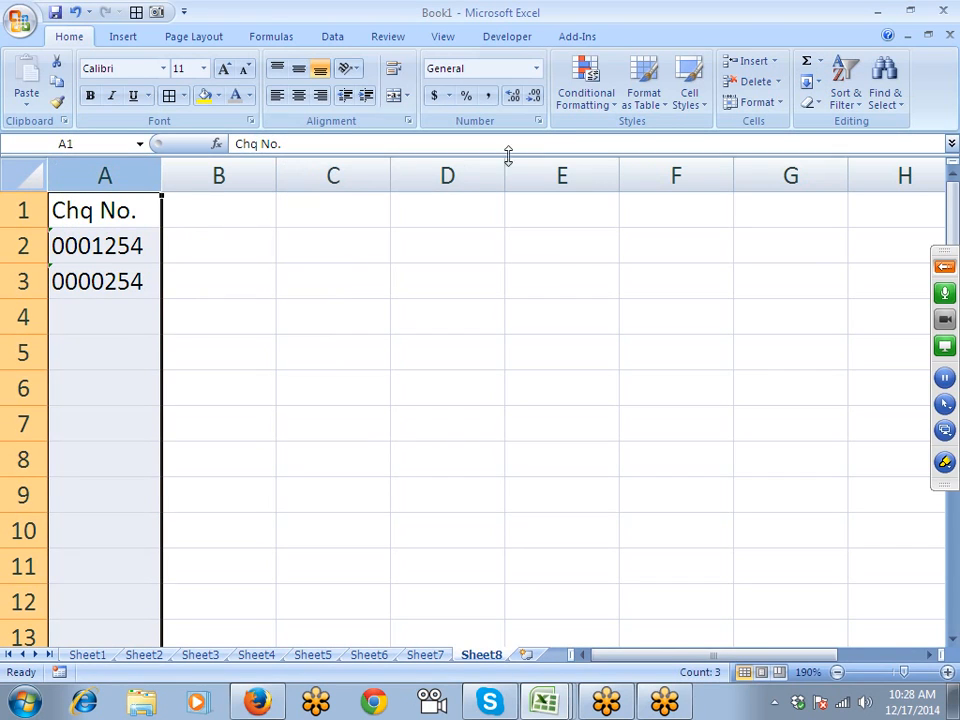
{"action": "left_click", "coordinate": [538, 121]}
{"action": "left_click", "coordinate": [352, 287]}
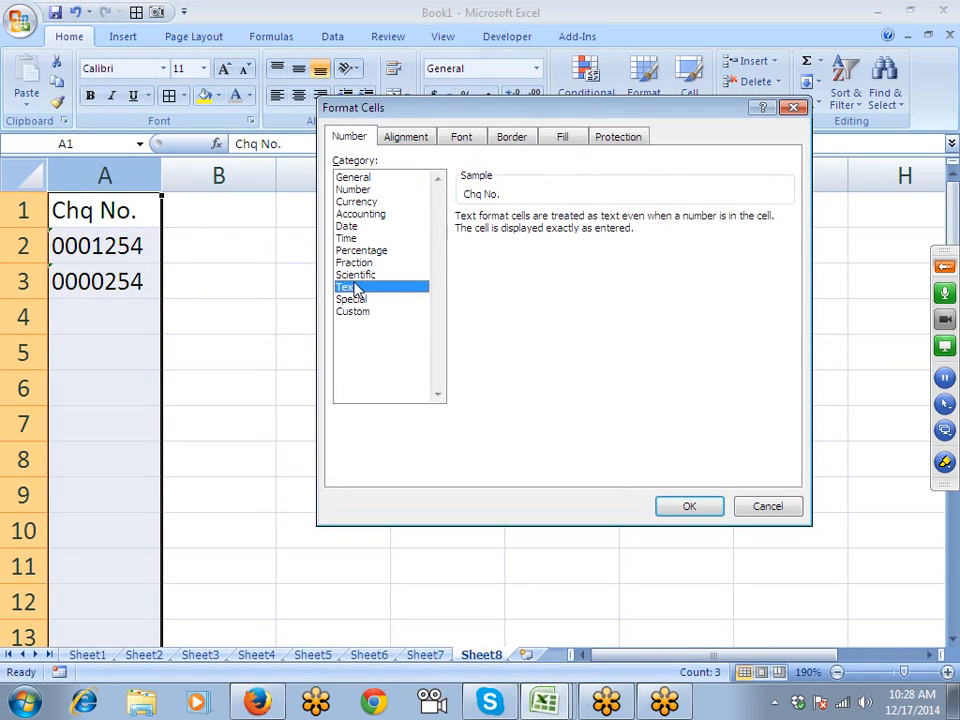
{"action": "left_click", "coordinate": [687, 503]}
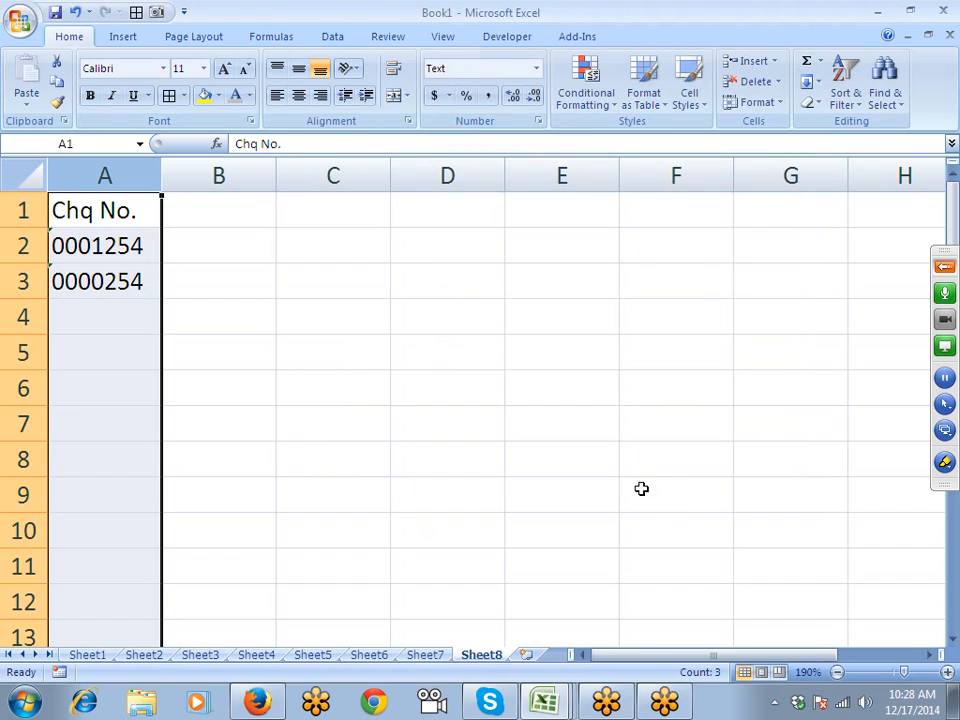
- Enter cheque numbers 0012454 in A4 and 0082153 in A5
{"action": "left_click", "coordinate": [111, 318]}
{"action": "type", "text": "0012"}
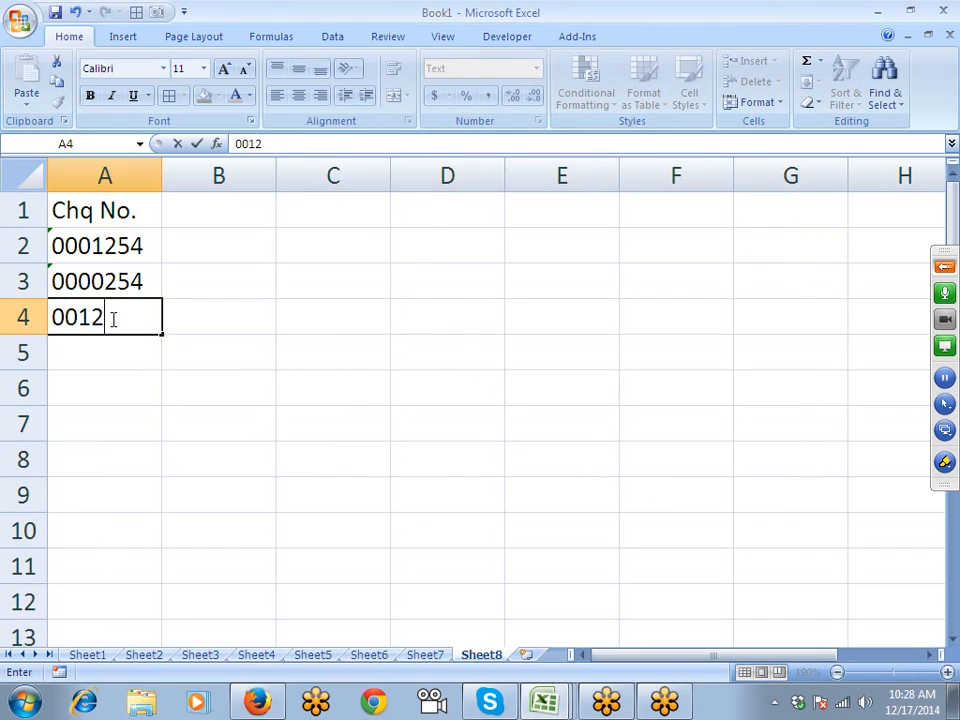
{"action": "type", "text": "454"}
{"action": "key", "text": "Return"}
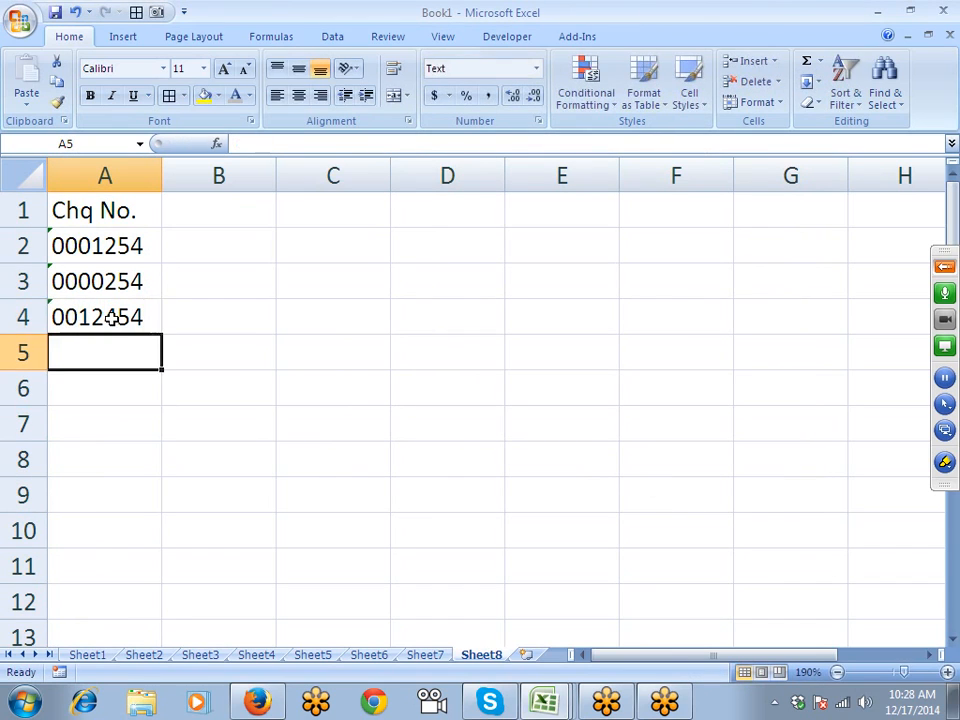
{"action": "type", "text": "0082153"}
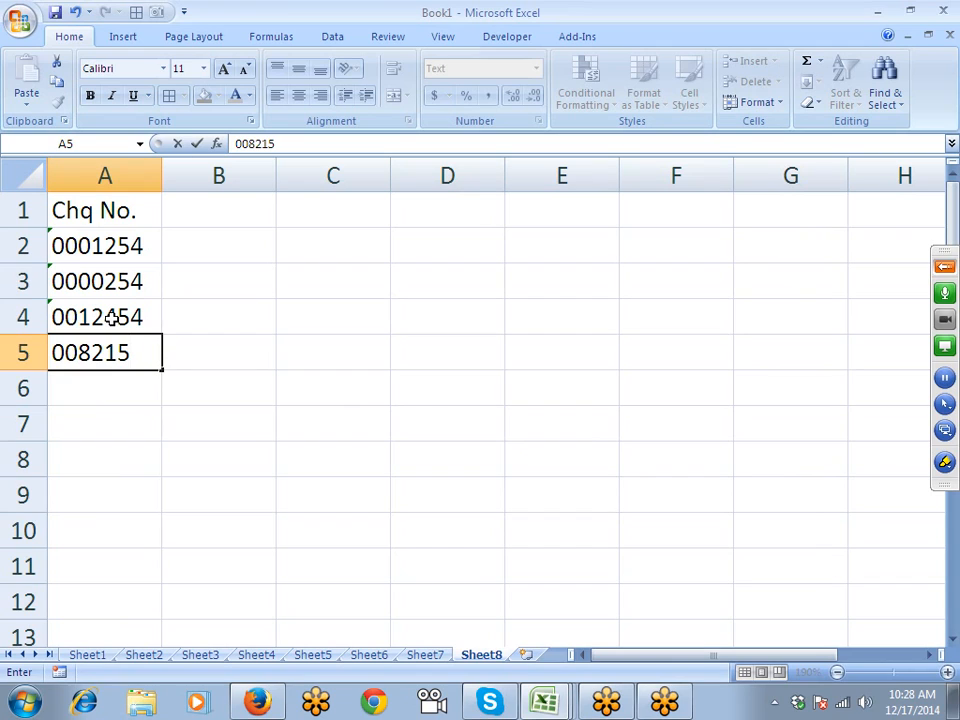
{"action": "key", "text": "Return"}
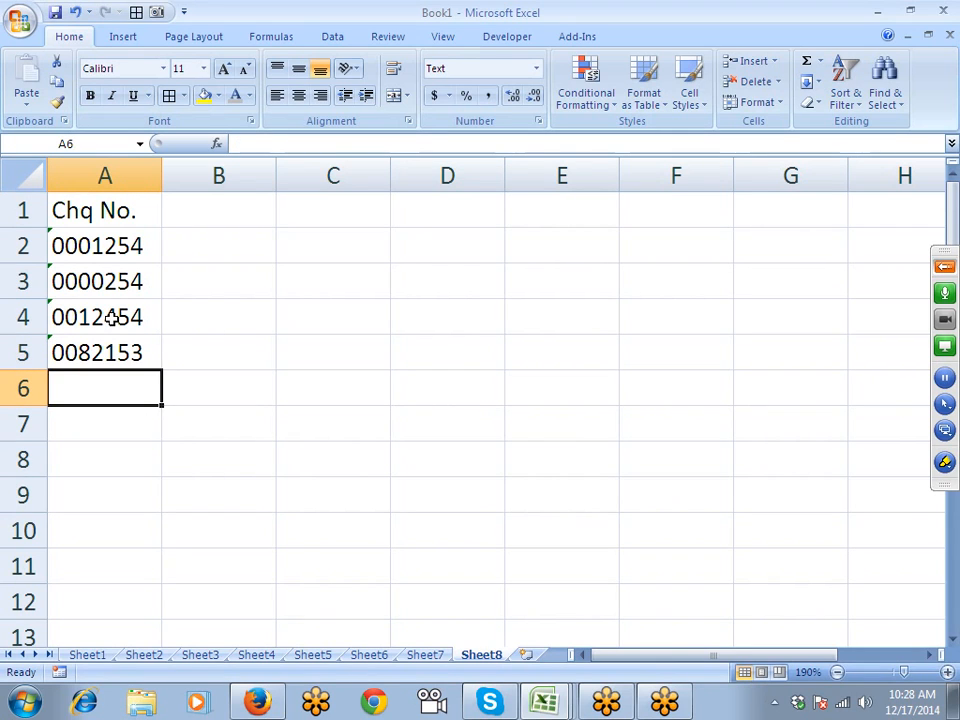
{"action": "type", "text": "=sum("}
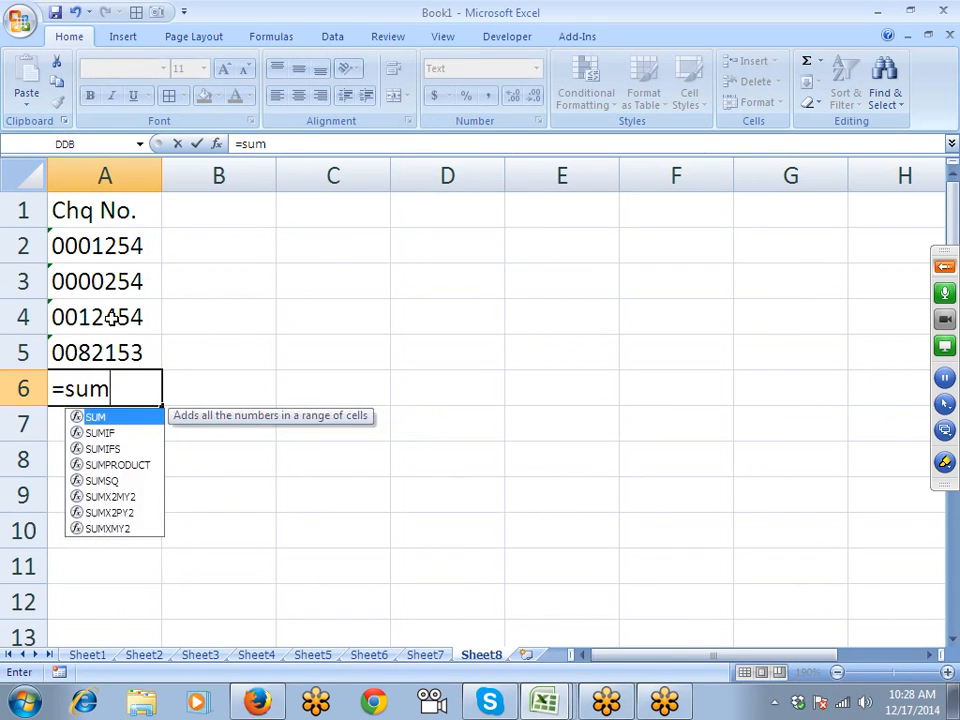
{"action": "key", "text": "Up"}
{"action": "key", "text": "shift+Up"}
{"action": "key", "text": "shift+Up"}
{"action": "key", "text": "shift+Up"}
{"action": "key", "text": "shift+Up"}
{"action": "key", "text": "Return"}
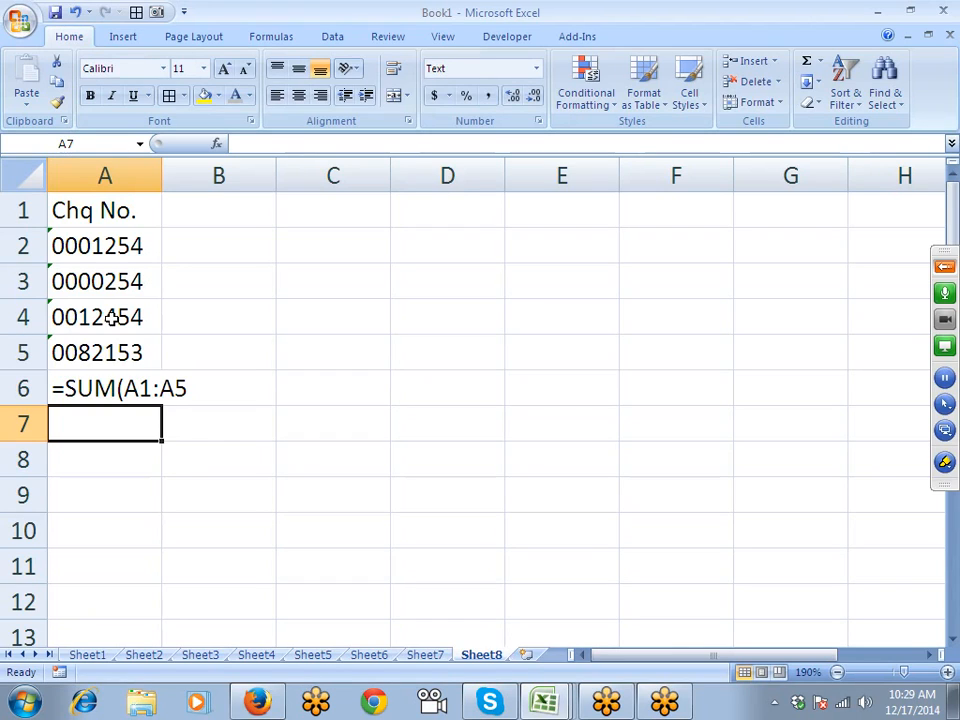
{"action": "key", "text": "Up"}
{"action": "key", "text": "Up"}
{"action": "key", "text": "Up"}
{"action": "key", "text": "Up"}
{"action": "key", "text": "Up"}
{"action": "key", "text": "Up"}
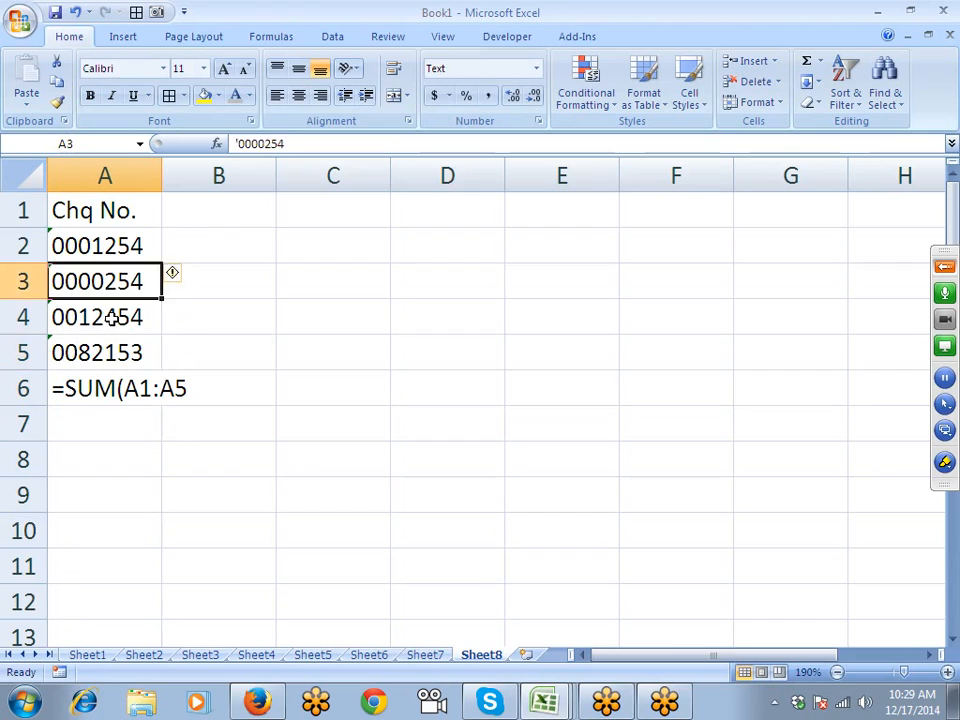
{"action": "key", "text": "Down"}
{"action": "key", "text": "Down"}
{"action": "key", "text": "Down"}
{"action": "key", "text": "Down"}
{"action": "key", "text": "Down"}
{"action": "key", "text": "Delete"}
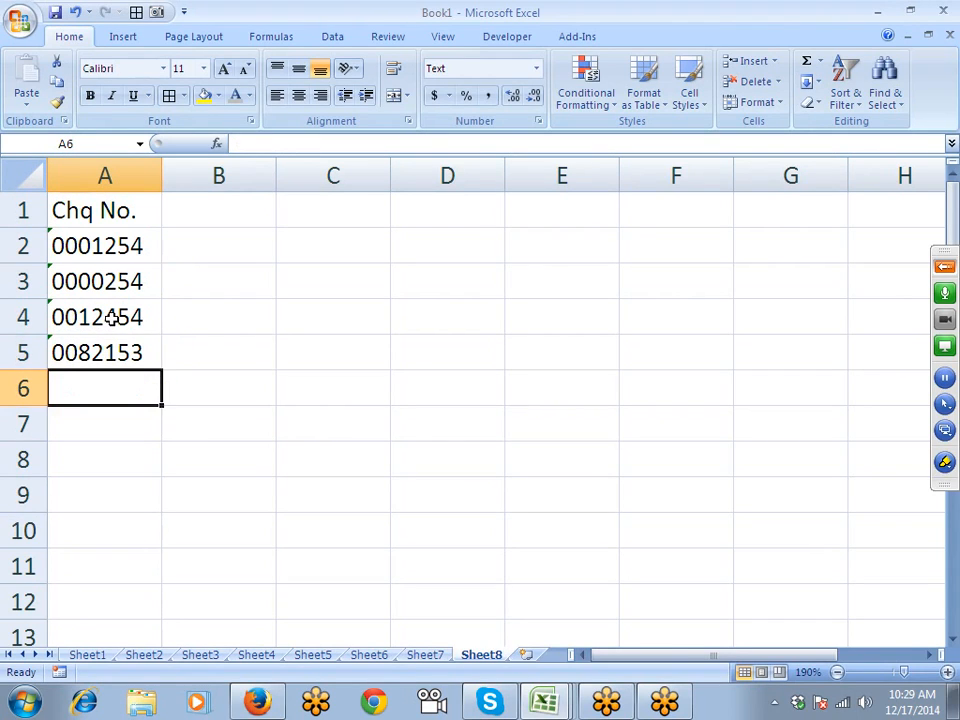
{"action": "key", "text": "Up"}
{"action": "key", "text": "Up"}
{"action": "key", "text": "Up"}
{"action": "key", "text": "Up"}
{"action": "key", "text": "Up"}
{"action": "key", "text": "Down"}
- Enter a 'Mobile' heading in B1, then delete it again
{"action": "key", "text": "Right"}
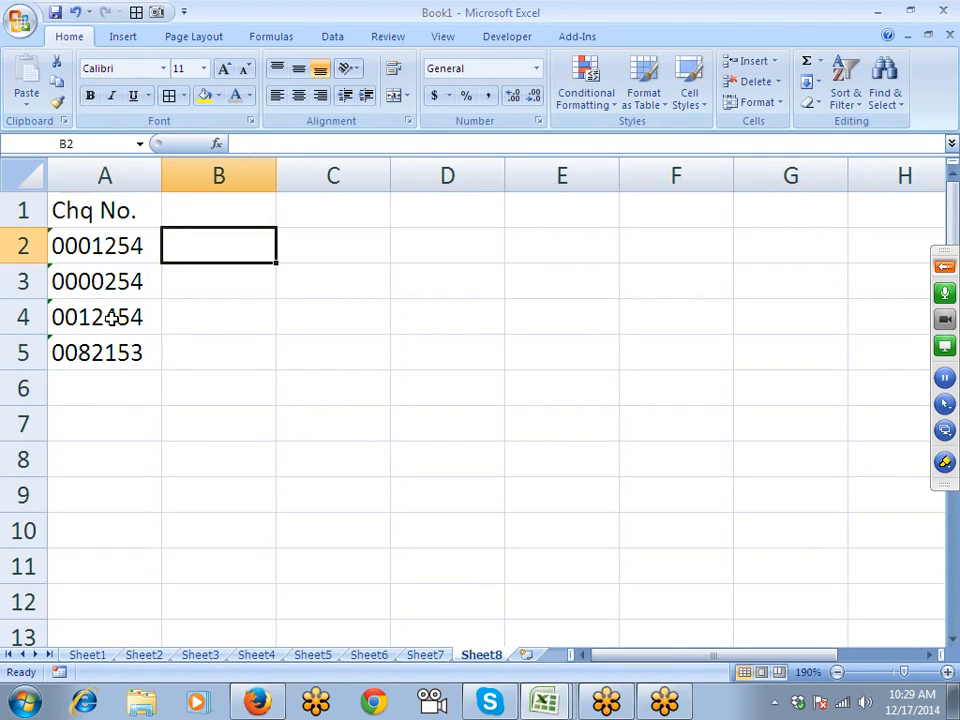
{"action": "key", "text": "Up"}
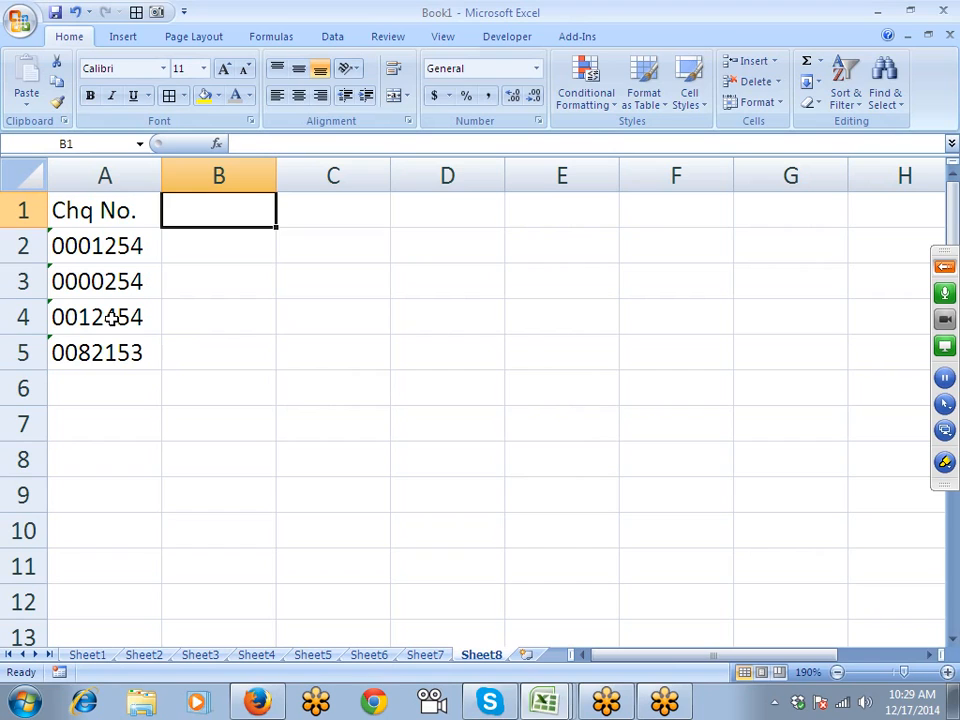
{"action": "type", "text": "Mobil"}
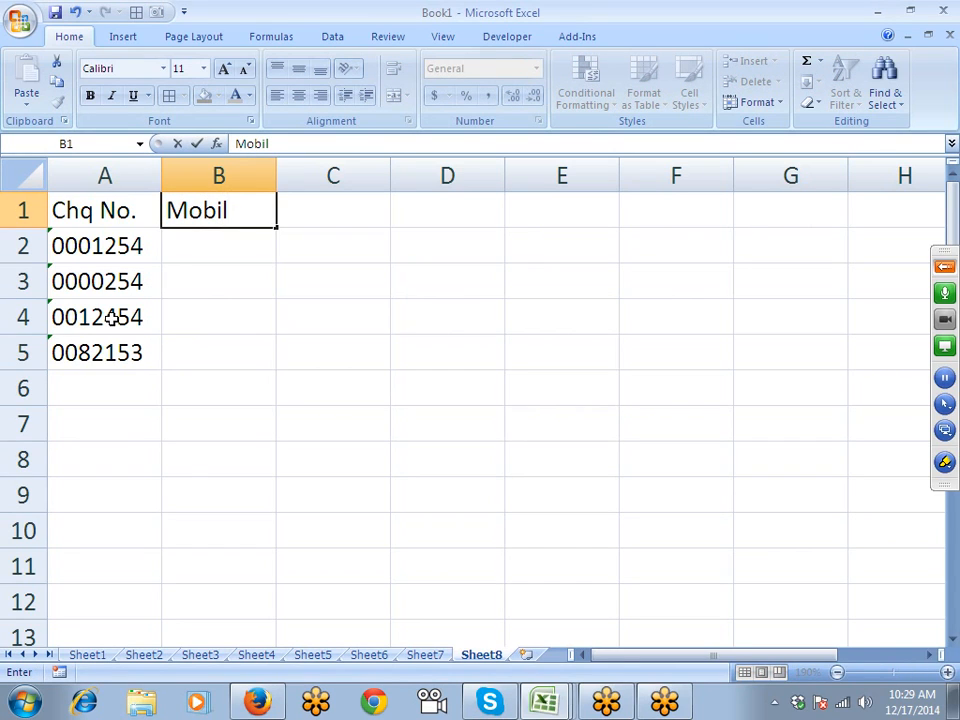
{"action": "type", "text": "e"}
{"action": "key", "text": "Return"}
{"action": "key", "text": "Up"}
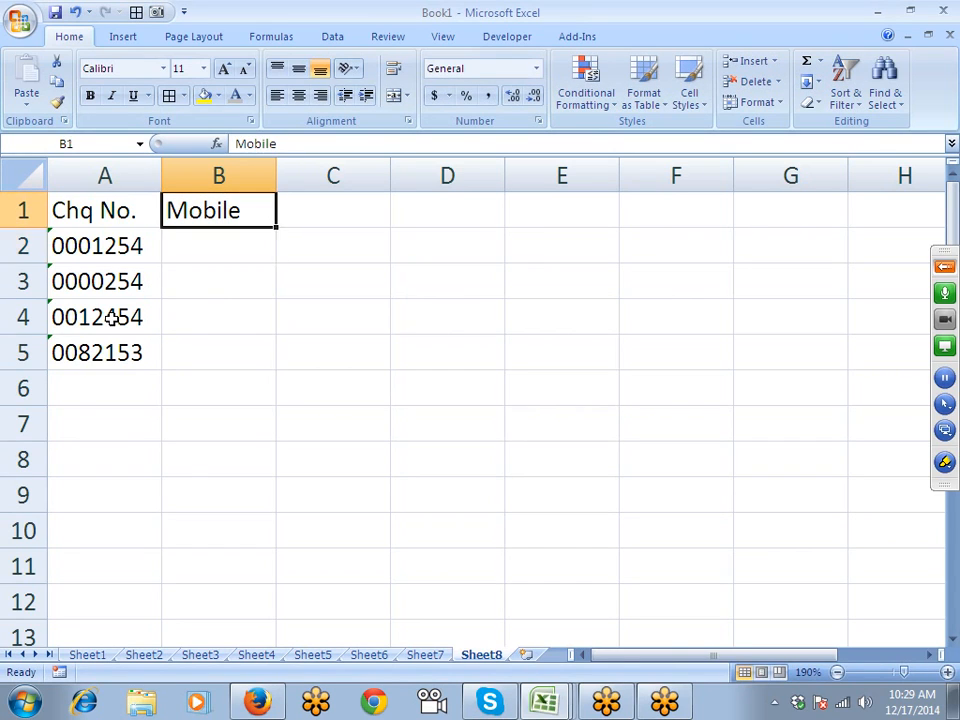
{"action": "key", "text": "Delete"}
- Enter 1345, 14225, 111 and 3512 down C2:C5
{"action": "key", "text": "Down"}
{"action": "key", "text": "Right"}
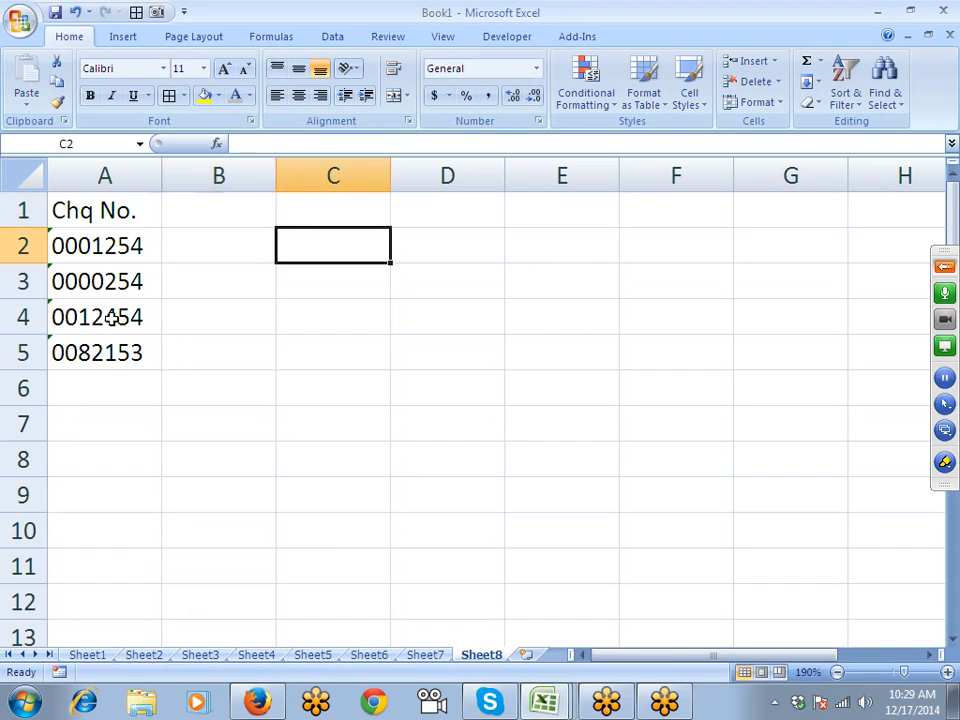
{"action": "key", "text": "Right"}
{"action": "key", "text": "Left"}
{"action": "type", "text": "1345"}
{"action": "key", "text": "Return"}
{"action": "type", "text": "1"}
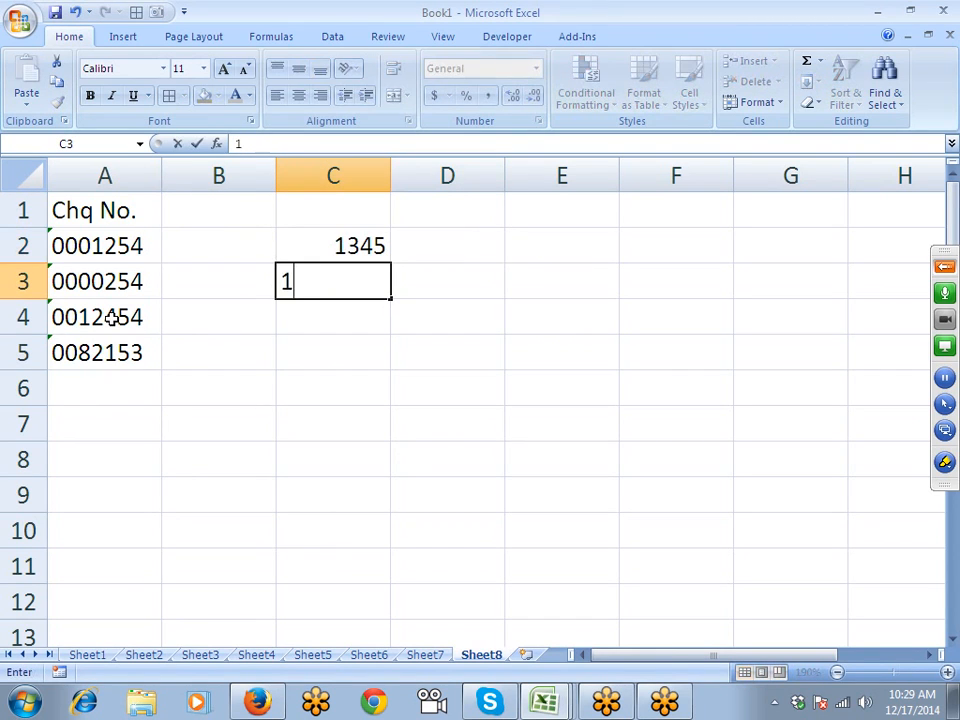
{"action": "type", "text": "4225"}
{"action": "key", "text": "Return"}
{"action": "type", "text": "111"}
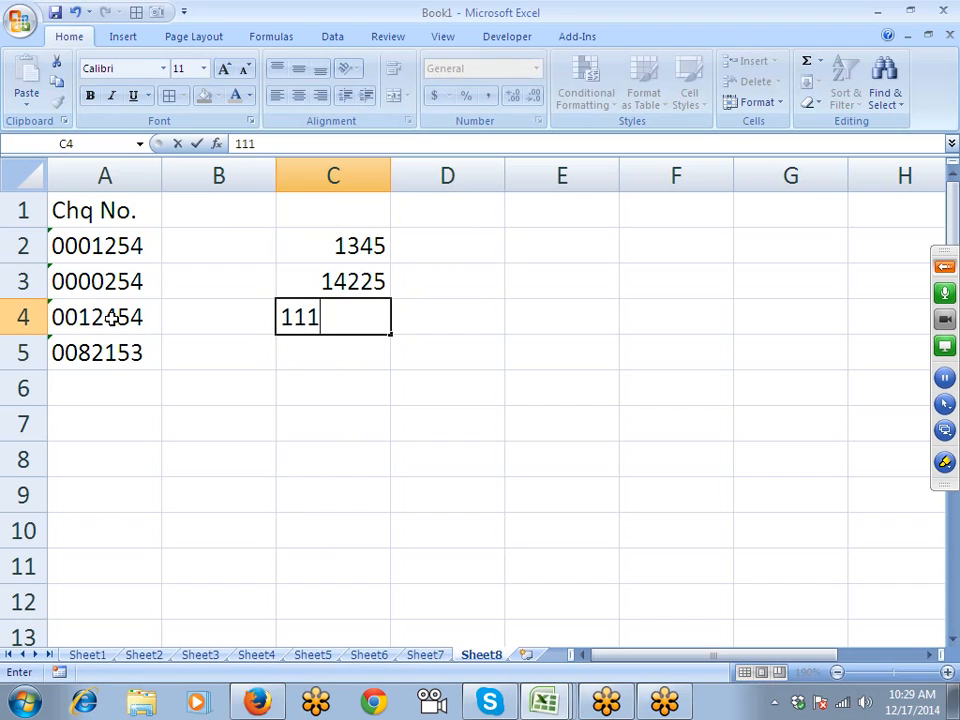
{"action": "key", "text": "Return"}
{"action": "type", "text": "3512"}
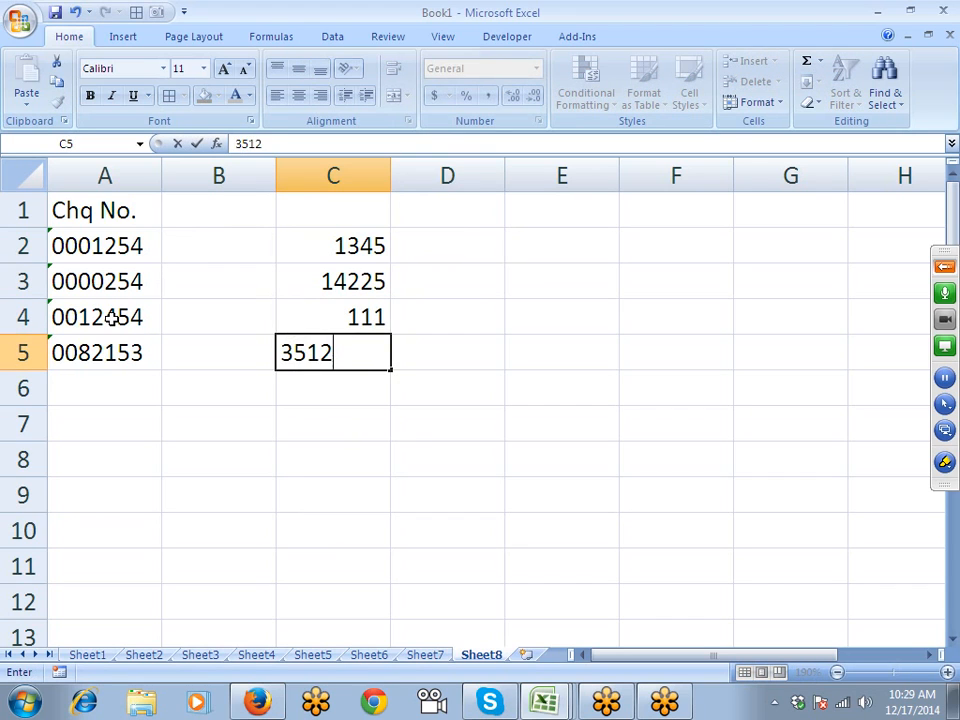
{"action": "key", "text": "Return"}
- Convert the text cheque numbers in A2:A5 to real numbers with Convert to Number
{"action": "left_click_drag", "start_coordinate": [103, 255], "coordinate": [103, 352]}
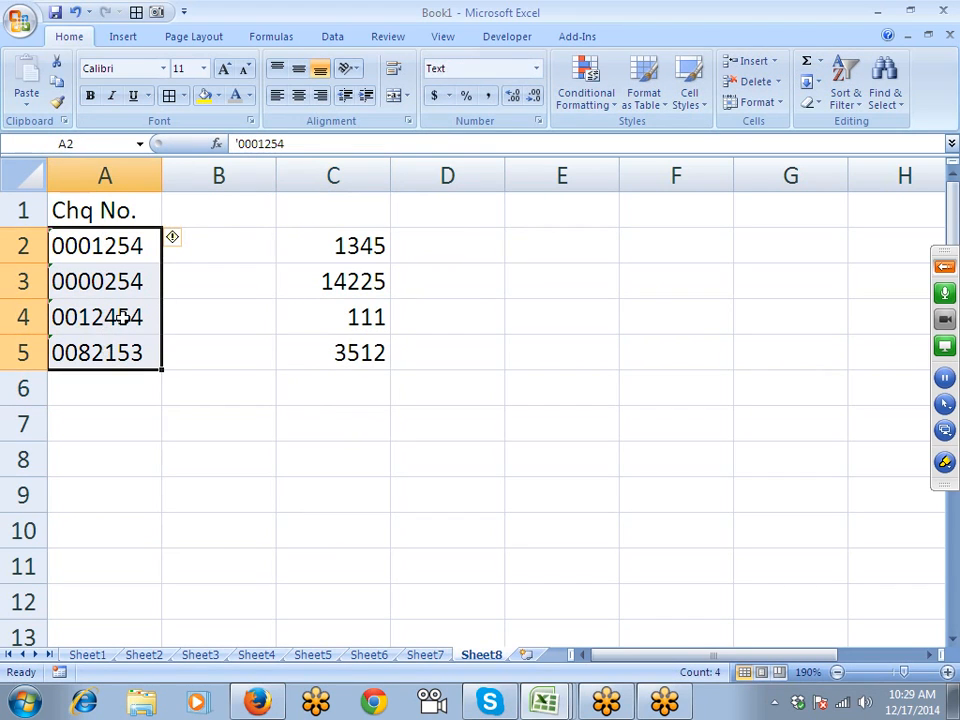
{"action": "left_click", "coordinate": [181, 247]}
{"action": "left_click", "coordinate": [222, 289]}
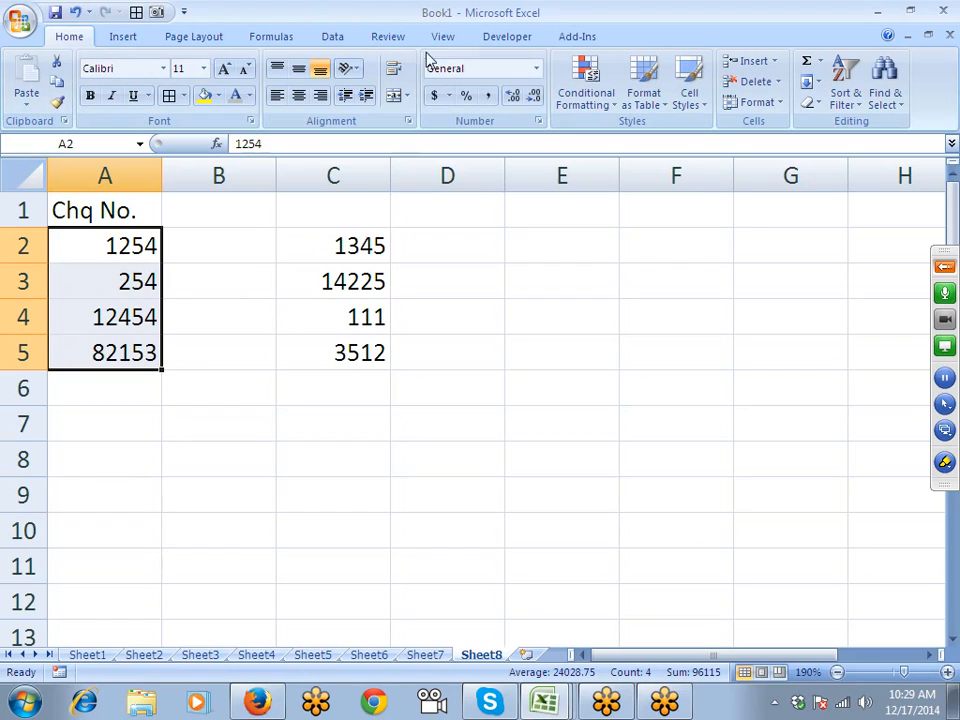
- Apply the custom 000000 format to A2:A5 so cheque numbers show six digits, like 001254
{"action": "left_click", "coordinate": [538, 121]}
{"action": "left_click", "coordinate": [352, 311]}
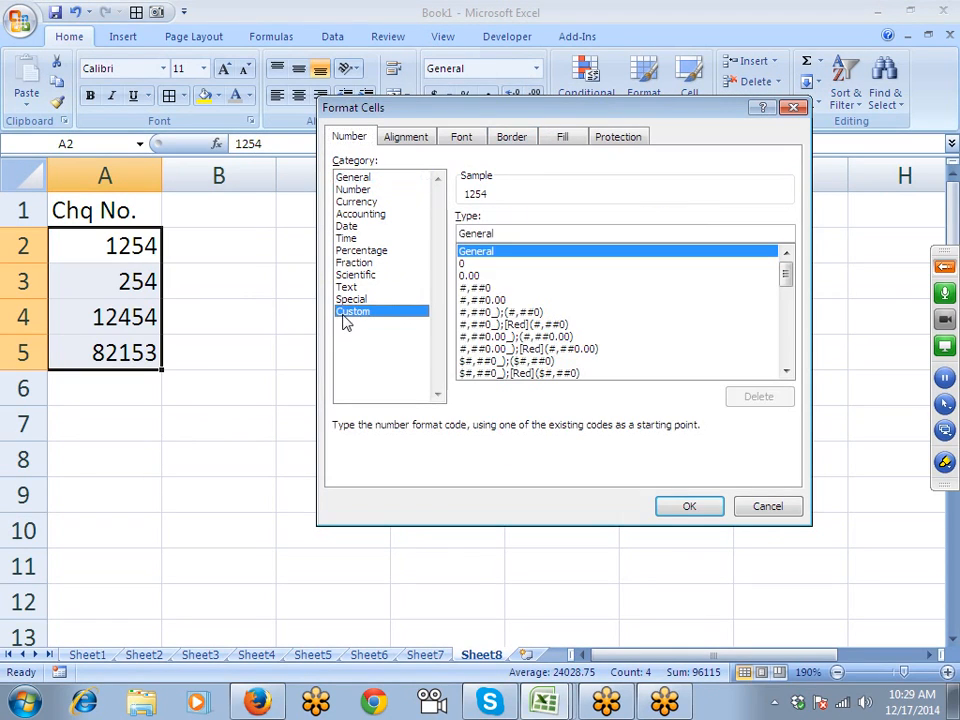
{"action": "left_click_drag", "start_coordinate": [510, 238], "coordinate": [433, 232]}
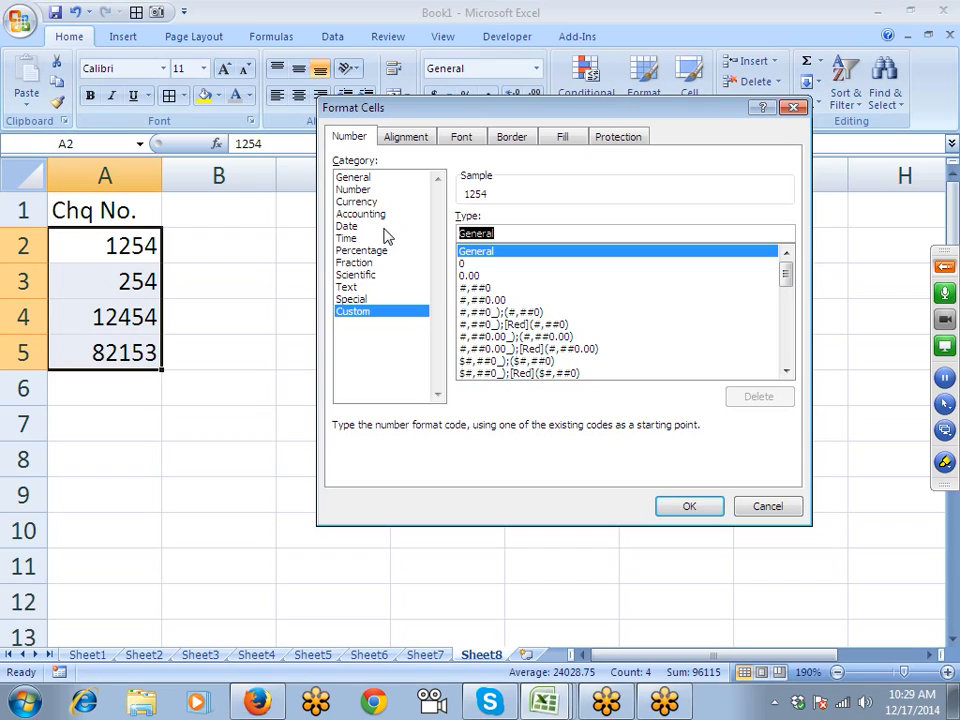
{"action": "type", "text": "00000"}
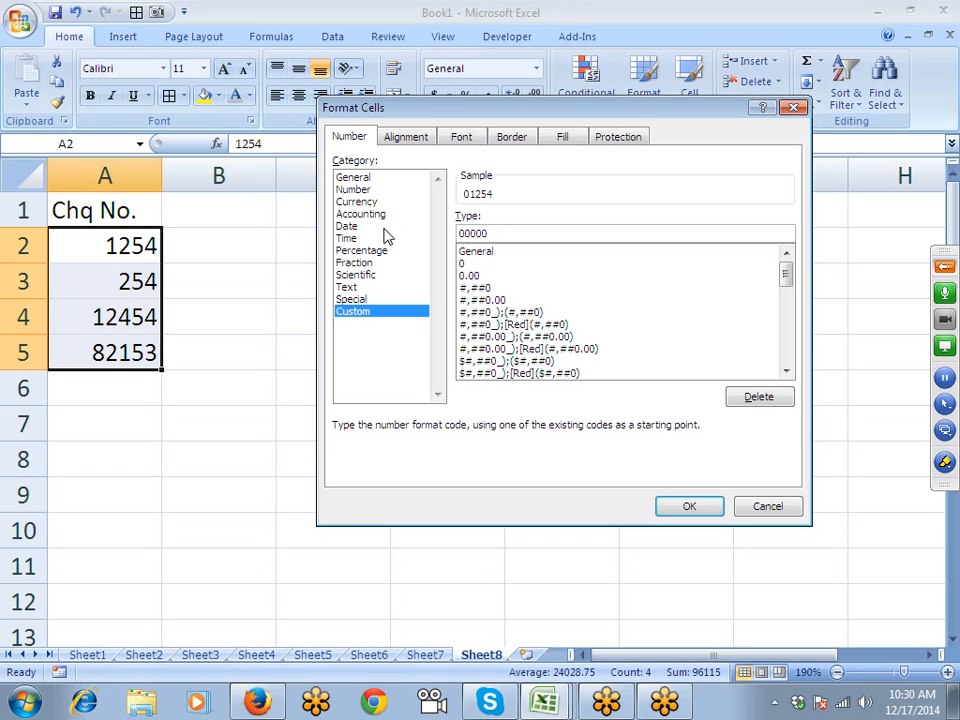
{"action": "type", "text": "0"}
{"action": "key", "text": "Return"}
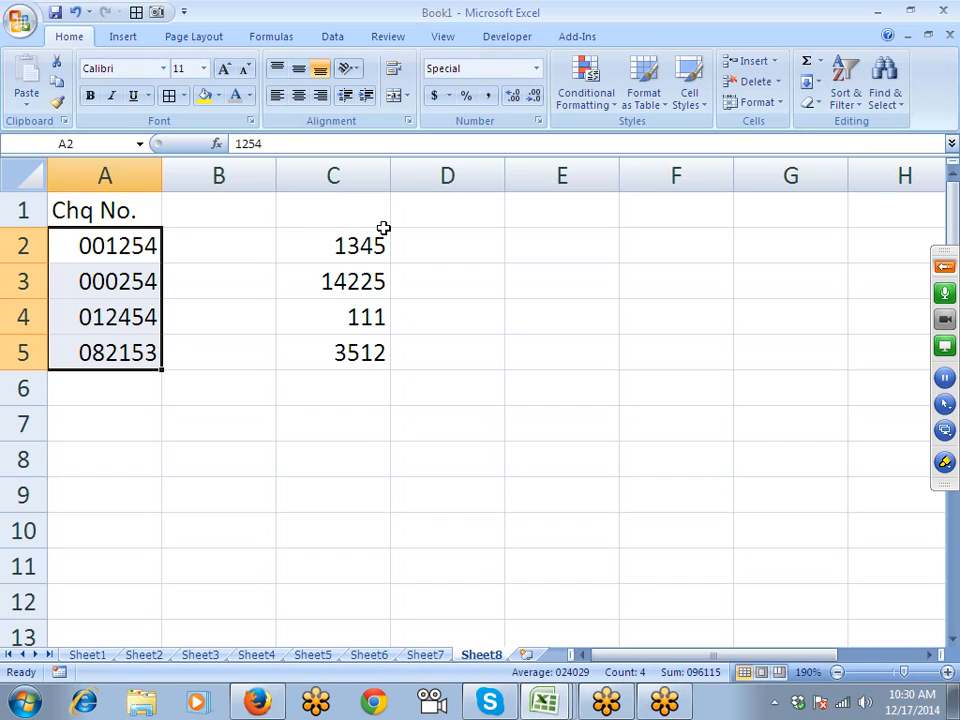
{"action": "key", "text": "Up"}
{"action": "key", "text": "Down"}
- Enter '001254 as a text value in C1
{"action": "left_click", "coordinate": [287, 148]}
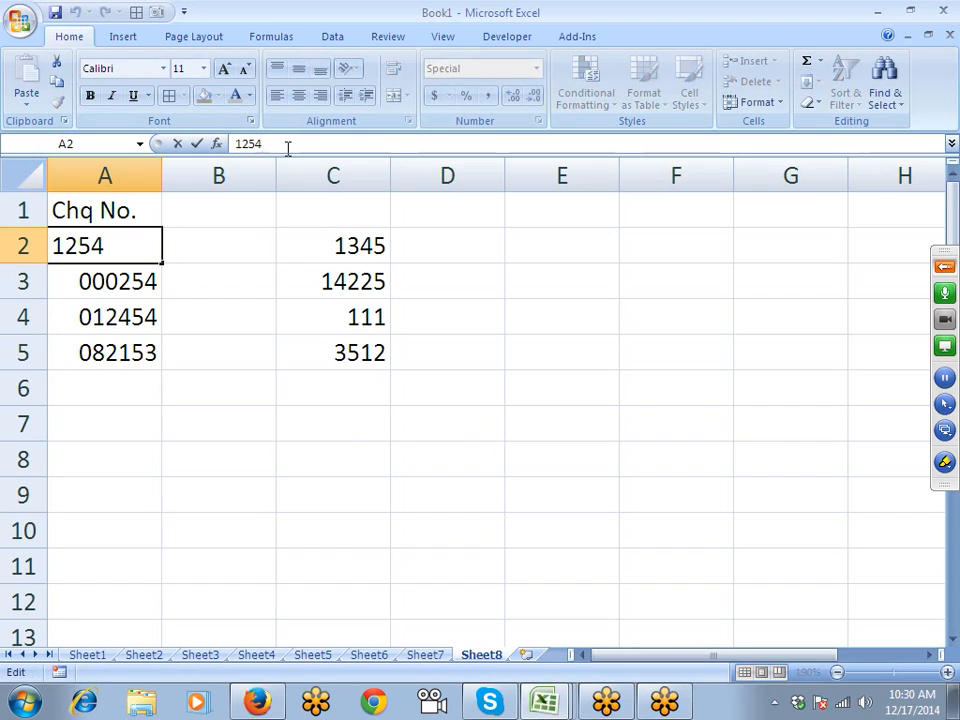
{"action": "key", "text": "Return"}
{"action": "key", "text": "Up"}
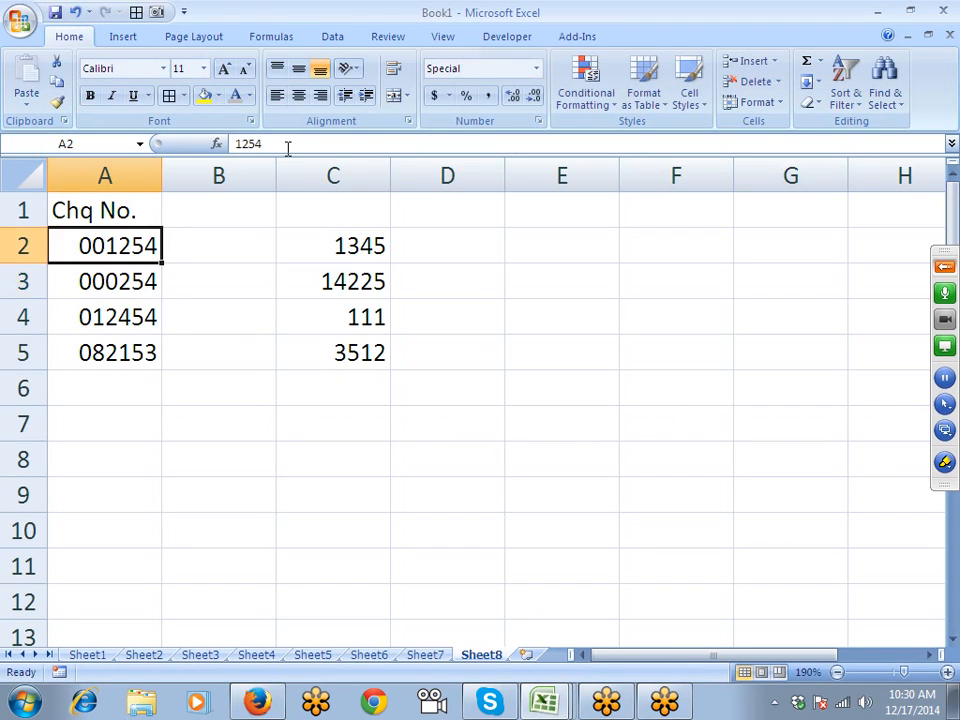
{"action": "key", "text": "Right"}
{"action": "key", "text": "Up"}
{"action": "key", "text": "Right"}
{"action": "type", "text": "'"}
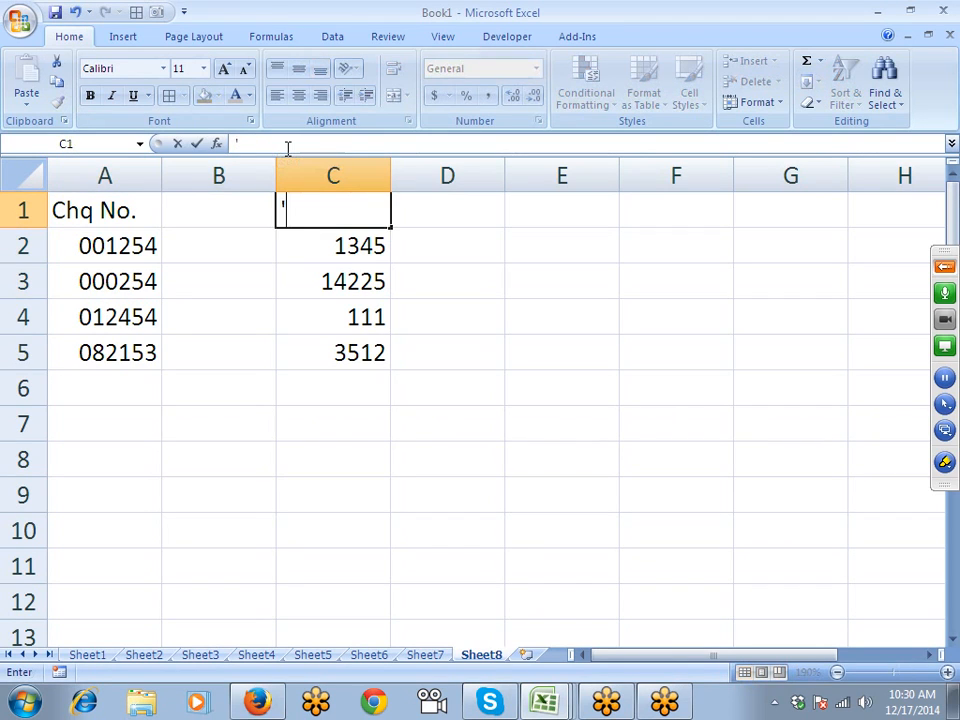
{"action": "type", "text": "000"}
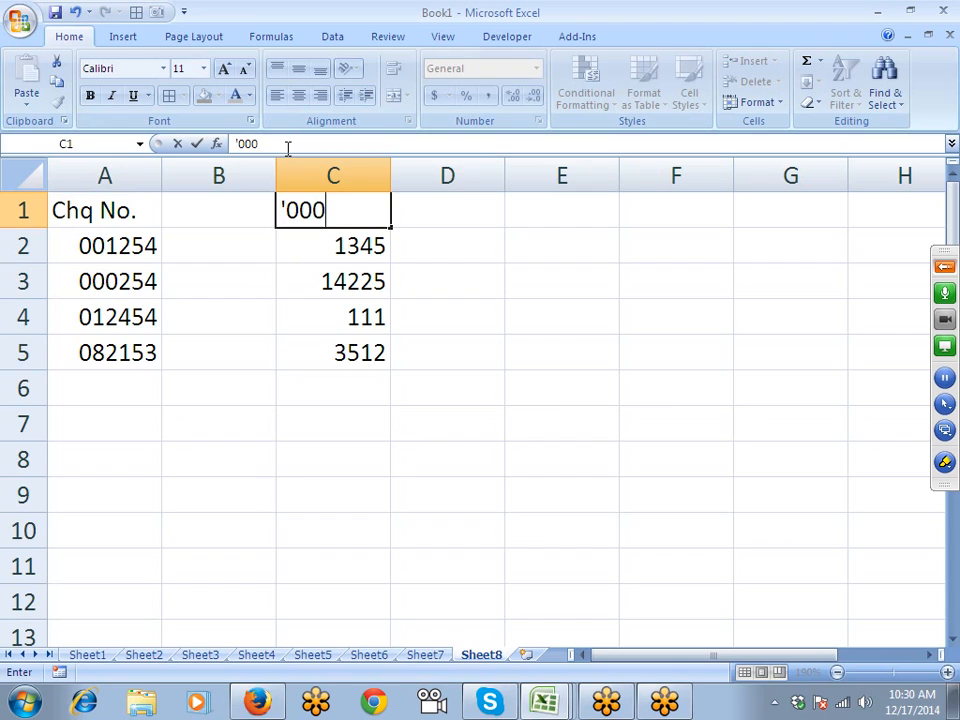
{"action": "key", "text": "BackSpace"}
{"action": "type", "text": "1245"}
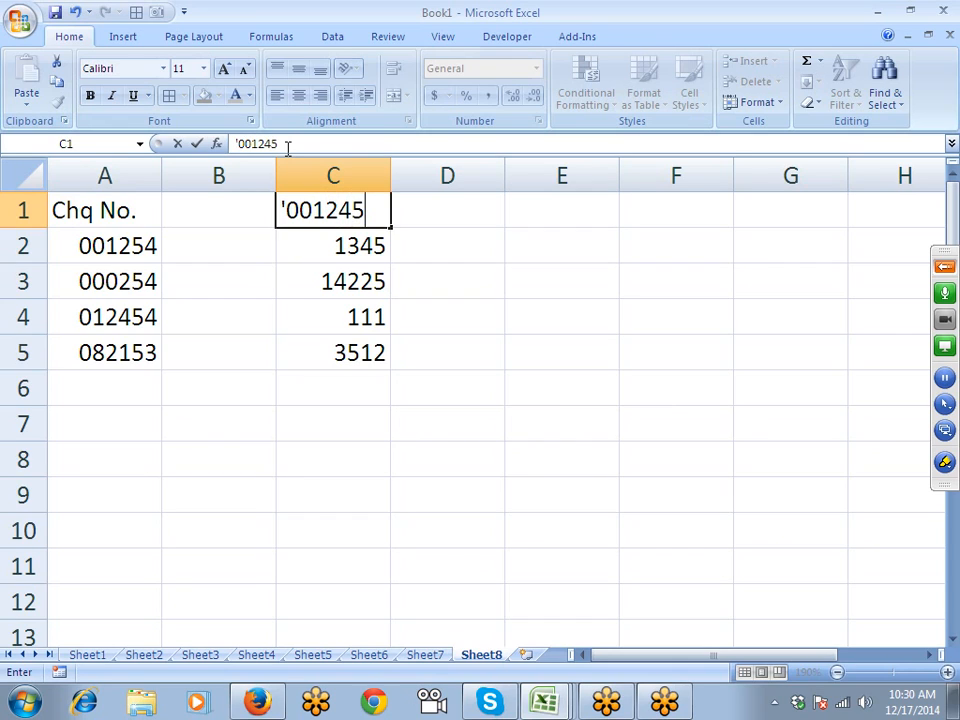
{"action": "key", "text": "BackSpace"}
{"action": "key", "text": "BackSpace"}
{"action": "type", "text": "54"}
{"action": "key", "text": "Return"}
- Move the C2:C5 numbers into D2:D5 and bring the 001254 text down into C2
{"action": "key", "text": "Up"}
{"action": "key", "text": "Down"}
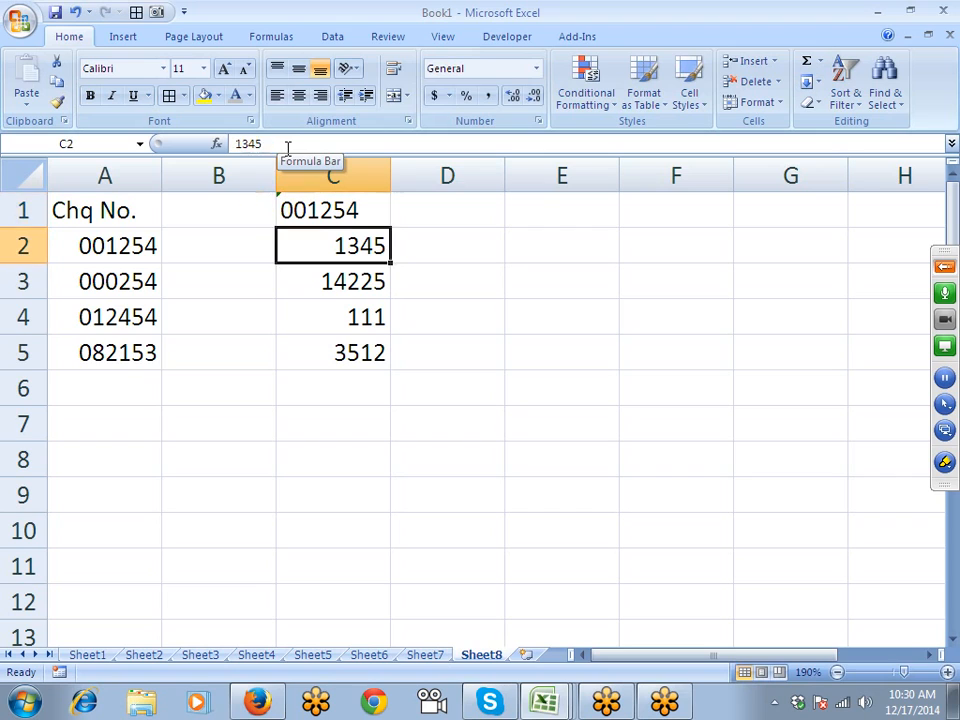
{"action": "key", "text": "Left"}
{"action": "key", "text": "Right"}
{"action": "key", "text": "shift+Down"}
{"action": "key", "text": "shift+Down"}
{"action": "key", "text": "shift+Down"}
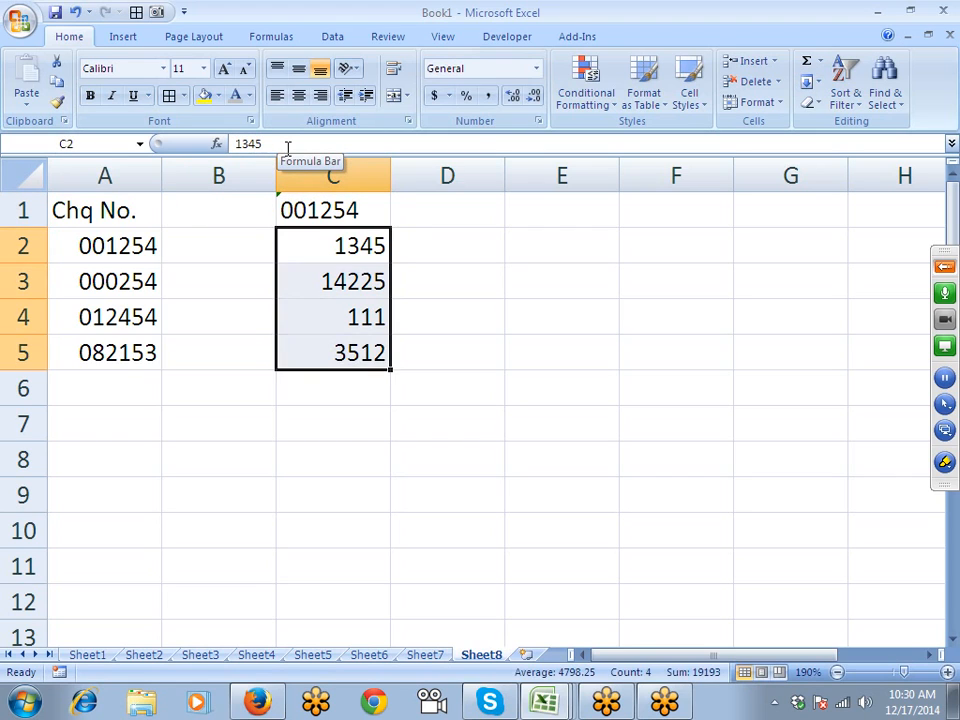
{"action": "key", "text": "ctrl+c"}
{"action": "key", "text": "Right"}
{"action": "key", "text": "ctrl+v"}
{"action": "key", "text": "Left"}
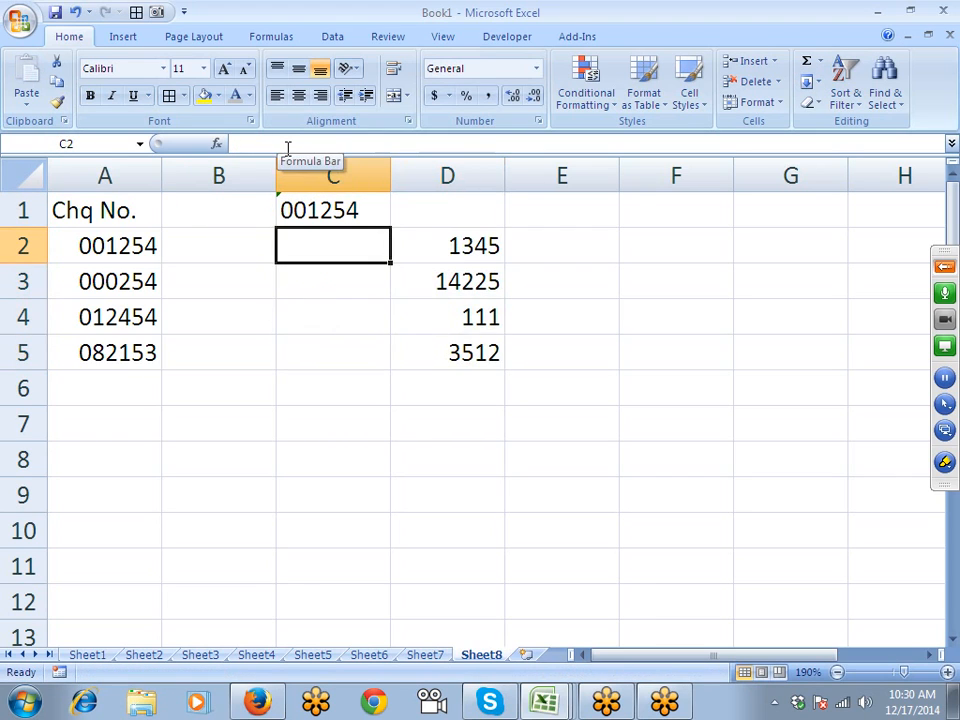
{"action": "key", "text": "ctrl+d"}
{"action": "key", "text": "Up"}
{"action": "key", "text": "Down"}
{"action": "key", "text": "Left"}
{"action": "type", "text": "="}
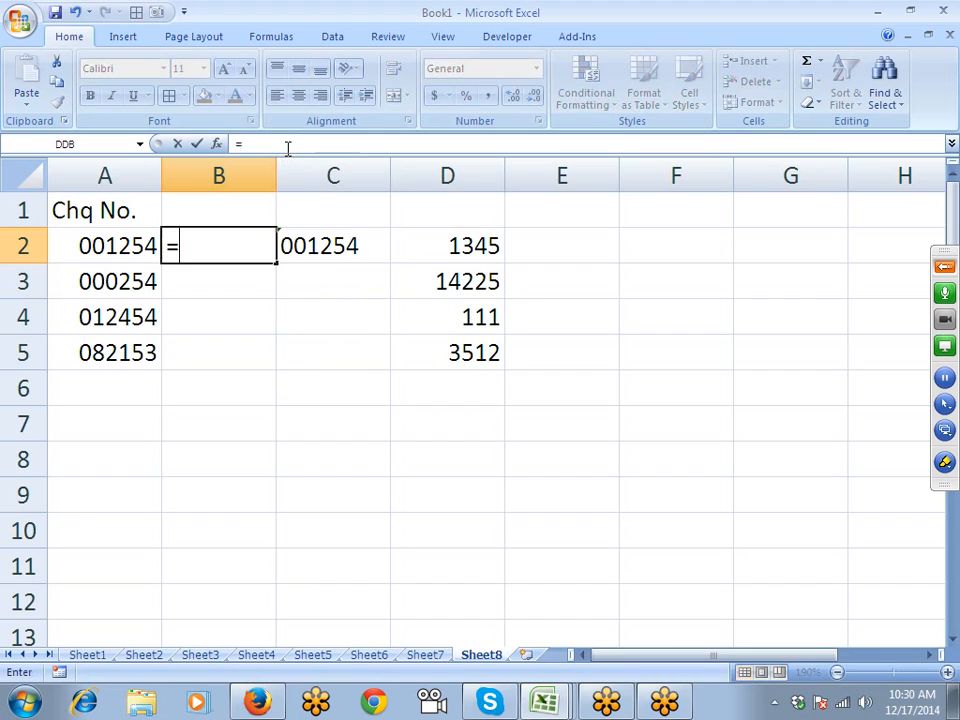
{"action": "key", "text": "Left"}
{"action": "type", "text": "="}
{"action": "key", "text": "Right"}
{"action": "key", "text": "Return"}
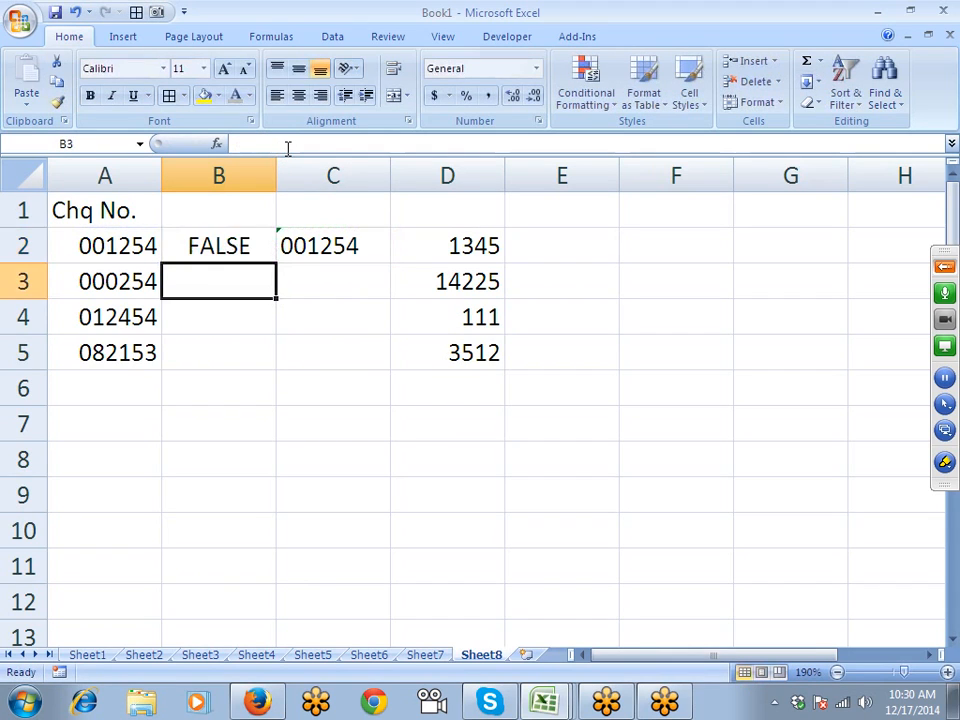
{"action": "key", "text": "Up"}
{"action": "key", "text": "Left"}
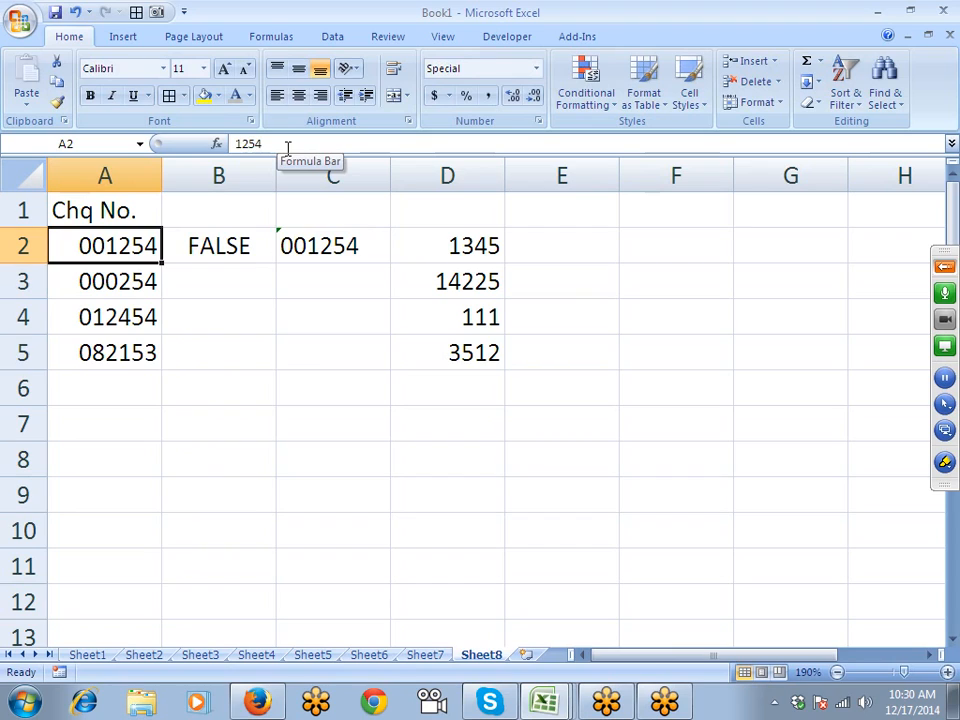
{"action": "key", "text": "Right"}
{"action": "key", "text": "Right"}
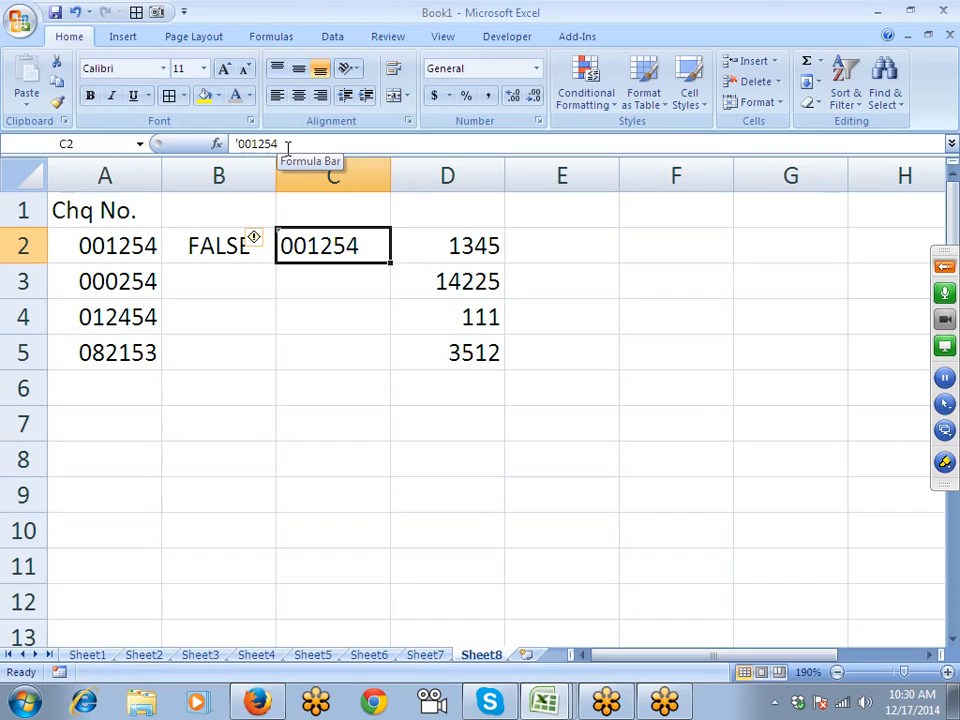
{"action": "key", "text": "Left"}
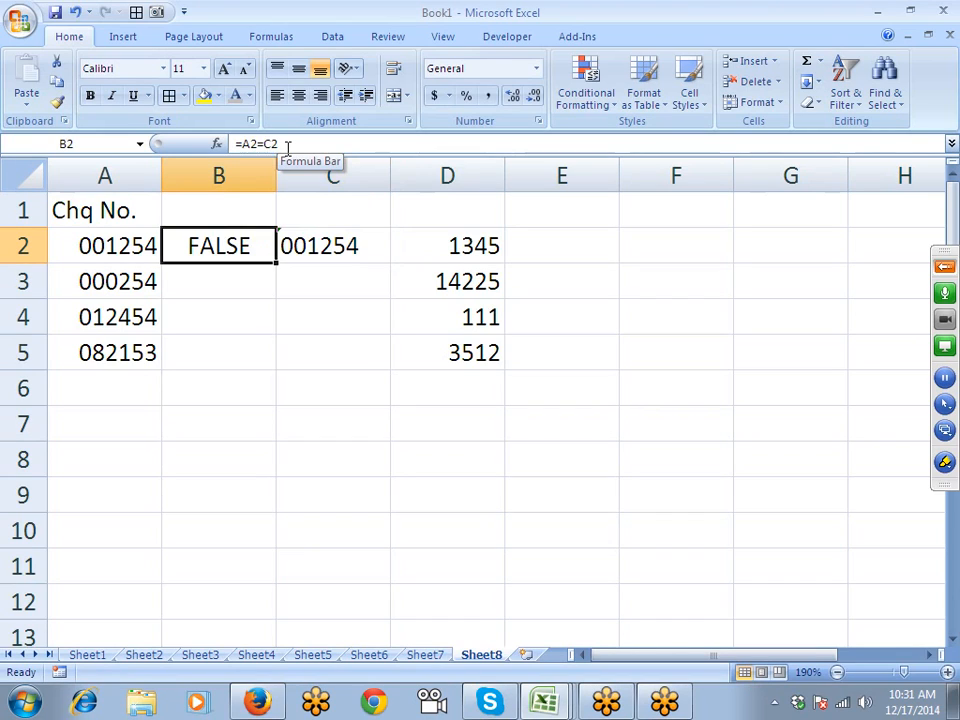
{"action": "key", "text": "Delete"}
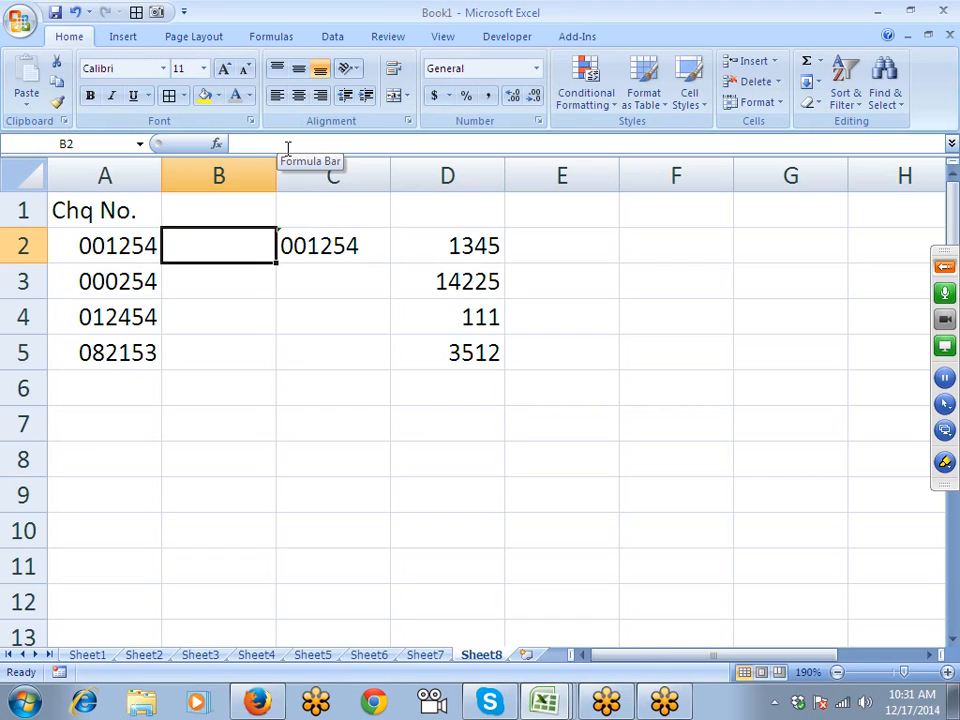
{"action": "key", "text": "Right"}
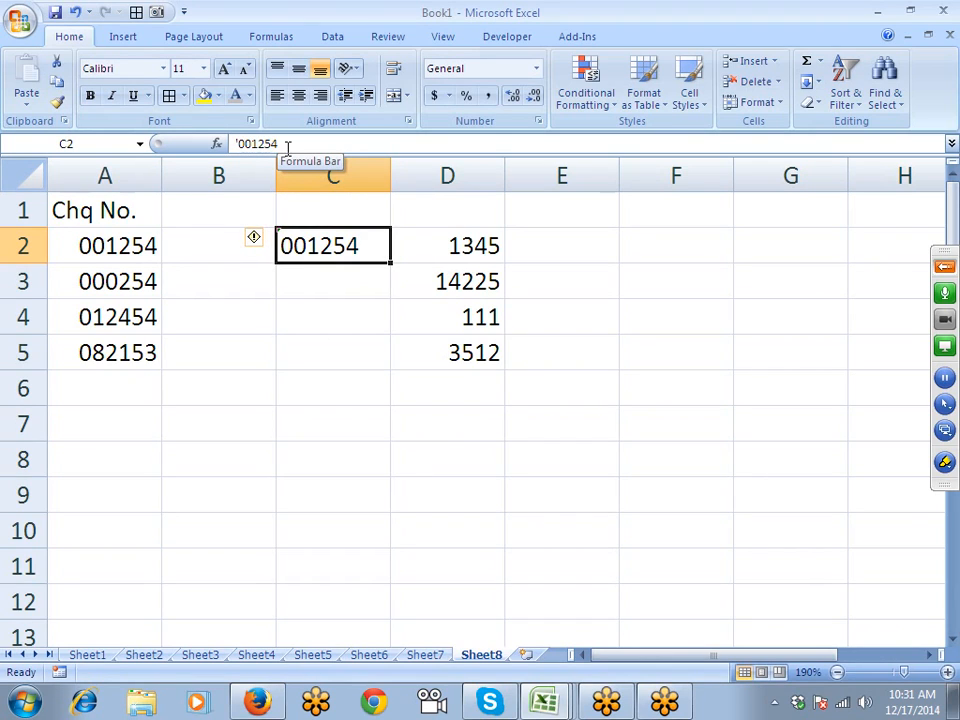
{"action": "key", "text": "Left"}
{"action": "key", "text": "Left"}
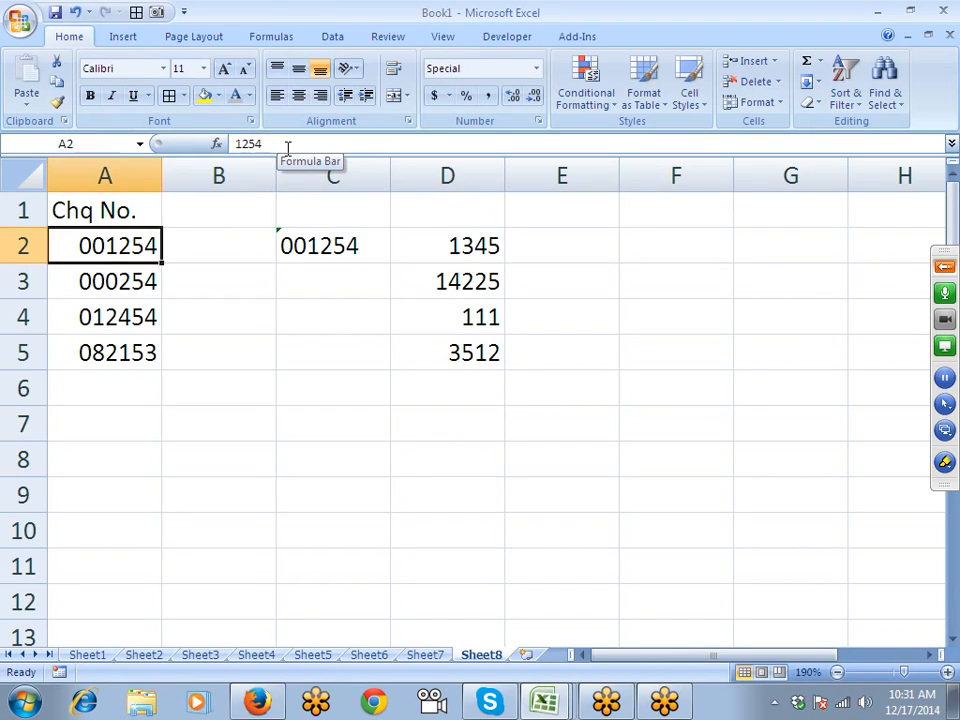
{"action": "key", "text": "Right"}
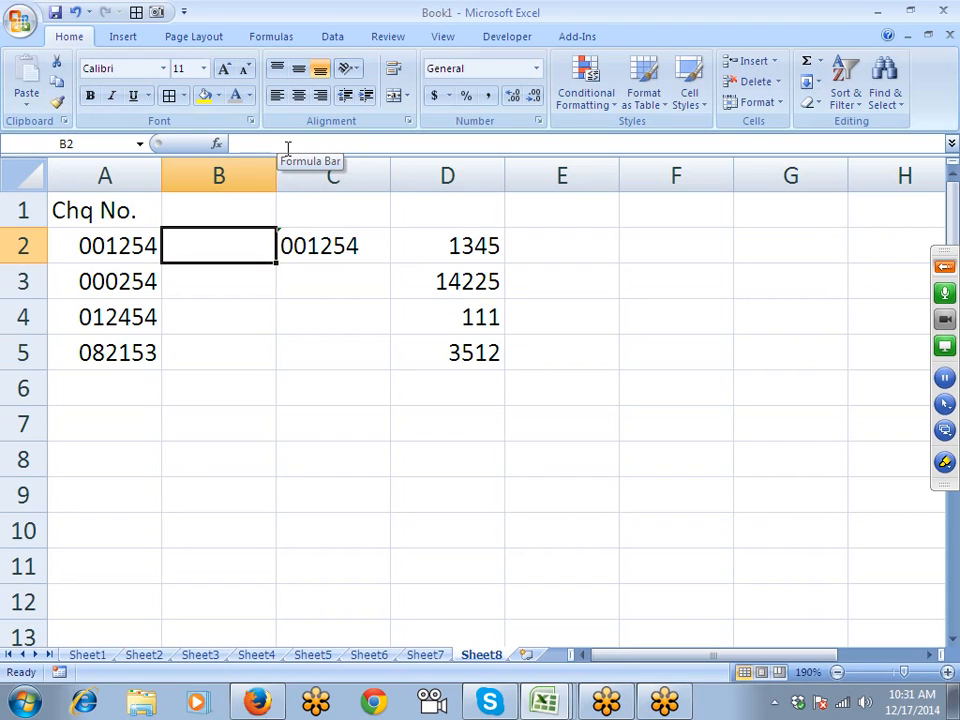
- Enter =TEXT(A2,"000000") in B2 and fill it down to B5
{"action": "left_click", "coordinate": [287, 148]}
{"action": "type", "text": "e"}
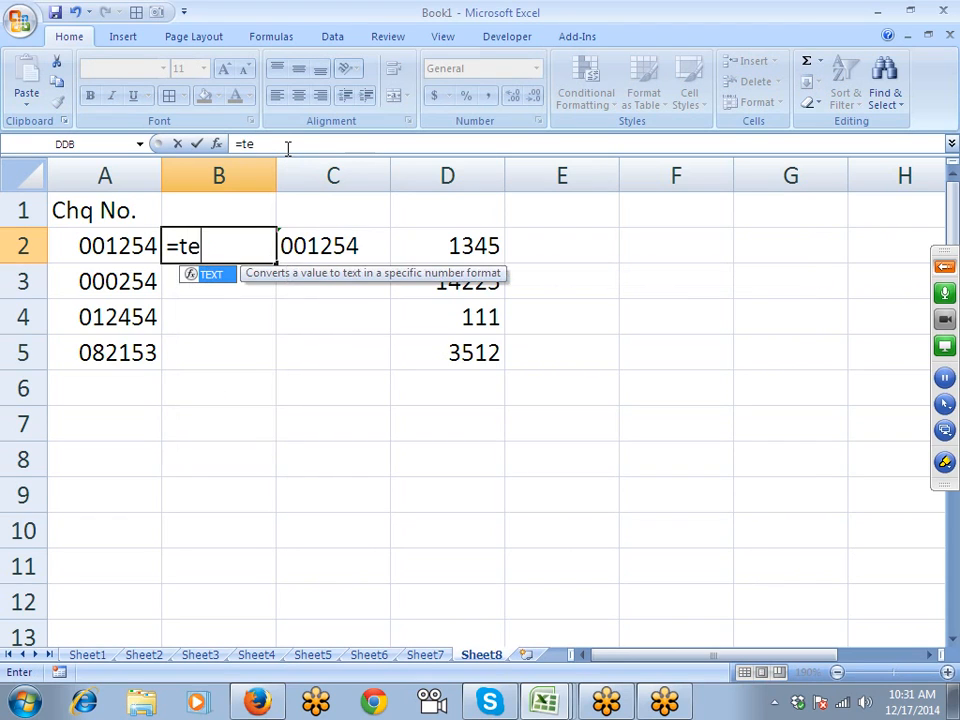
{"action": "key", "text": "Tab"}
{"action": "key", "text": "Left"}
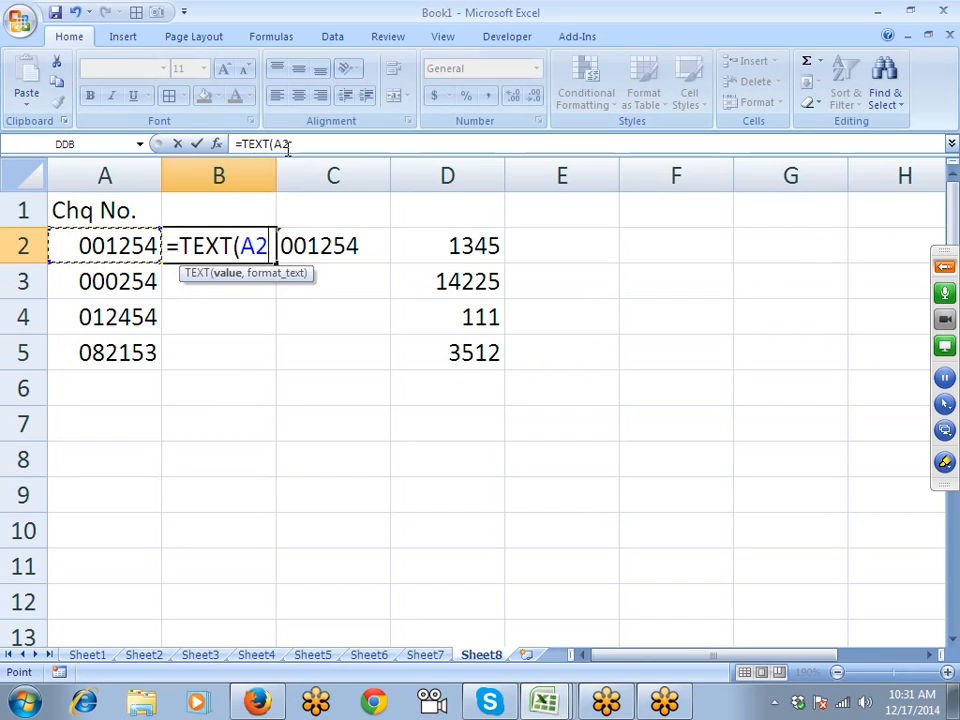
{"action": "type", "text": ",\"00000"}
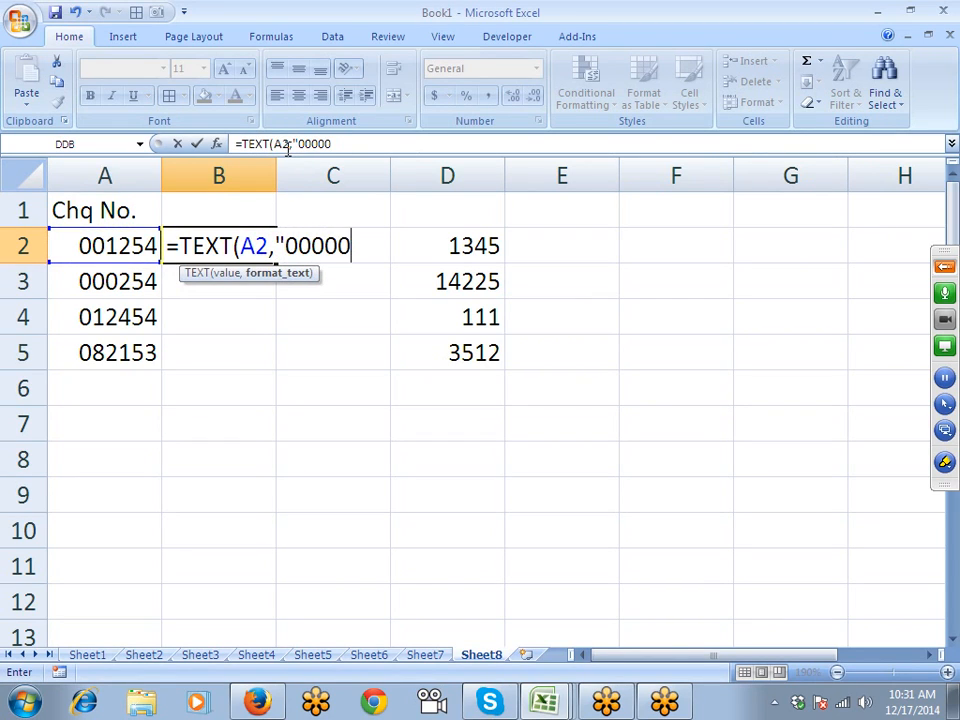
{"action": "type", "text": "0\")"}
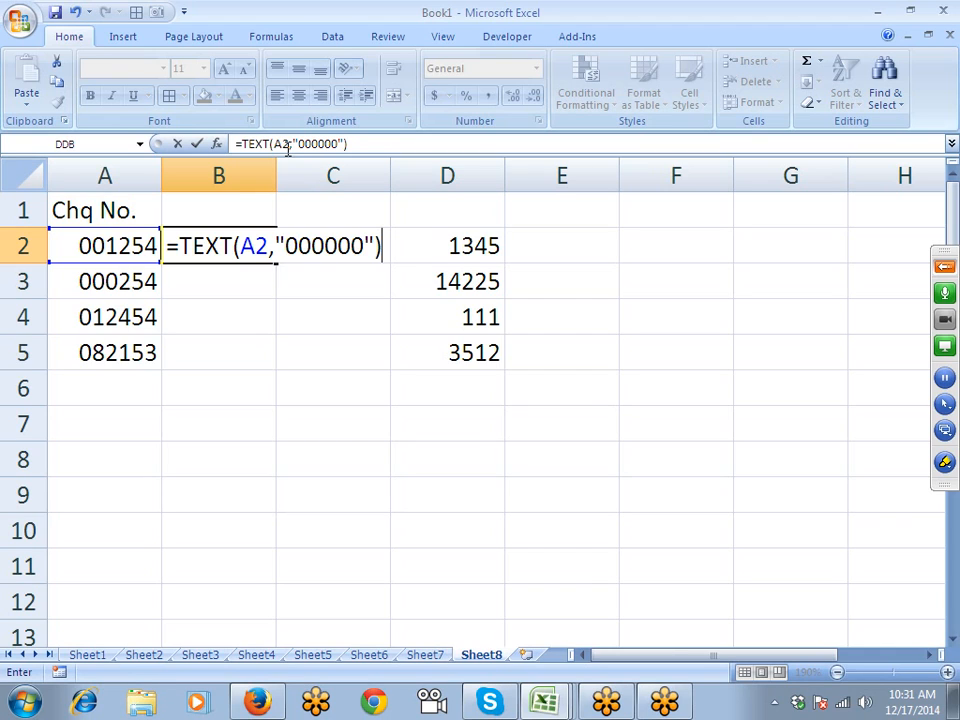
{"action": "key", "text": "Return"}
{"action": "key", "text": "Up"}
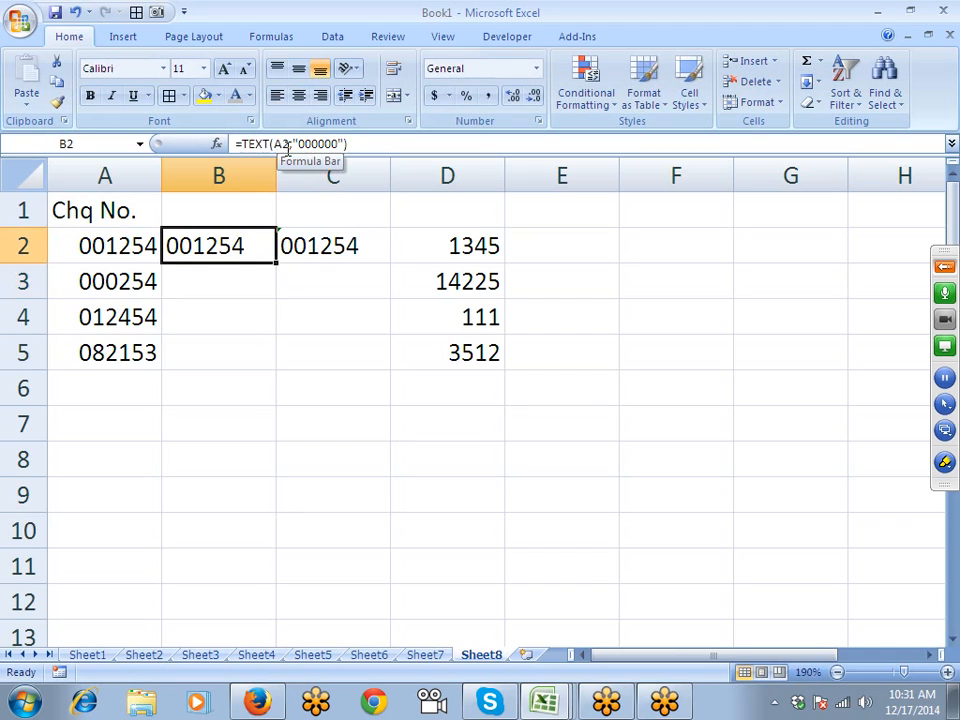
{"action": "key", "text": "shift+Down"}
{"action": "key", "text": "shift+Down"}
{"action": "key", "text": "shift+Down"}
{"action": "key", "text": "ctrl+d"}
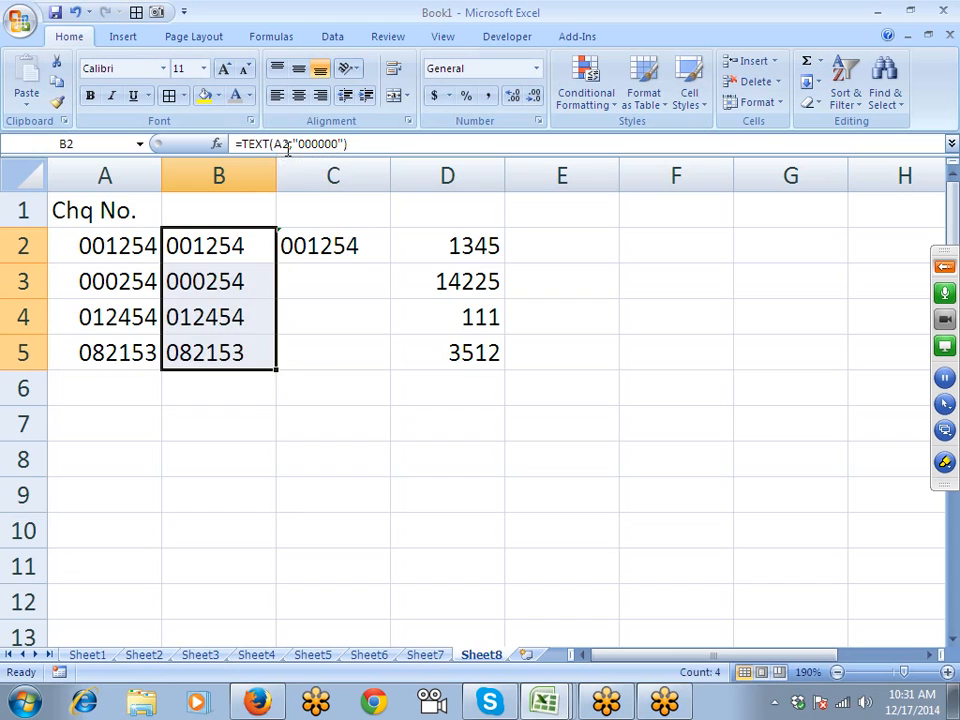
- Add a comparison formula in column C that returns TRUE
{"action": "key", "text": "Right"}
{"action": "key", "text": "Down"}
{"action": "type", "text": "="}
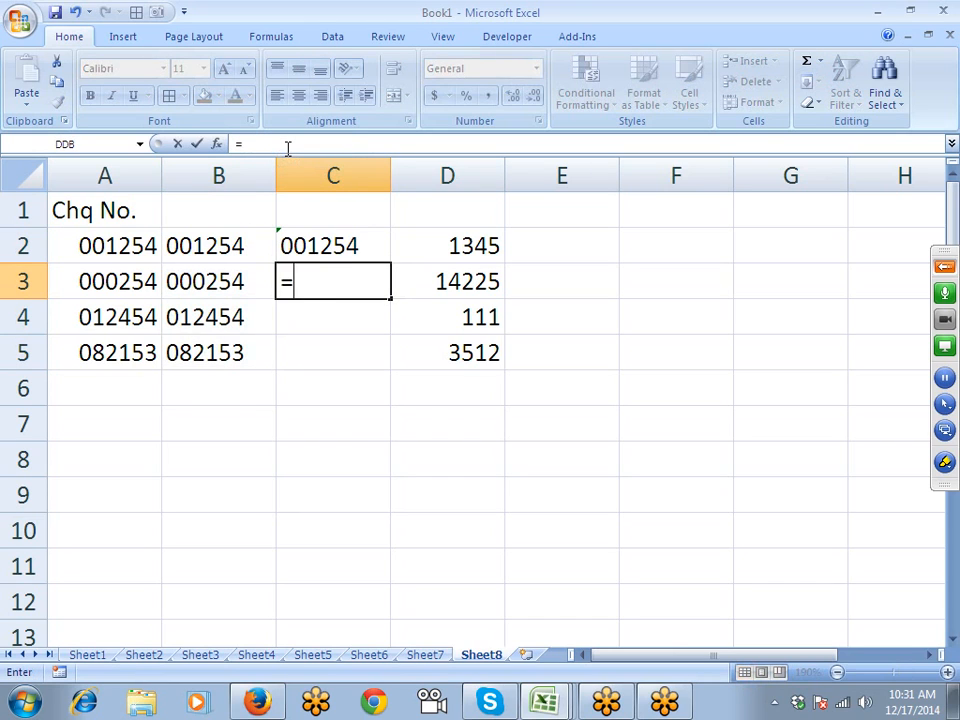
{"action": "key", "text": "Up"}
{"action": "type", "text": "="}
{"action": "key", "text": "Up"}
{"action": "key", "text": "Return"}
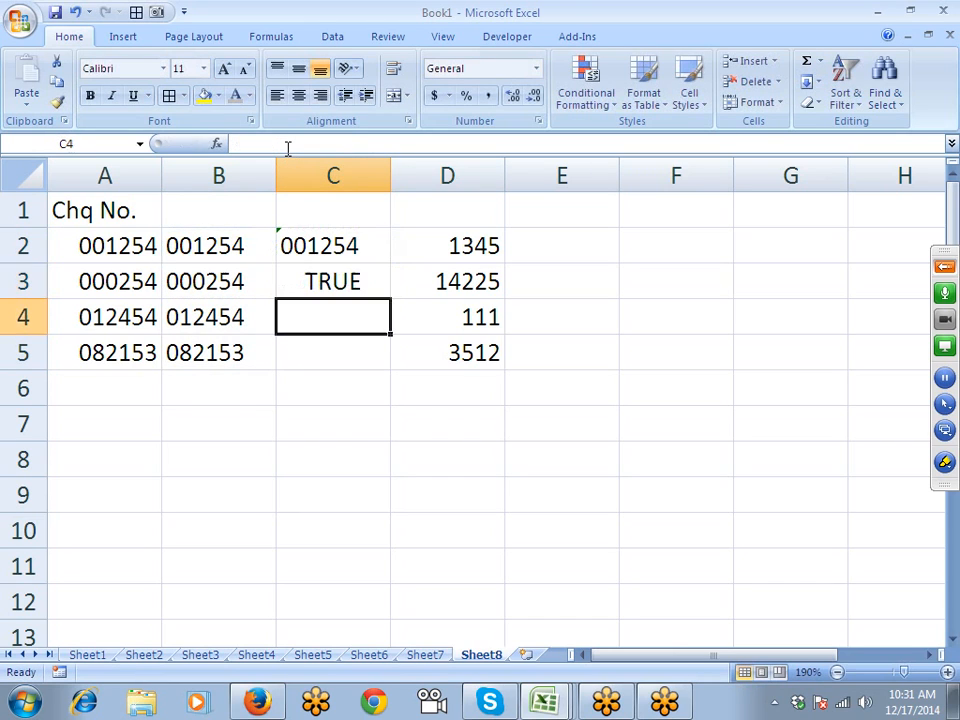
- Select B2:D5 and delete its contents, leaving only column A
{"action": "key", "text": "Up"}
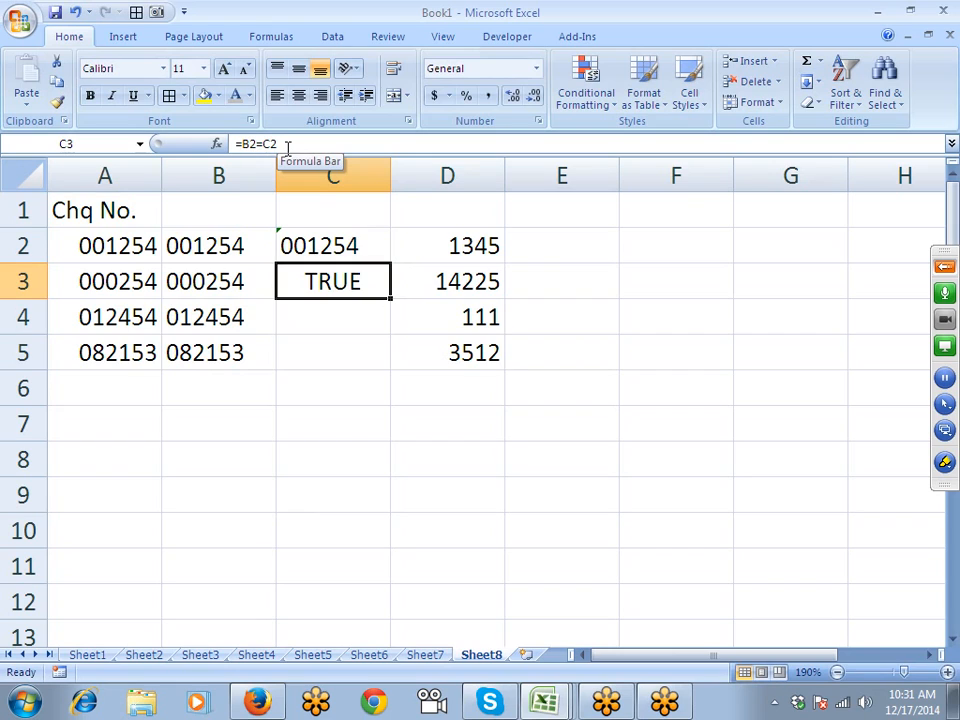
{"action": "key", "text": "Left"}
{"action": "key", "text": "Up"}
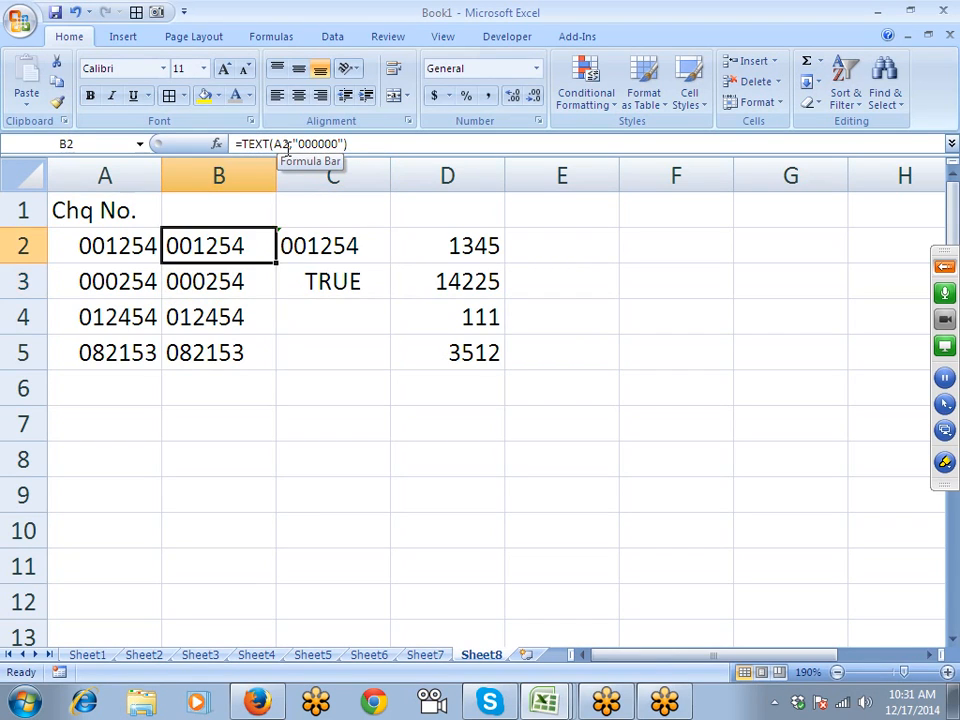
{"action": "key", "text": "shift+Right"}
{"action": "key", "text": "shift+Right"}
{"action": "key", "text": "shift+Down"}
{"action": "key", "text": "shift+Down"}
{"action": "key", "text": "shift+Down"}
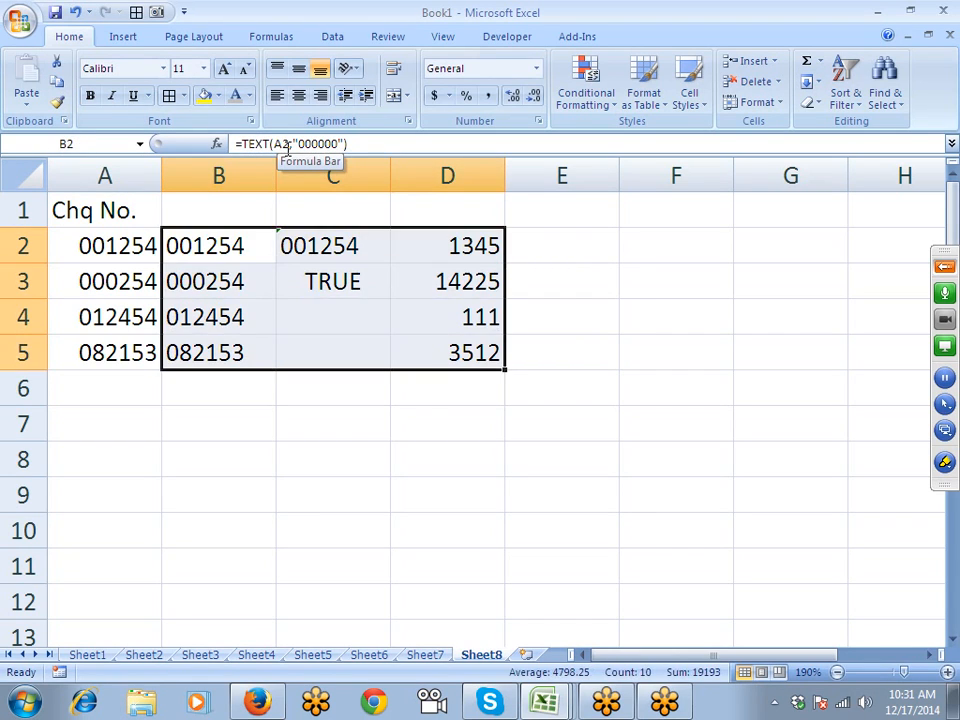
{"action": "key", "text": "Delete"}
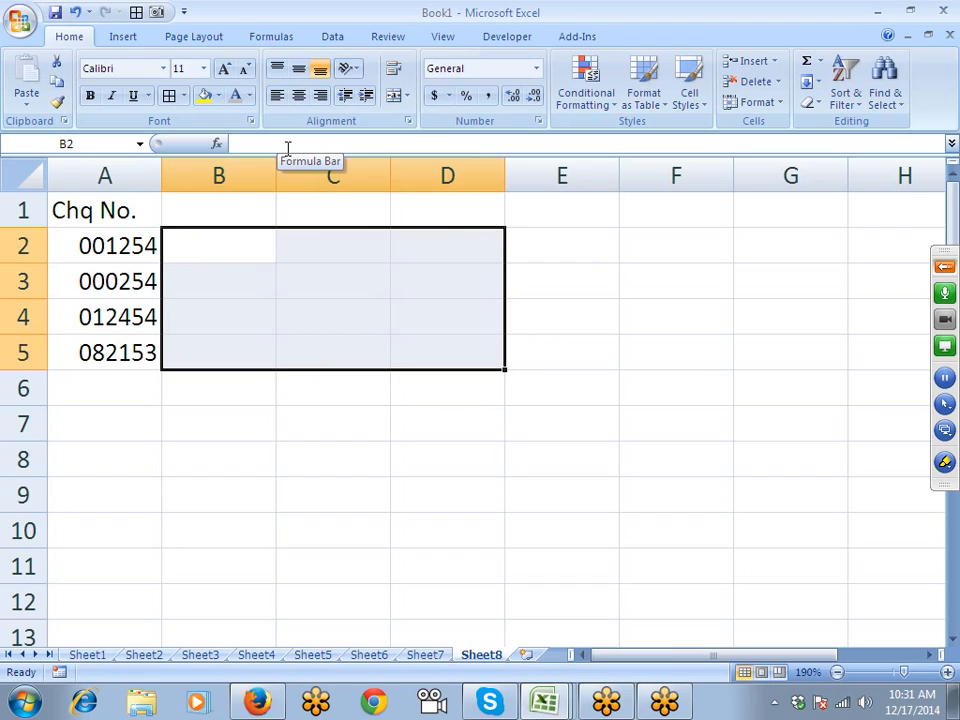
- Add a Mobile heading in B1, then clear a mobile number typed with +91 in B2
{"action": "key", "text": "Up"}
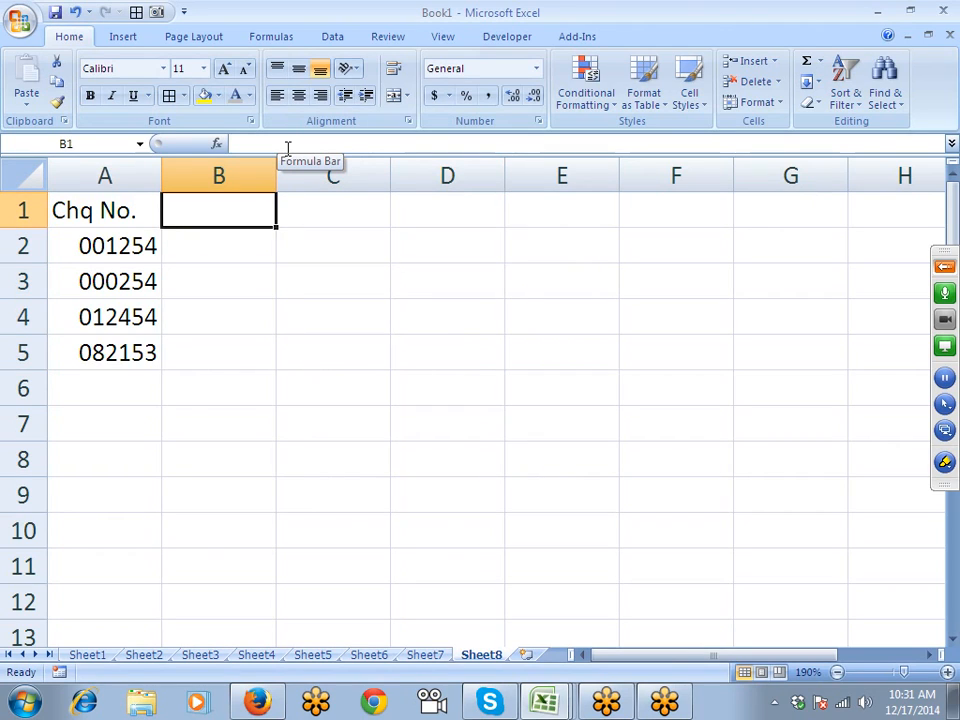
{"action": "type", "text": "Mobile"}
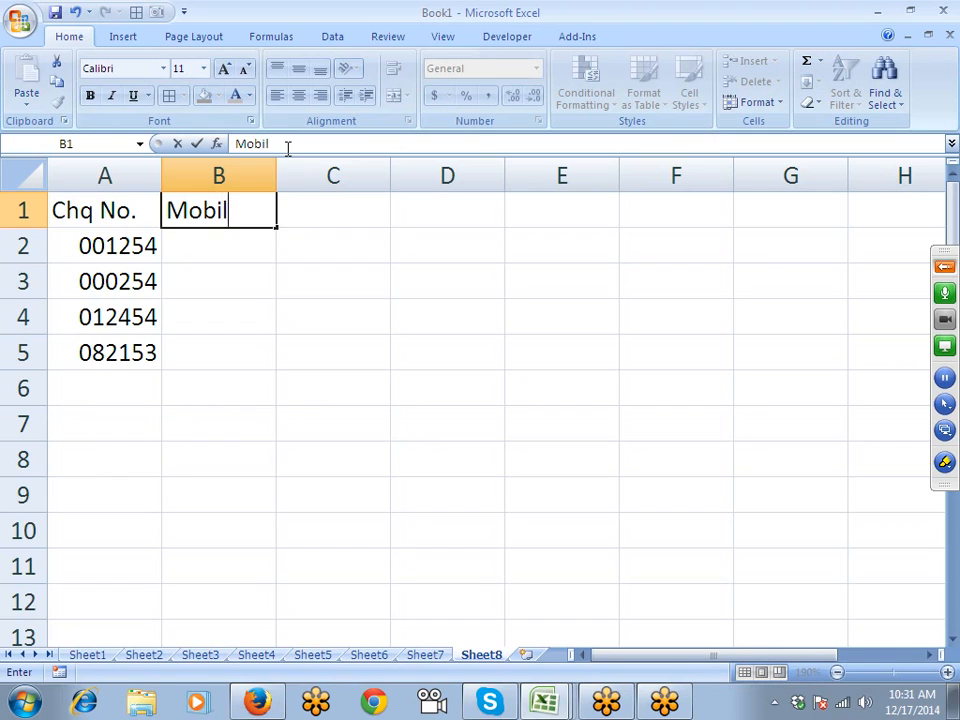
{"action": "key", "text": "Return"}
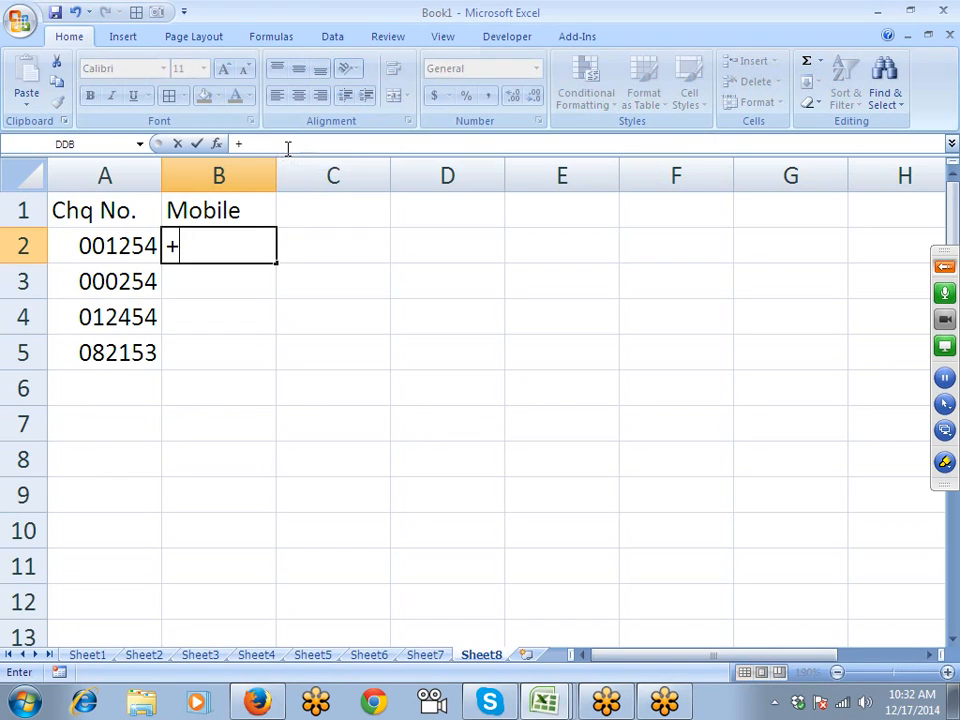
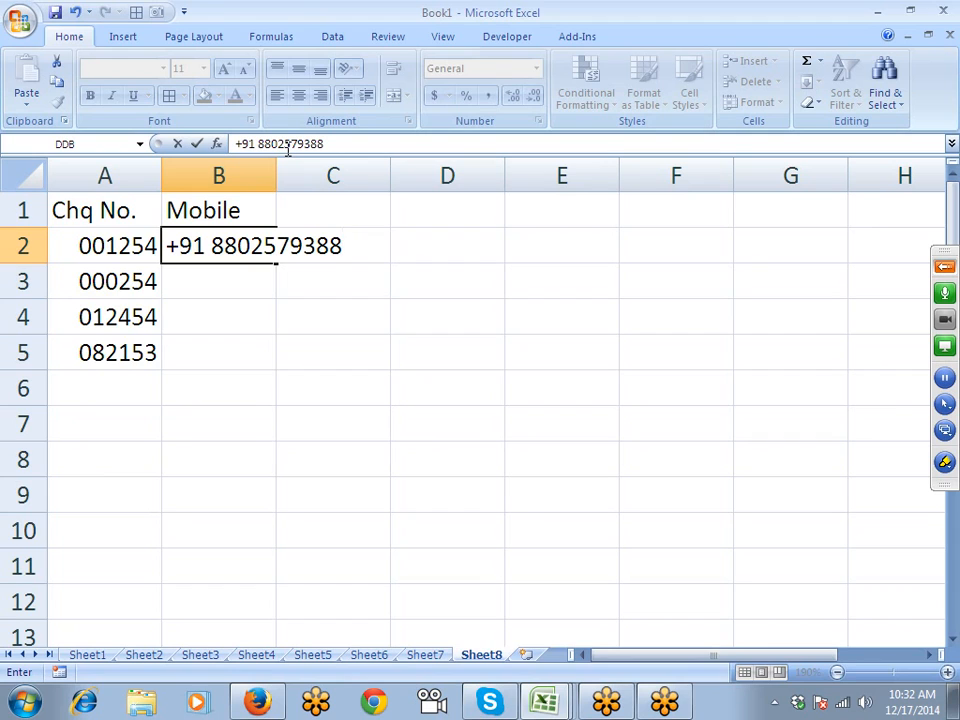
{"action": "key", "text": "Return"}
{"action": "key", "text": "Return"}
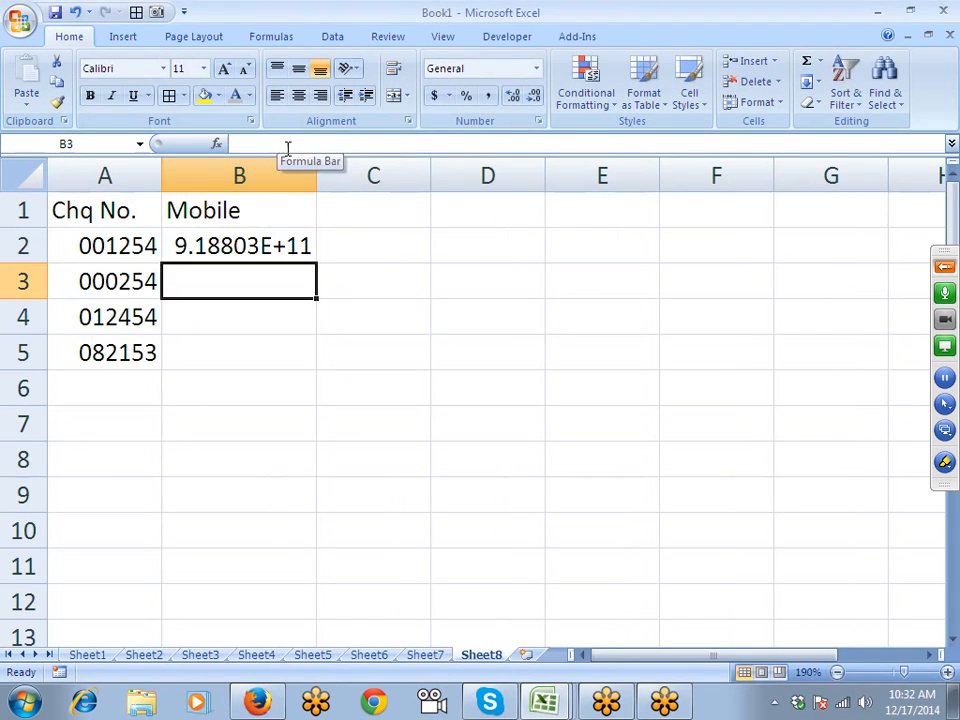
{"action": "key", "text": "Up"}
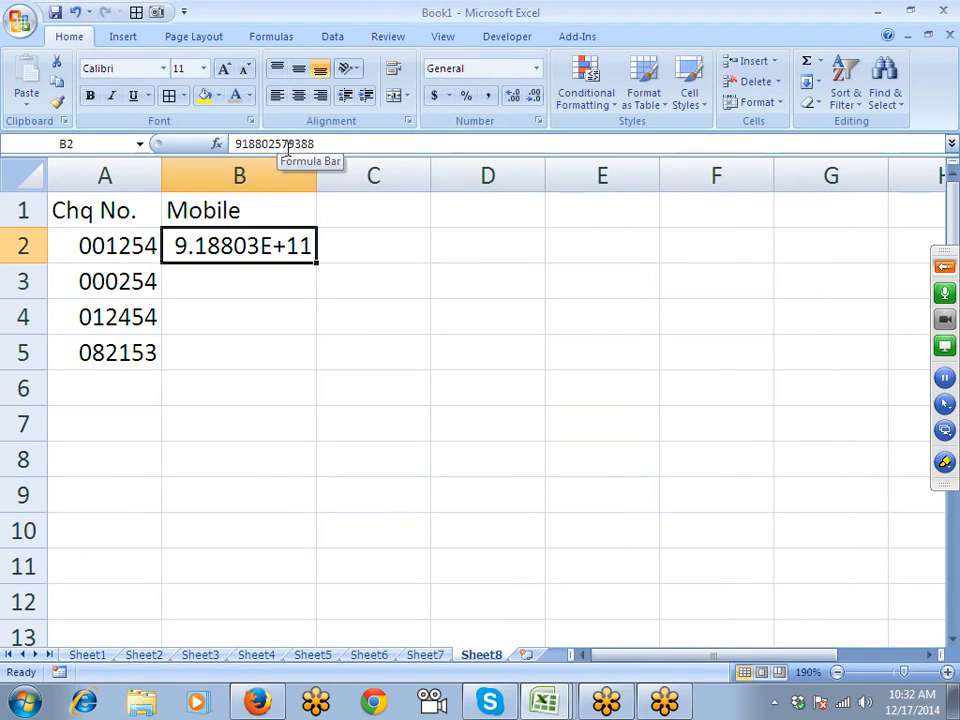
{"action": "key", "text": "Delete"}
{"action": "key", "text": "shift+Down"}
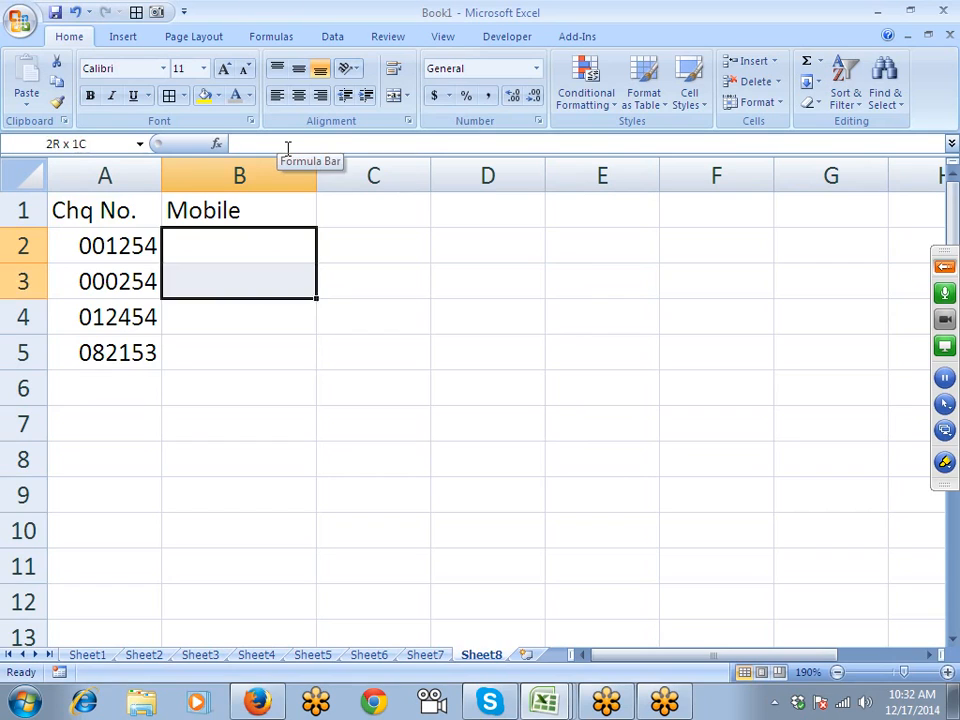
{"action": "key", "text": "shift+Down"}
{"action": "key", "text": "shift+Down"}
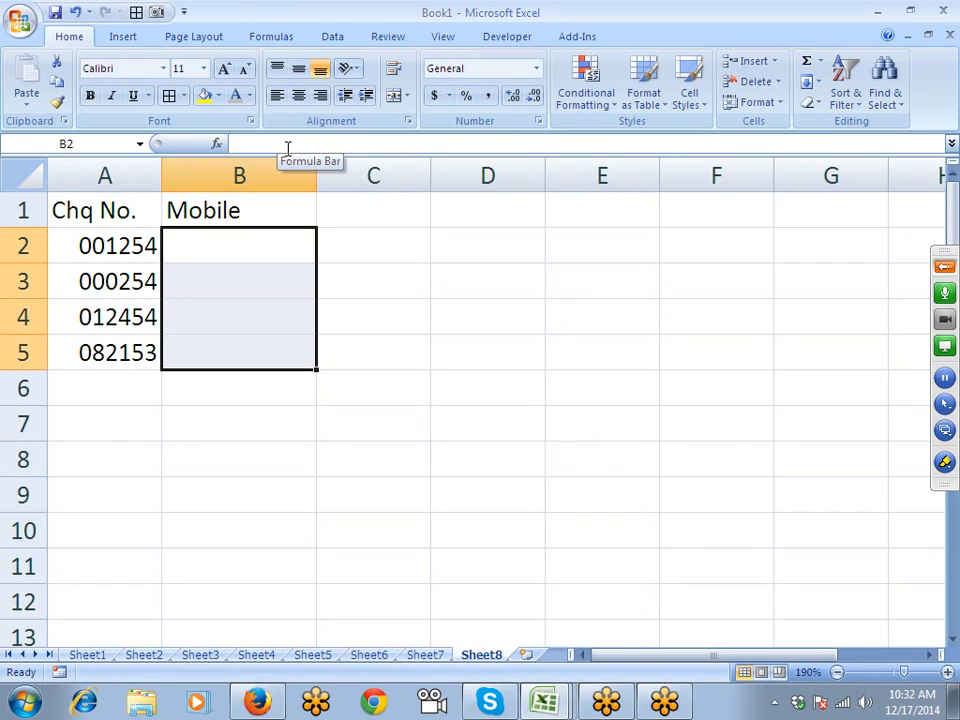
{"action": "left_click", "coordinate": [538, 121]}
{"action": "left_click", "coordinate": [352, 312]}
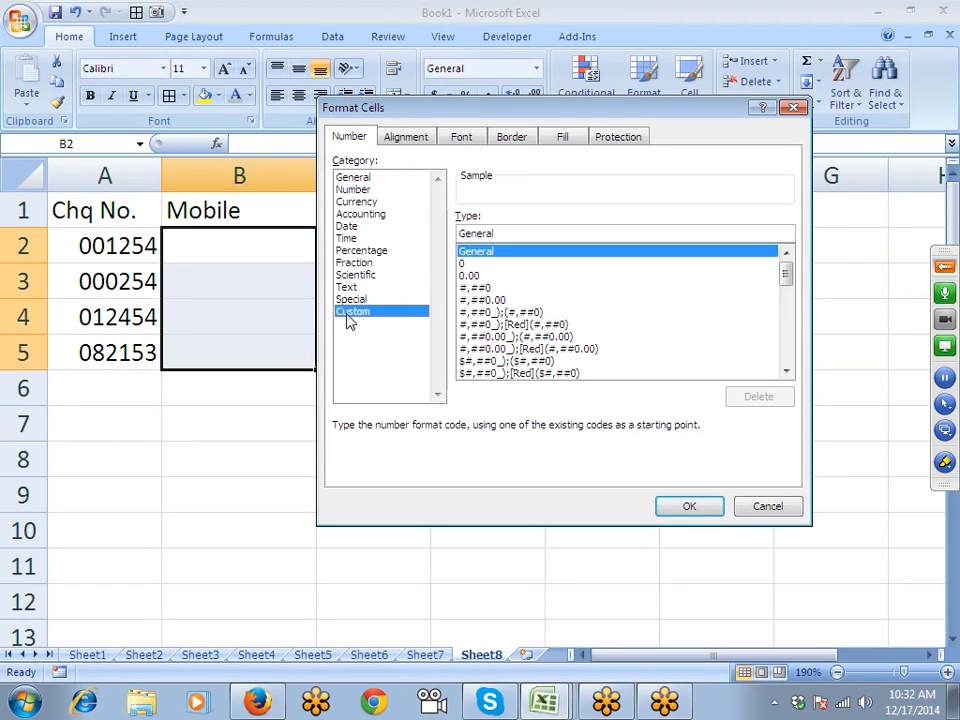
{"action": "left_click_drag", "start_coordinate": [497, 232], "coordinate": [447, 240]}
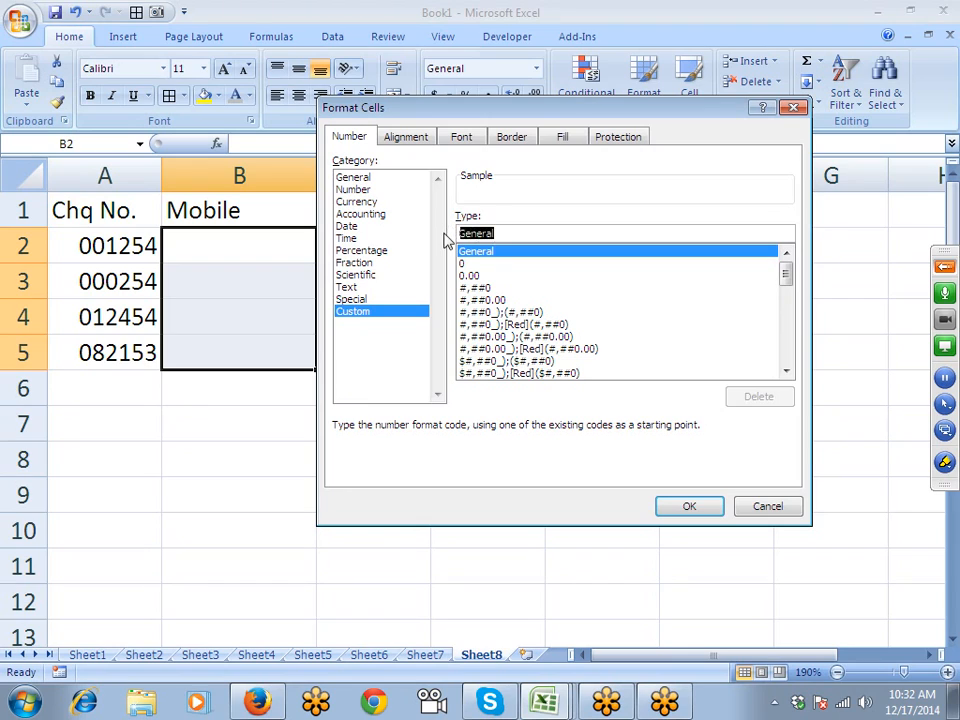
{"action": "type", "text": "+91 "}
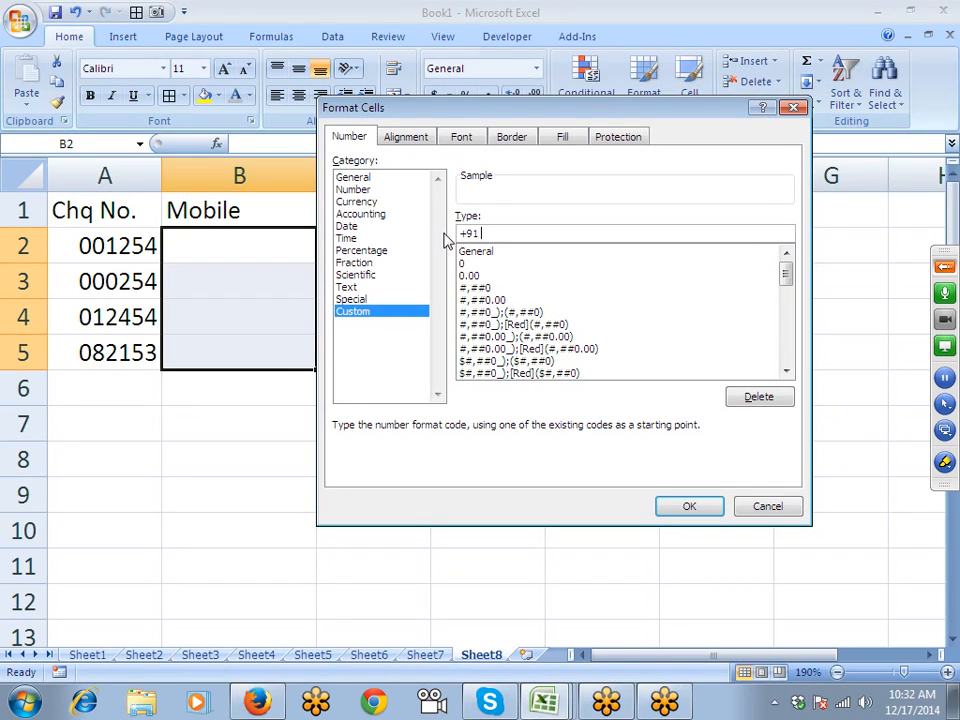
{"action": "type", "text": "0000000000"}
{"action": "key", "text": "Return"}
- Enter a ten-digit mobile number in B2 and 2578 in B3
{"action": "key", "text": "Up"}
{"action": "key", "text": "Down"}
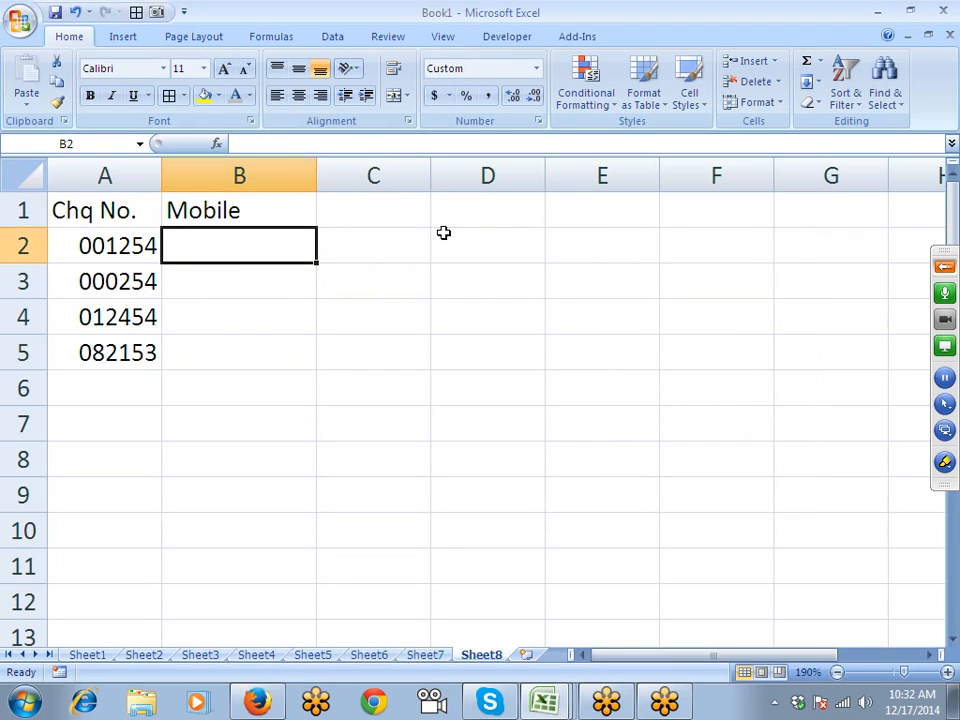
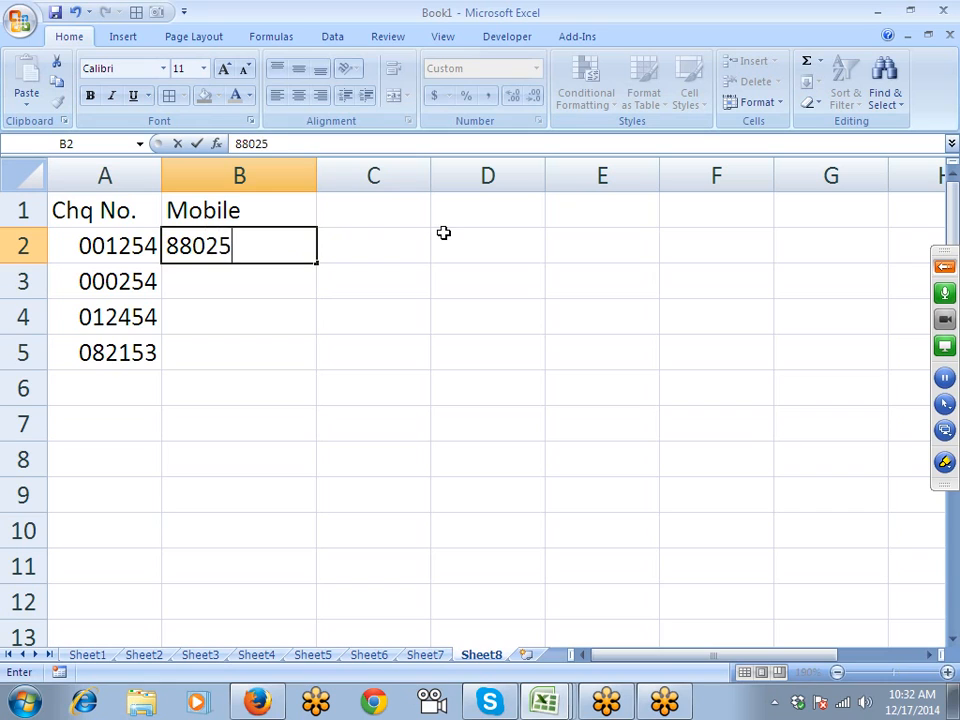
{"action": "key", "text": "Return"}
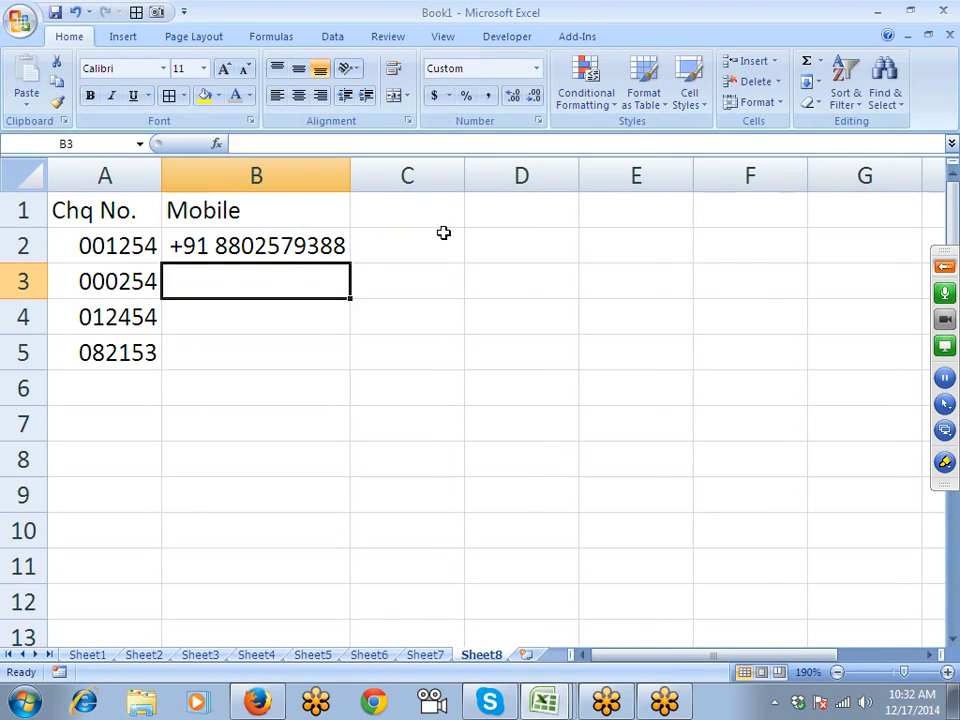
{"action": "type", "text": "2578"}
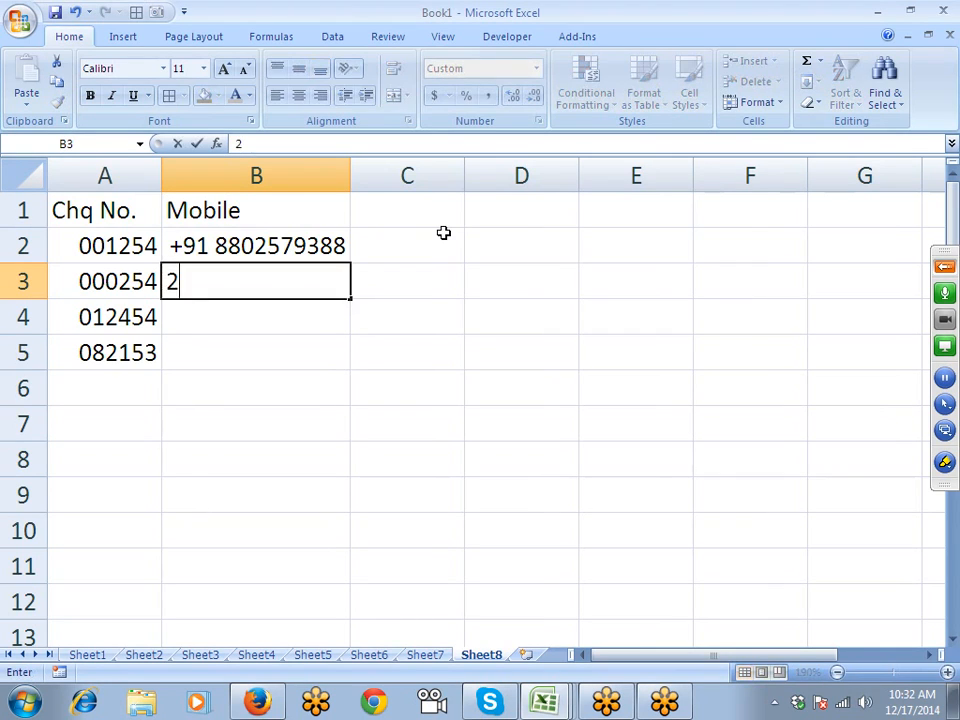
{"action": "key", "text": "Return"}
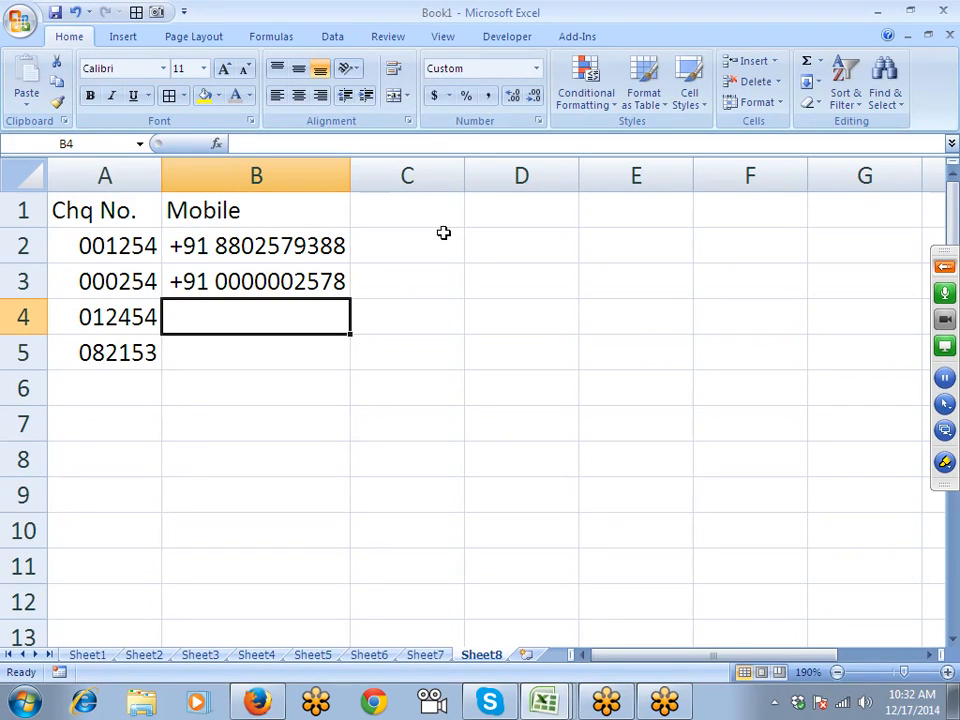
{"action": "key", "text": "Up"}
{"action": "key", "text": "Up"}
{"action": "key", "text": "Left"}
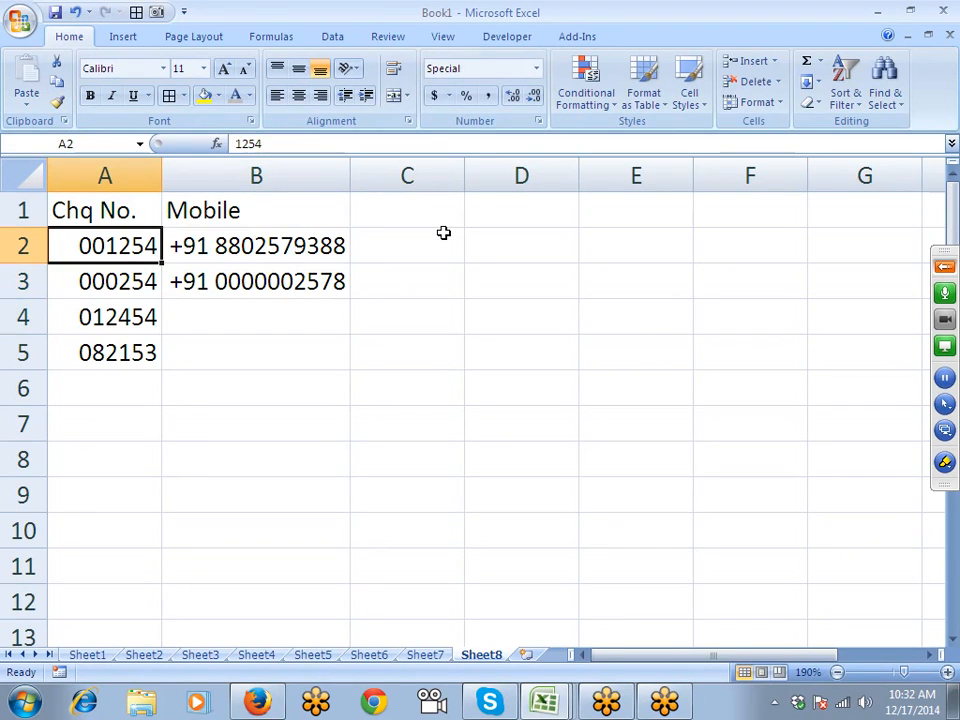
{"action": "key", "text": "Right"}
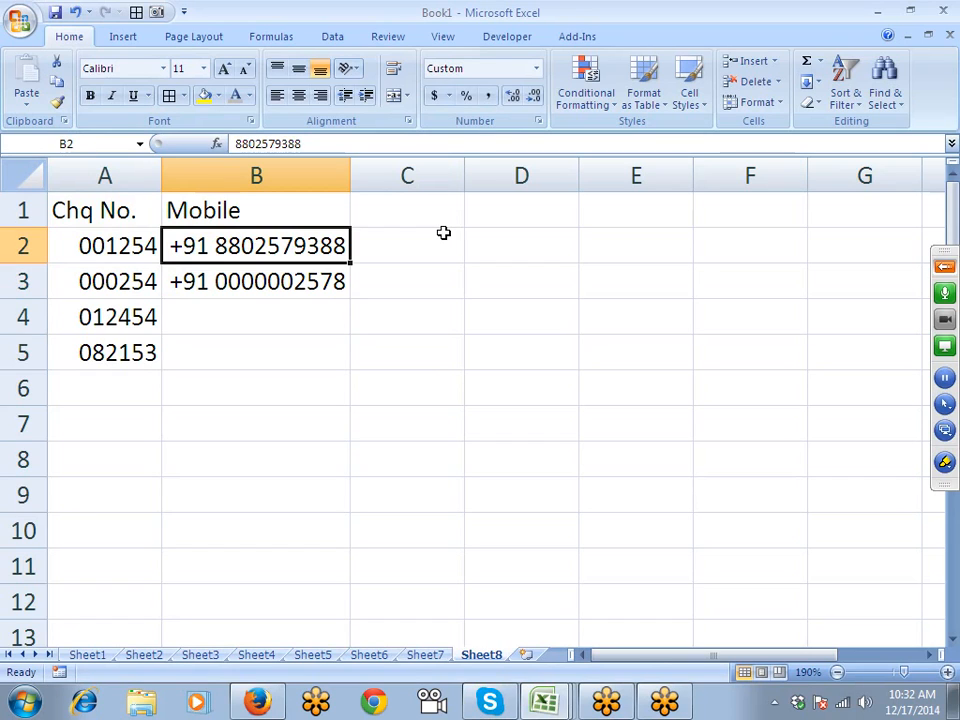
{"action": "key", "text": "shift+Down"}
{"action": "key", "text": "shift+Down"}
{"action": "key", "text": "shift+Down"}
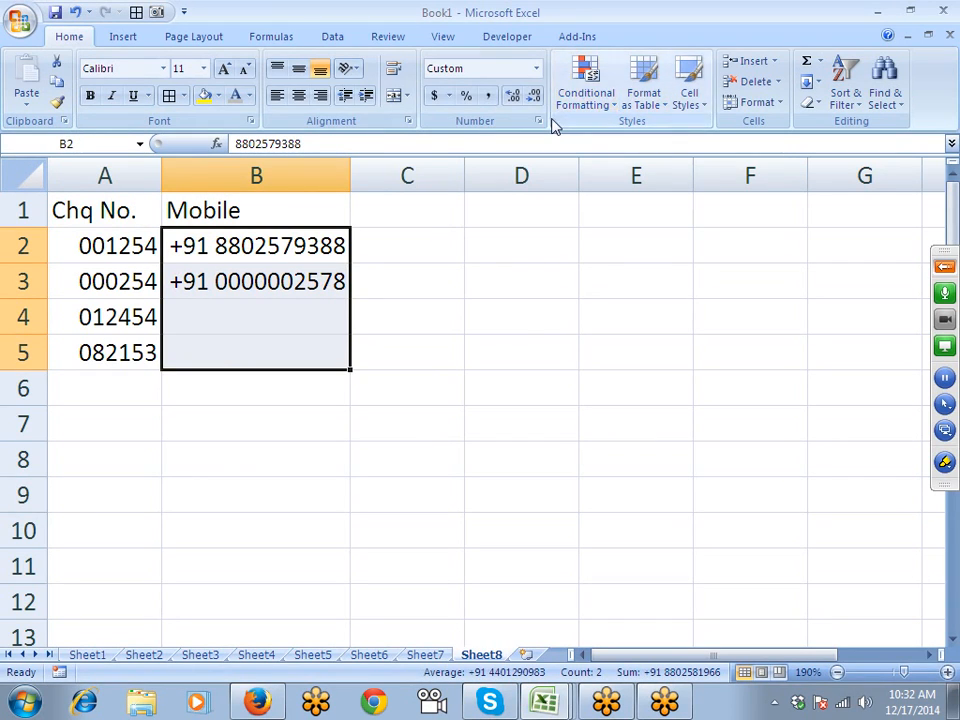
- Change the B2:B5 format to +91 ########## so B3 shows +91 2578
{"action": "left_click", "coordinate": [540, 121]}
{"action": "left_click_drag", "start_coordinate": [555, 232], "coordinate": [482, 233]}
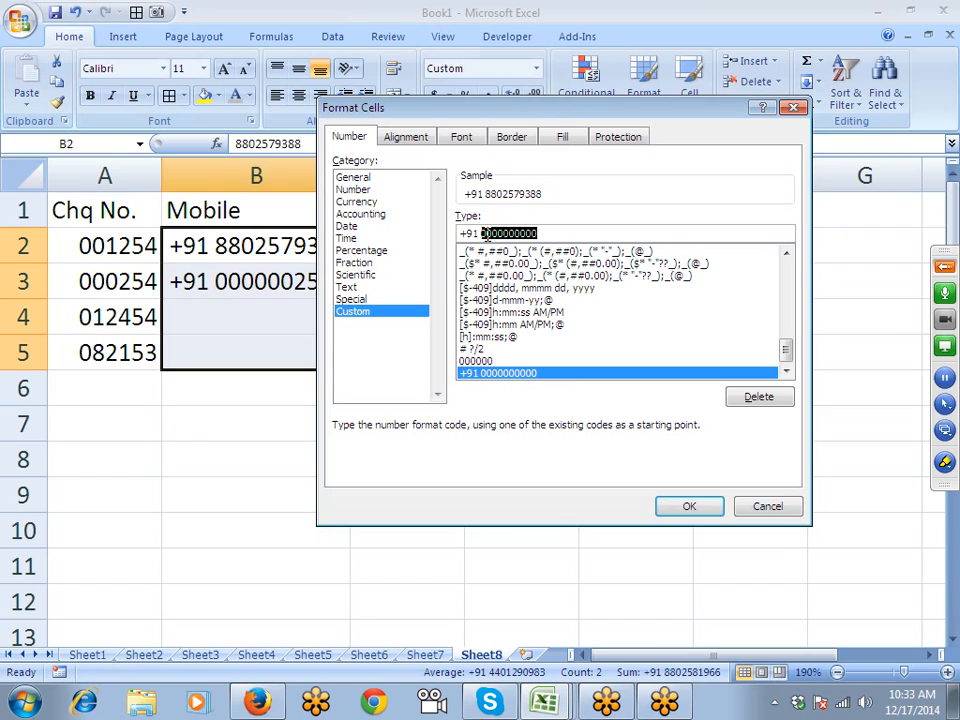
{"action": "type", "text": "#"}
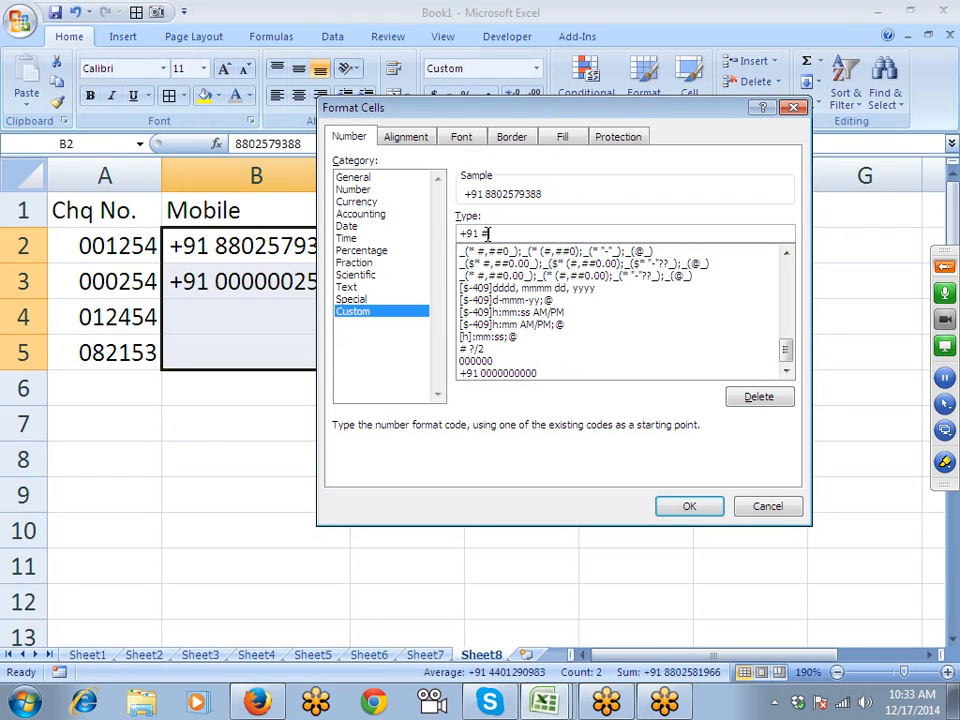
{"action": "type", "text": "#########"}
{"action": "key", "text": "Return"}
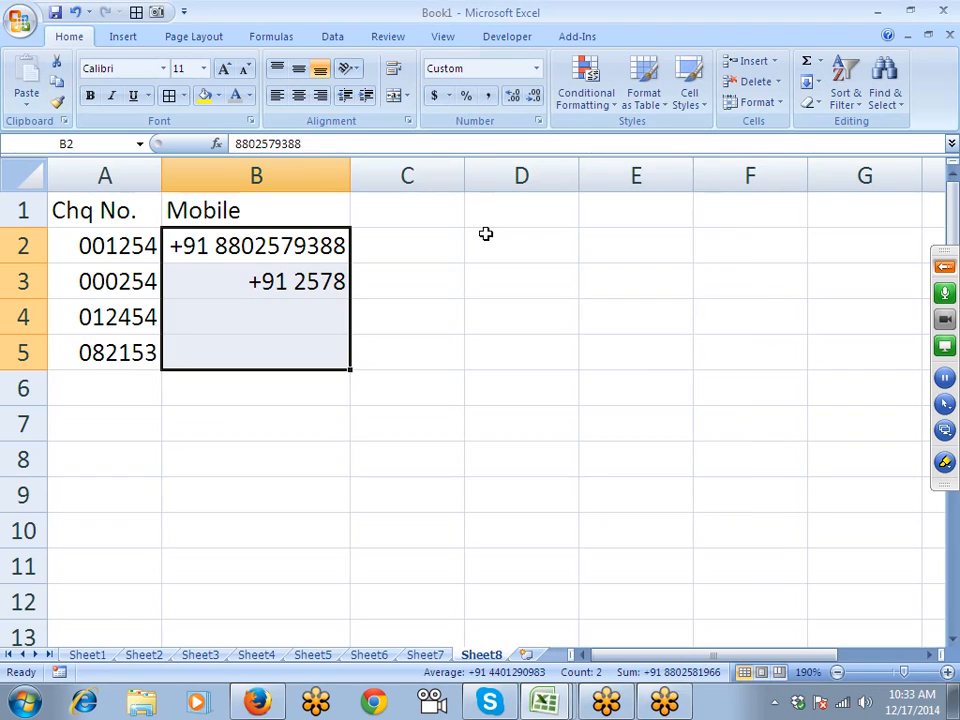
{"action": "key", "text": "Up"}
{"action": "key", "text": "Right"}
- Add a Tel heading in C1 and format C2:C5 as +91 011 ########
{"action": "type", "text": "Tel"}
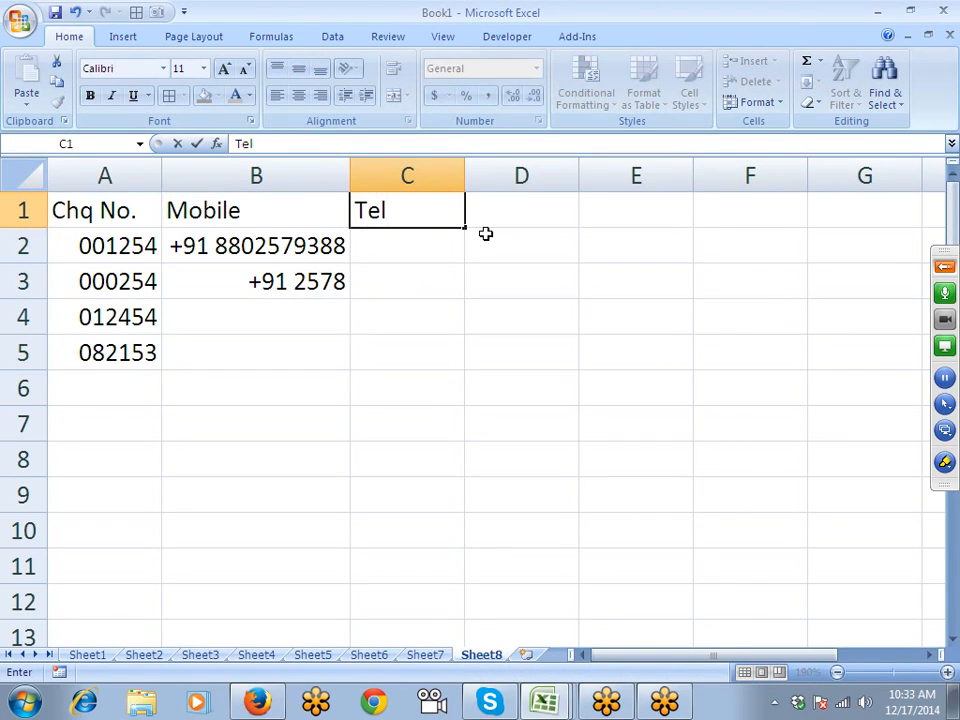
{"action": "key", "text": "Return"}
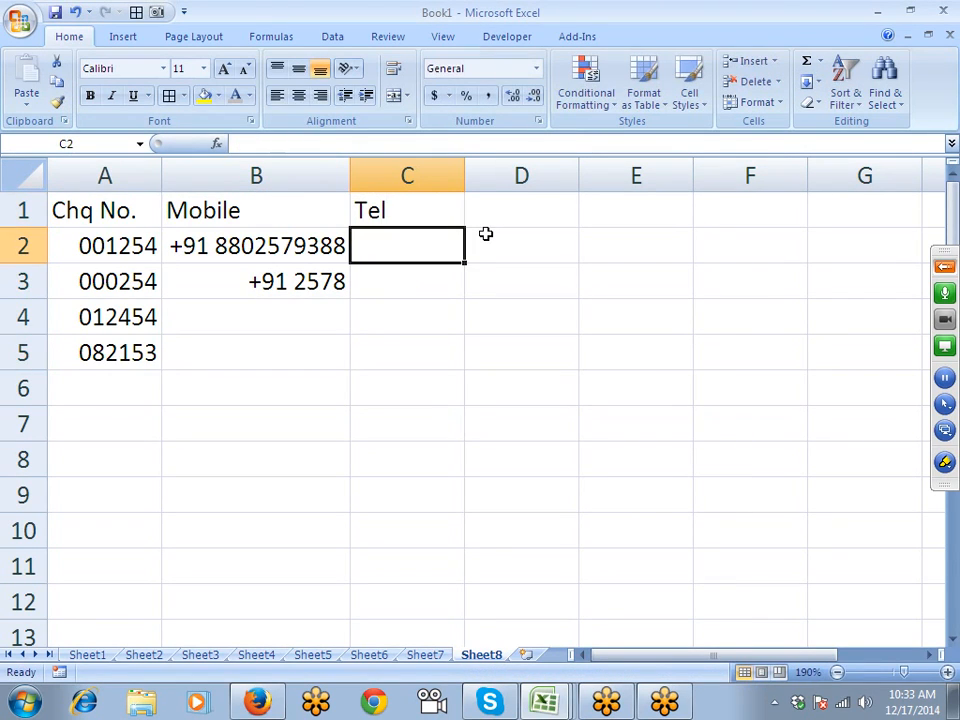
{"action": "key", "text": "shift+Down"}
{"action": "key", "text": "shift+Down"}
{"action": "key", "text": "shift+Down"}
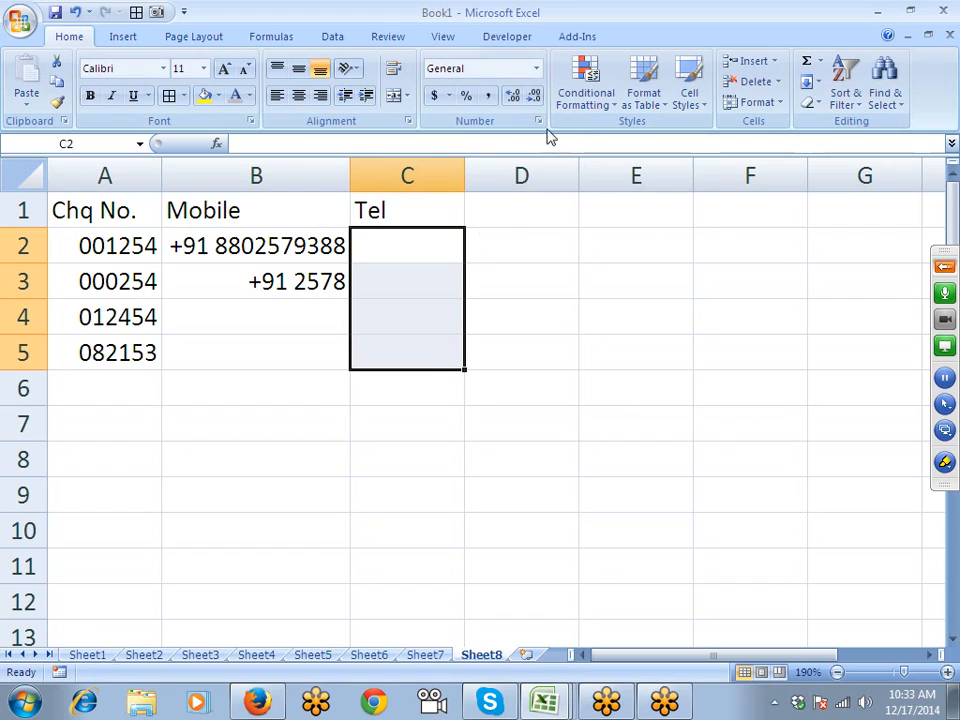
{"action": "left_click", "coordinate": [538, 121]}
{"action": "left_click_drag", "start_coordinate": [495, 110], "coordinate": [619, 110]}
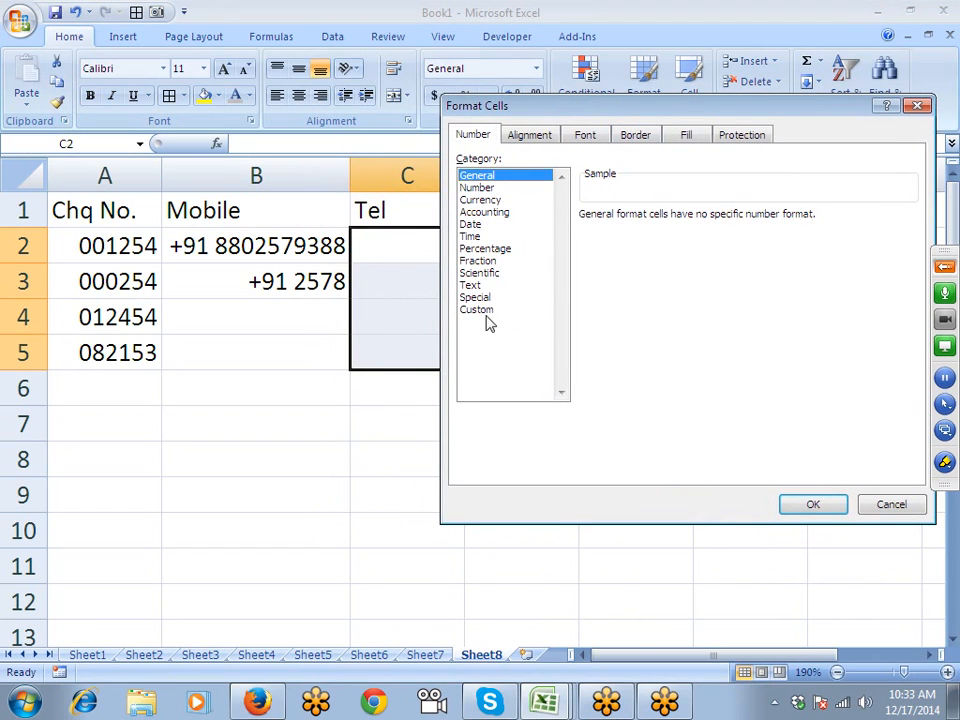
{"action": "left_click", "coordinate": [527, 298]}
{"action": "left_click", "coordinate": [499, 310]}
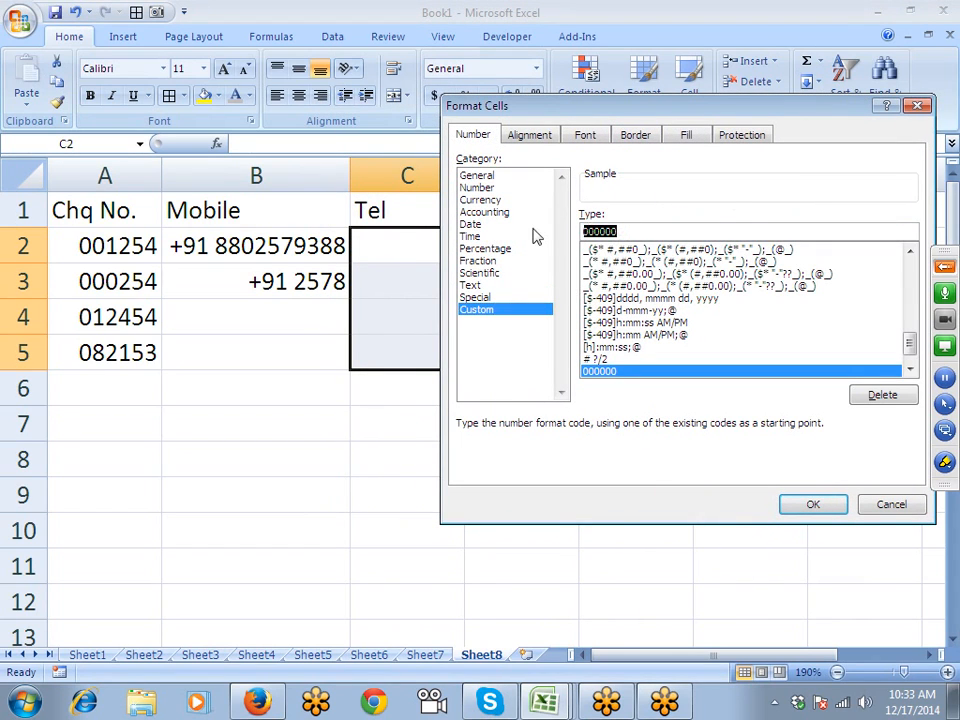
{"action": "type", "text": "+91 "}
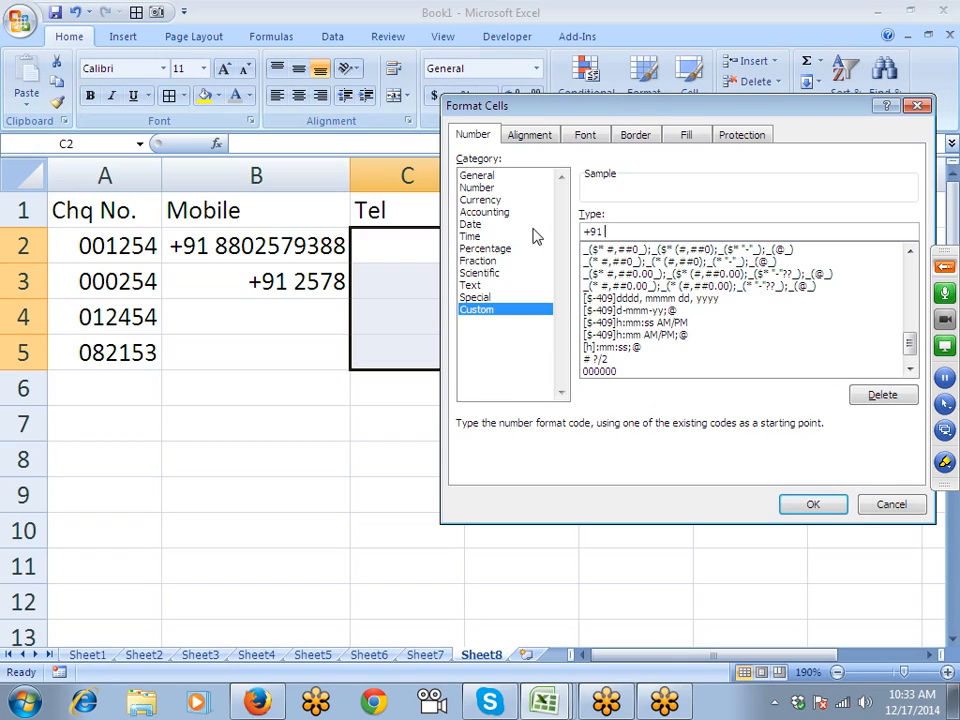
{"action": "type", "text": "011"}
{"action": "type", "text": "########"}
{"action": "key", "text": "Return"}
- Enter an eight-digit telephone number in C2
{"action": "key", "text": "Up"}
{"action": "key", "text": "Down"}
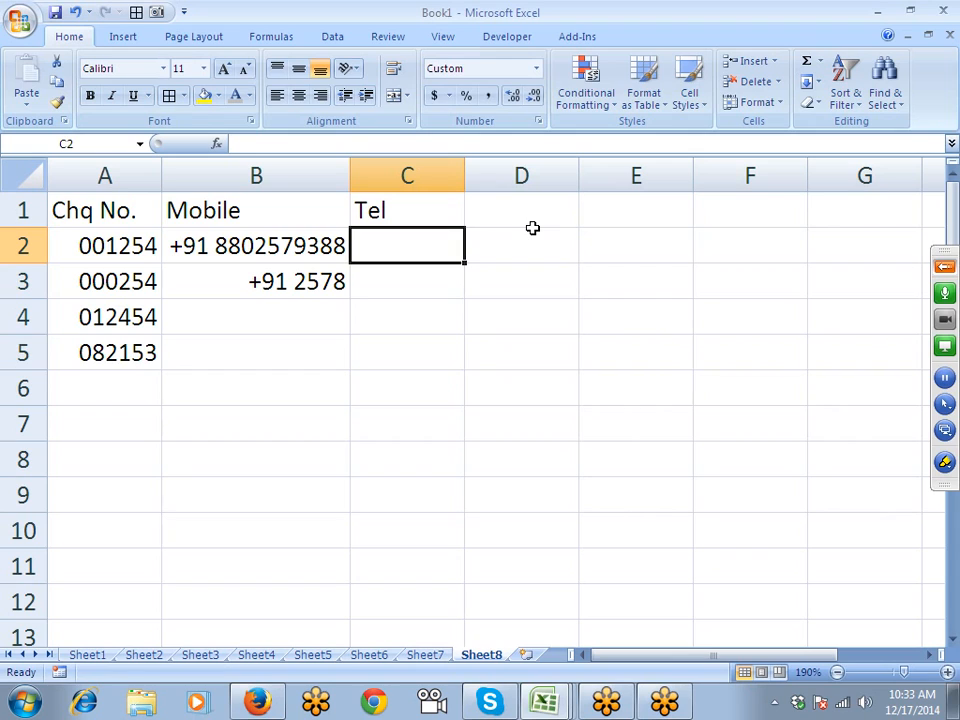
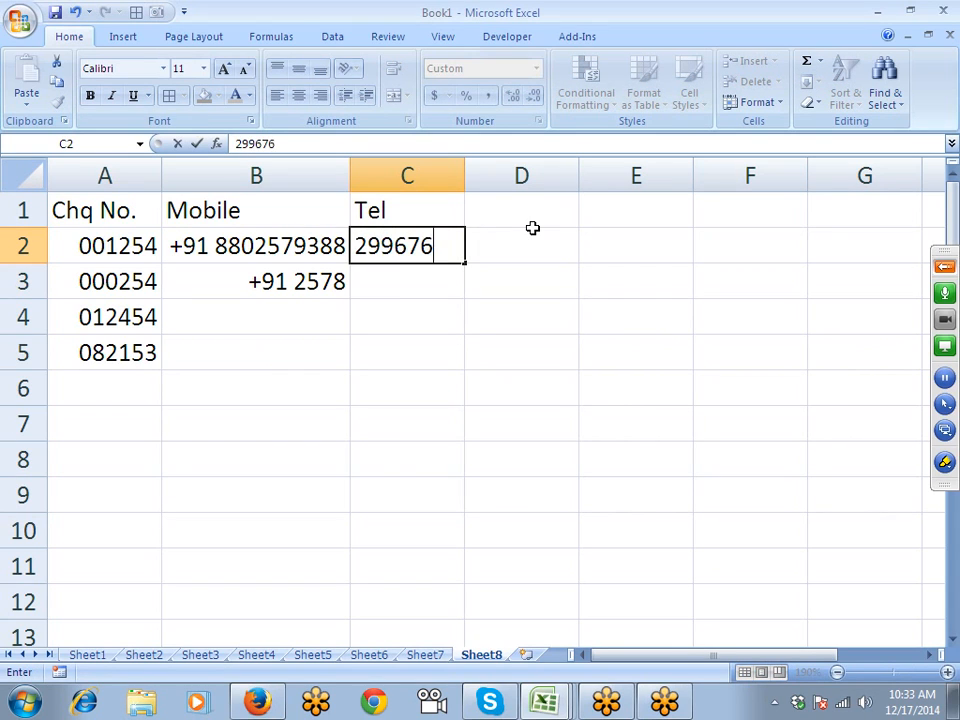
{"action": "key", "text": "Return"}
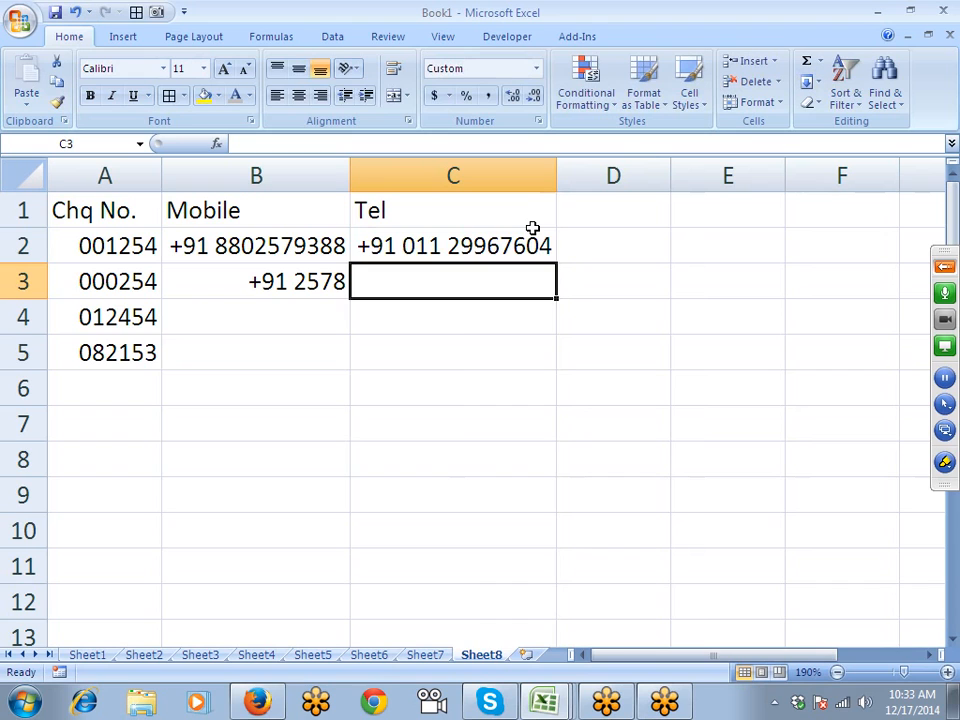
{"action": "left_click", "coordinate": [945, 266]}
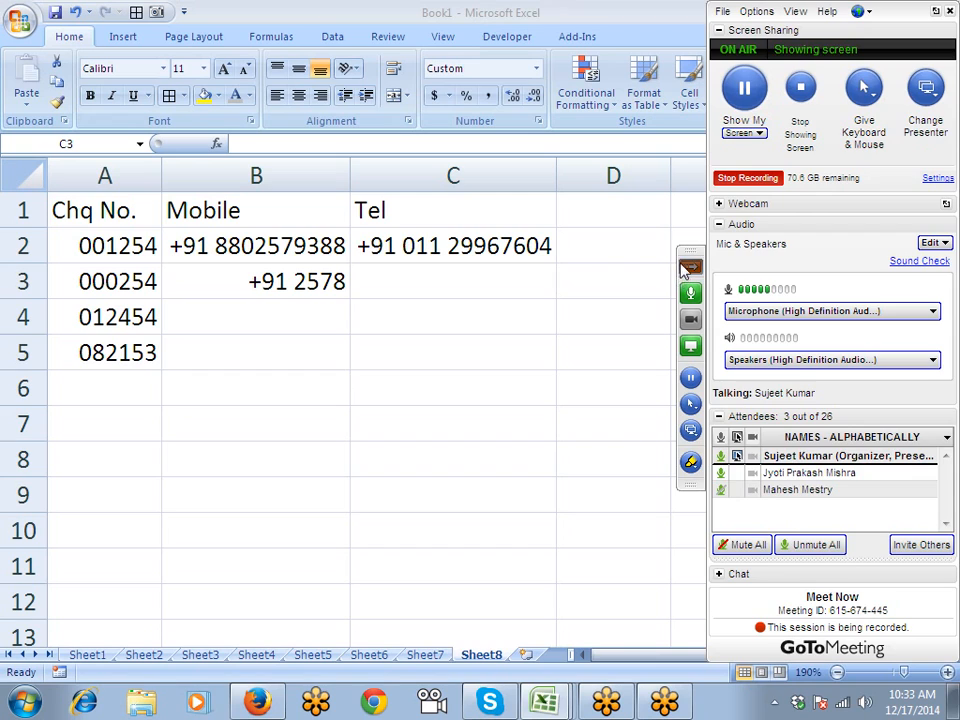
{"action": "left_click", "coordinate": [633, 215]}
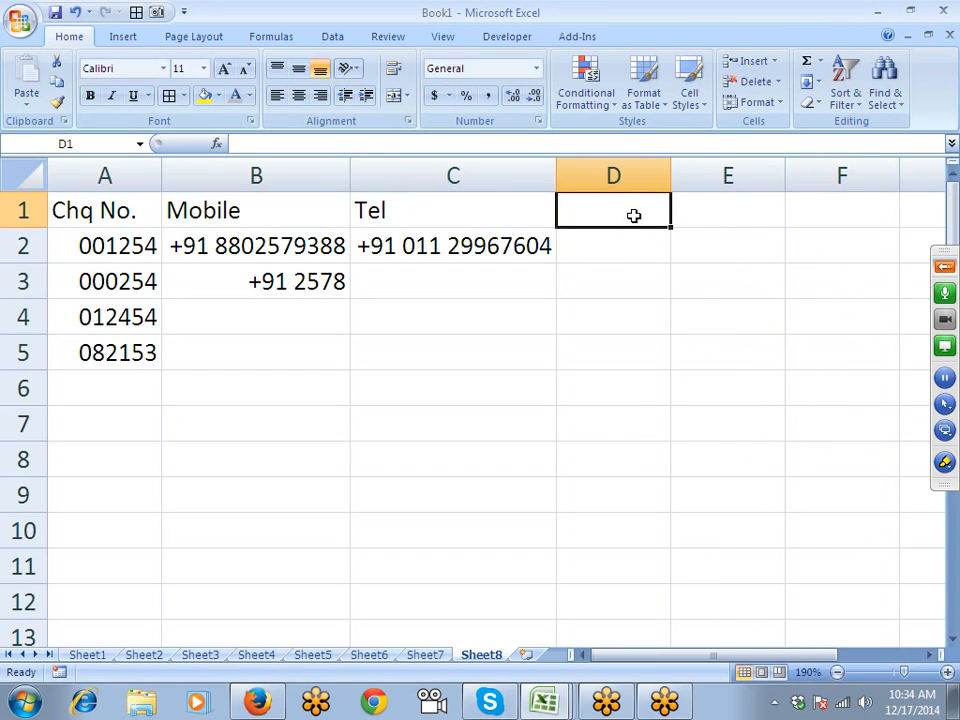
- Add an ID heading in D1 and format D2:D5 with the custom code ###-###-###
{"action": "type", "text": "ID"}
{"action": "key", "text": "Return"}
{"action": "key", "text": "shift+Down"}
{"action": "key", "text": "shift+Down"}
{"action": "key", "text": "shift+Down"}
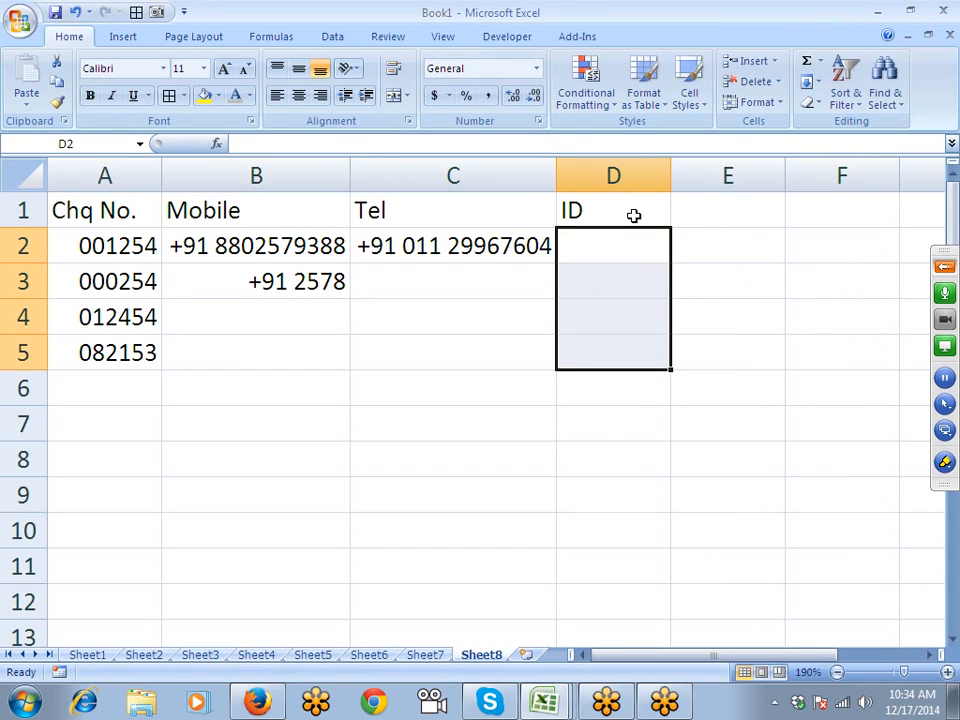
{"action": "left_click", "coordinate": [538, 121]}
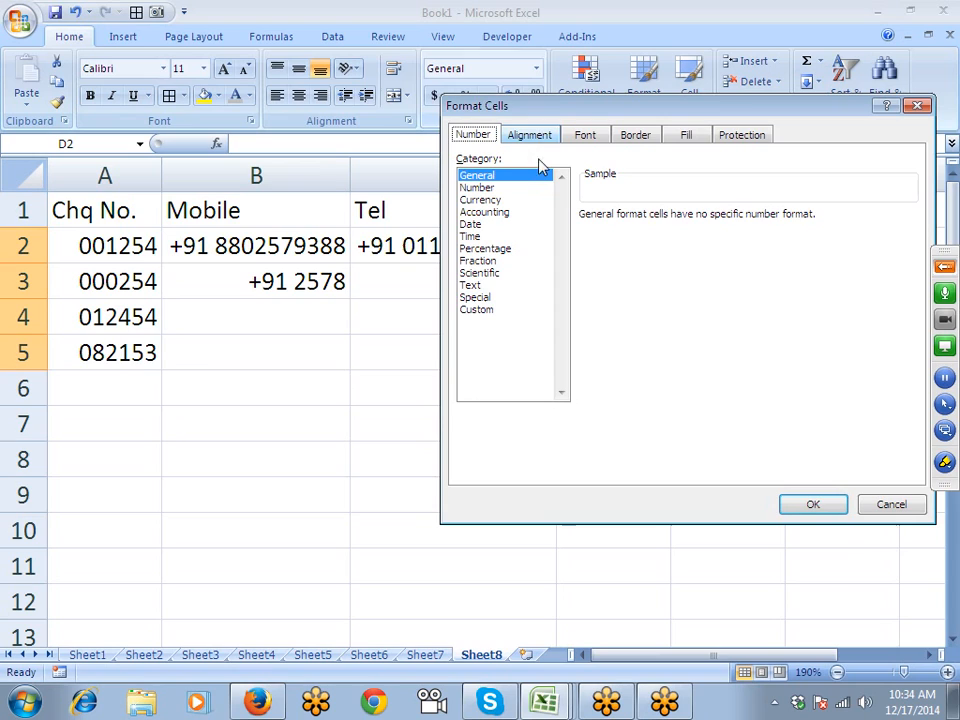
{"action": "left_click", "coordinate": [478, 310]}
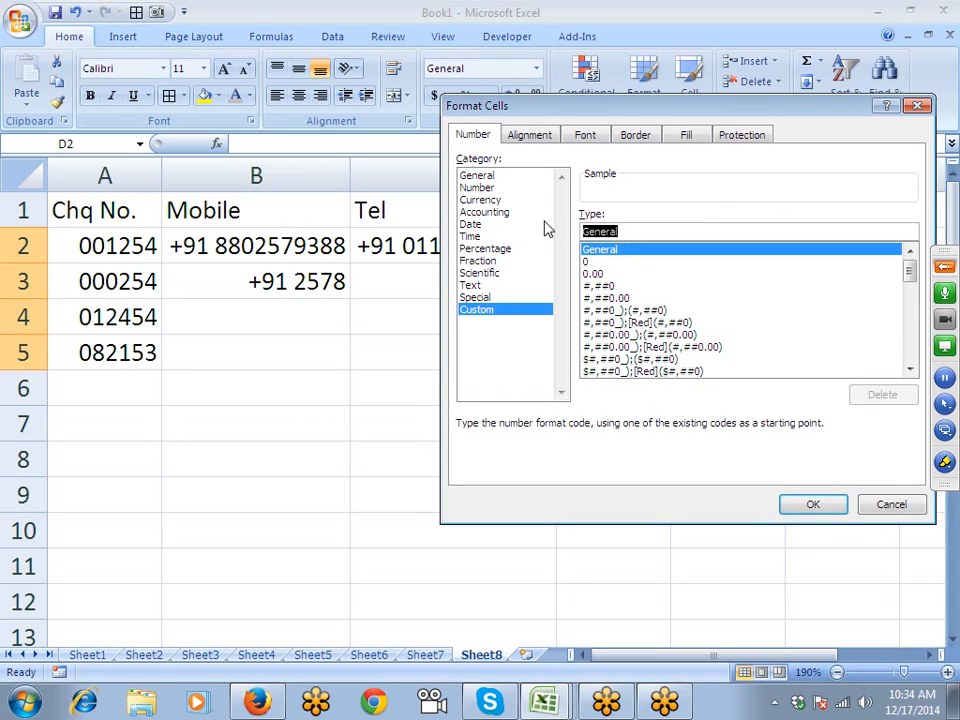
{"action": "type", "text": "00"}
{"action": "key", "text": "BackSpace"}
{"action": "key", "text": "BackSpace"}
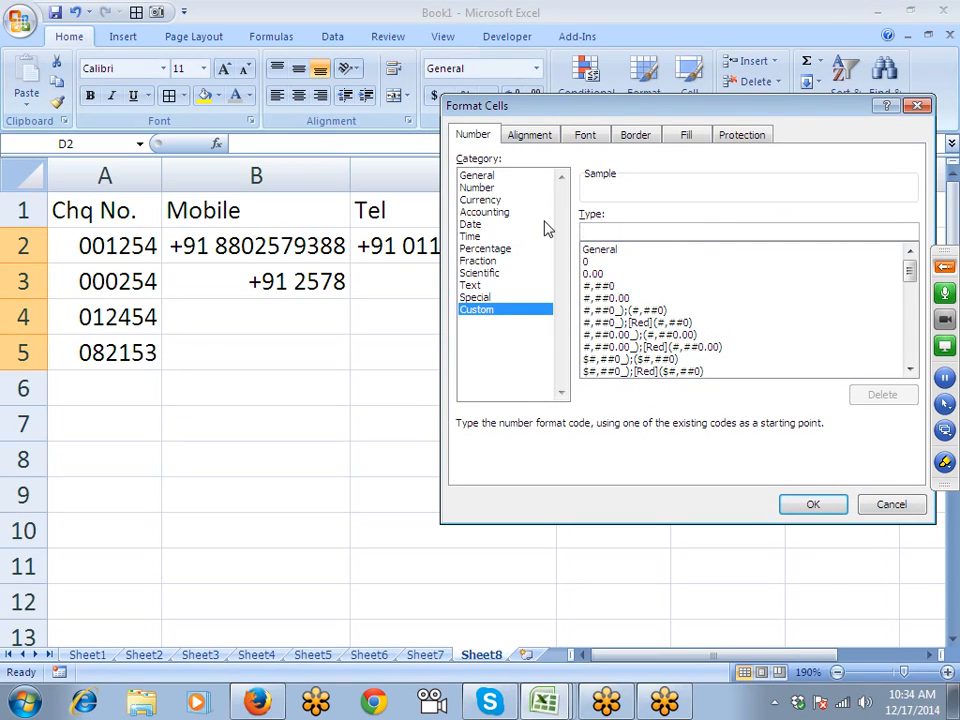
{"action": "type", "text": "###"}
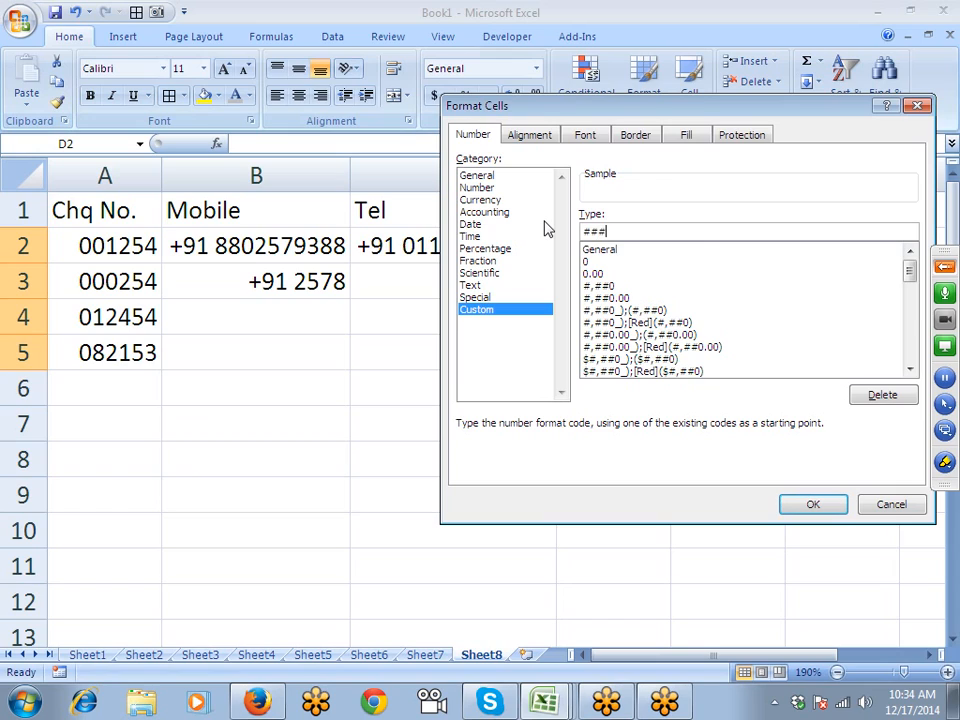
{"action": "type", "text": "-###-###"}
{"action": "key", "text": "Return"}
- Enter a nine-digit ID in D2, shown in hyphenated groups
{"action": "key", "text": "Up"}
{"action": "key", "text": "Down"}
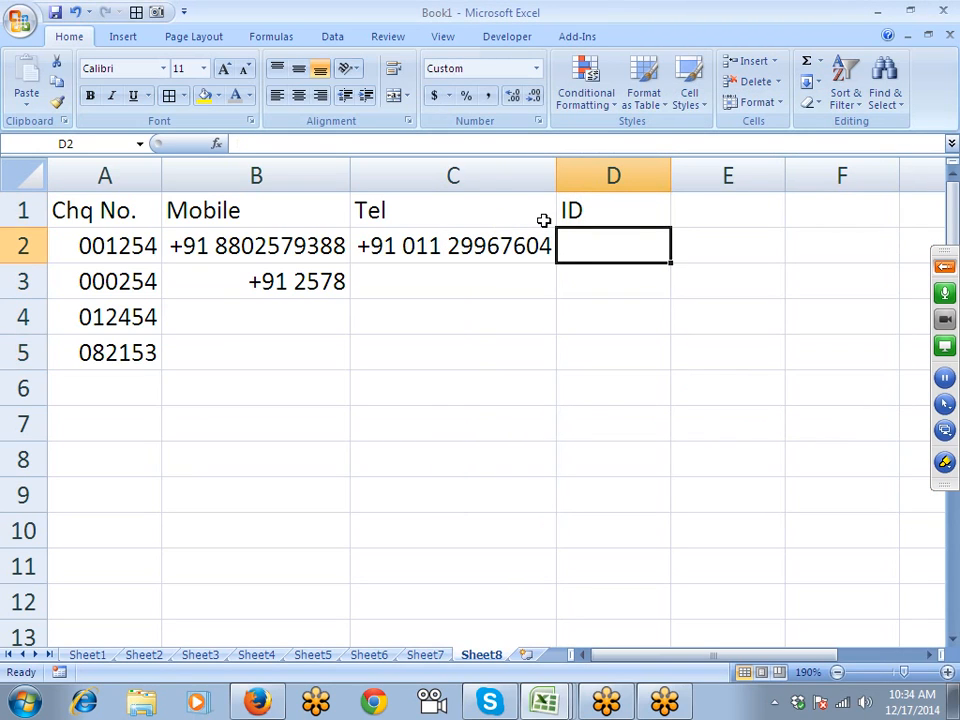
{"action": "type", "text": "123963258"}
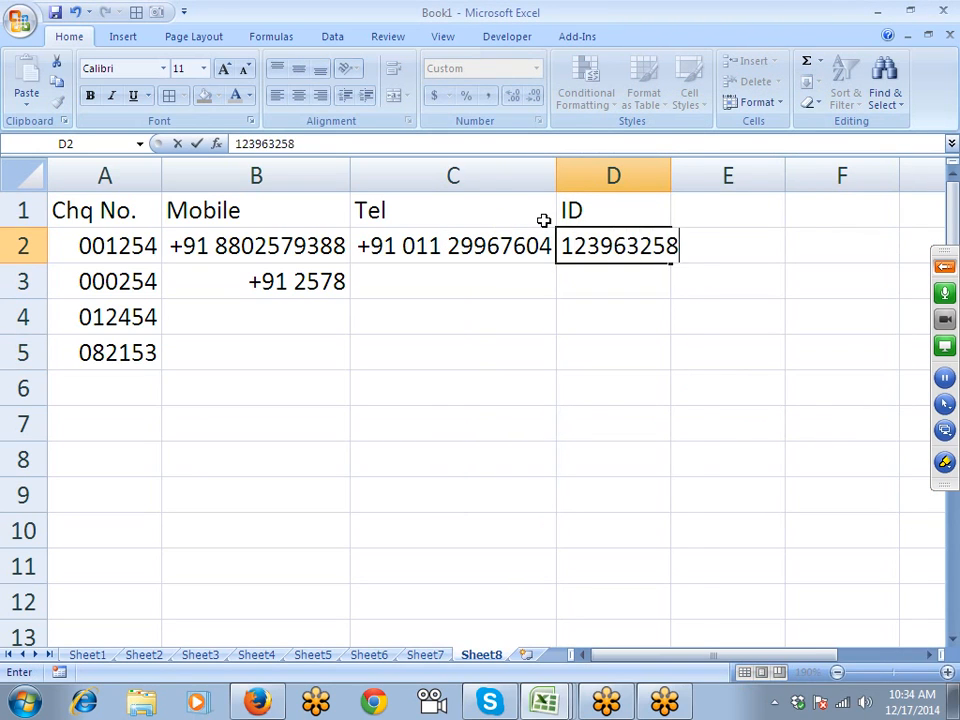
{"action": "key", "text": "Return"}
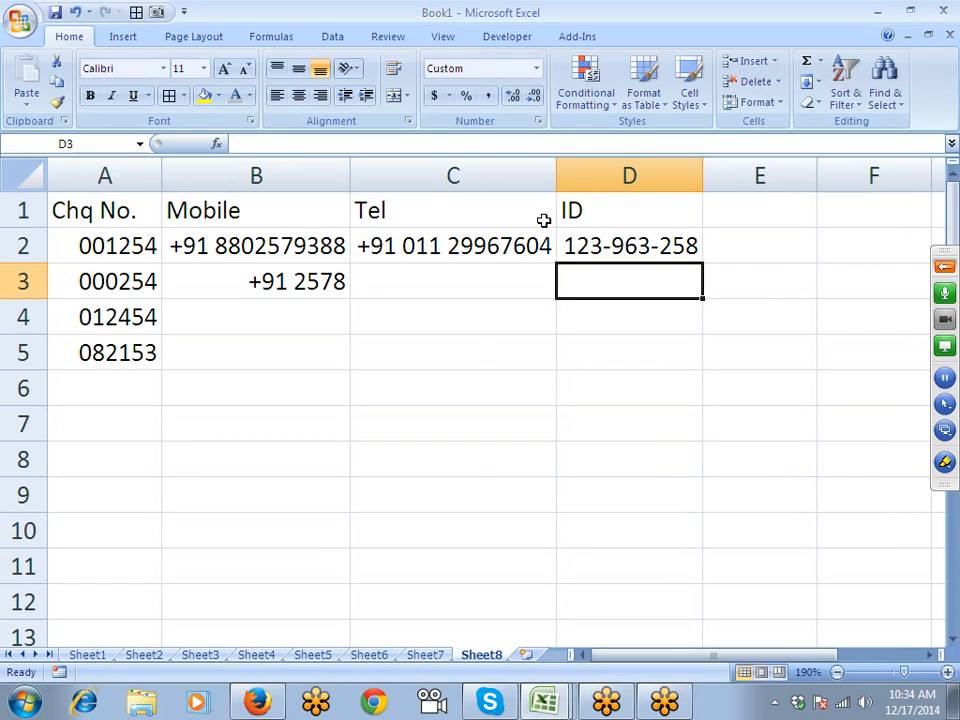
- Add an A/c heading in E1
{"action": "key", "text": "Right"}
{"action": "key", "text": "Right"}
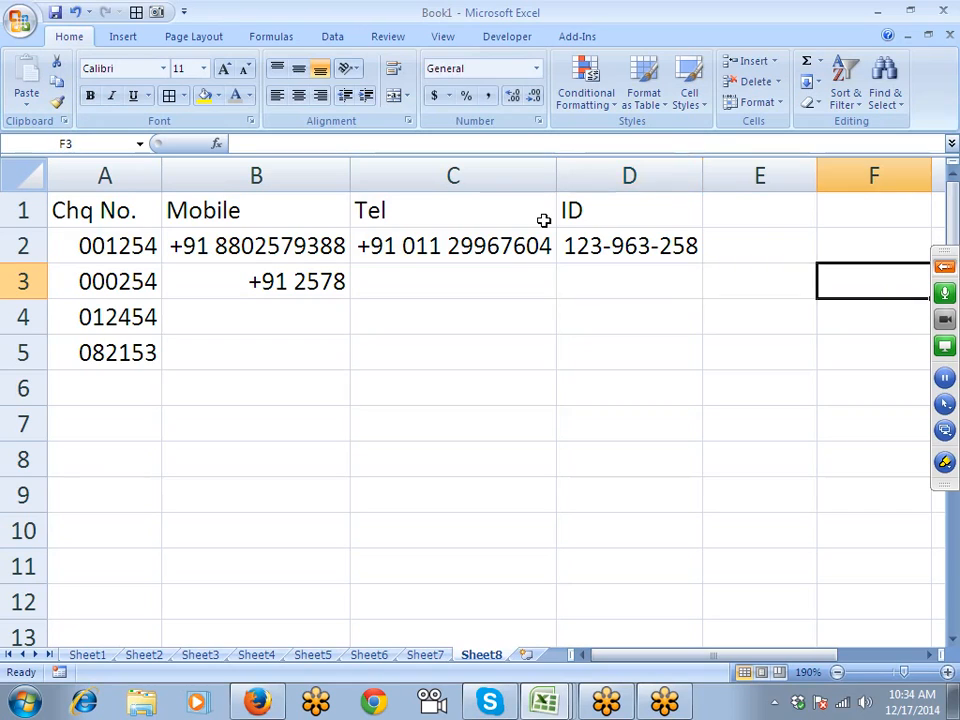
{"action": "key", "text": "Up"}
{"action": "key", "text": "Up"}
{"action": "key", "text": "Left"}
{"action": "type", "text": "A"}
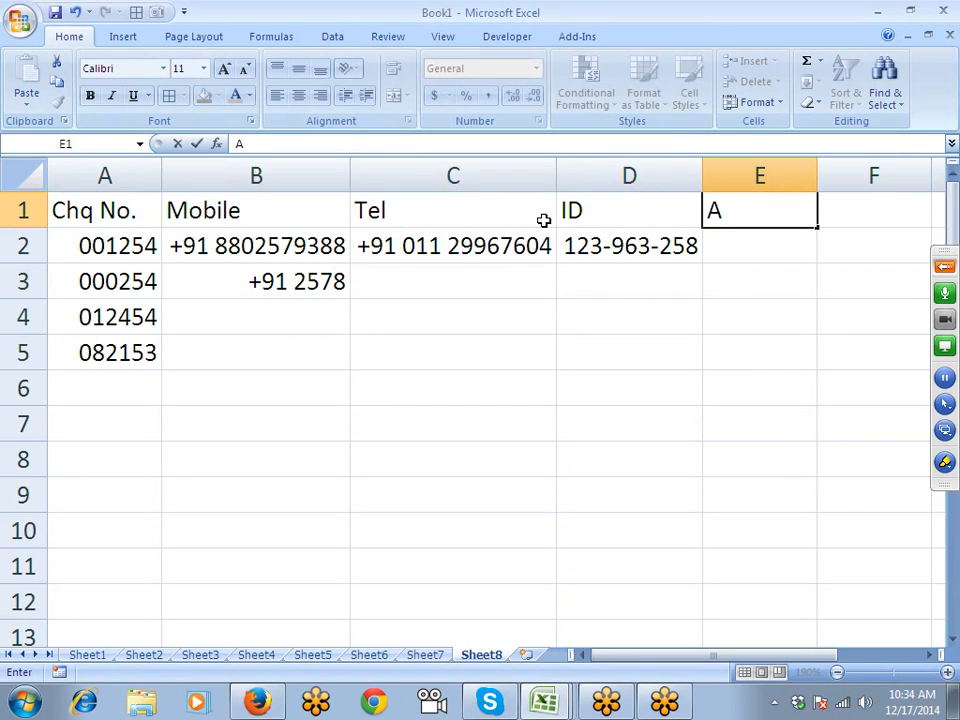
{"action": "type", "text": "/c"}
{"action": "key", "text": "Return"}
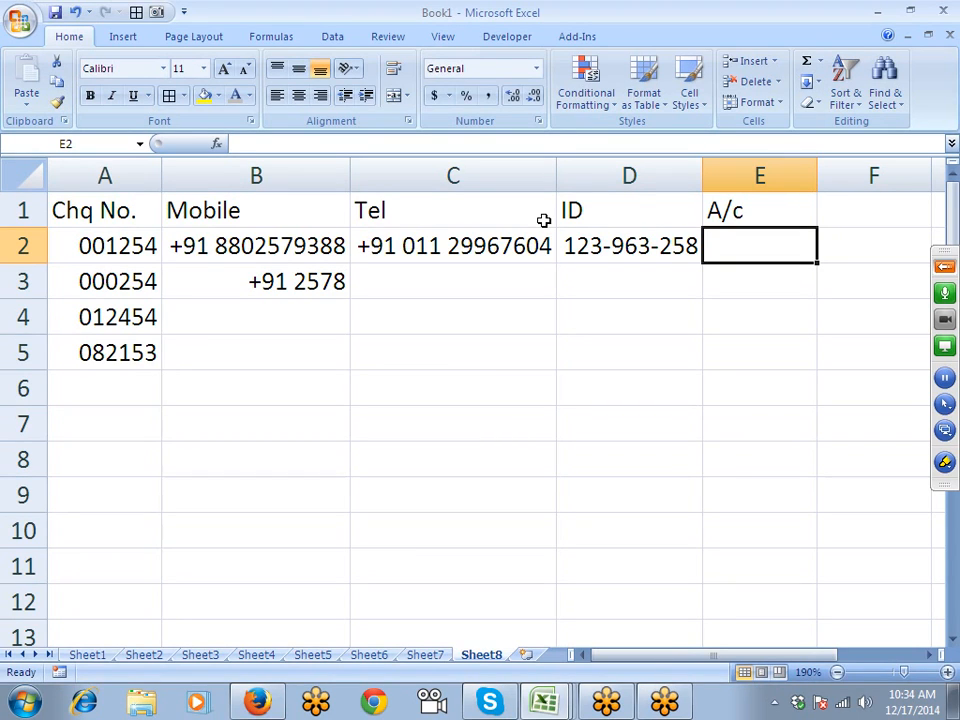
- Enter an account number in E2 and lengthen it to 12 digits, which shows in scientific notation
{"action": "type", "text": "123456"}
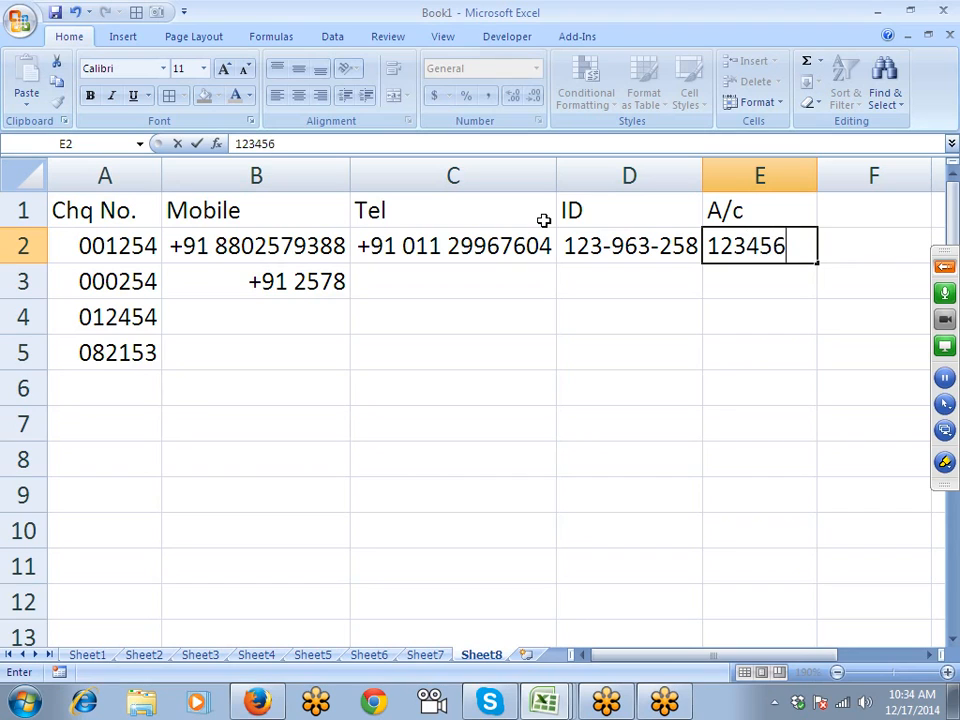
{"action": "type", "text": "7891"}
{"action": "key", "text": "Return"}
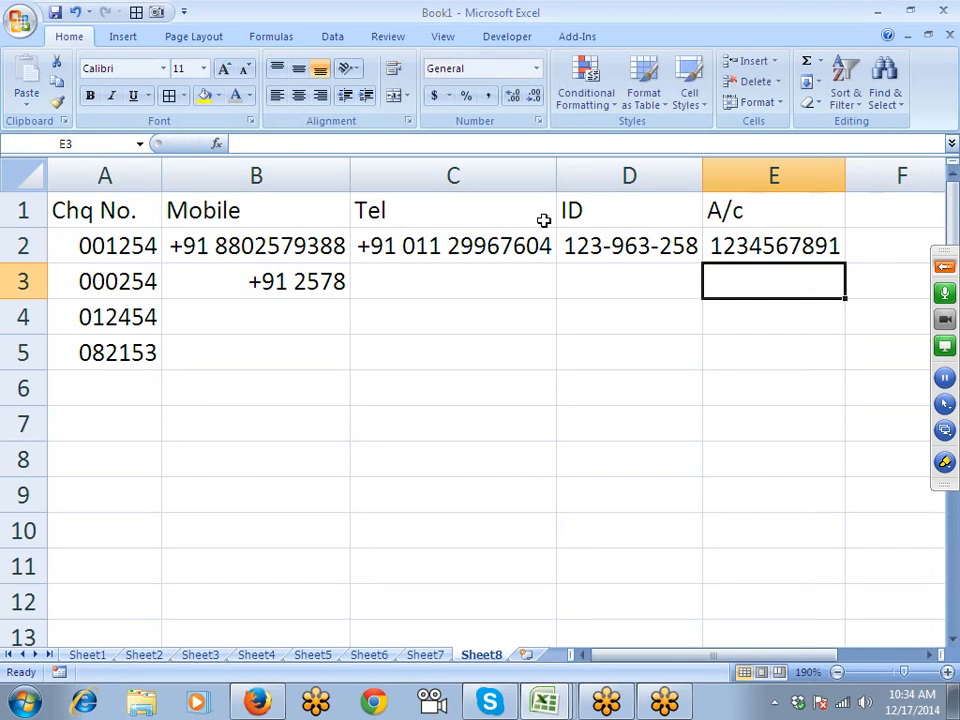
{"action": "key", "text": "Up"}
{"action": "key", "text": "F2"}
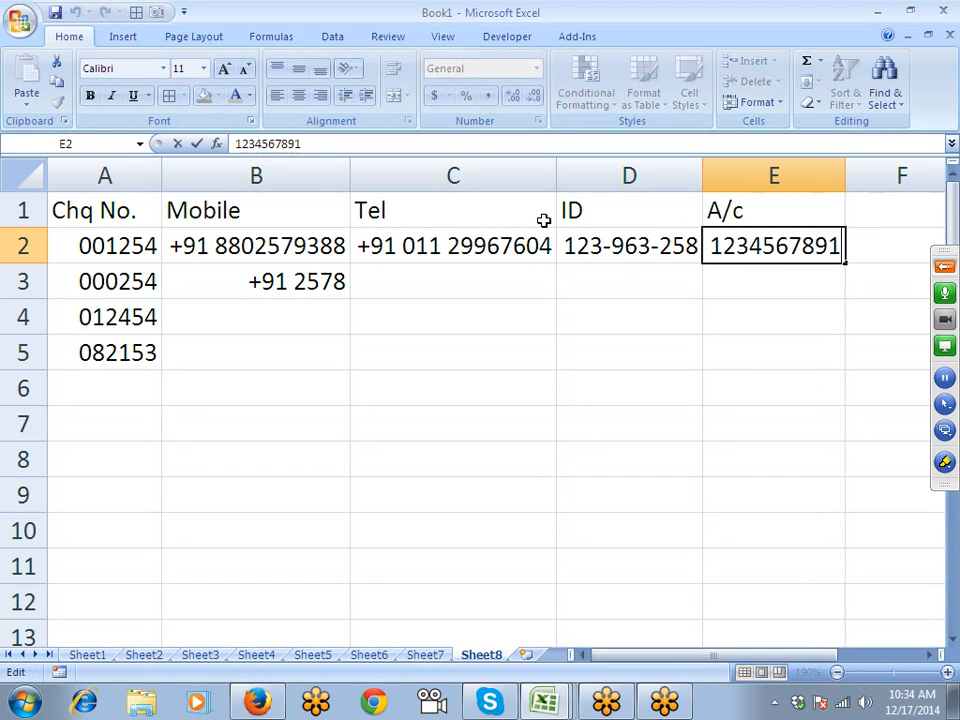
{"action": "type", "text": "5"}
{"action": "key", "text": "Return"}
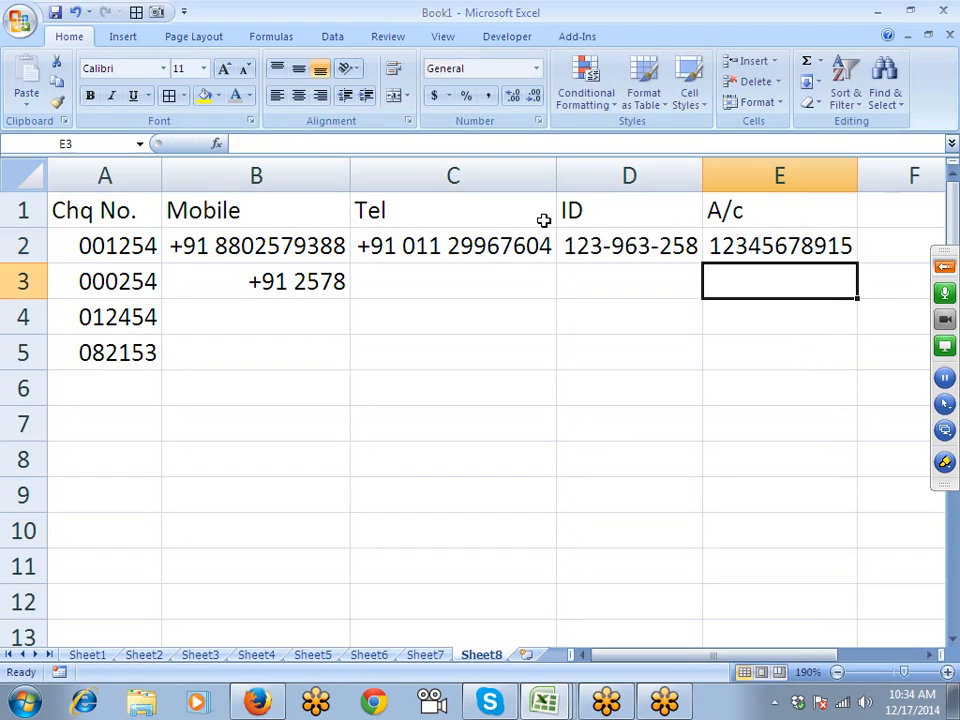
{"action": "key", "text": "Up"}
{"action": "key", "text": "F2"}
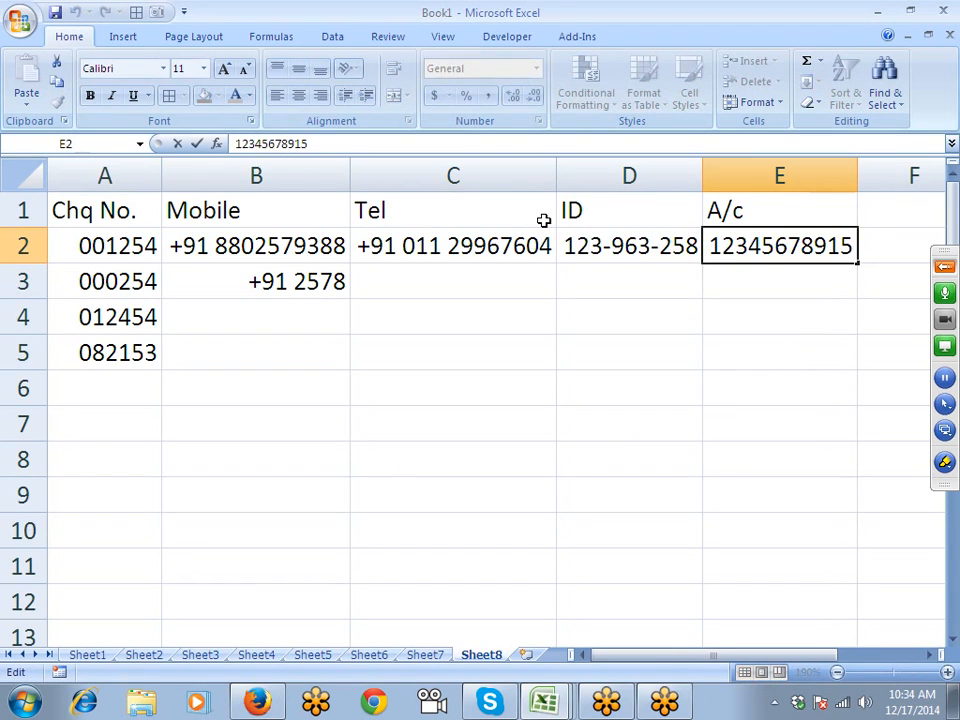
{"action": "type", "text": "8"}
{"action": "key", "text": "Return"}
{"action": "key", "text": "Up"}
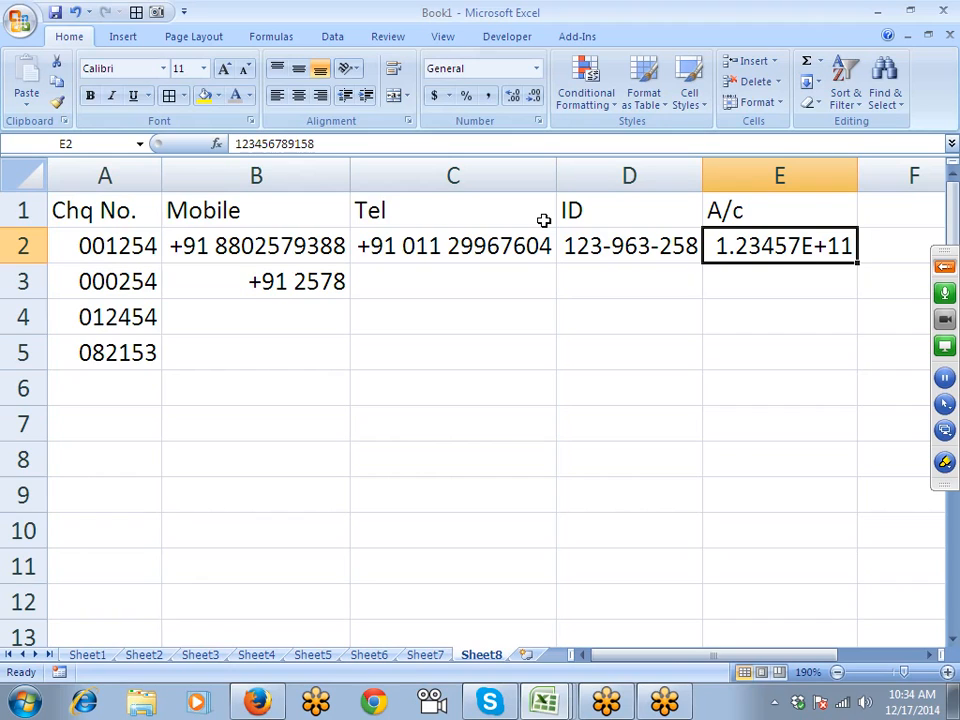
{"action": "key", "text": "shift+Down"}
{"action": "key", "text": "shift+Down"}
{"action": "key", "text": "shift+Down"}
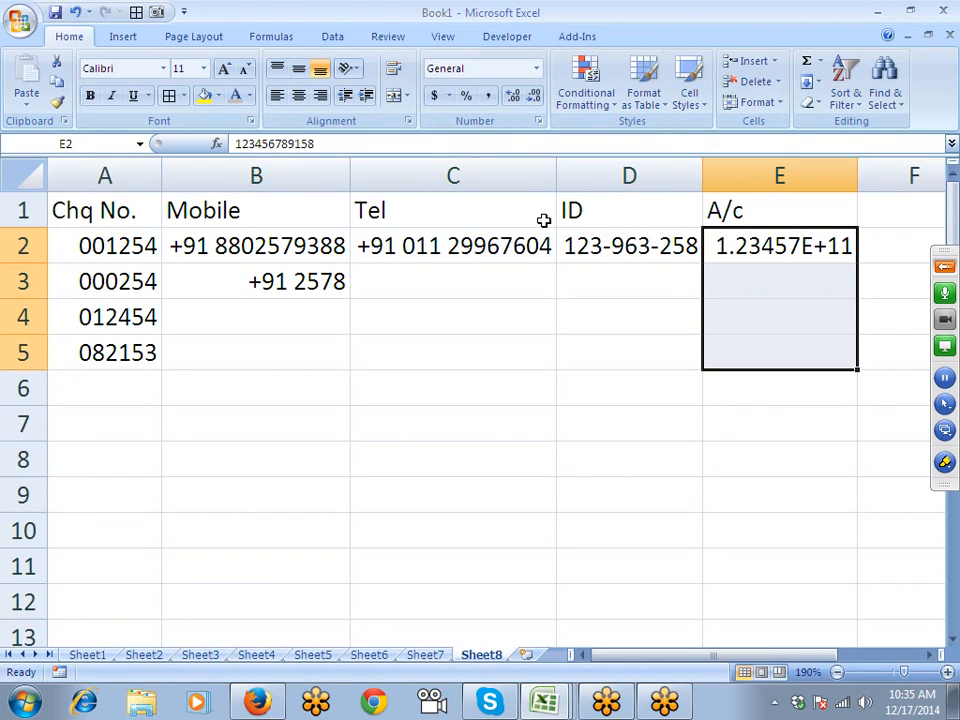
- Apply the custom # format to E2:E5 so the 12-digit account number displays in full
{"action": "key", "text": "shift+Down"}
{"action": "key", "text": "shift+Up"}
{"action": "left_click", "coordinate": [538, 121]}
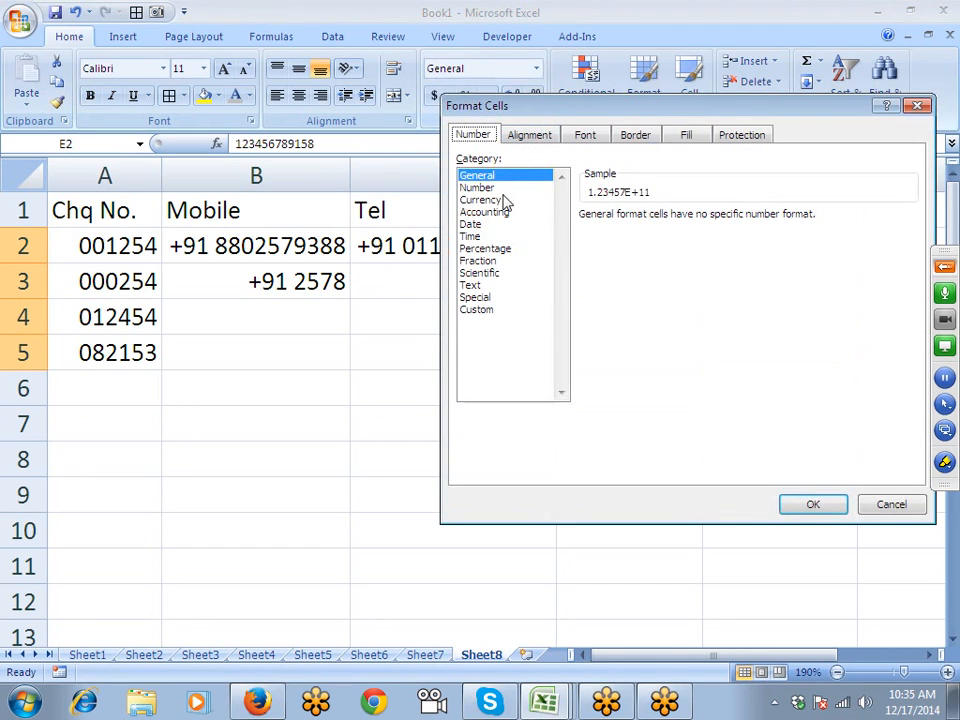
{"action": "left_click", "coordinate": [482, 311]}
{"action": "double_click", "coordinate": [632, 232]}
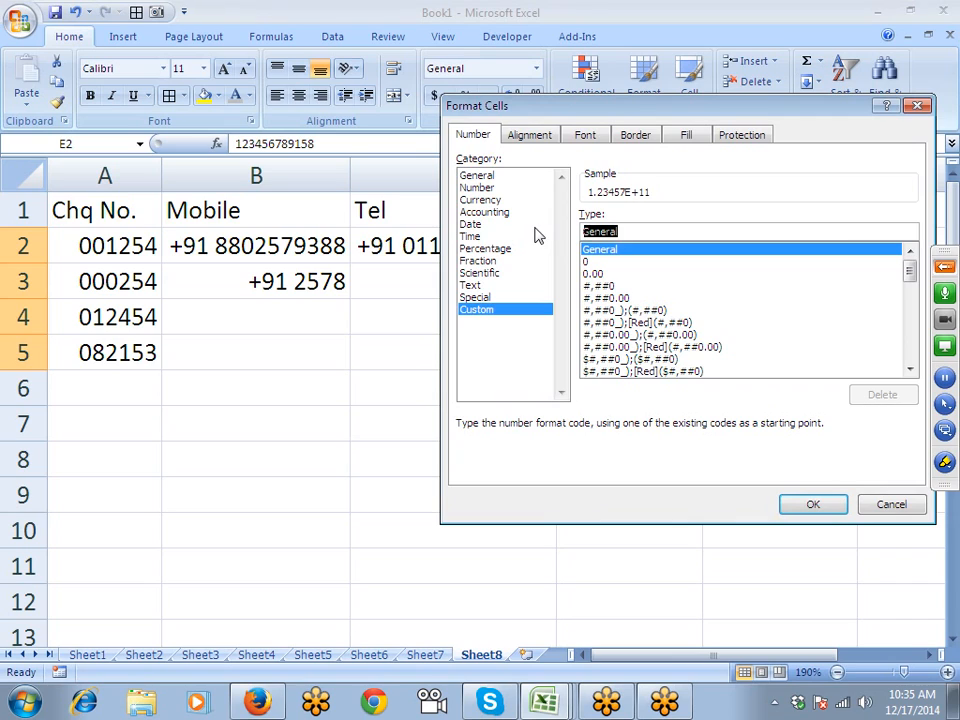
{"action": "type", "text": "#"}
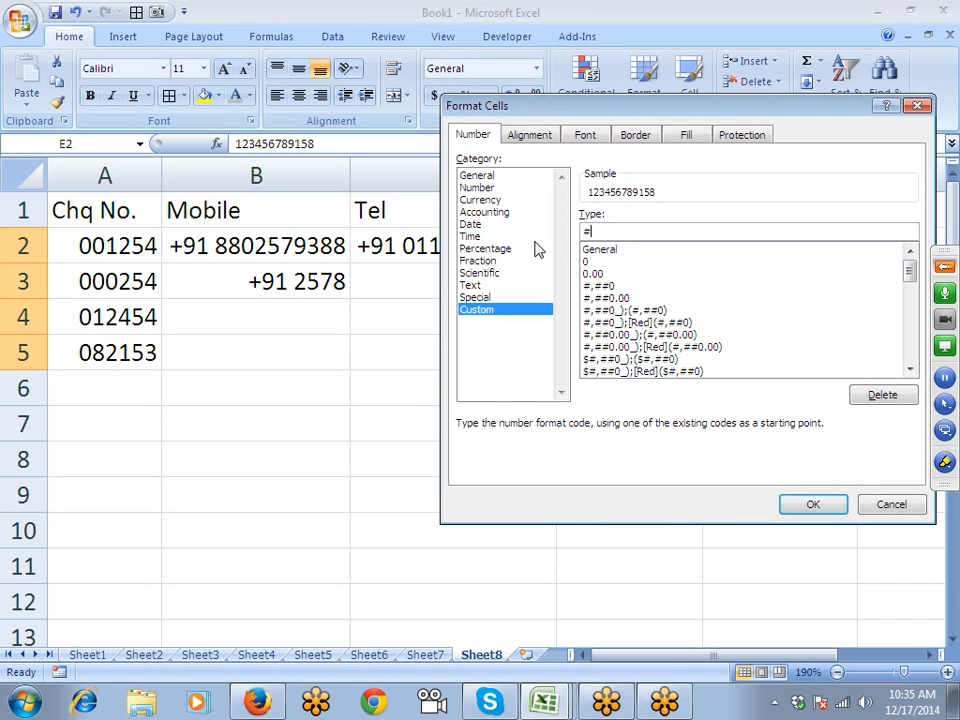
{"action": "left_click", "coordinate": [831, 505]}
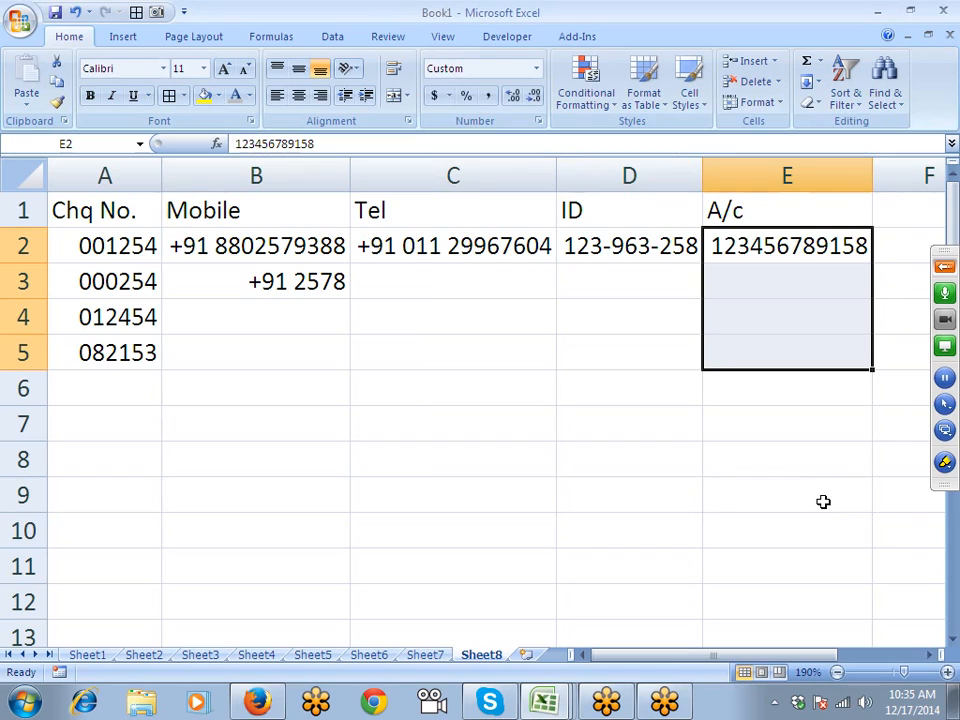
{"action": "key", "text": "Up"}
- Append the digits 8521 to the account number in E2
{"action": "key", "text": "Down"}
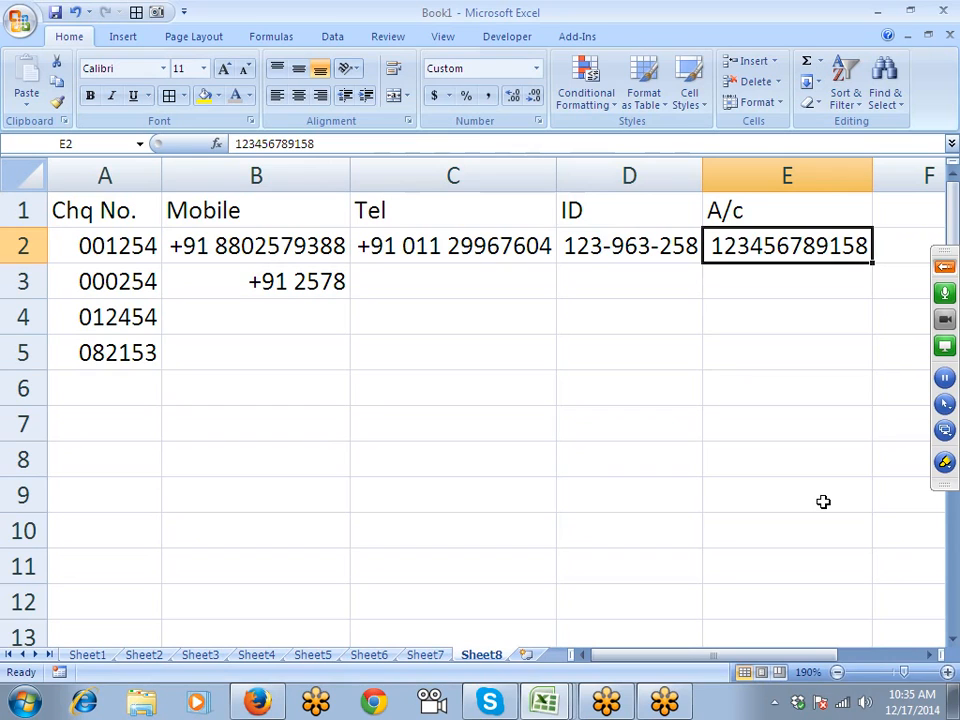
{"action": "key", "text": "F2"}
{"action": "type", "text": "8521"}
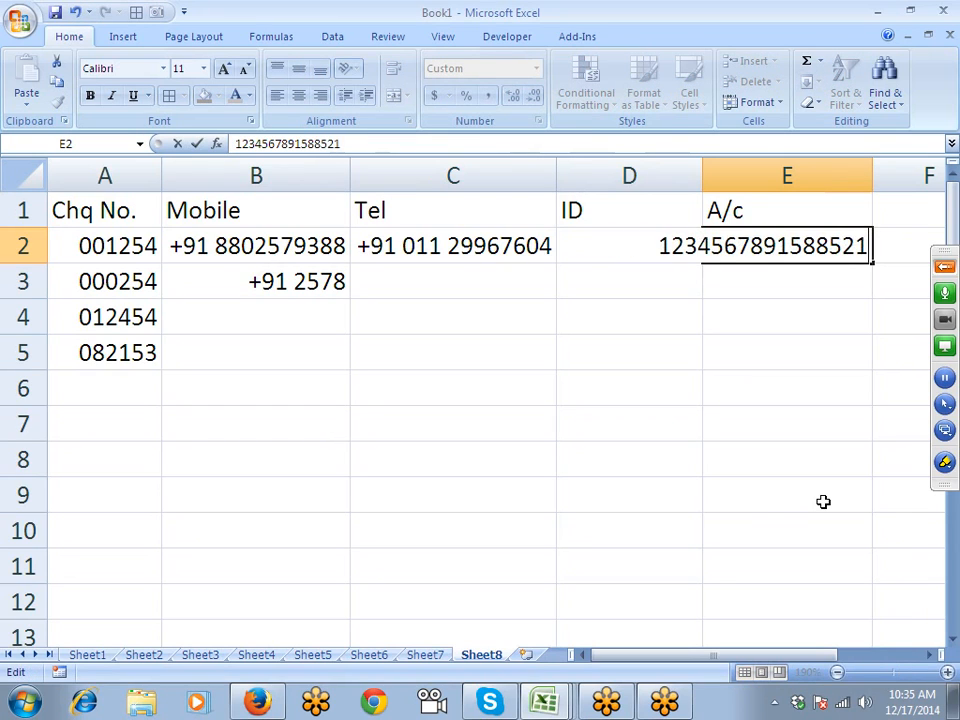
{"action": "key", "text": "Return"}
- Replace the trailing 0 of E2 with 92 and check that the extra digits became zeros
{"action": "key", "text": "Up"}
{"action": "key", "text": "F2"}
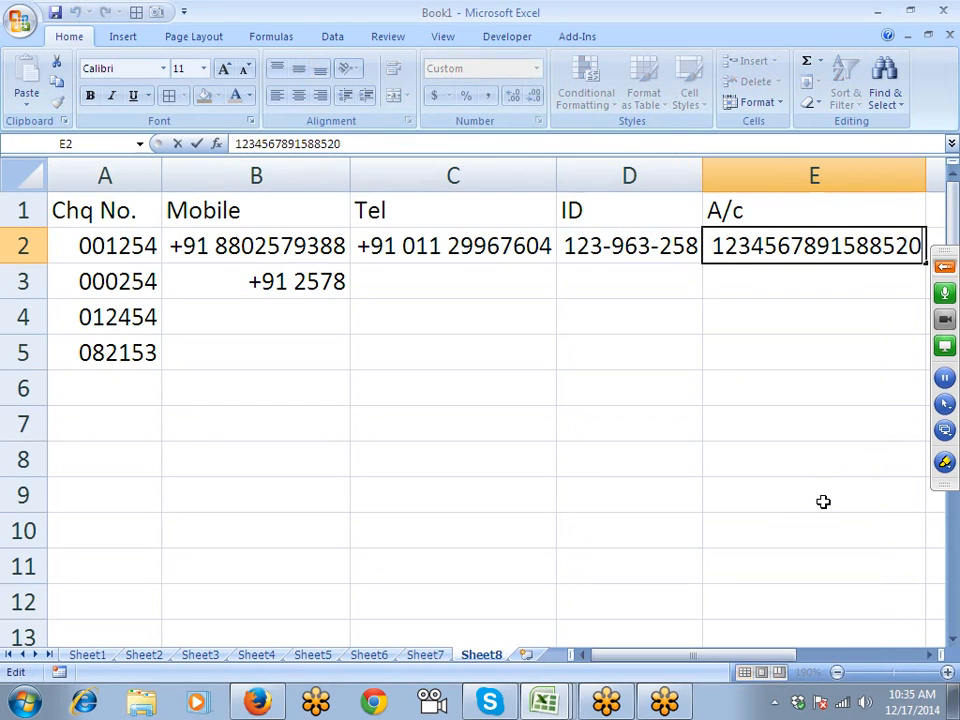
{"action": "key", "text": "BackSpace"}
{"action": "type", "text": "92"}
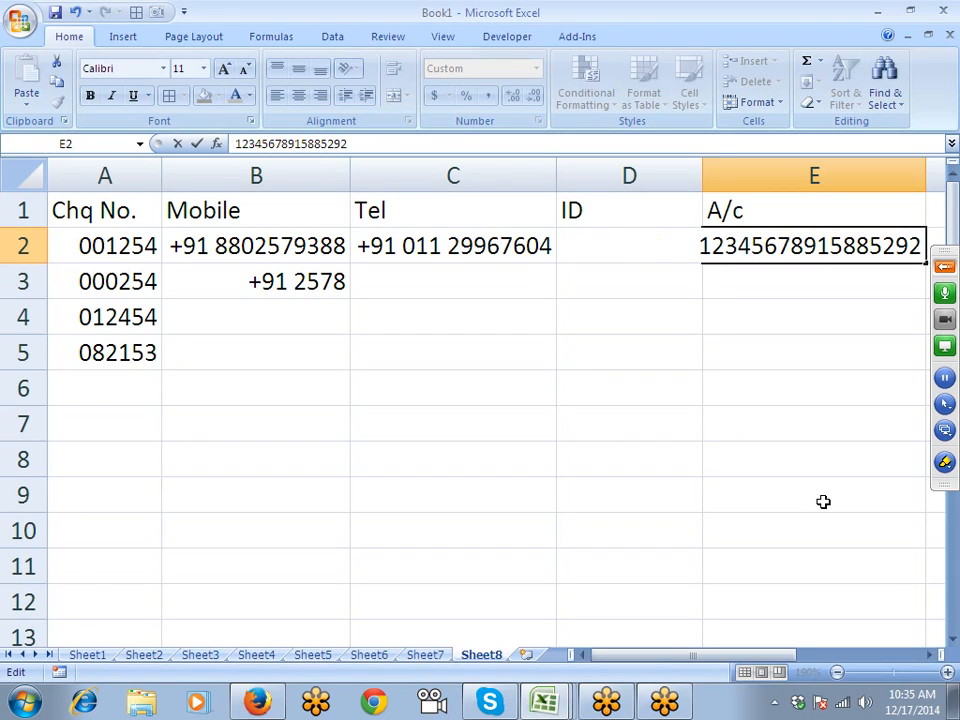
{"action": "key", "text": "Return"}
{"action": "key", "text": "Up"}
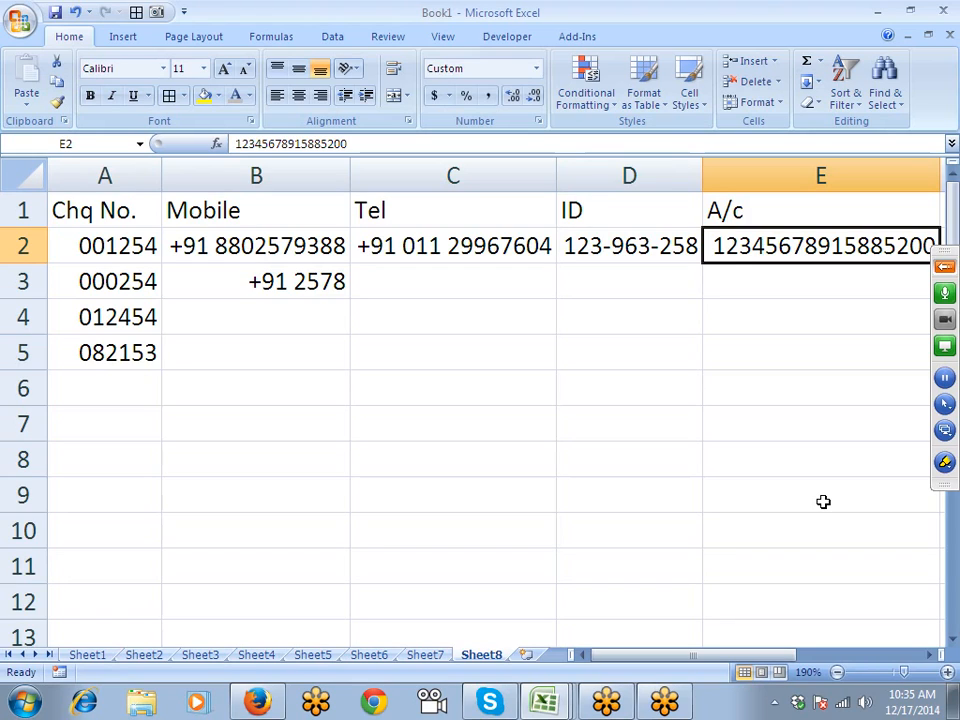
{"action": "key", "text": "Right"}
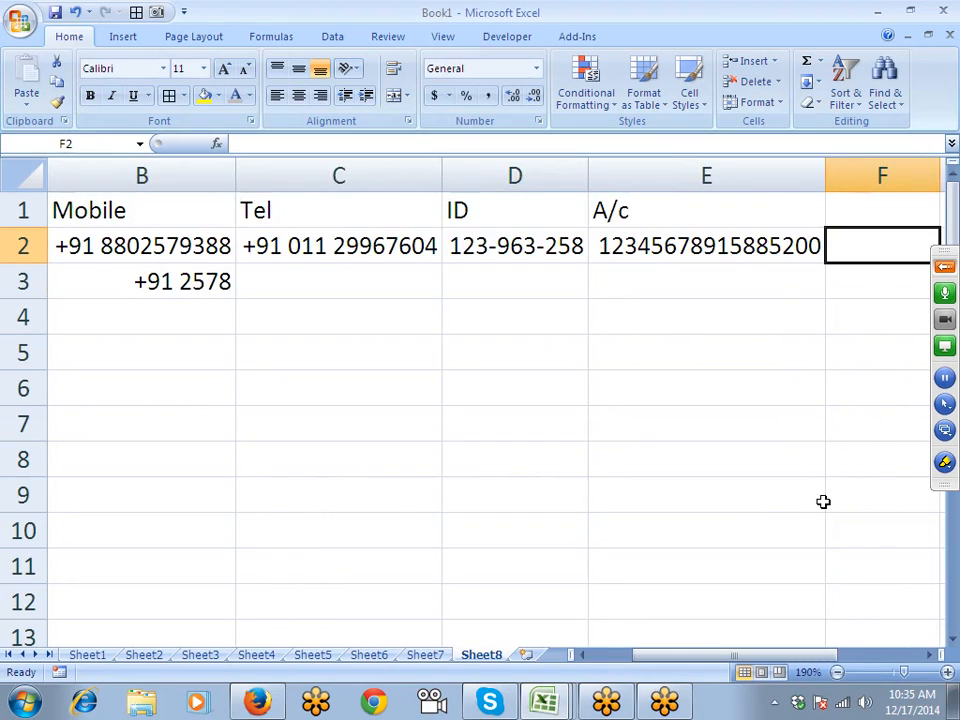
{"action": "key", "text": "Right"}
{"action": "key", "text": "Left"}
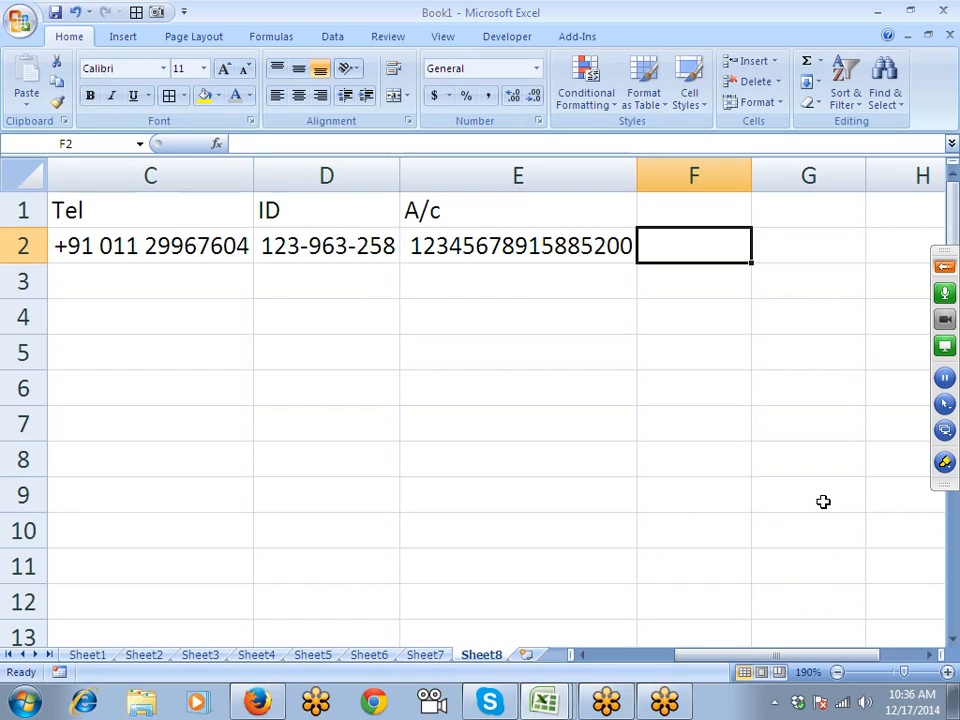
{"action": "key", "text": "Right"}
{"action": "key", "text": "Left"}
{"action": "key", "text": "Right"}
{"action": "key", "text": "Right"}
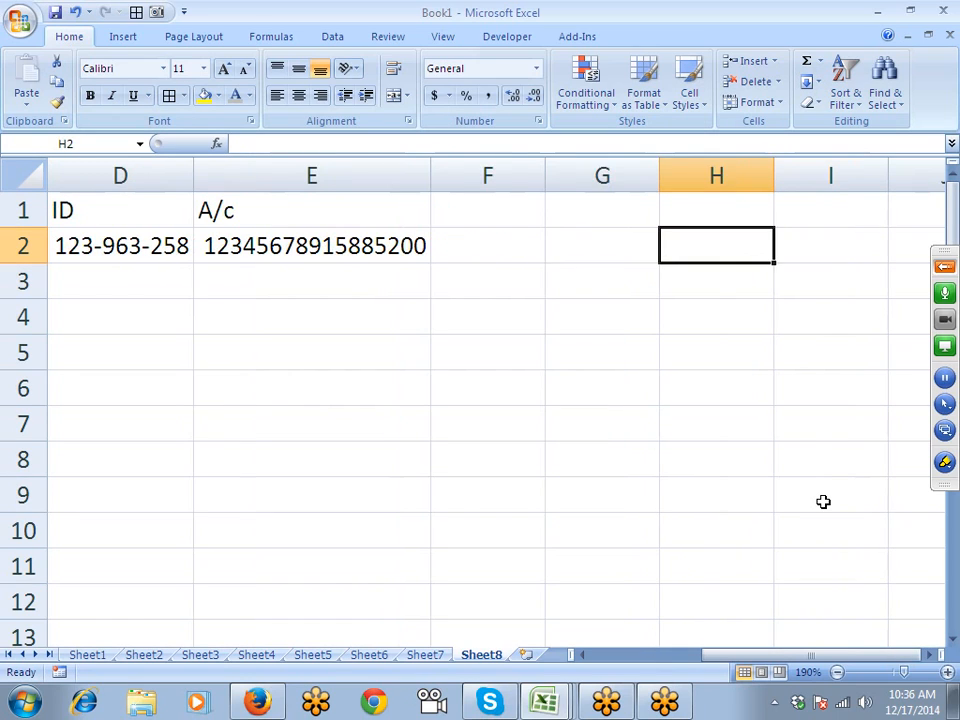
{"action": "key", "text": "Left"}
{"action": "key", "text": "Left"}
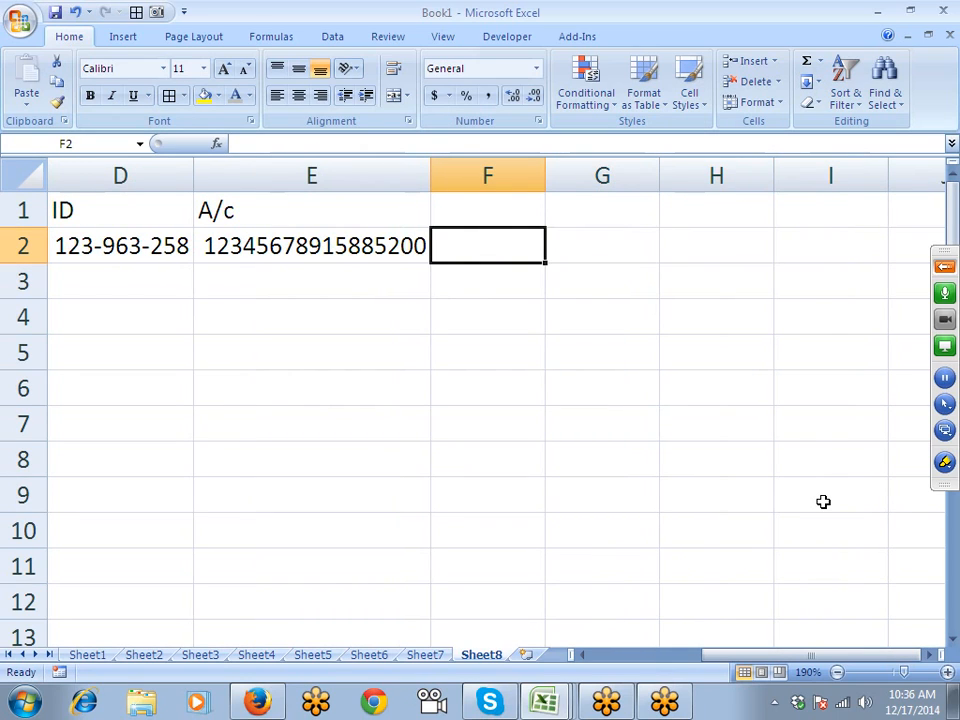
{"action": "type", "text": "'1"}
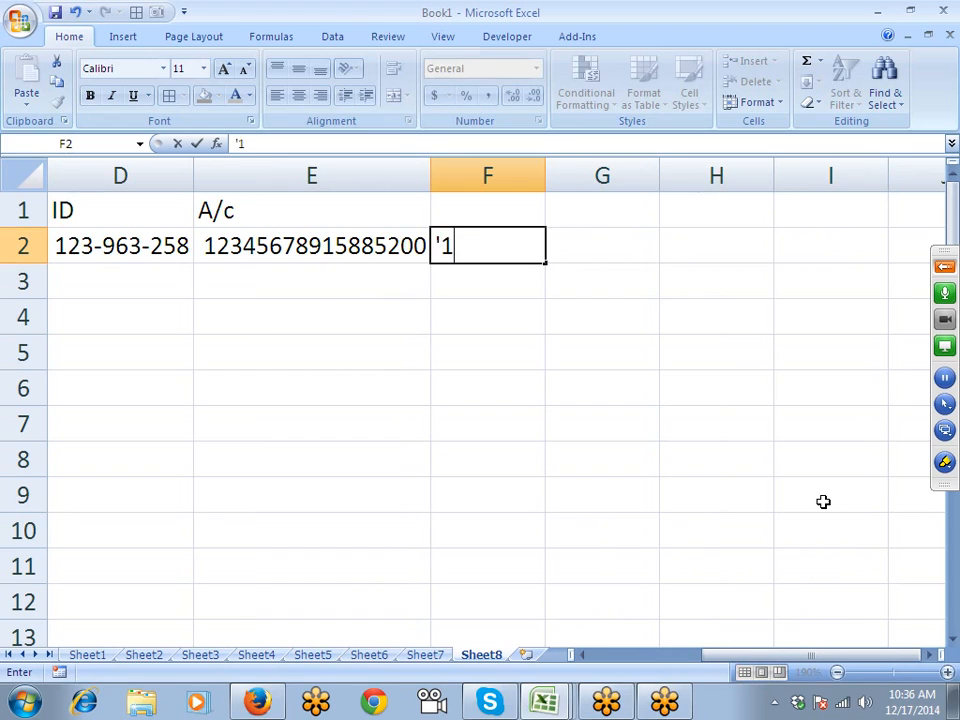
{"action": "type", "text": "3354675454657"}
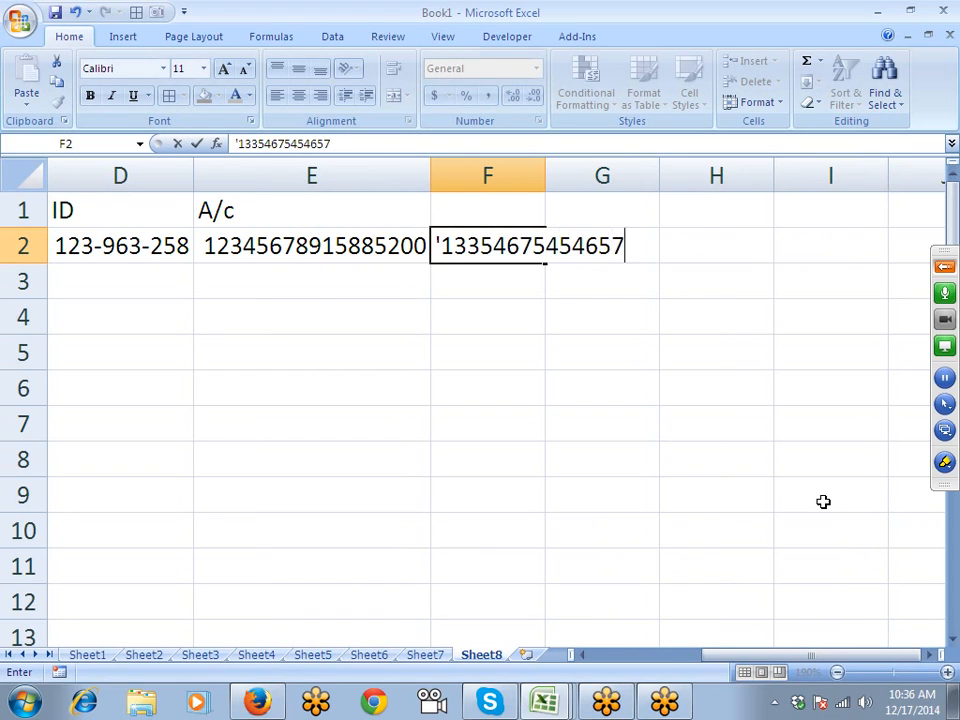
{"action": "type", "text": "68456456456"}
{"action": "key", "text": "Return"}
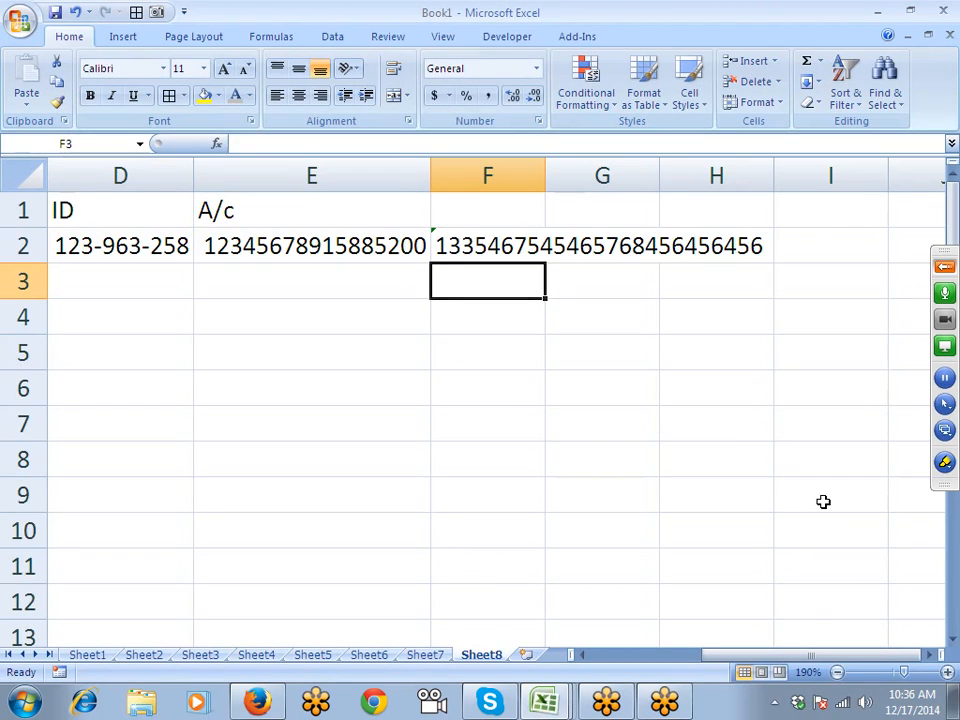
- Prefix E2's account number with an apostrophe, then undo to keep it numeric
{"action": "key", "text": "Up"}
{"action": "key", "text": "Left"}
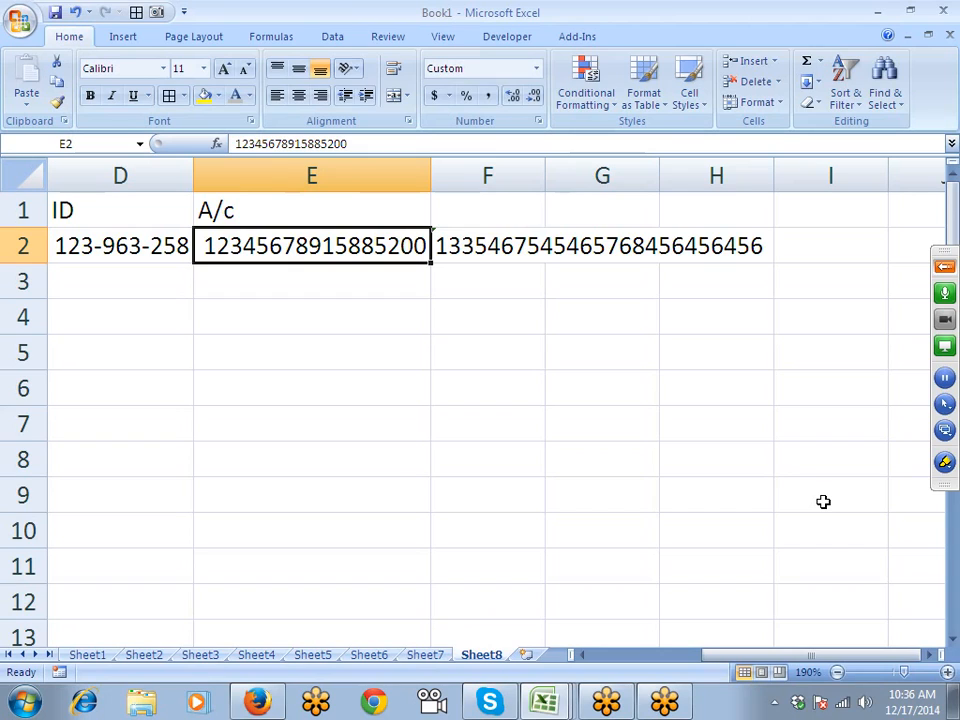
{"action": "key", "text": "F2"}
{"action": "key", "text": "Left"}
{"action": "key", "text": "Left"}
{"action": "key", "text": "Left"}
{"action": "key", "text": "Left"}
{"action": "key", "text": "Left"}
{"action": "key", "text": "Left"}
{"action": "key", "text": "Left"}
{"action": "key", "text": "Left"}
{"action": "key", "text": "Left"}
{"action": "key", "text": "Left"}
{"action": "key", "text": "Left"}
{"action": "key", "text": "Left"}
{"action": "key", "text": "Left"}
{"action": "key", "text": "Left"}
{"action": "key", "text": "Left"}
{"action": "key", "text": "Left"}
{"action": "key", "text": "Left"}
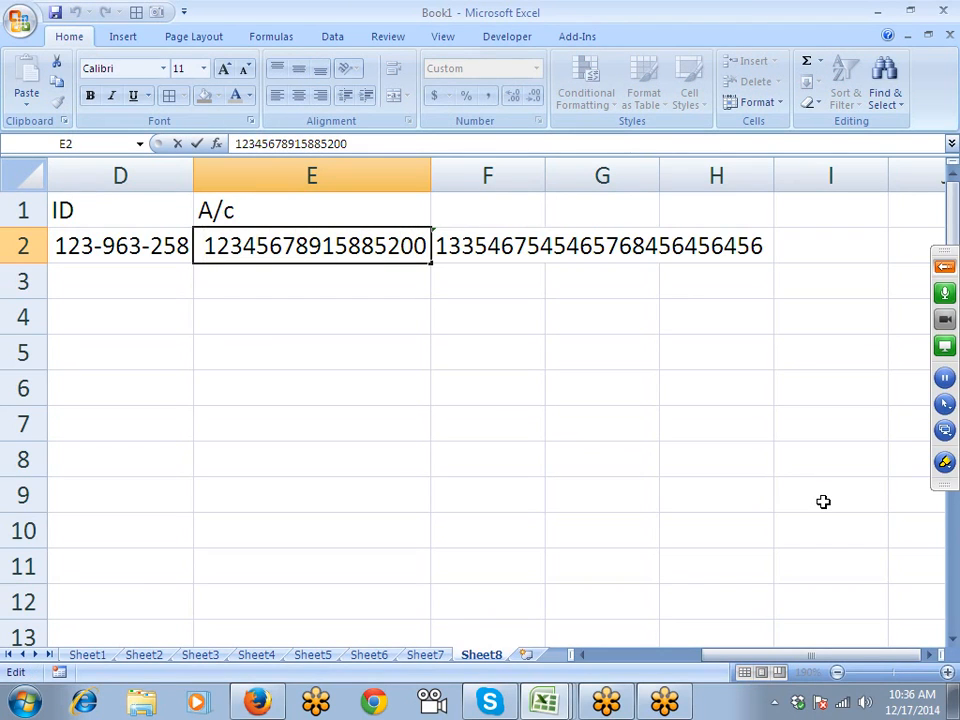
{"action": "type", "text": "'"}
{"action": "key", "text": "Return"}
{"action": "key", "text": "Up"}
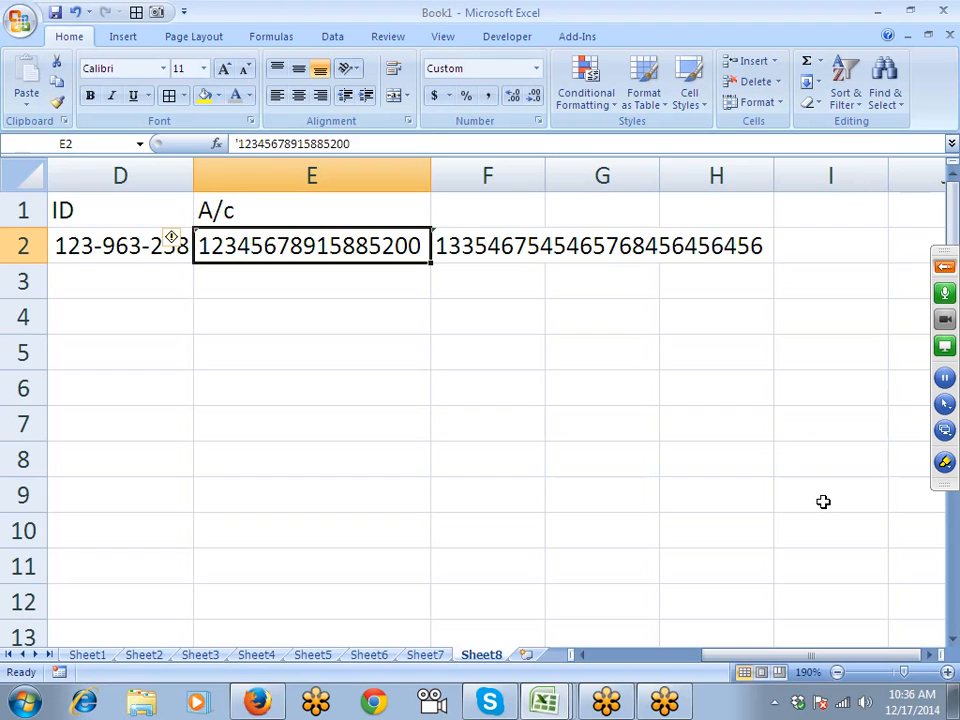
{"action": "key", "text": "ctrl+z"}
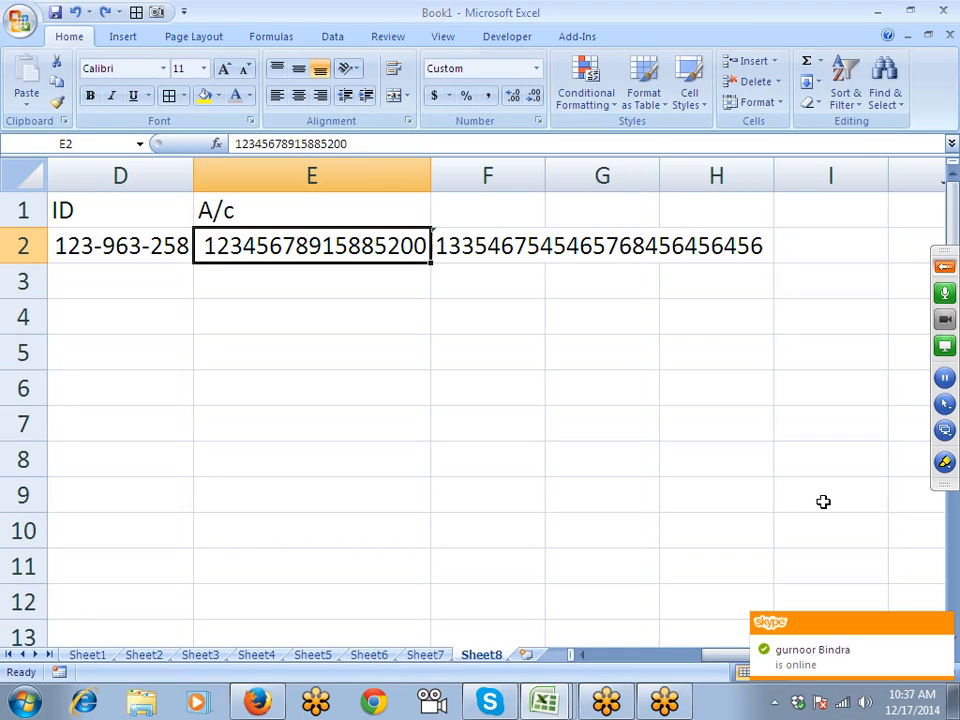
- Enter 1254 in cell B17
{"action": "scroll", "coordinate": [621, 640], "scroll_direction": "down", "scroll_amount": 1}
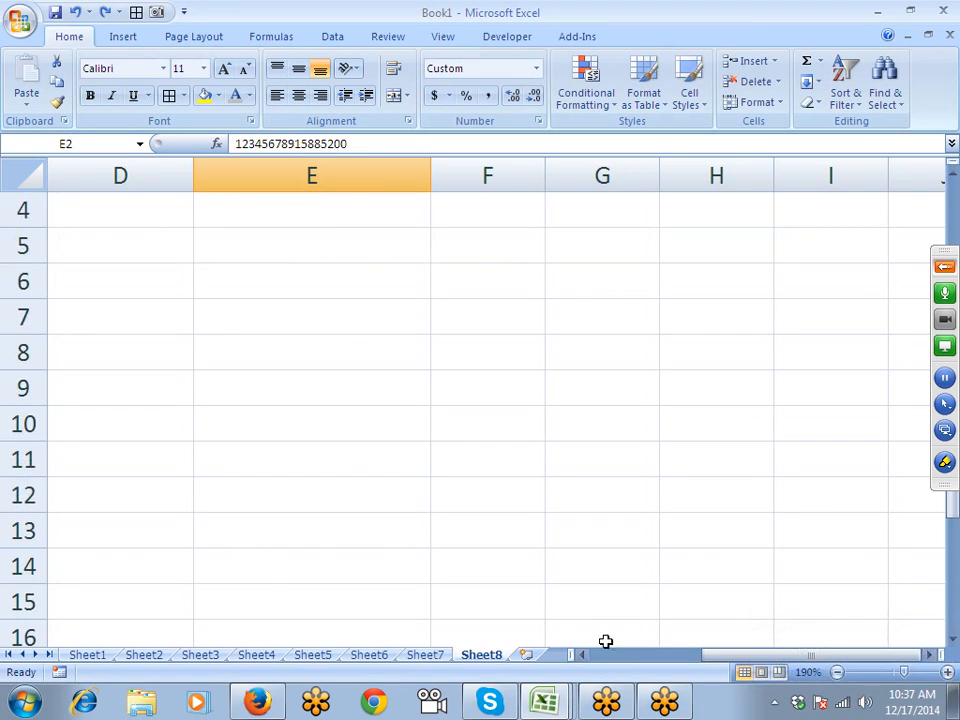
{"action": "left_click_drag", "start_coordinate": [710, 656], "coordinate": [592, 652]}
{"action": "scroll", "coordinate": [392, 598], "scroll_direction": "down", "scroll_amount": 3}
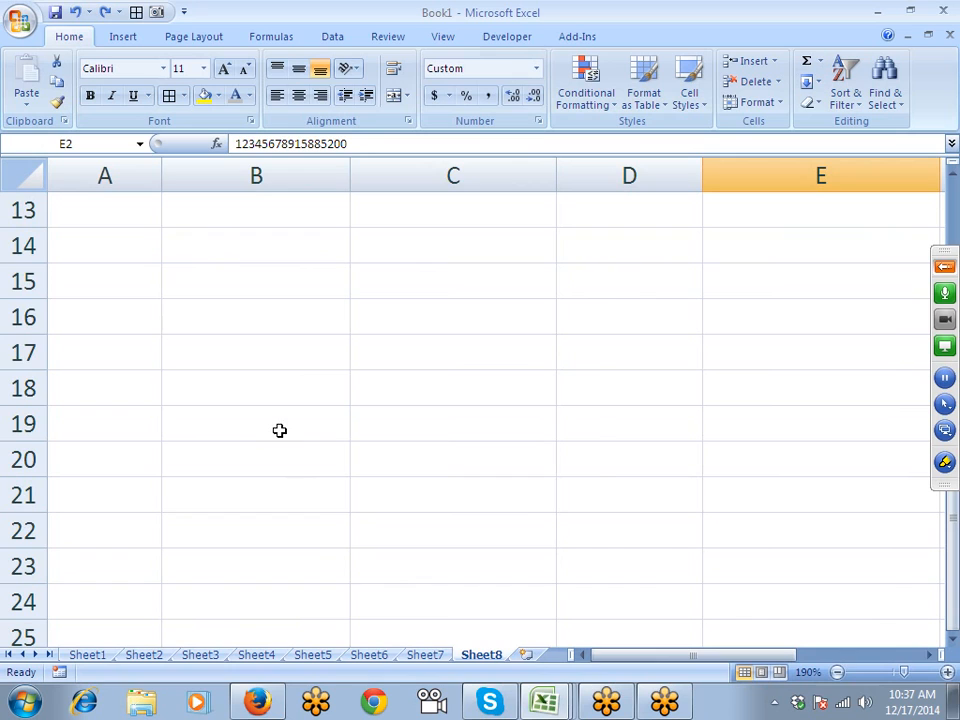
{"action": "left_click", "coordinate": [290, 360]}
{"action": "type", "text": "1254"}
{"action": "key", "text": "Return"}
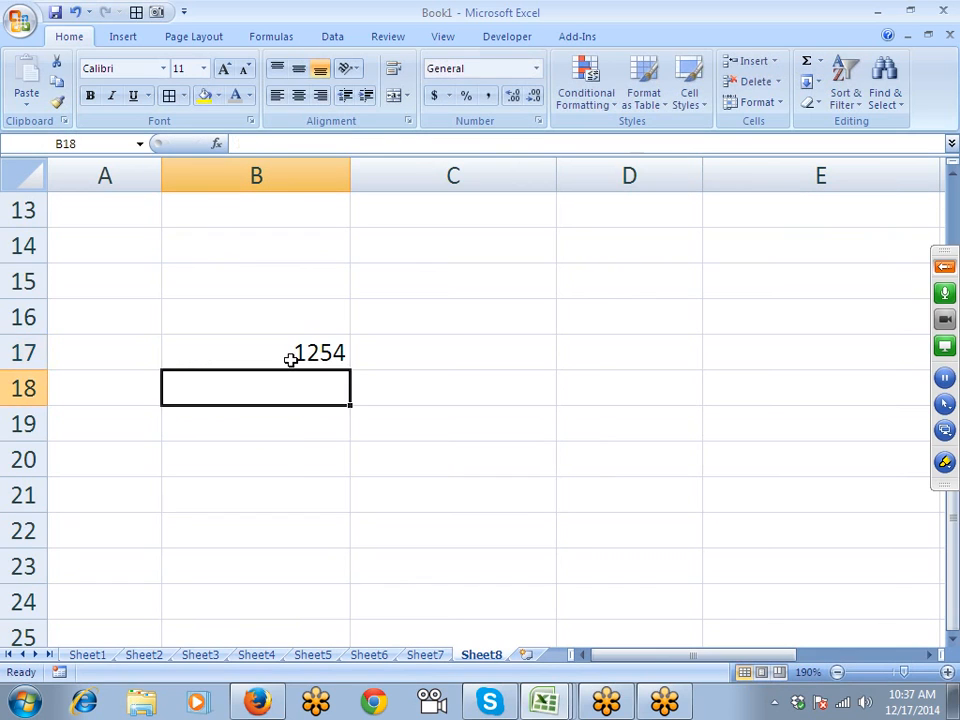
- Apply Accounting Number Format to B17 so it shows $ 1,254.00
{"action": "left_click", "coordinate": [291, 360]}
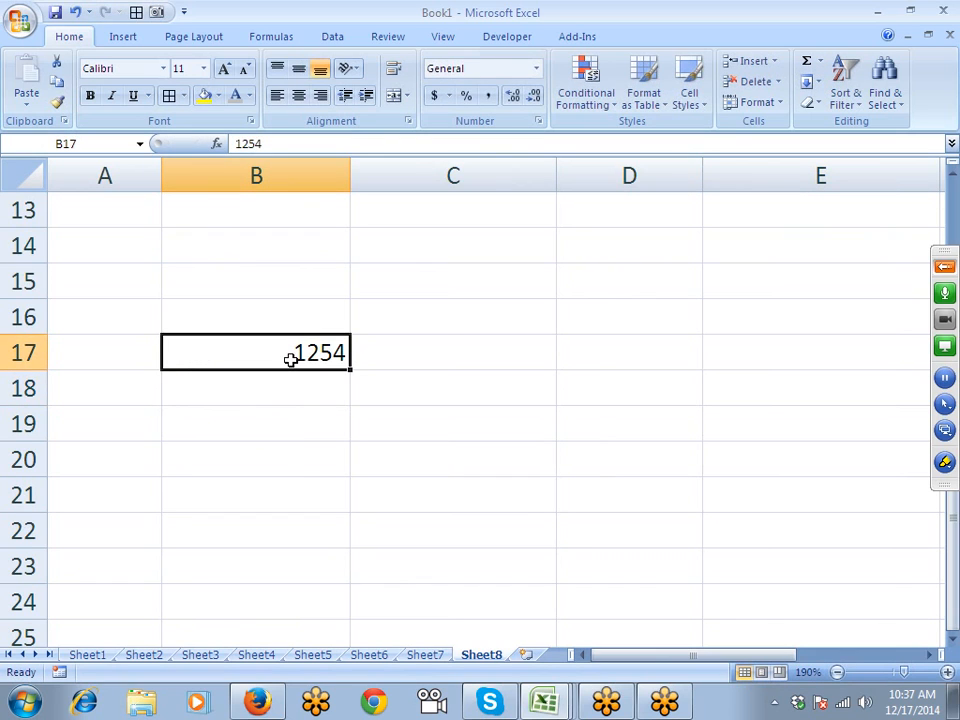
{"action": "left_click", "coordinate": [434, 96]}
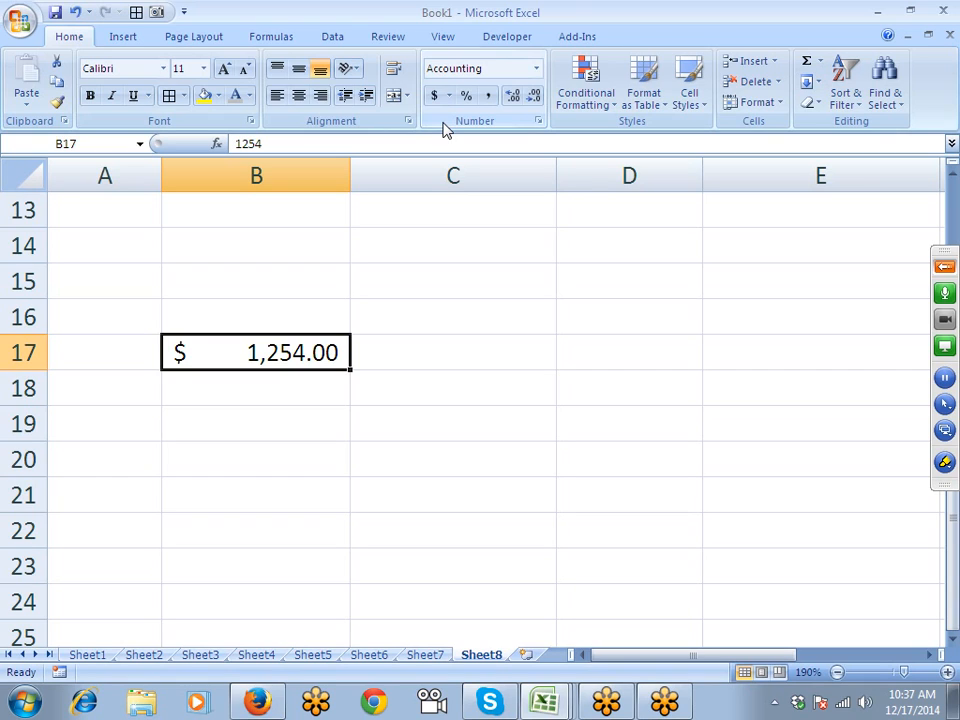
{"action": "key", "text": "Down"}
{"action": "key", "text": "Up"}
{"action": "key", "text": "Right"}
{"action": "key", "text": "Down"}
{"action": "key", "text": "Up"}
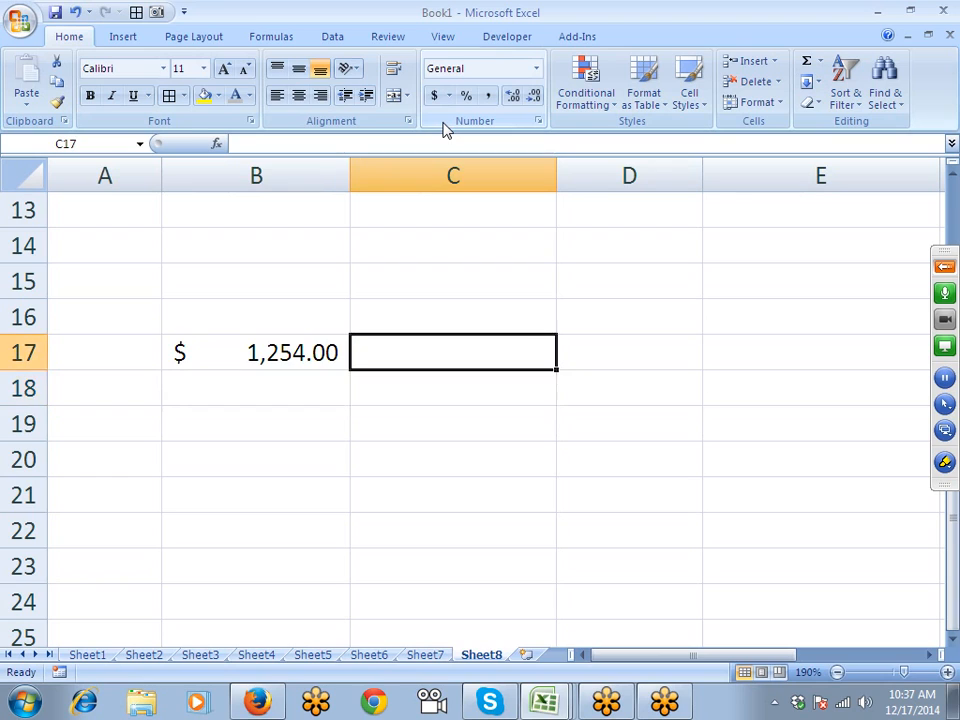
{"action": "key", "text": "Left"}
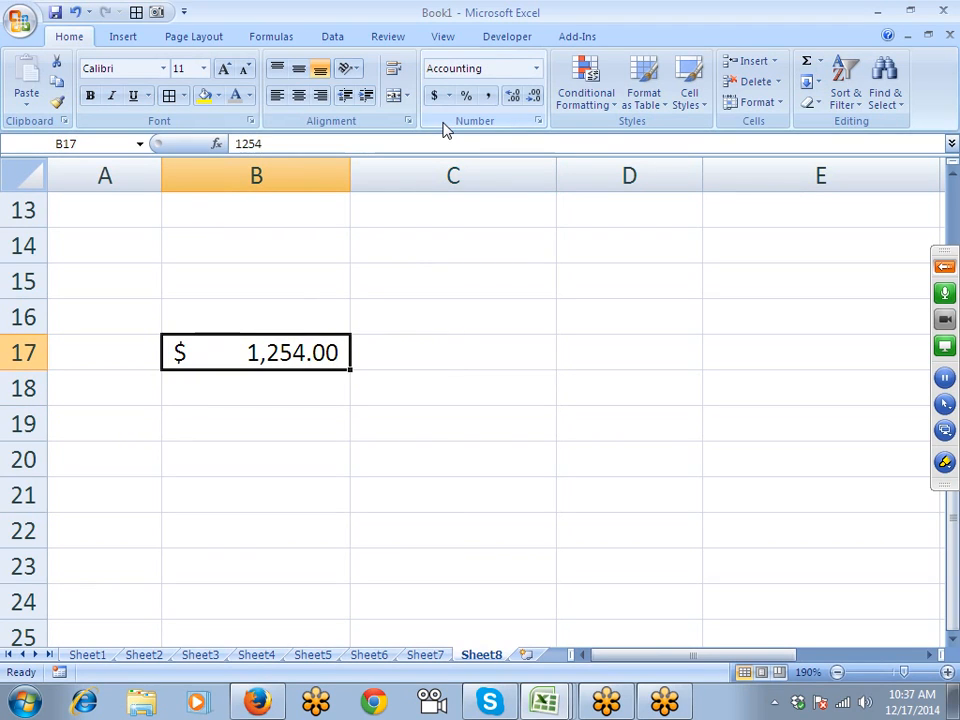
- Enter the text US $ 1254 in C17
{"action": "key", "text": "Right"}
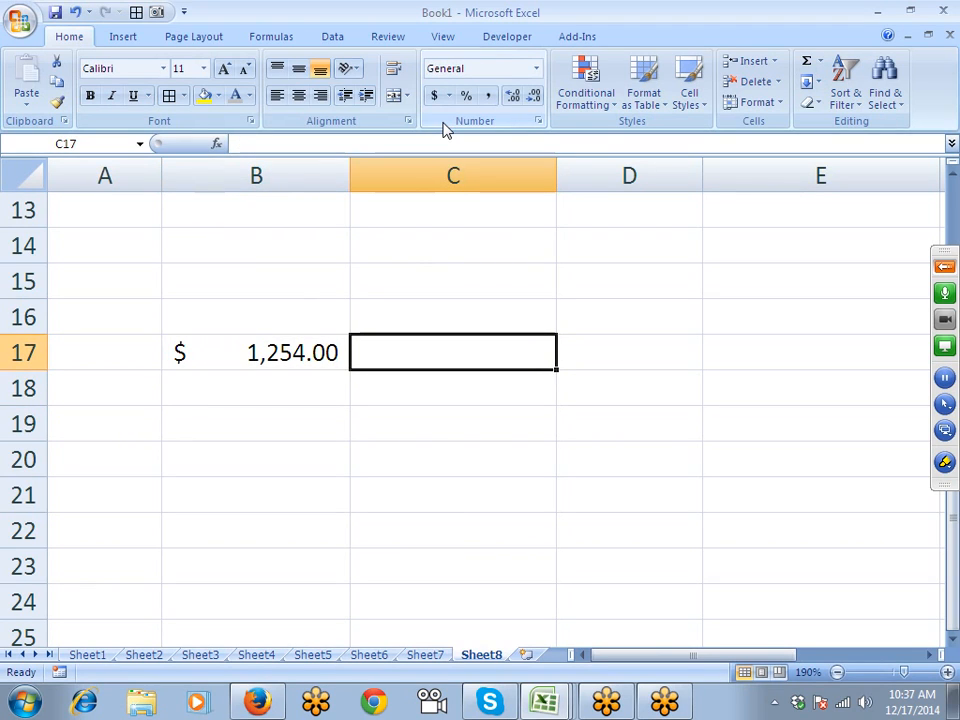
{"action": "type", "text": "US"}
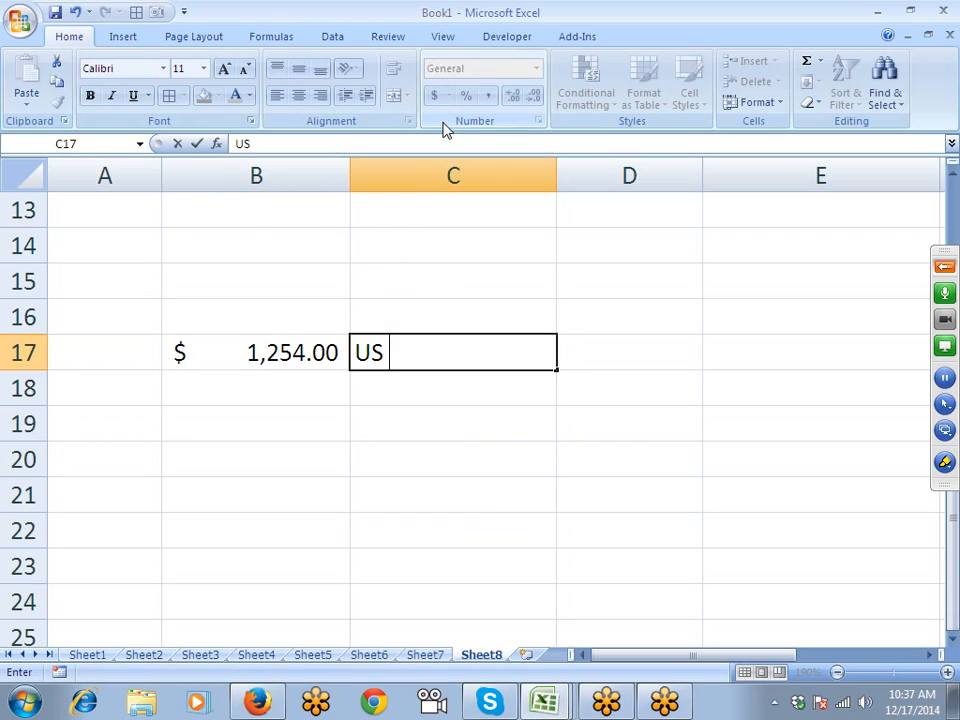
{"action": "type", "text": " $"}
{"action": "type", "text": "12"}
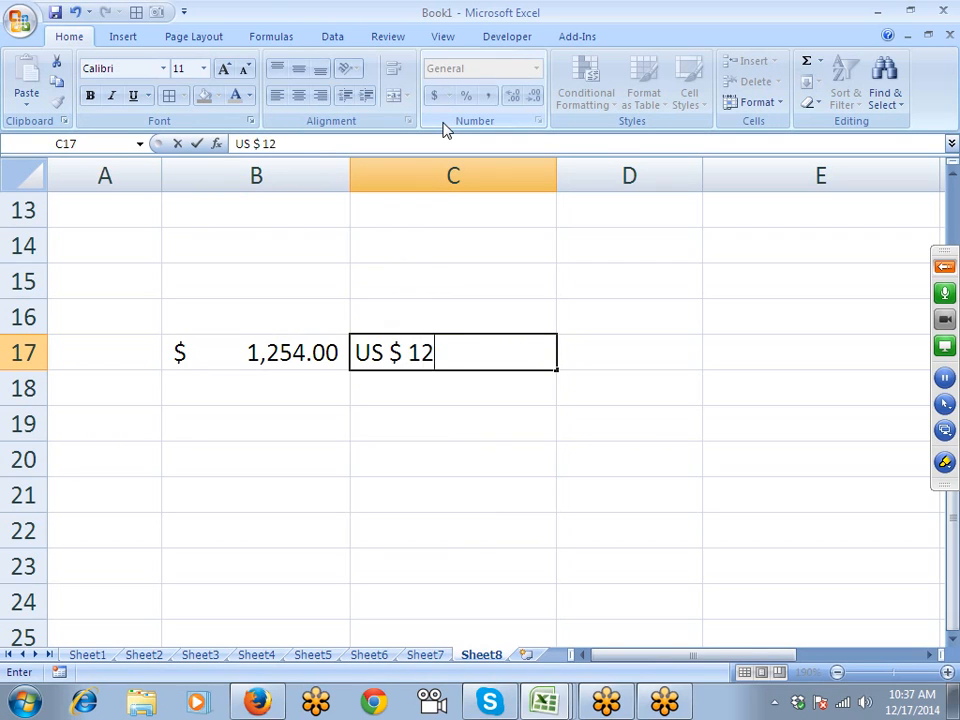
{"action": "type", "text": "54"}
{"action": "key", "text": "Return"}
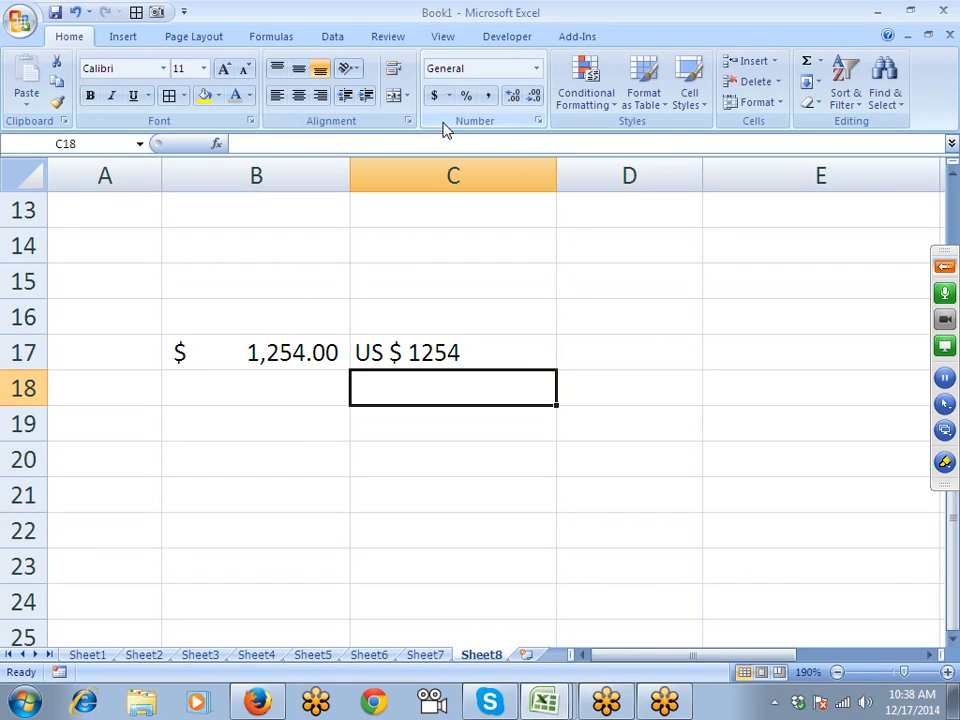
- Enter the plain number 1254 in B19
{"action": "key", "text": "Up"}
{"action": "key", "text": "Down"}
{"action": "key", "text": "Left"}
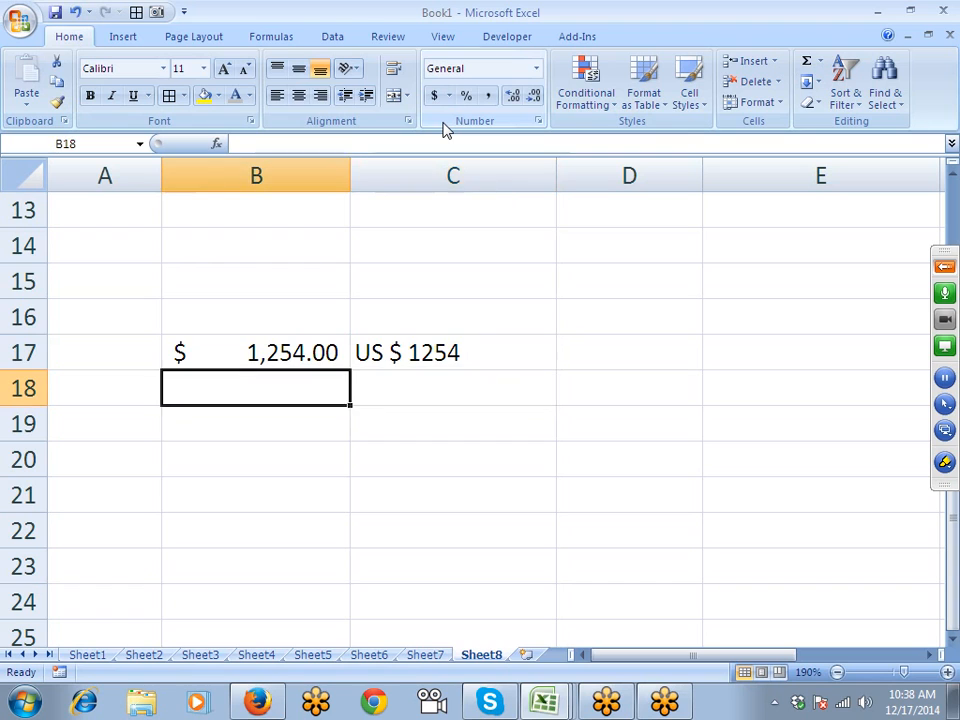
{"action": "key", "text": "Down"}
{"action": "type", "text": "1254"}
{"action": "key", "text": "Return"}
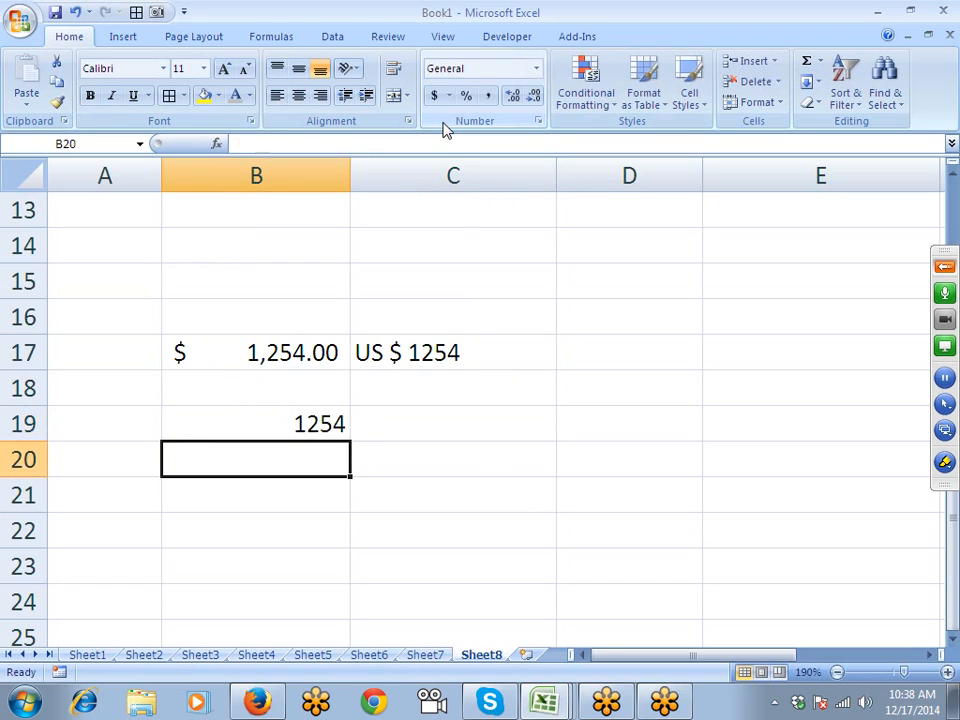
{"action": "key", "text": "Up"}
- Give B19 the custom number format "US $"### so it shows US $ 1254
{"action": "left_click", "coordinate": [435, 345]}
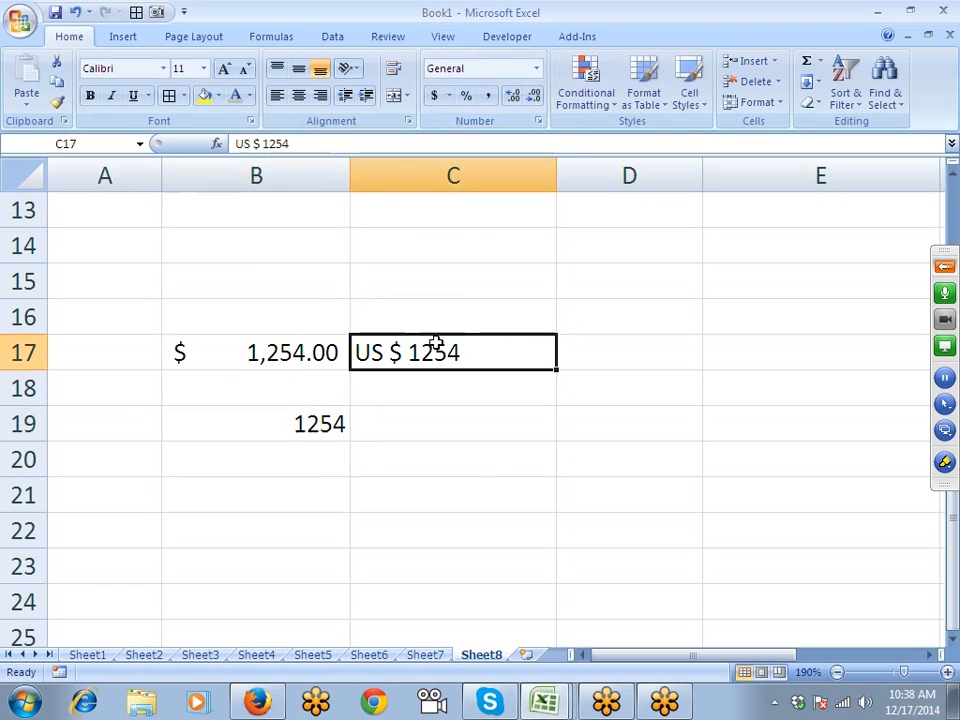
{"action": "left_click", "coordinate": [306, 422]}
{"action": "left_click", "coordinate": [539, 121]}
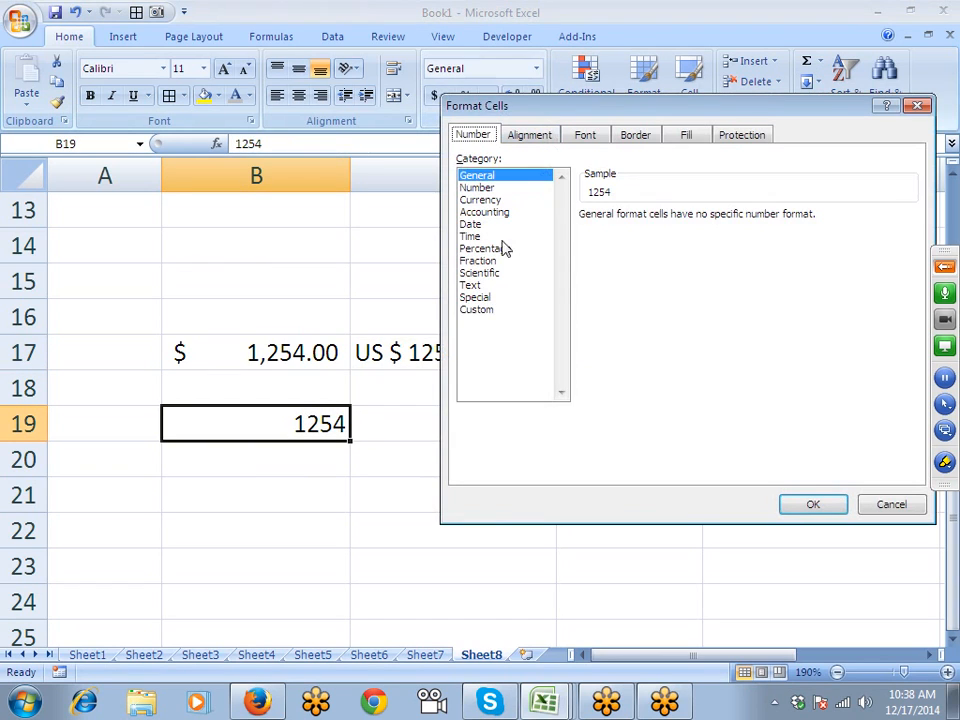
{"action": "left_click", "coordinate": [488, 310]}
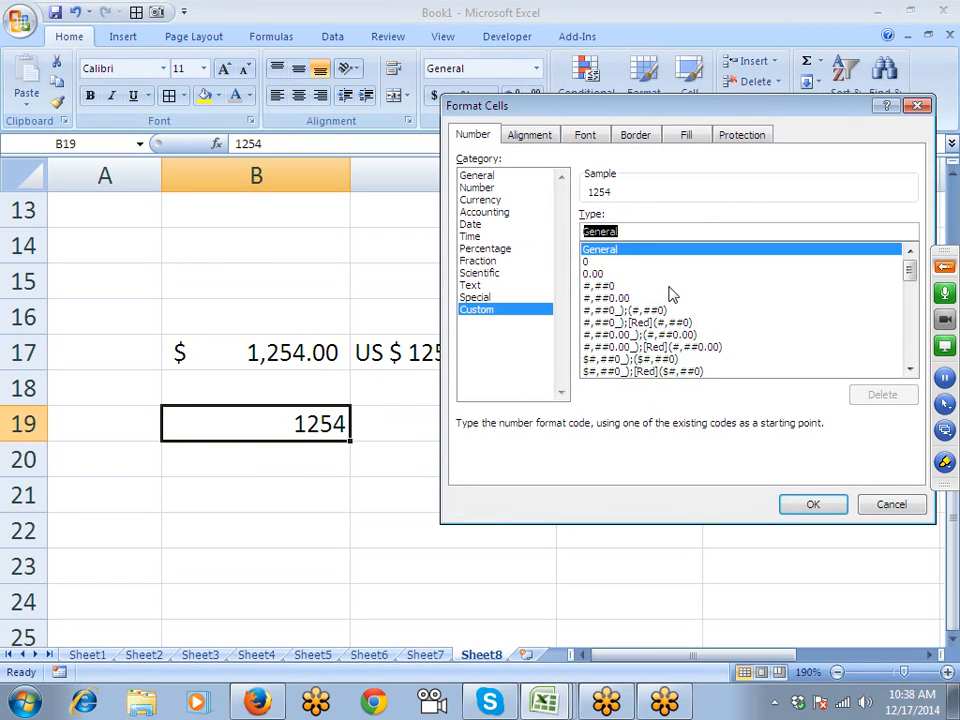
{"action": "type", "text": "\""}
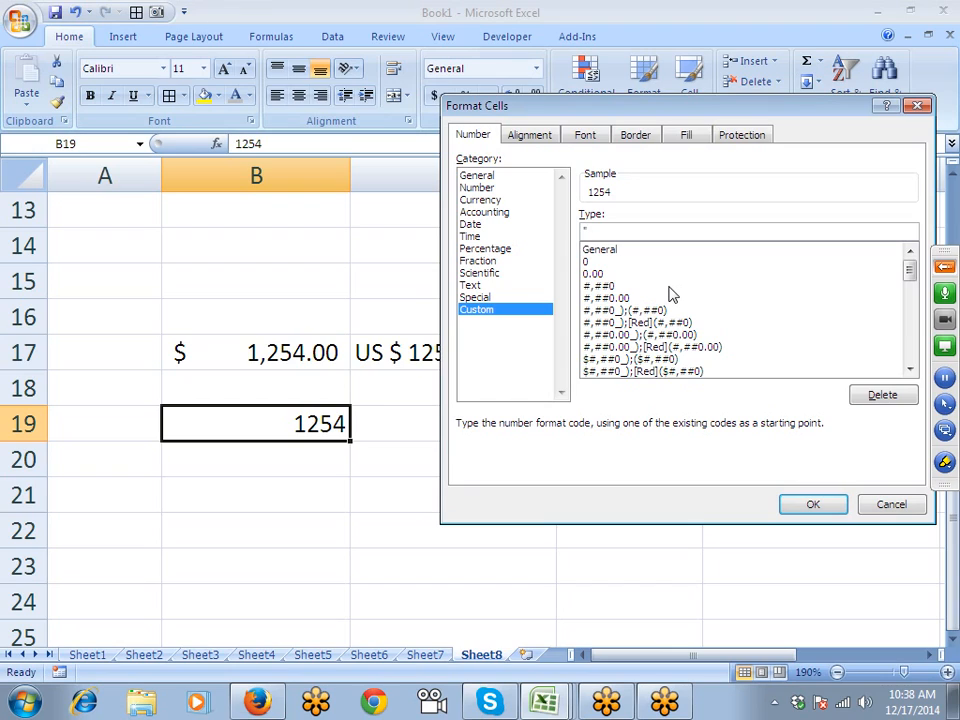
{"action": "type", "text": "US $\""}
{"action": "type", "text": "###"}
{"action": "key", "text": "Return"}
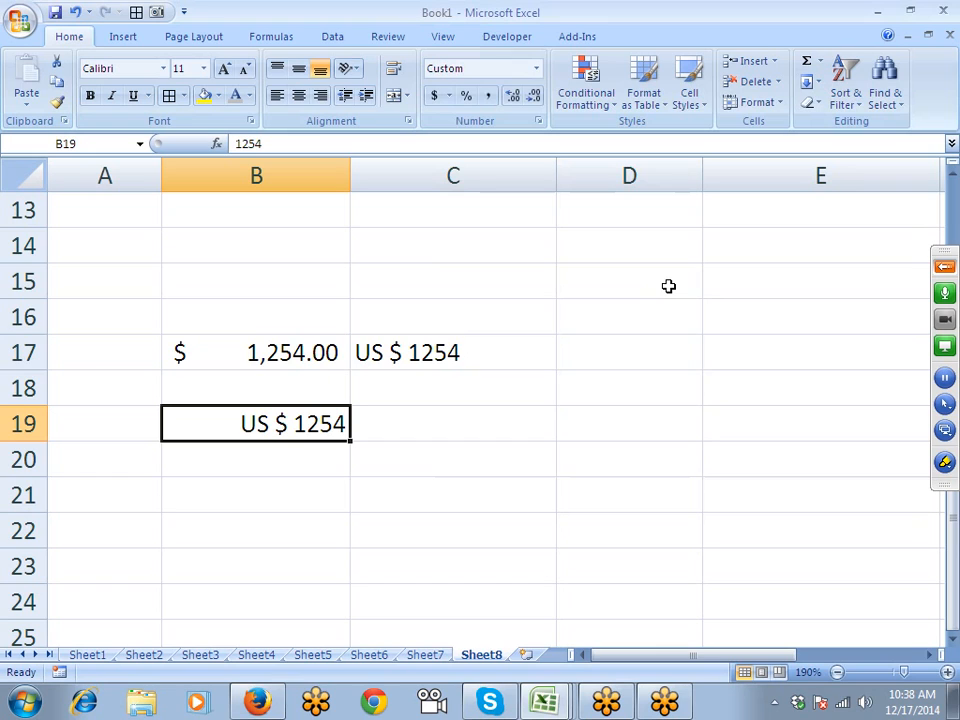
{"action": "left_click", "coordinate": [538, 121]}
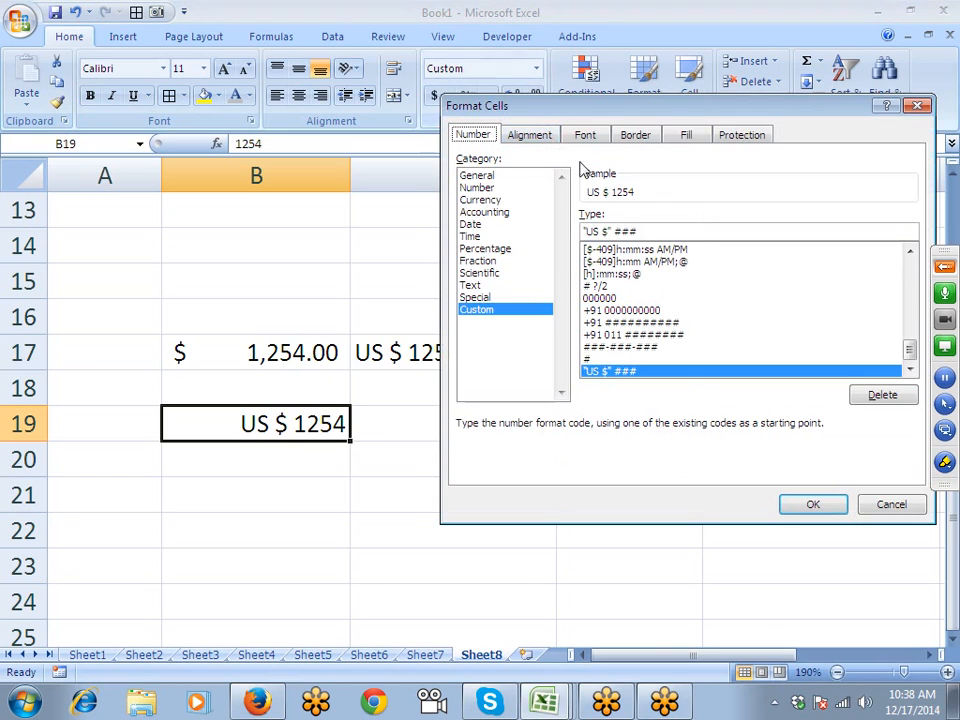
{"action": "left_click_drag", "start_coordinate": [613, 231], "coordinate": [583, 248]}
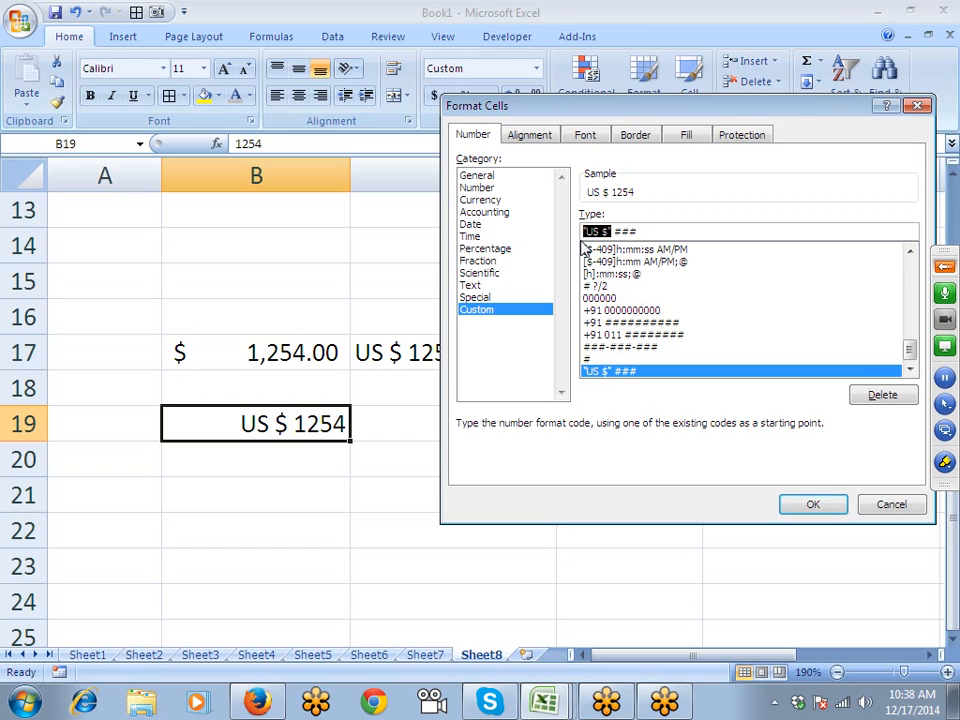
{"action": "key", "text": "Return"}
{"action": "key", "text": "Return"}
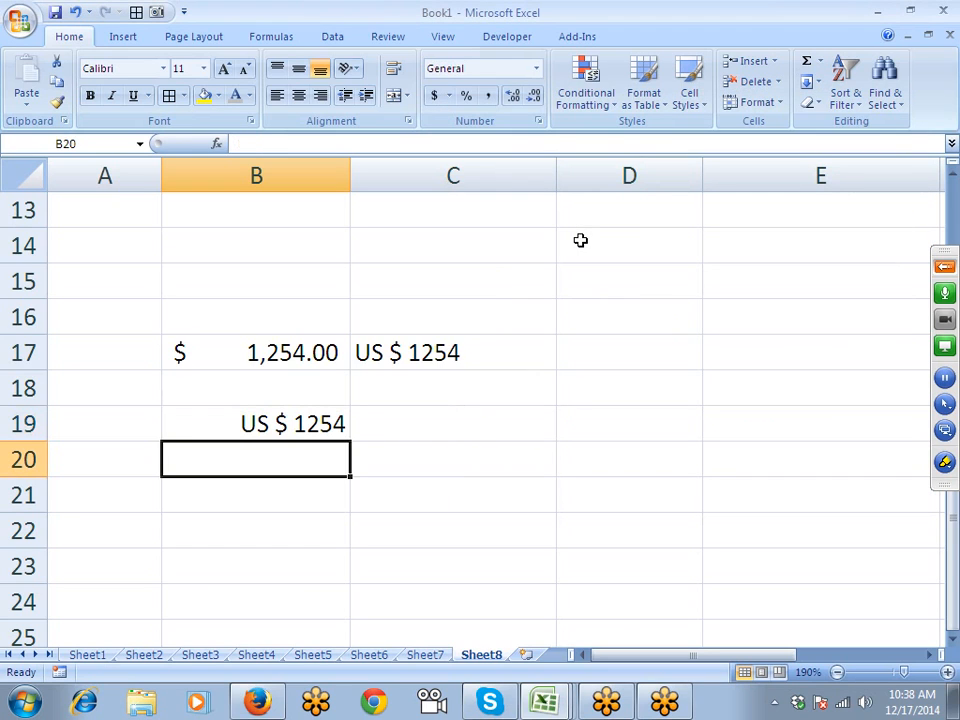
- Enter =B19+20 in B20, which displays US $ 1274
{"action": "type", "text": "=B19+20"}
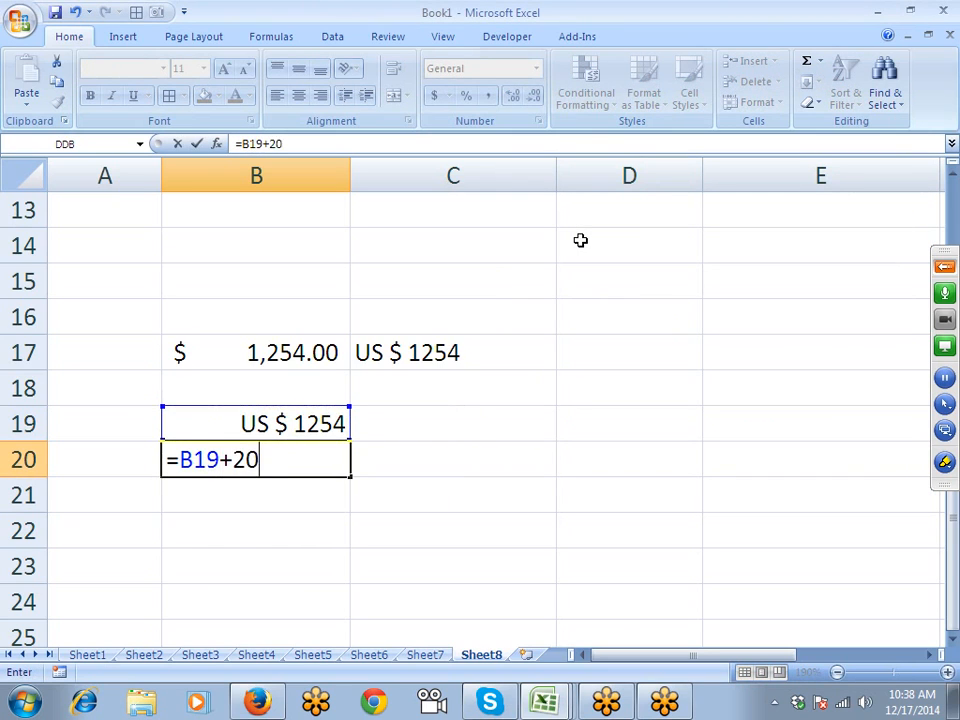
{"action": "key", "text": "Return"}
{"action": "key", "text": "Up"}
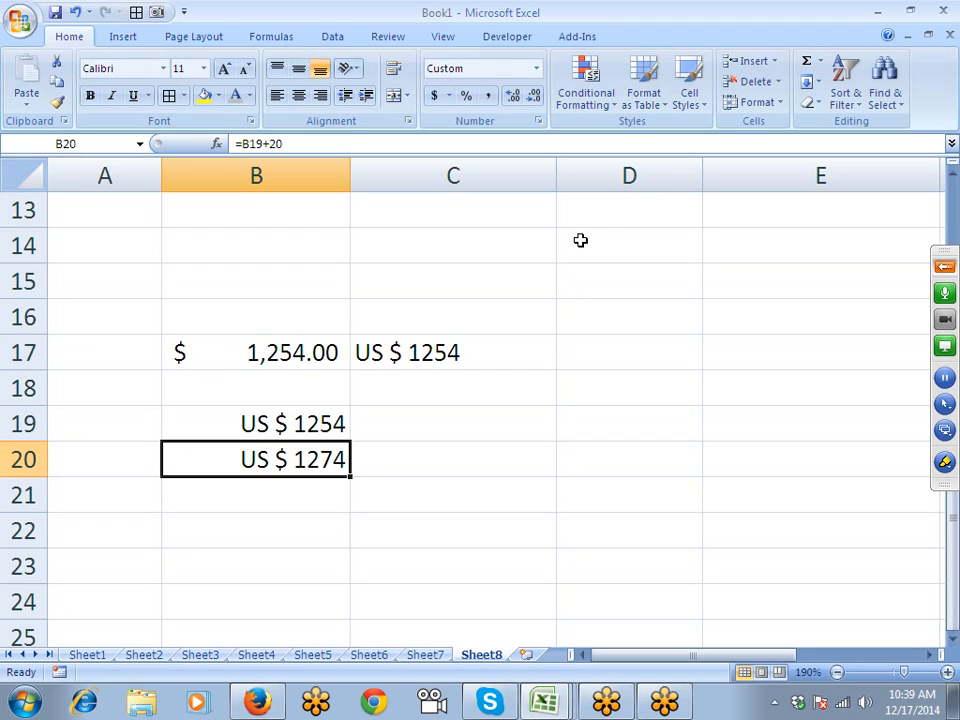
{"action": "scroll", "coordinate": [580, 240], "scroll_direction": "down", "scroll_amount": 3}
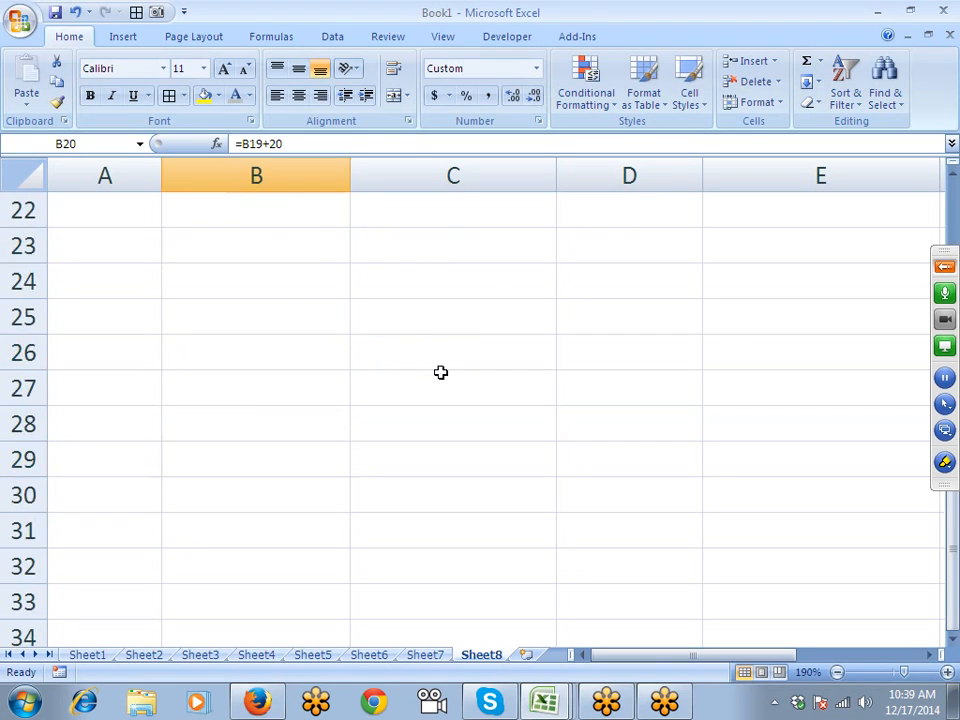
- Enter 120.38 in B24 and apply custom format 0# "Rupess" .00 "Paise"
{"action": "left_click", "coordinate": [264, 277]}
{"action": "type", "text": "120."}
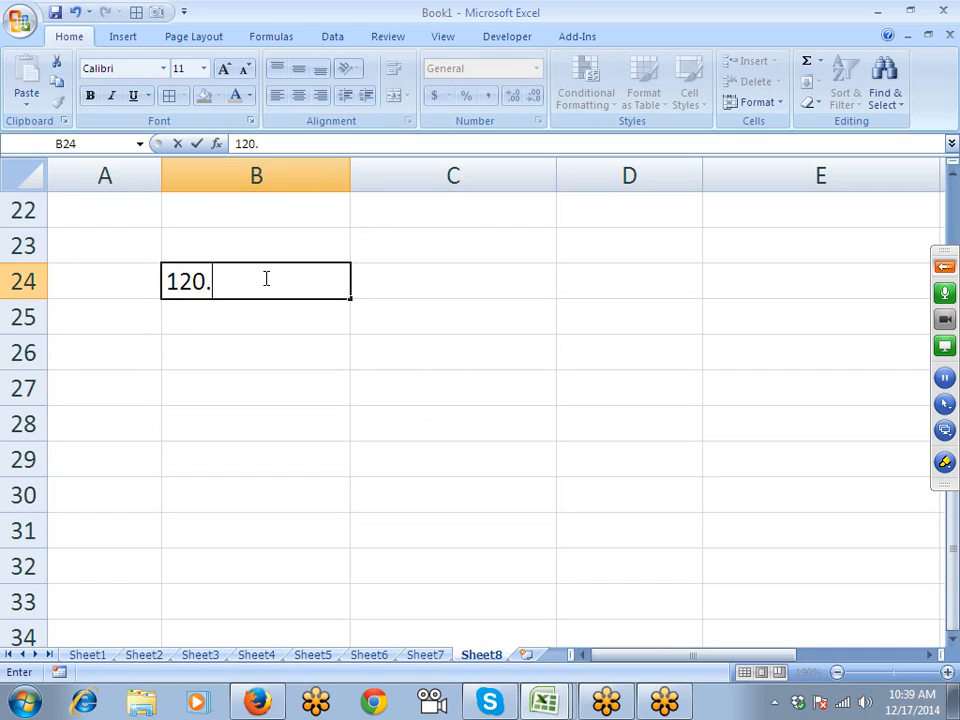
{"action": "type", "text": "38"}
{"action": "key", "text": "Return"}
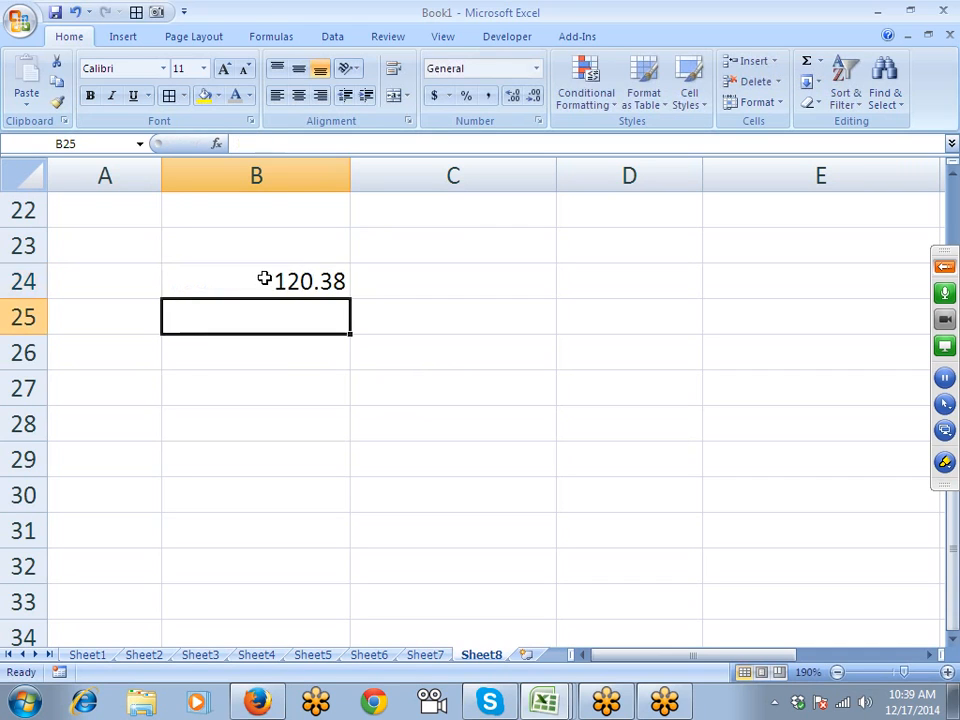
{"action": "left_click", "coordinate": [264, 279]}
{"action": "left_click", "coordinate": [538, 121]}
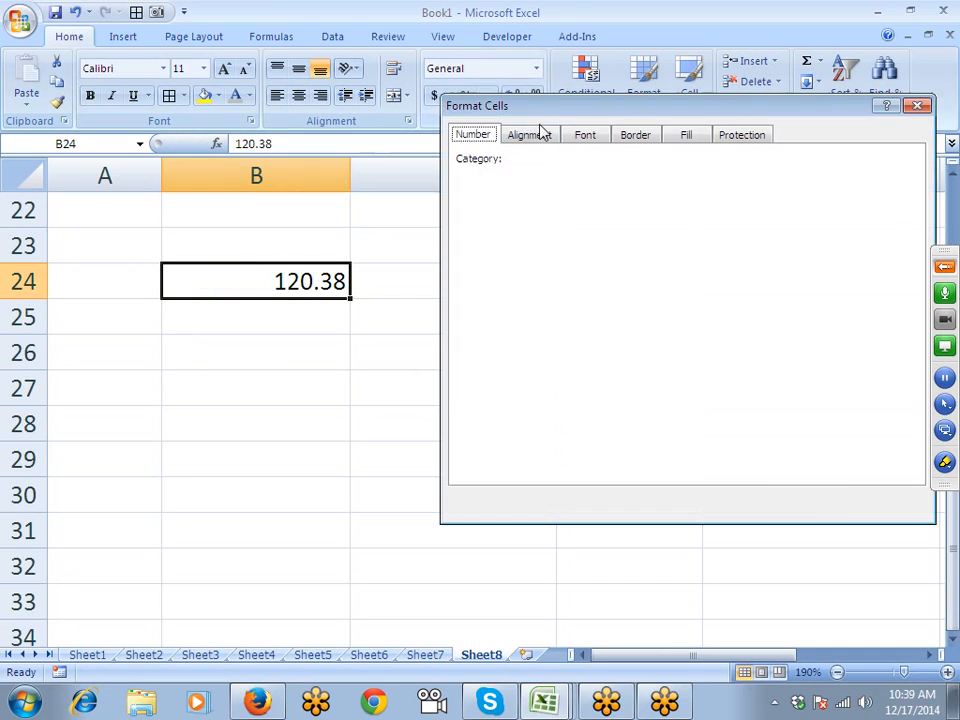
{"action": "left_click", "coordinate": [477, 310]}
{"action": "left_click_drag", "start_coordinate": [618, 231], "coordinate": [557, 236]}
{"action": "type", "text": "0"}
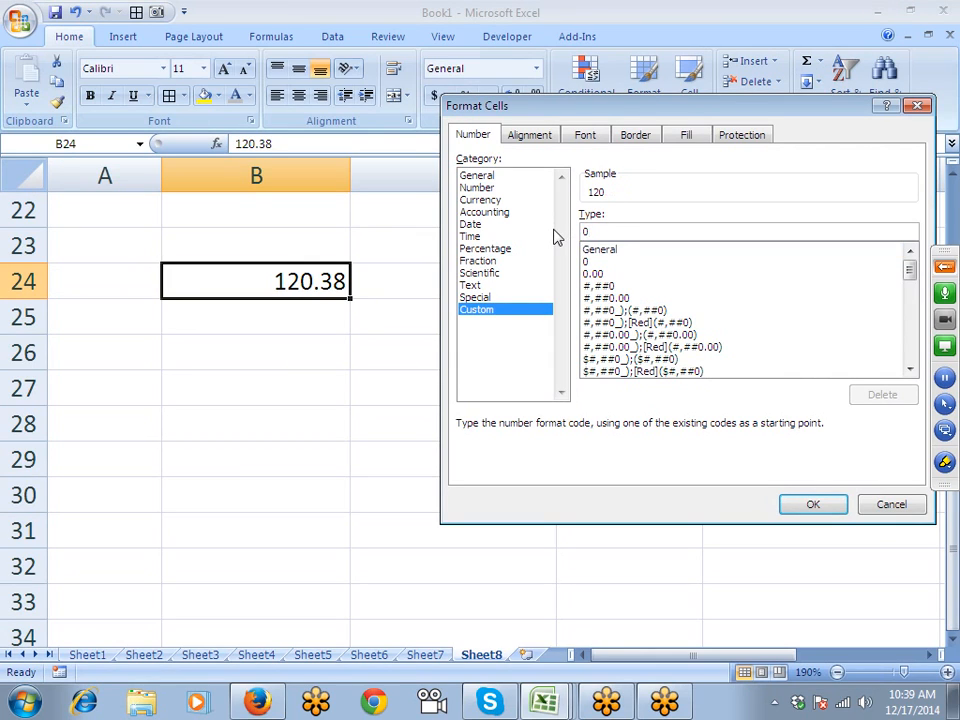
{"action": "type", "text": "#"}
{"action": "key", "text": "alt+space"}
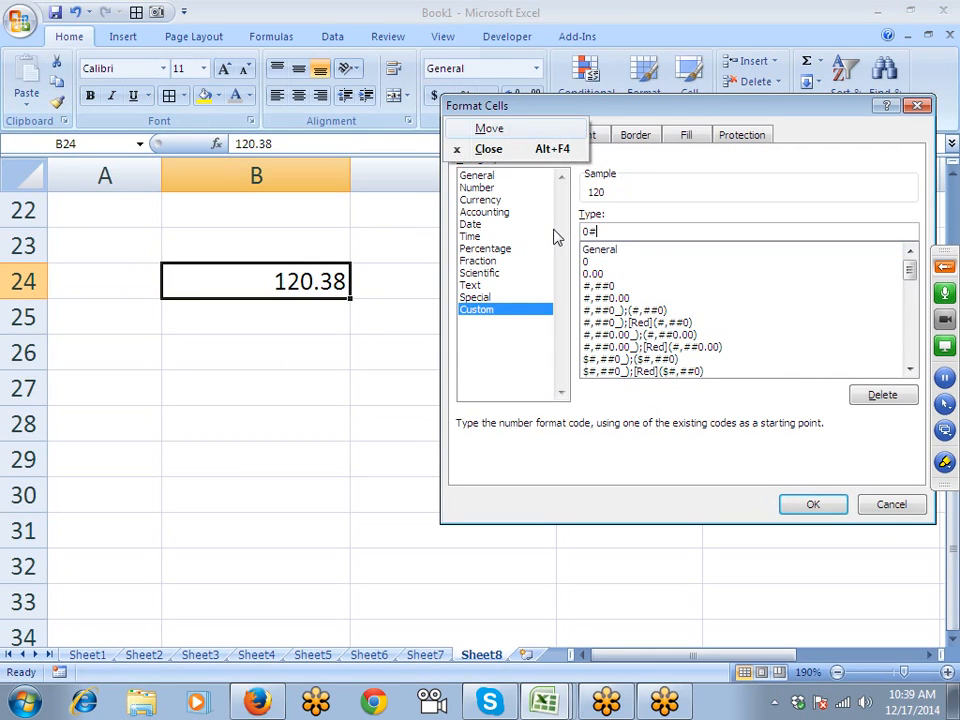
{"action": "left_click", "coordinate": [673, 231]}
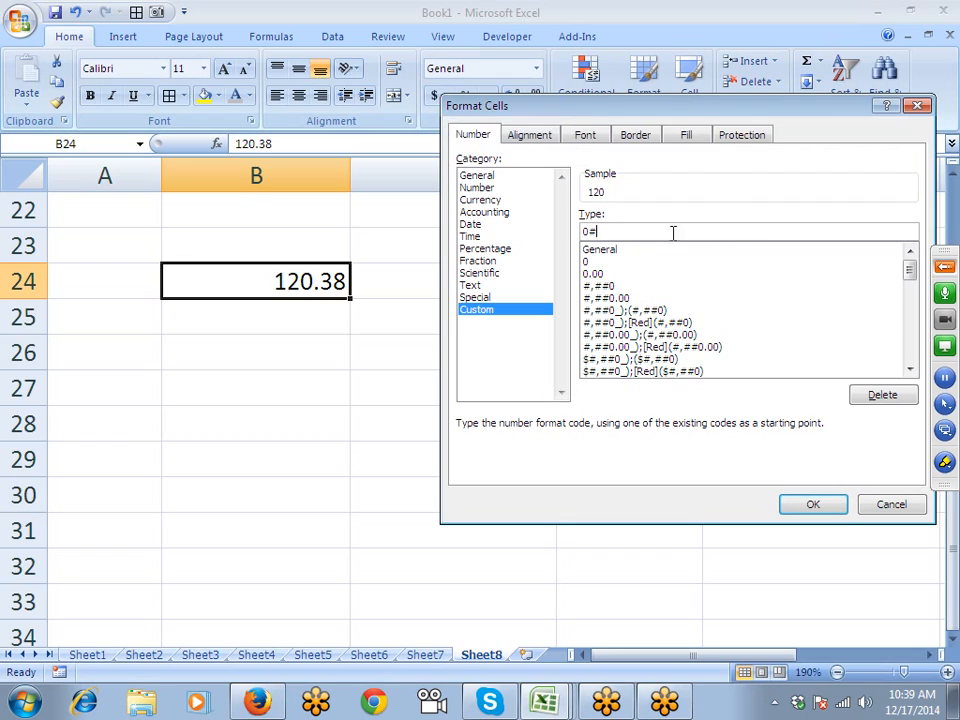
{"action": "type", "text": "\"Rupess\" .00"}
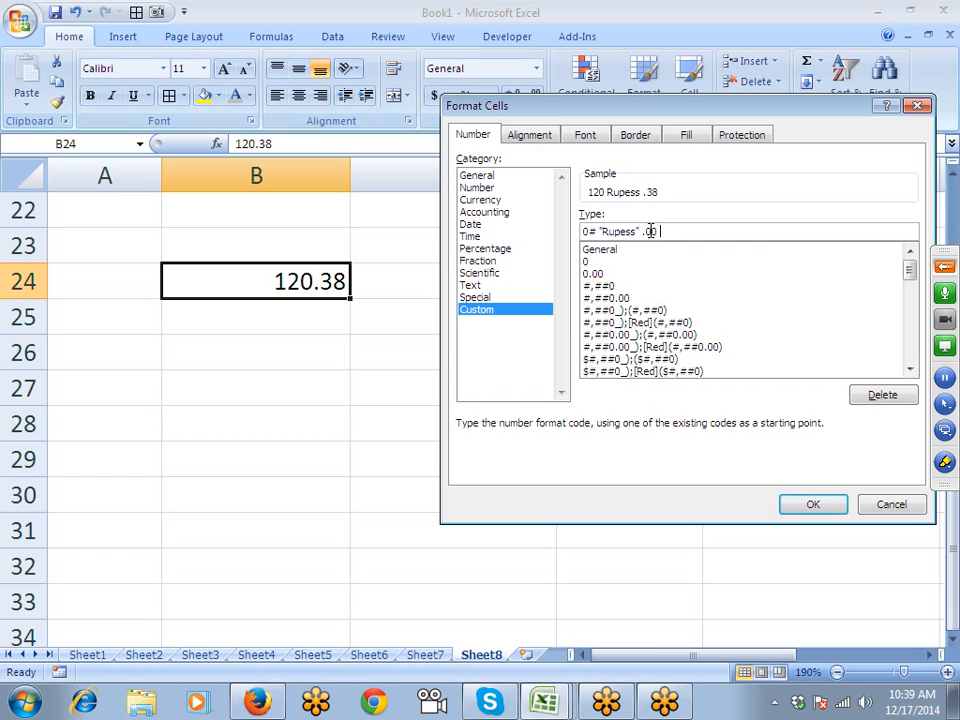
{"action": "type", "text": " \"Paise\""}
{"action": "key", "text": "Return"}
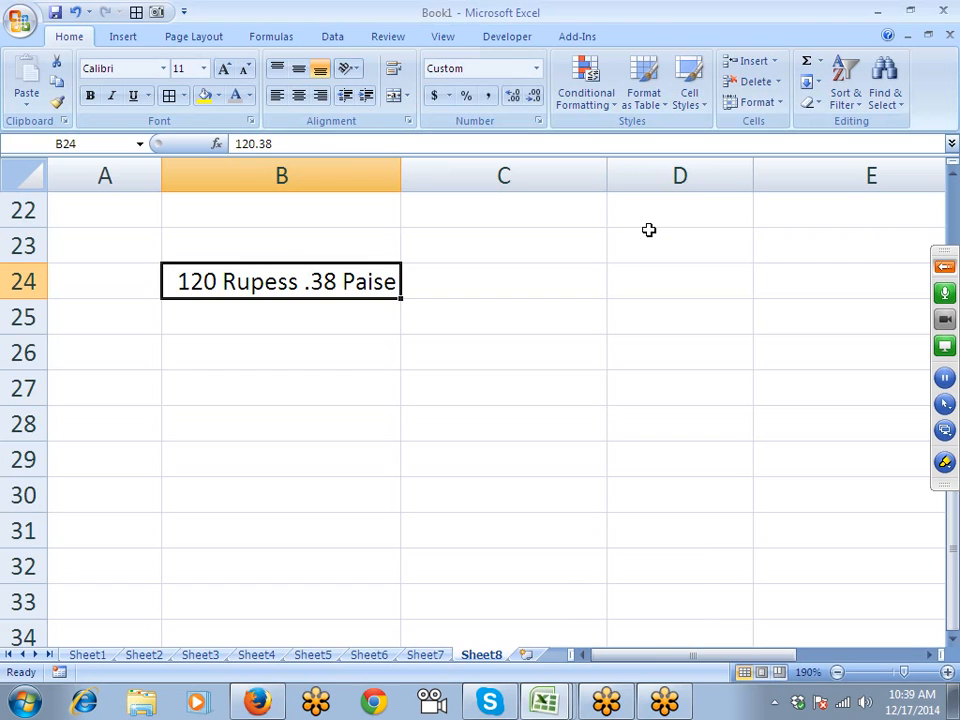
- Change B24's value to 90.40, shown as 90 Rupess .40 Paise
{"action": "type", "text": "90.40"}
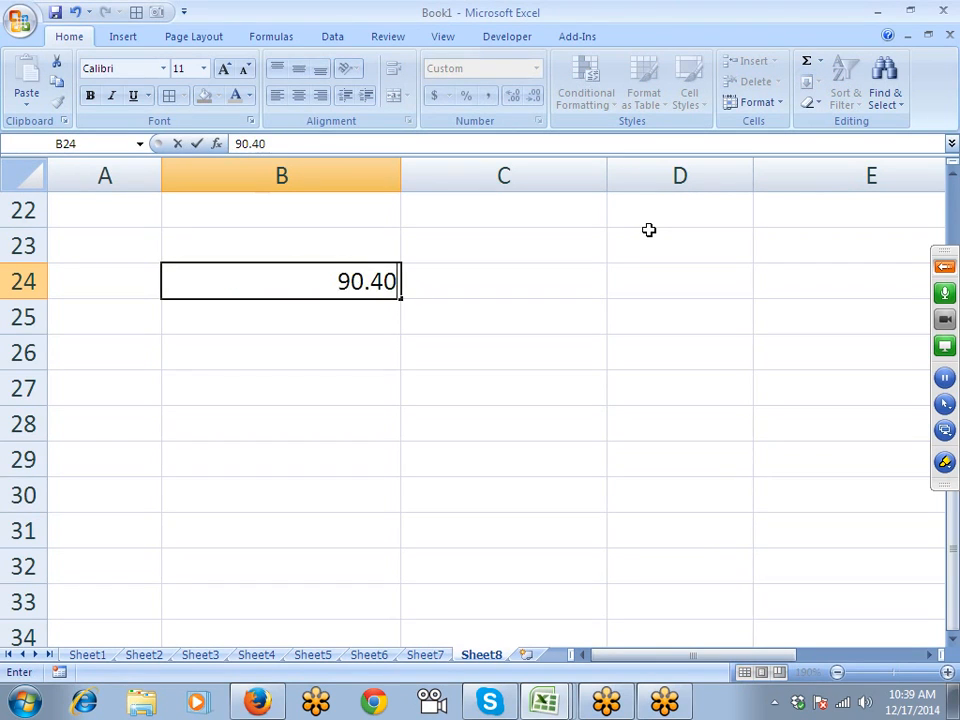
{"action": "key", "text": "Return"}
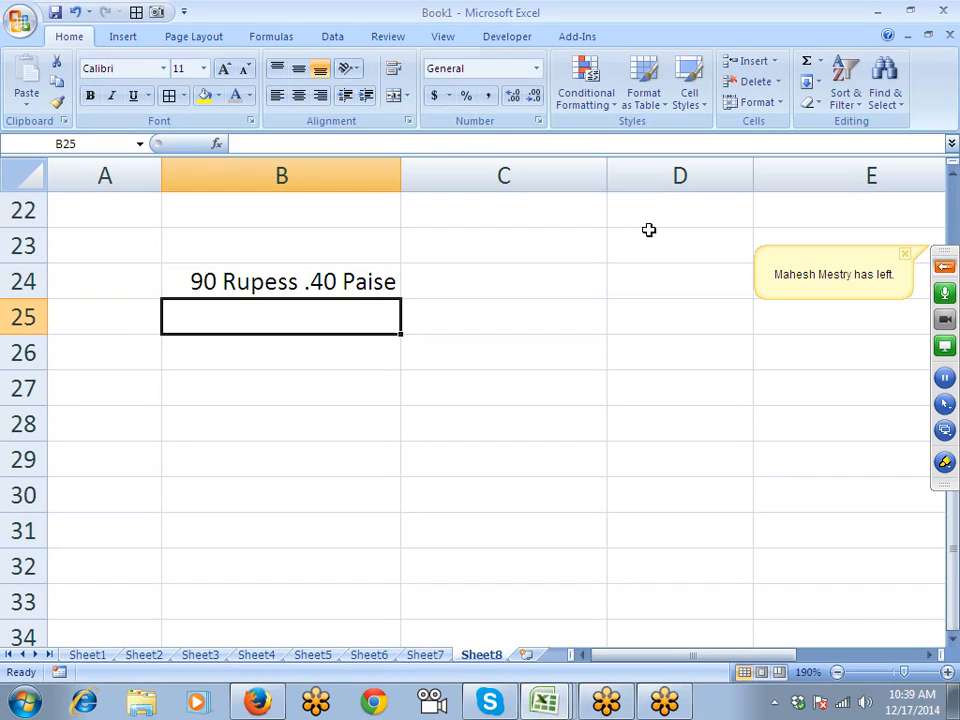
{"action": "left_click", "coordinate": [944, 266]}
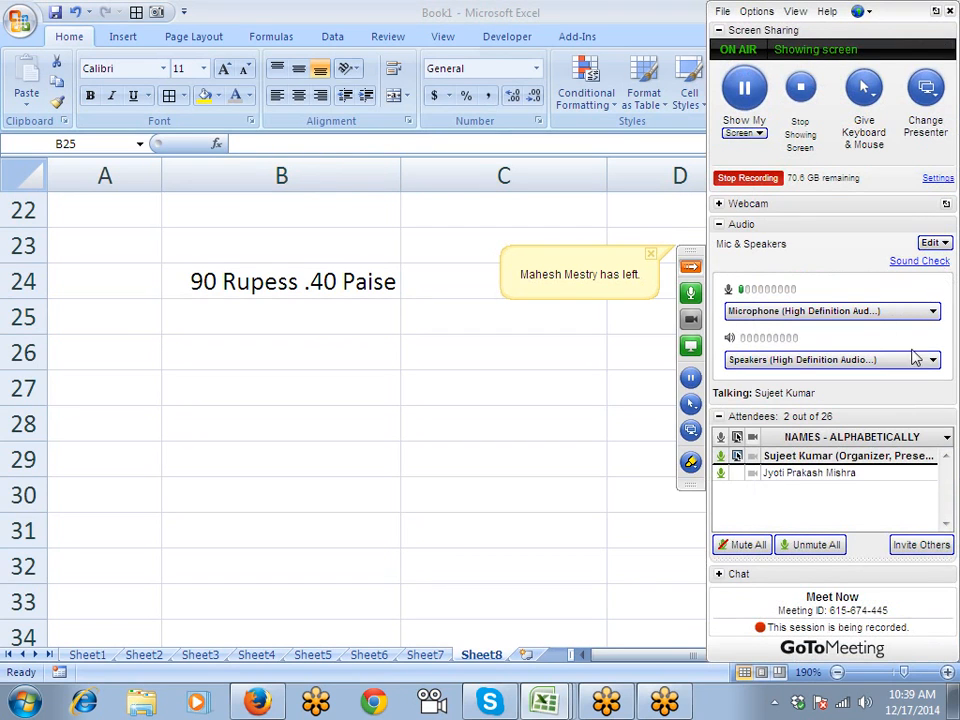
{"action": "left_click", "coordinate": [690, 266]}
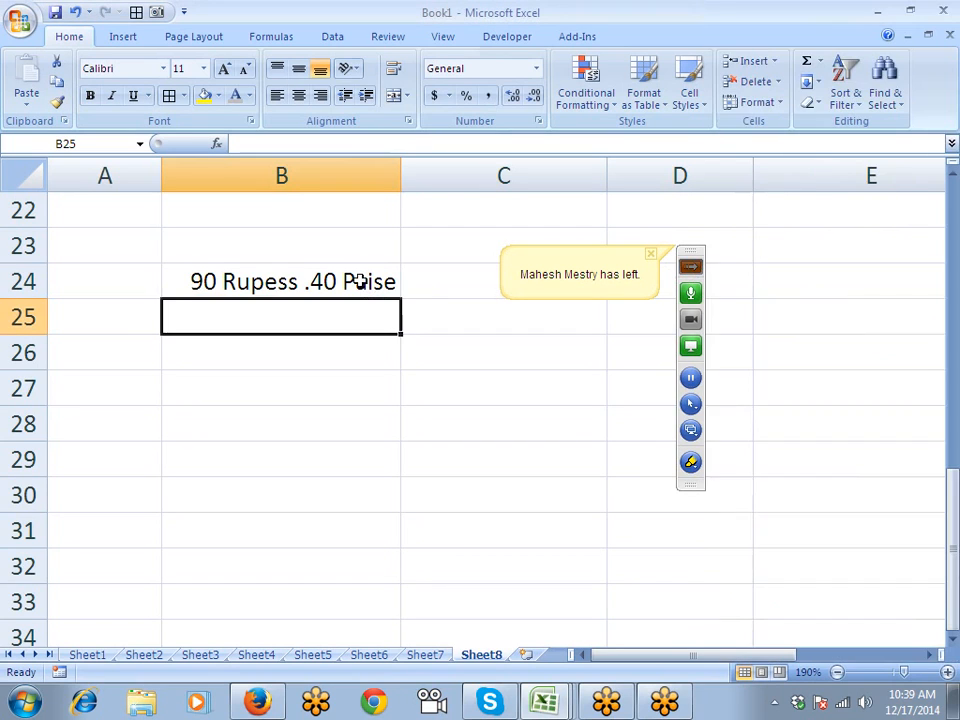
- Copy B24's rupees-and-paise format to B25:B31 with Format Painter
{"action": "left_click", "coordinate": [360, 283]}
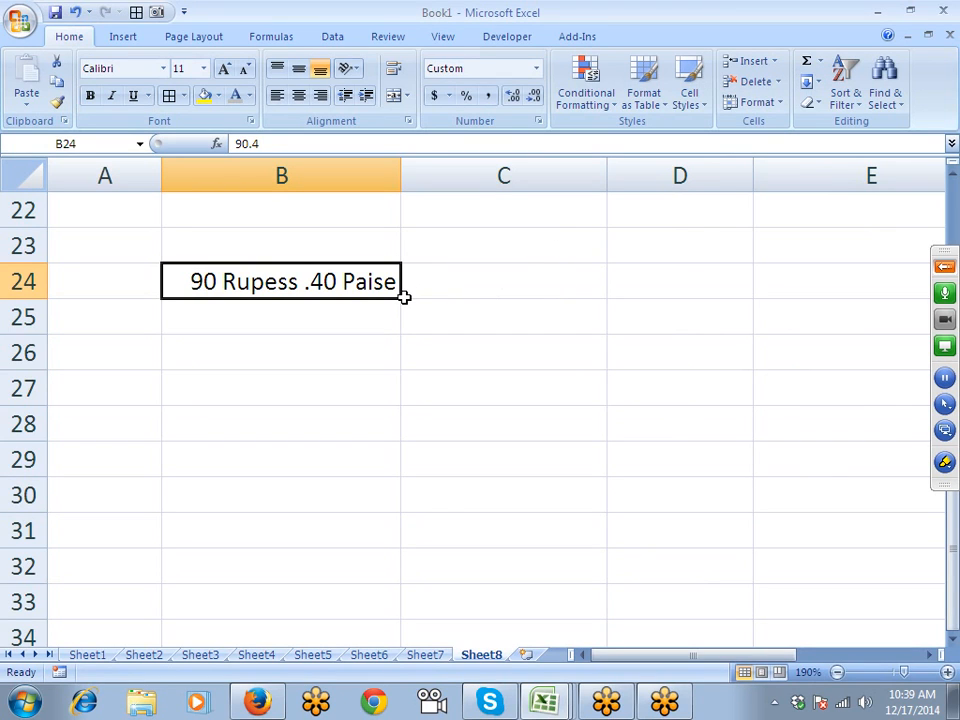
{"action": "left_click", "coordinate": [56, 102]}
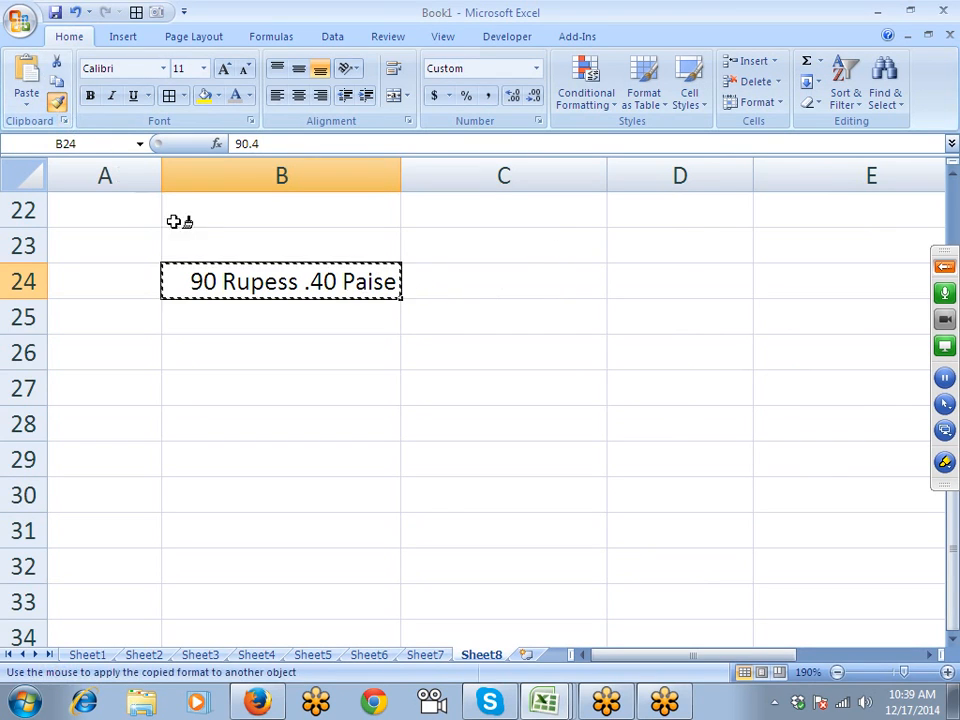
{"action": "left_click_drag", "start_coordinate": [236, 311], "coordinate": [219, 521]}
{"action": "left_click", "coordinate": [206, 281]}
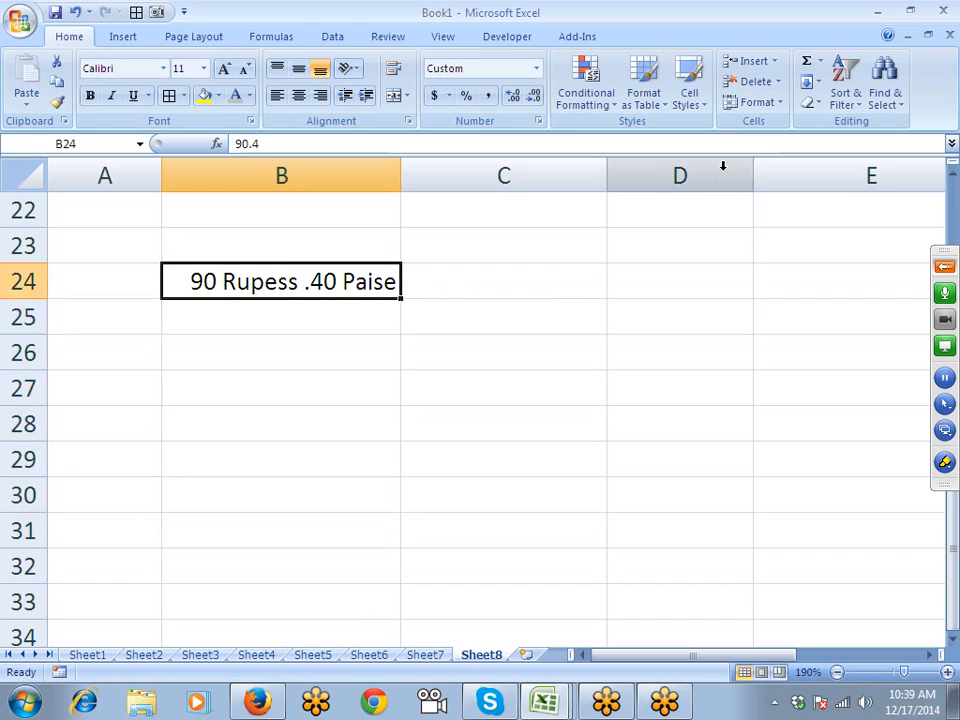
{"action": "left_click", "coordinate": [537, 122]}
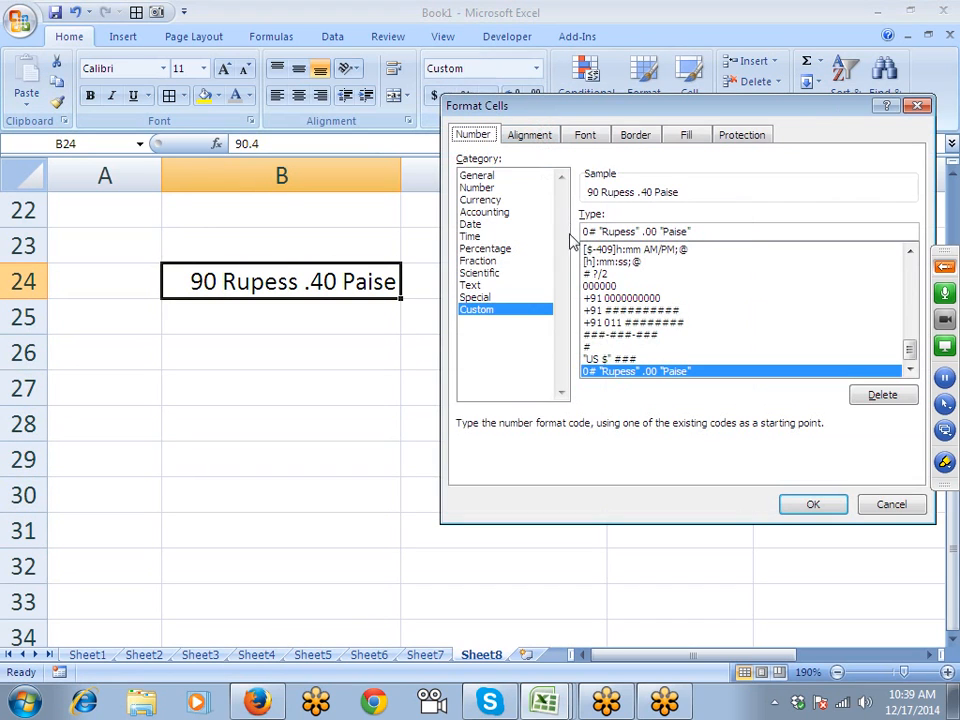
{"action": "left_click", "coordinate": [868, 508]}
- Enter 12000 in cell B35
{"action": "scroll", "coordinate": [285, 390], "scroll_direction": "down", "scroll_amount": 3}
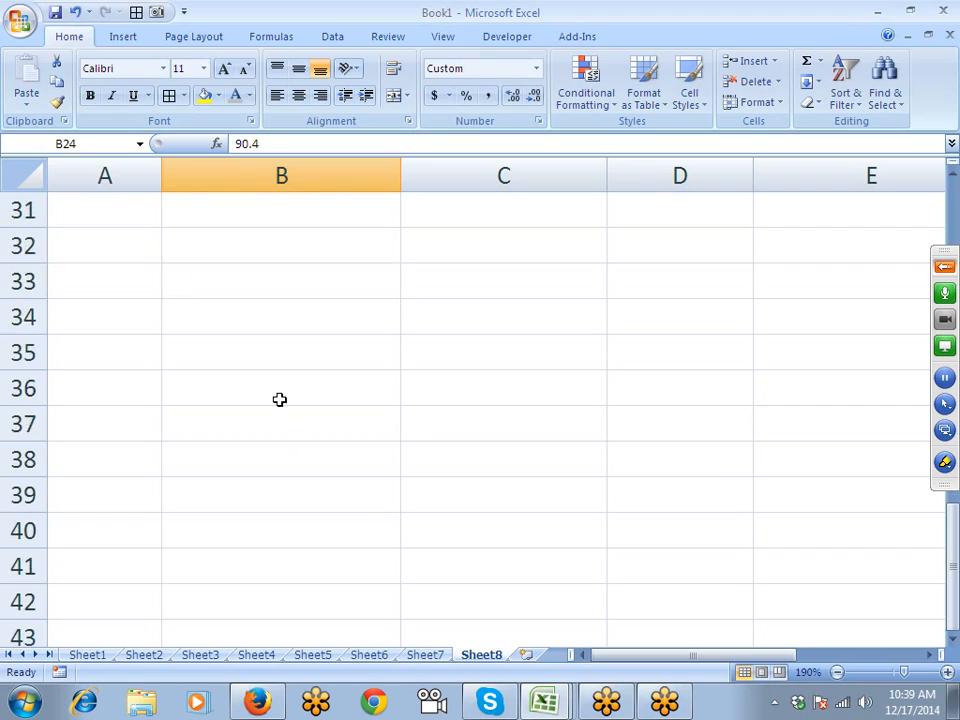
{"action": "left_click", "coordinate": [261, 348]}
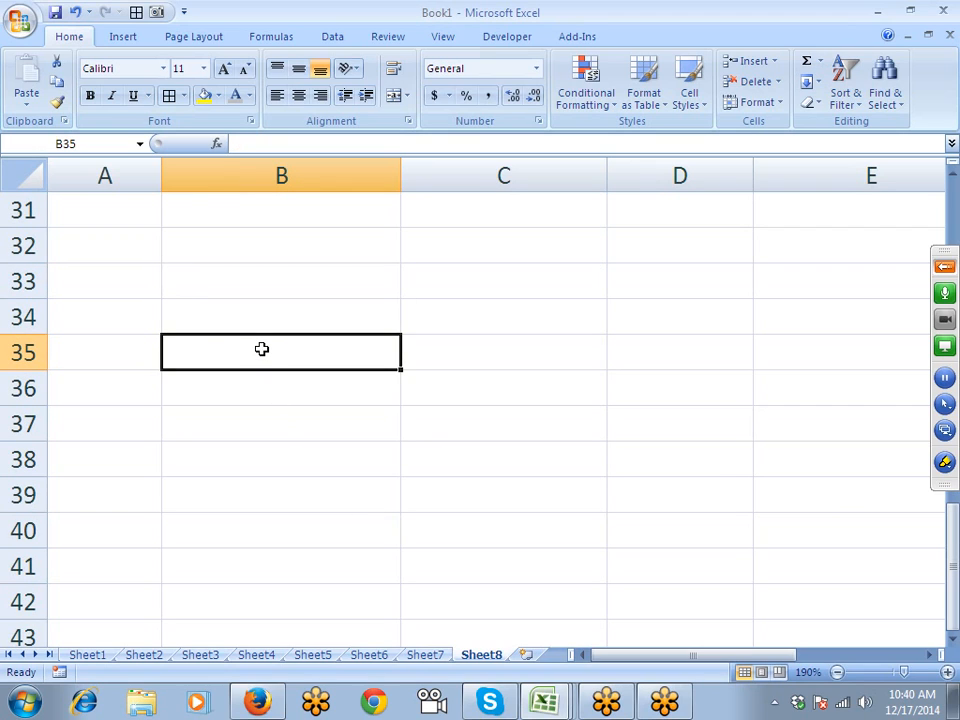
{"action": "type", "text": "12000"}
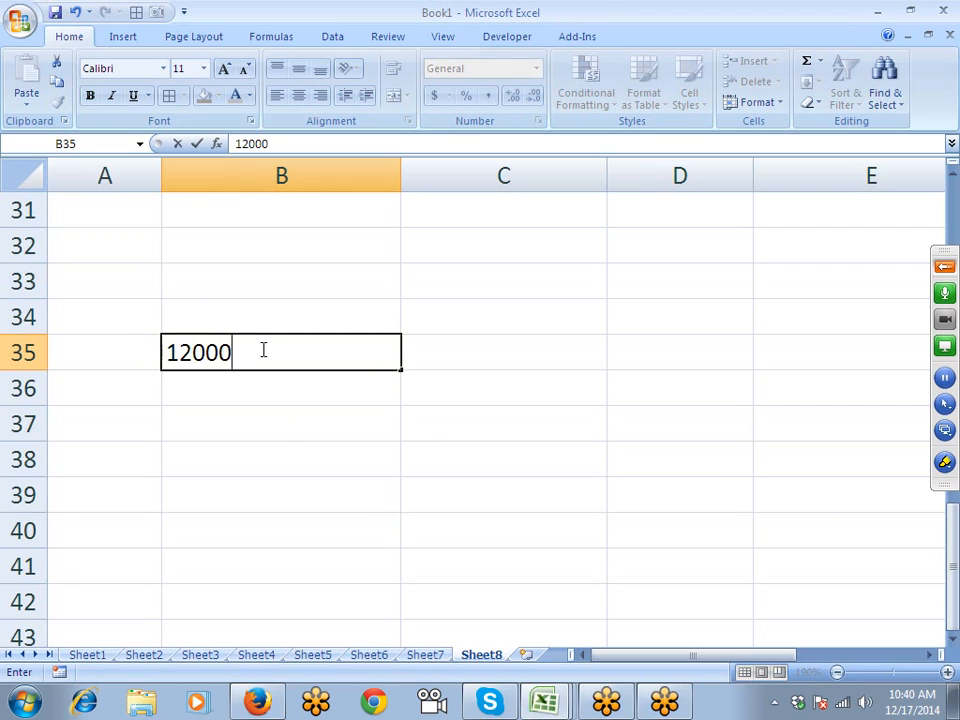
{"action": "key", "text": "BackSpace"}
{"action": "key", "text": "BackSpace"}
{"action": "key", "text": "BackSpace"}
{"action": "type", "text": "000"}
{"action": "key", "text": "Return"}
- Apply custom format #,### to B35, then trim it to #, to display 12
{"action": "left_click", "coordinate": [261, 348]}
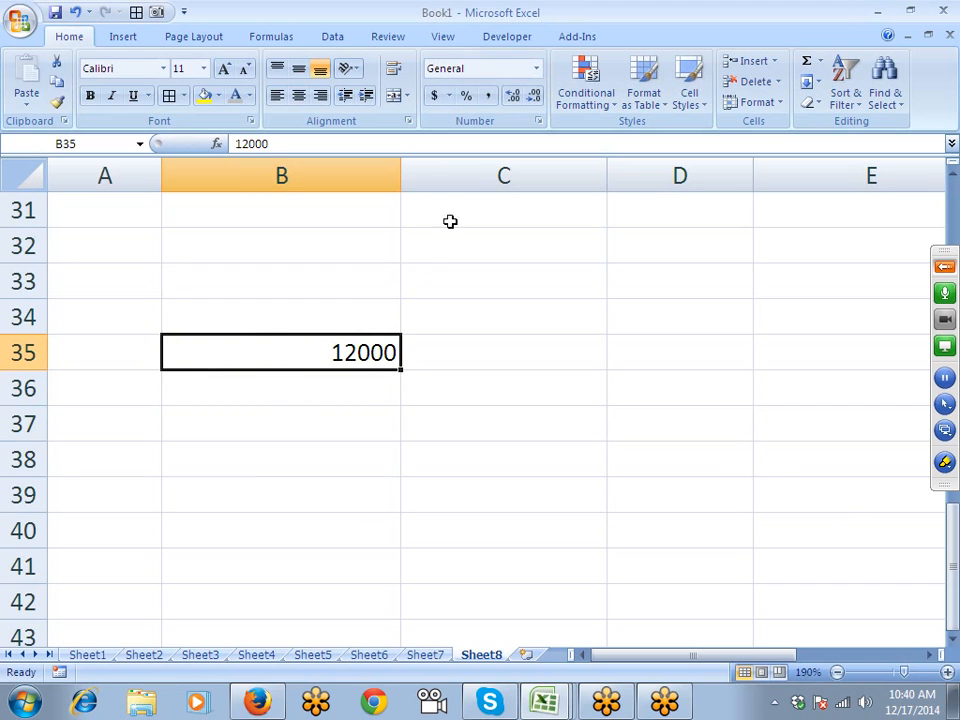
{"action": "left_click", "coordinate": [537, 121]}
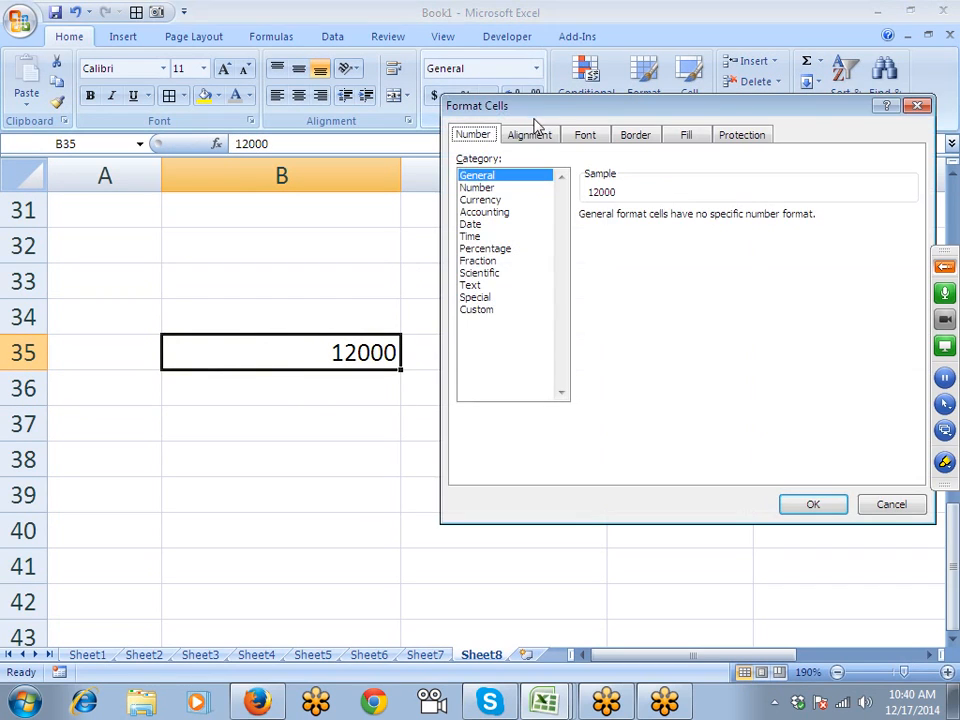
{"action": "left_click", "coordinate": [488, 309]}
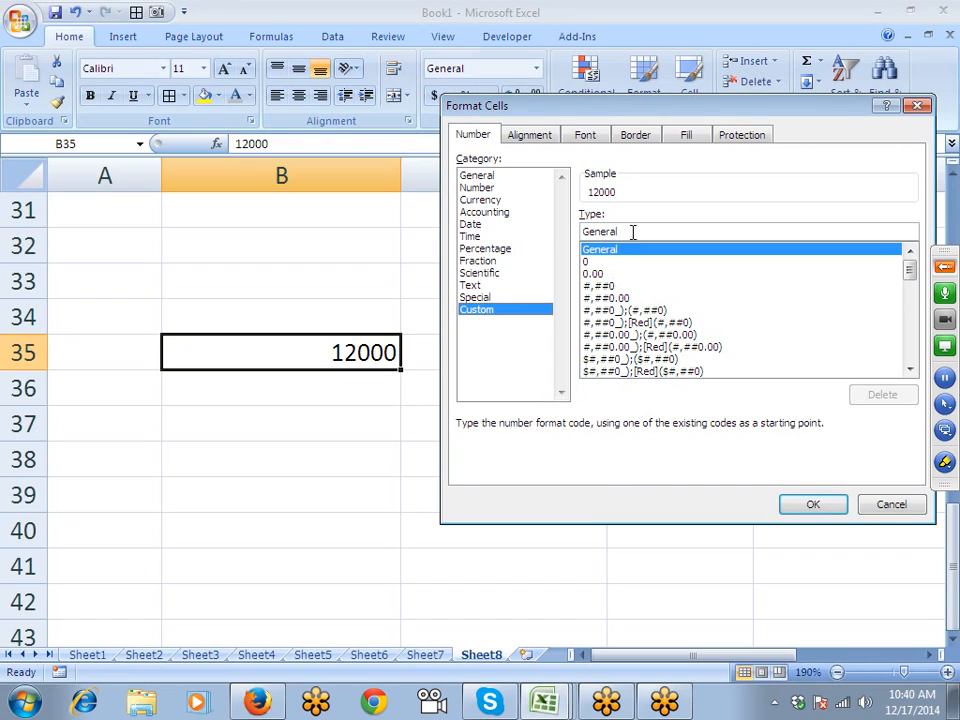
{"action": "type", "text": "#,##"}
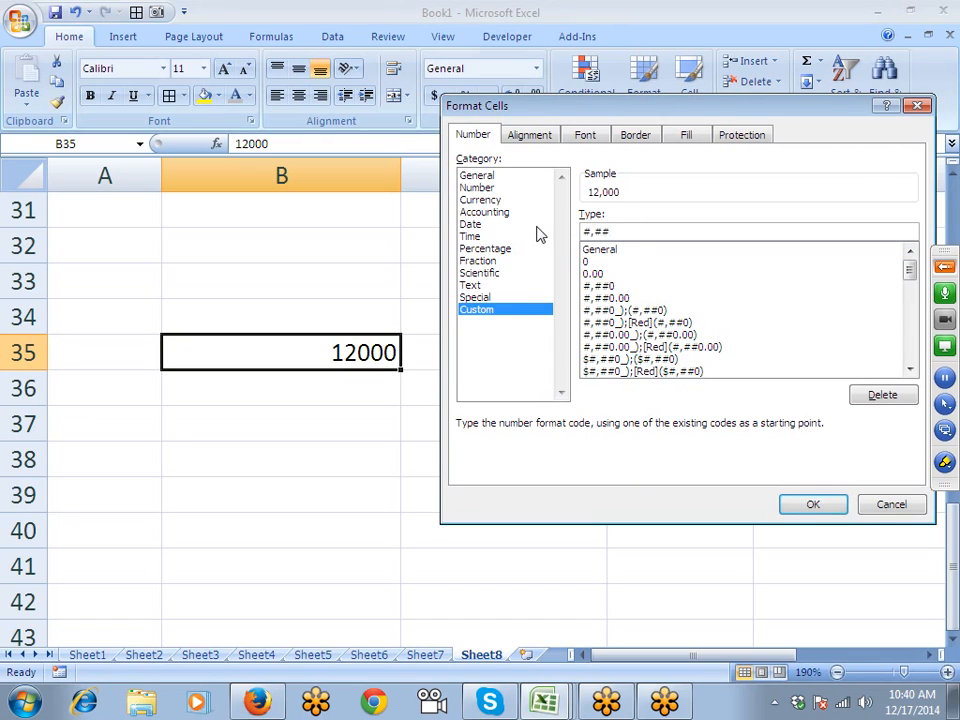
{"action": "type", "text": "#"}
{"action": "key", "text": "Return"}
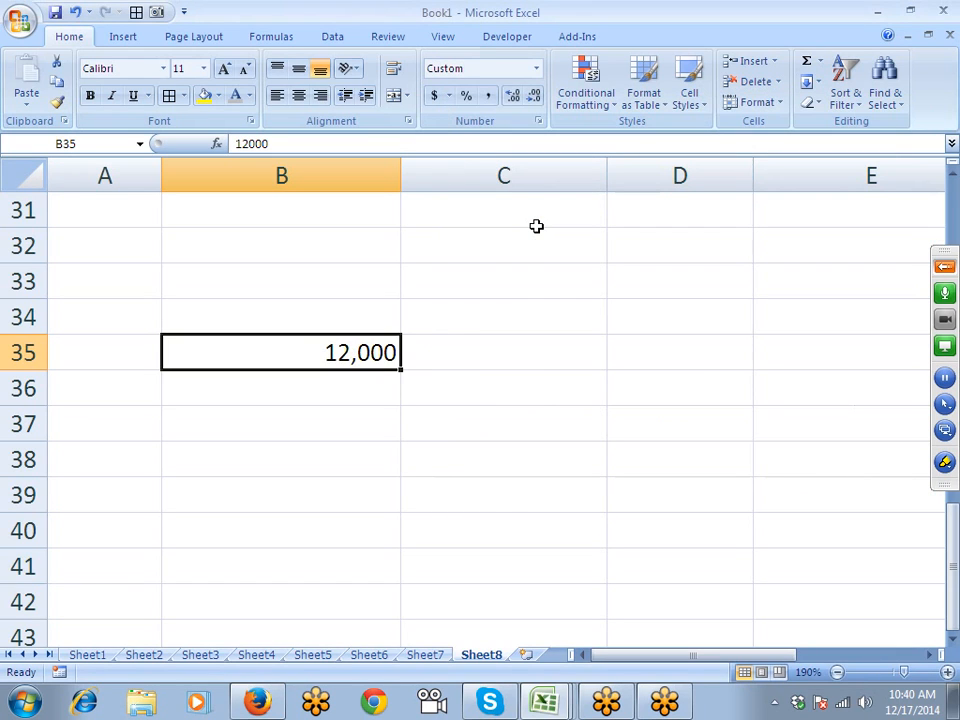
{"action": "left_click", "coordinate": [538, 121]}
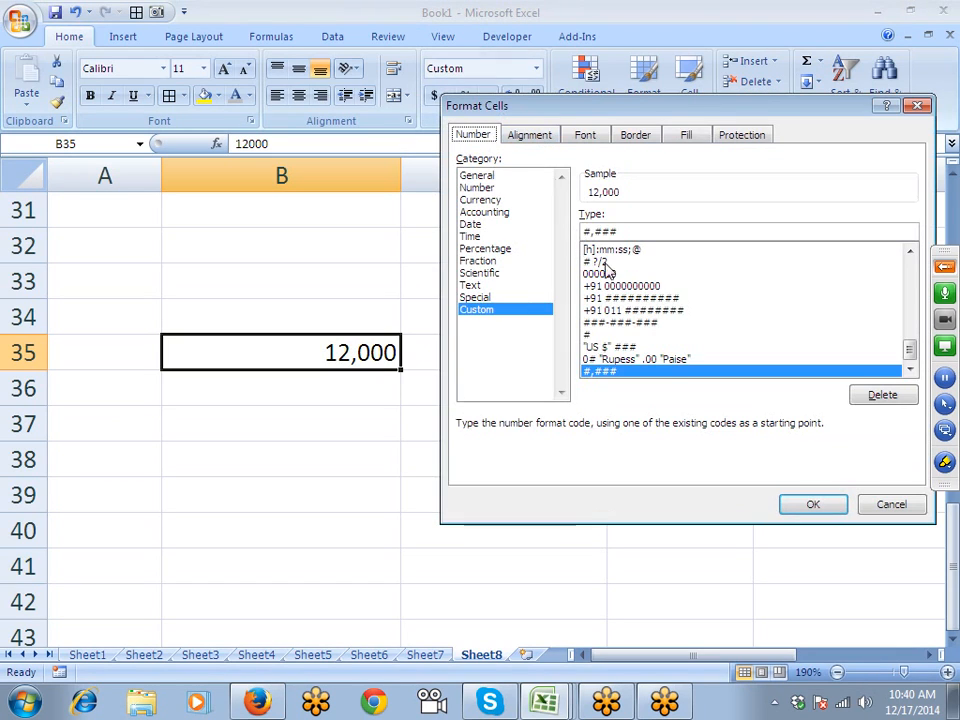
{"action": "left_click_drag", "start_coordinate": [599, 232], "coordinate": [647, 231]}
{"action": "key", "text": "BackSpace"}
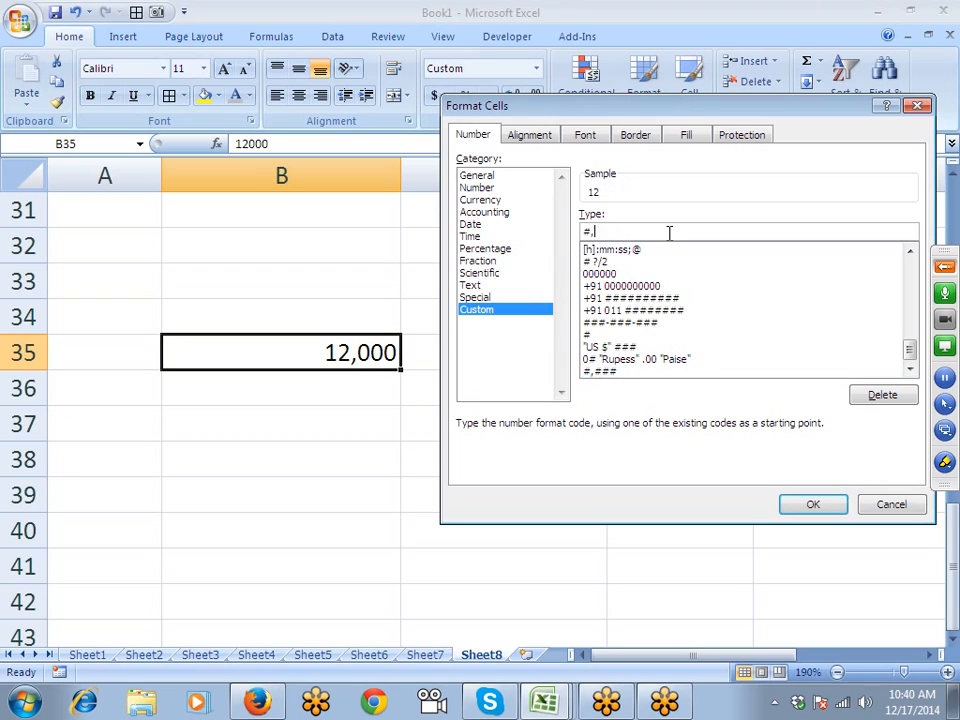
{"action": "key", "text": "Return"}
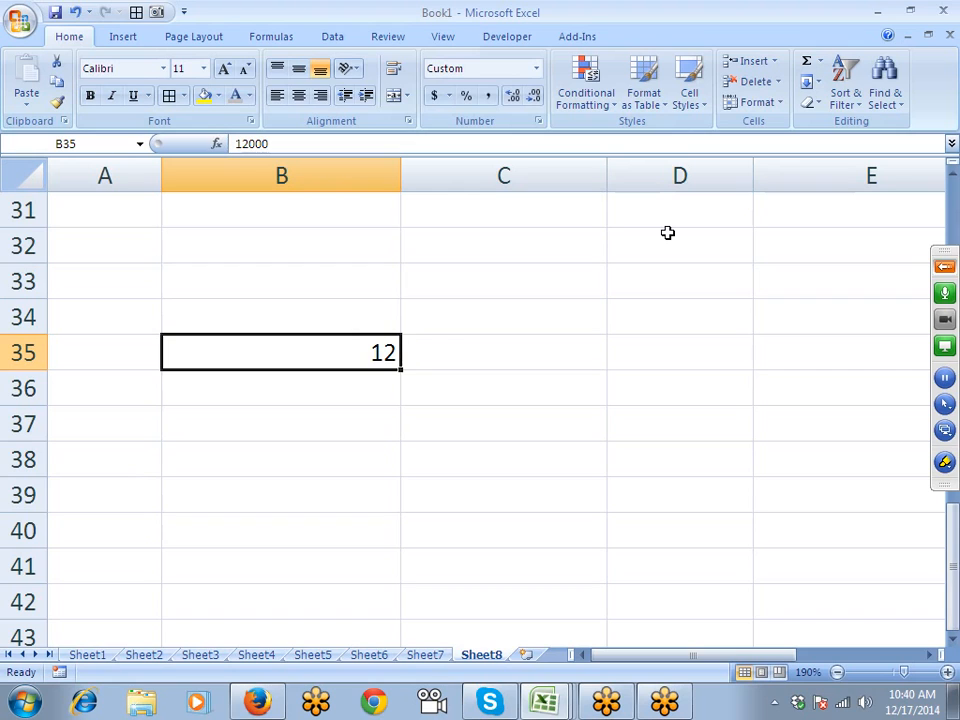
- Enter 50000 in B35
{"action": "type", "text": "50"}
{"action": "key", "text": "Return"}
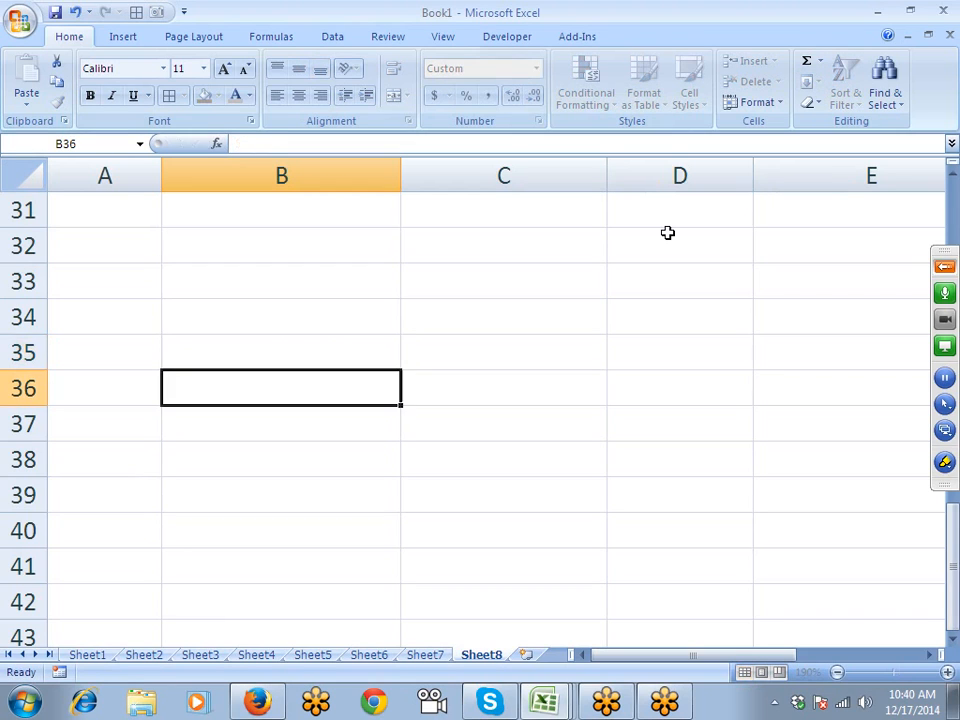
{"action": "key", "text": "Up"}
{"action": "type", "text": "50000"}
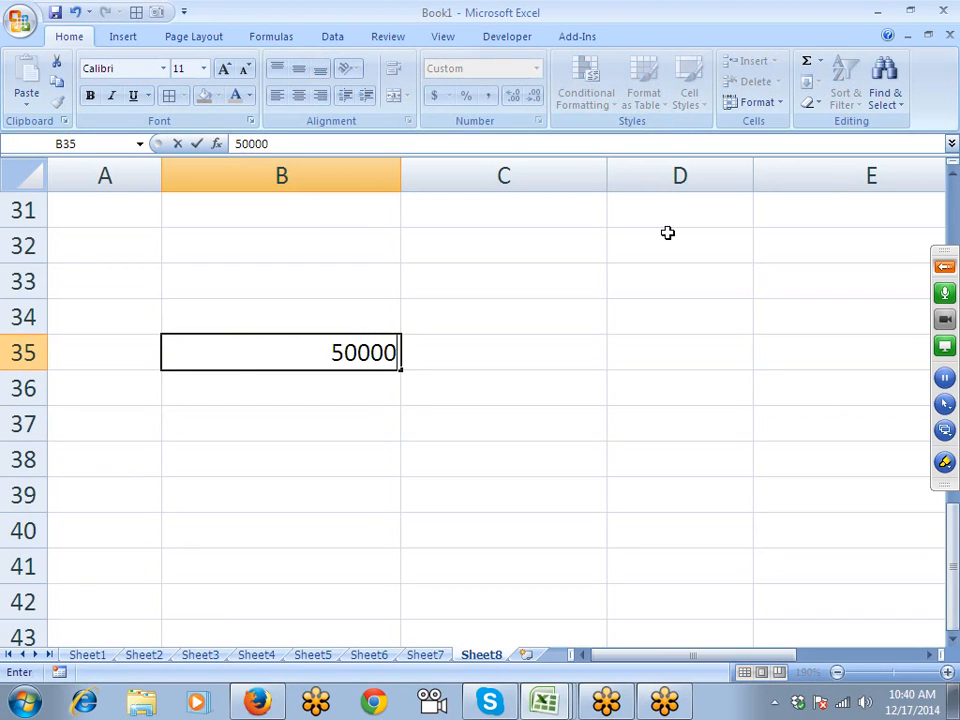
{"action": "key", "text": "Return"}
{"action": "key", "text": "Up"}
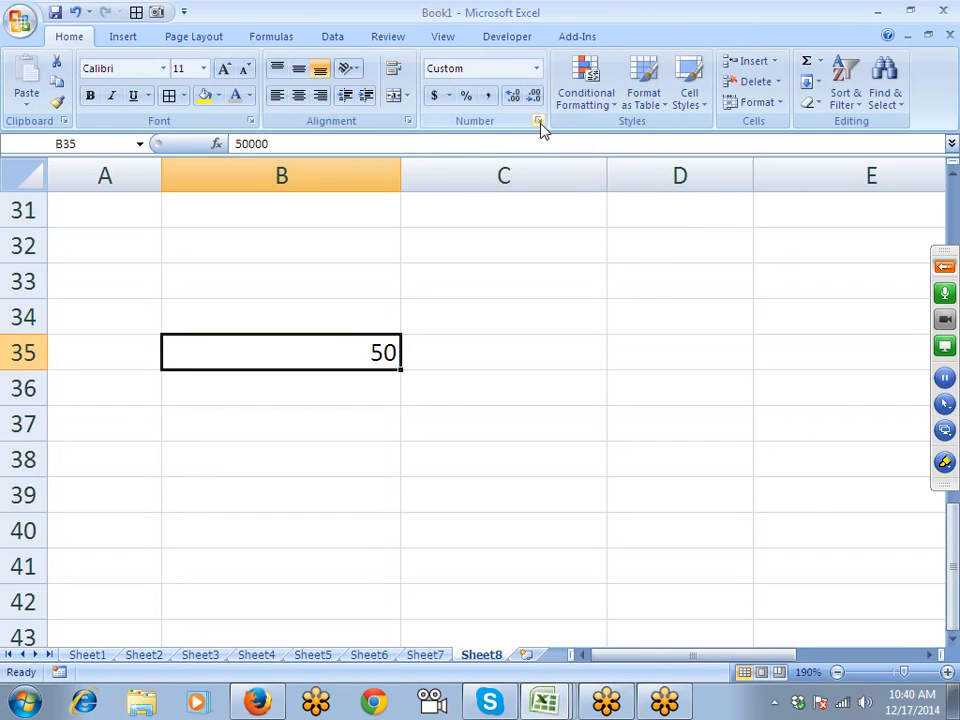
- Change B35's custom format code to #, K to add a K suffix
{"action": "left_click", "coordinate": [539, 121]}
{"action": "left_click", "coordinate": [635, 228]}
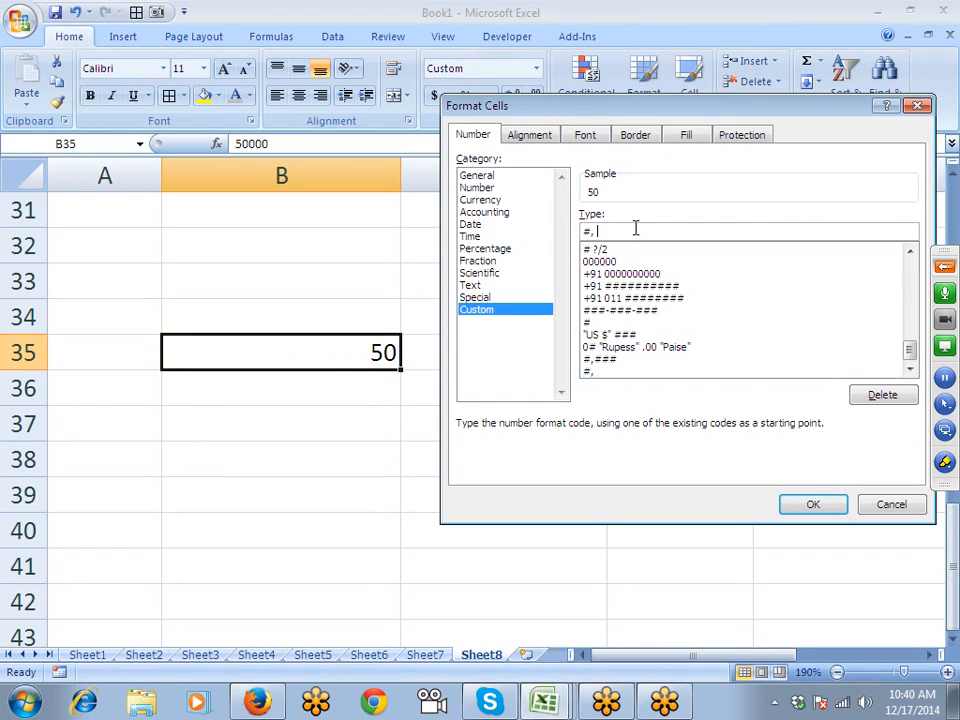
{"action": "type", "text": "K"}
{"action": "key", "text": "Return"}
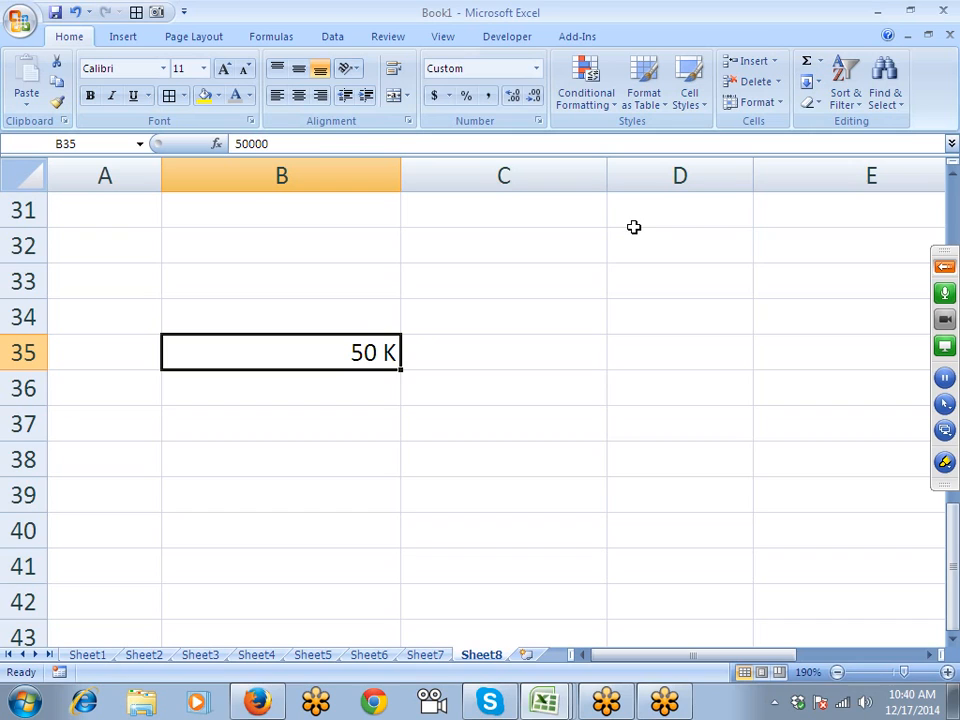
- Test the K format in B35 with 15000, 150000 and finally 10500
{"action": "type", "text": "15000"}
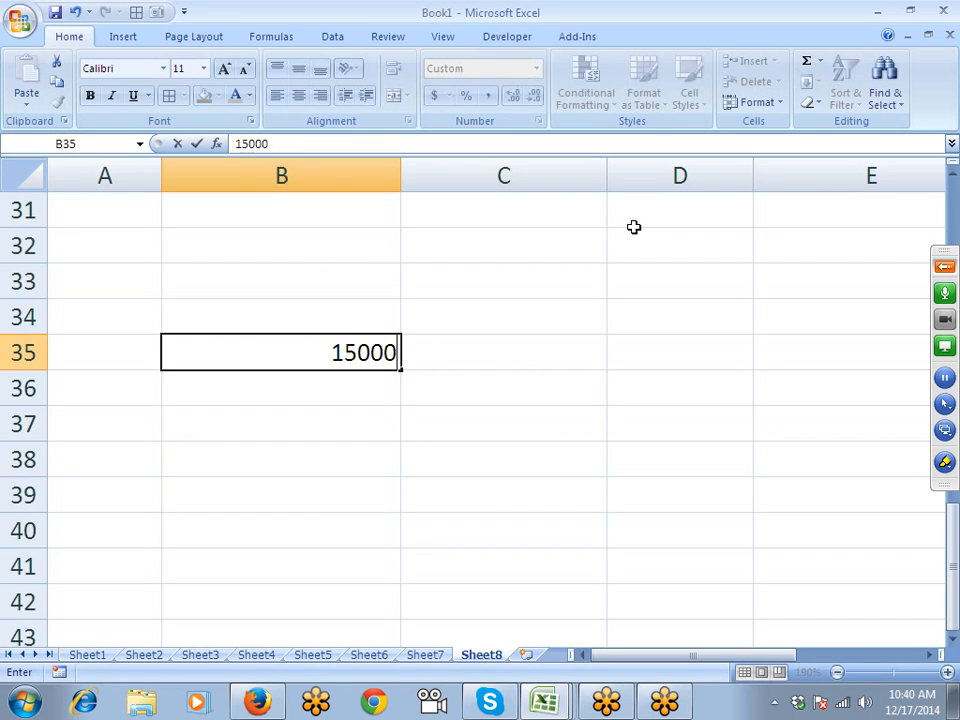
{"action": "key", "text": "Return"}
{"action": "key", "text": "Up"}
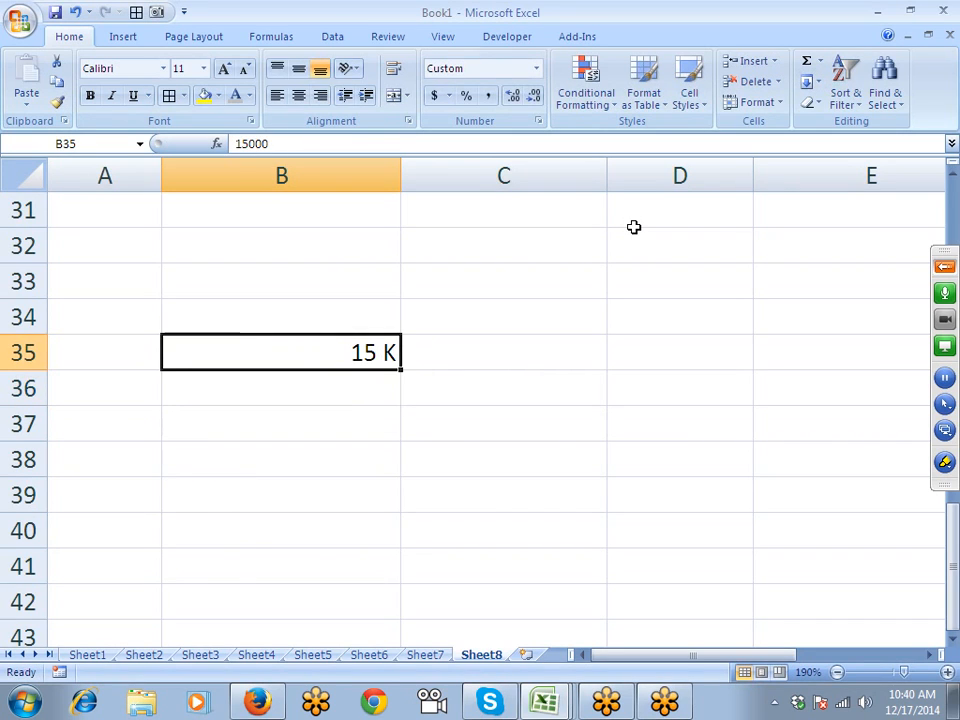
{"action": "type", "text": "15000"}
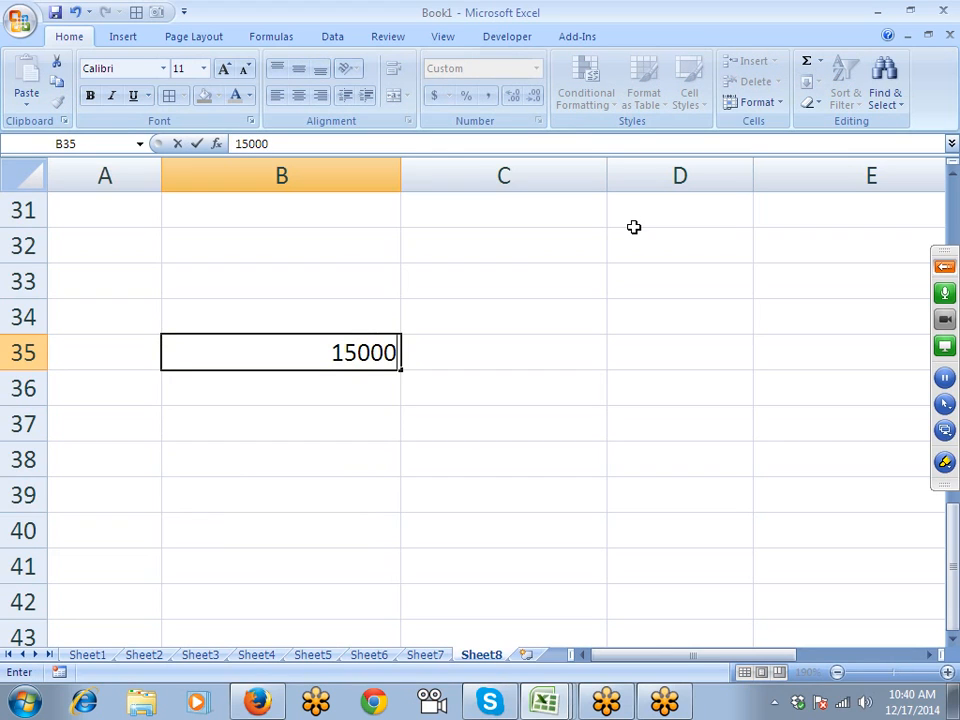
{"action": "type", "text": "0"}
{"action": "key", "text": "Return"}
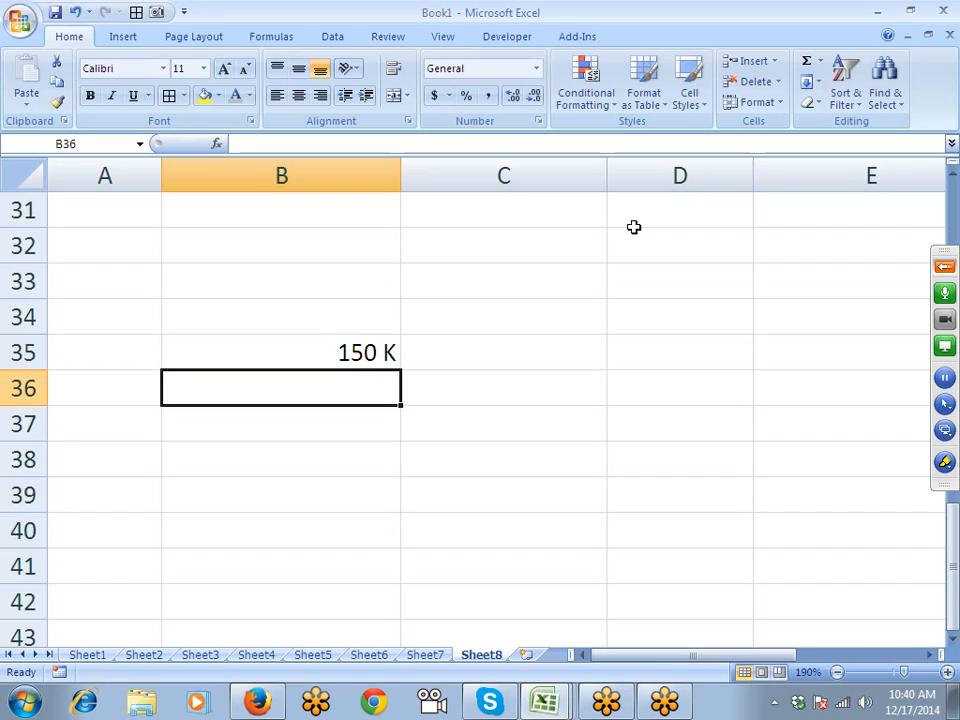
{"action": "key", "text": "Up"}
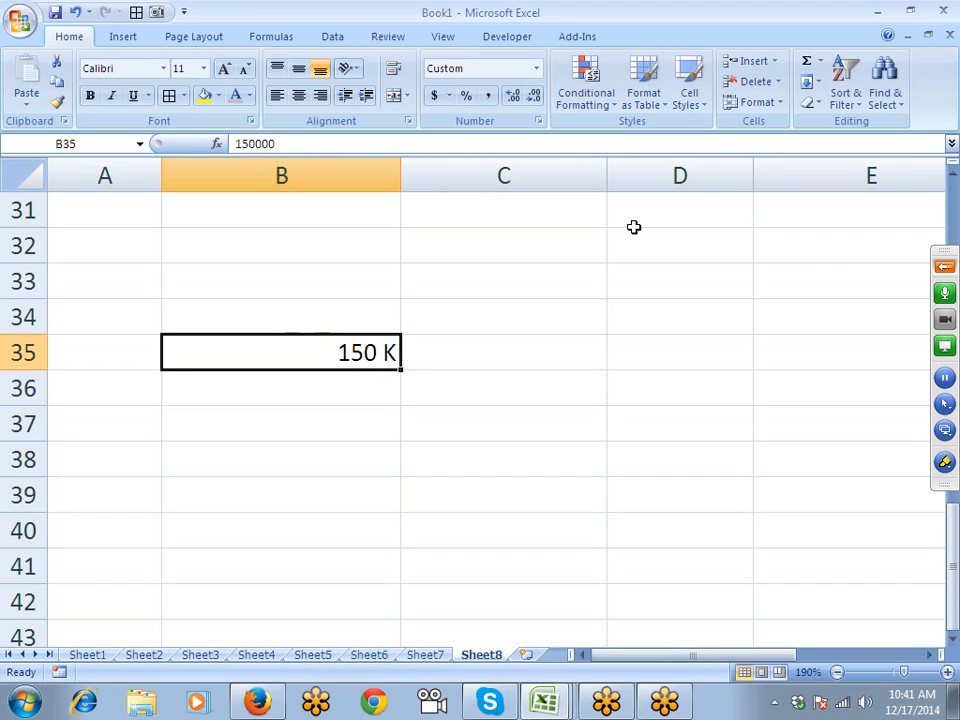
{"action": "type", "text": "10500"}
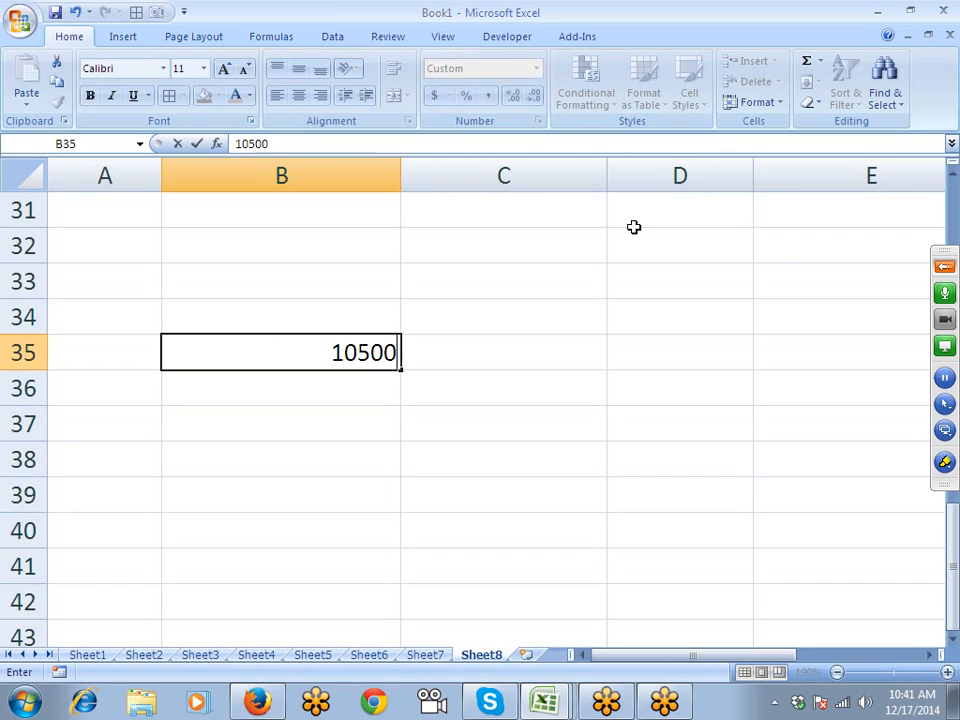
{"action": "key", "text": "Return"}
{"action": "key", "text": "Up"}
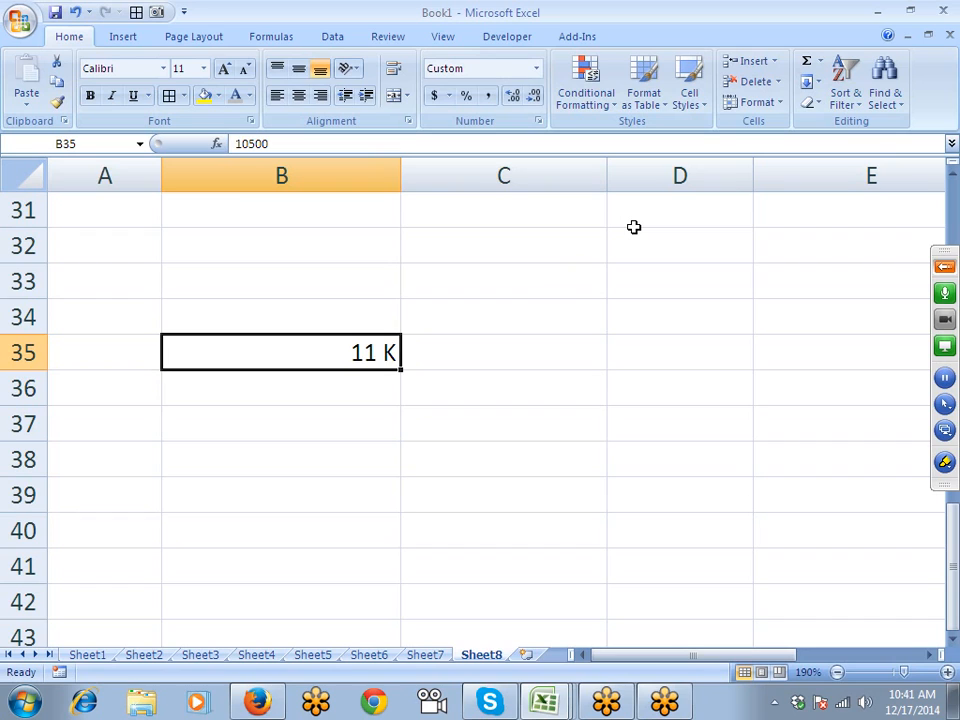
- Change B35's format code to #,.00 K so 10500 shows as 10.50 K
{"action": "left_click", "coordinate": [539, 121]}
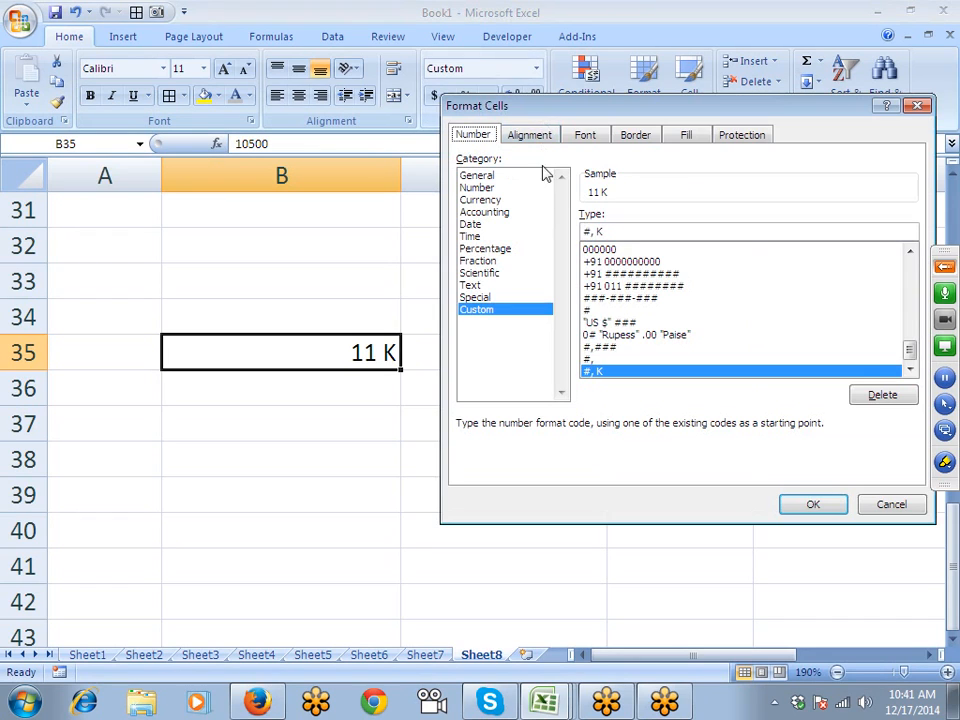
{"action": "left_click", "coordinate": [598, 231]}
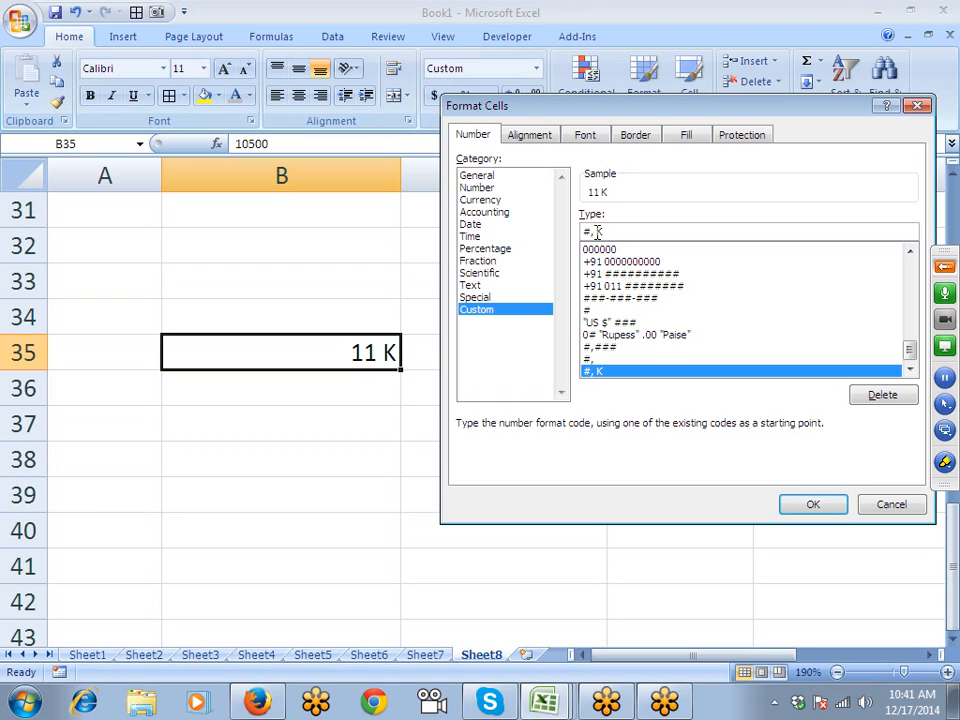
{"action": "type", "text": ".00"}
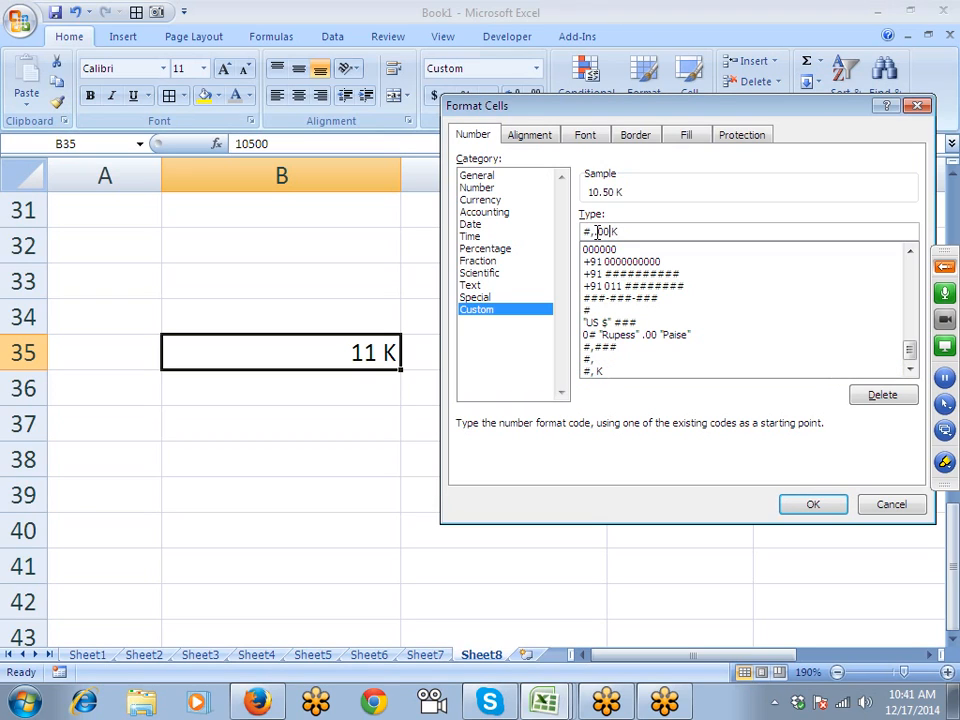
{"action": "key", "text": "Return"}
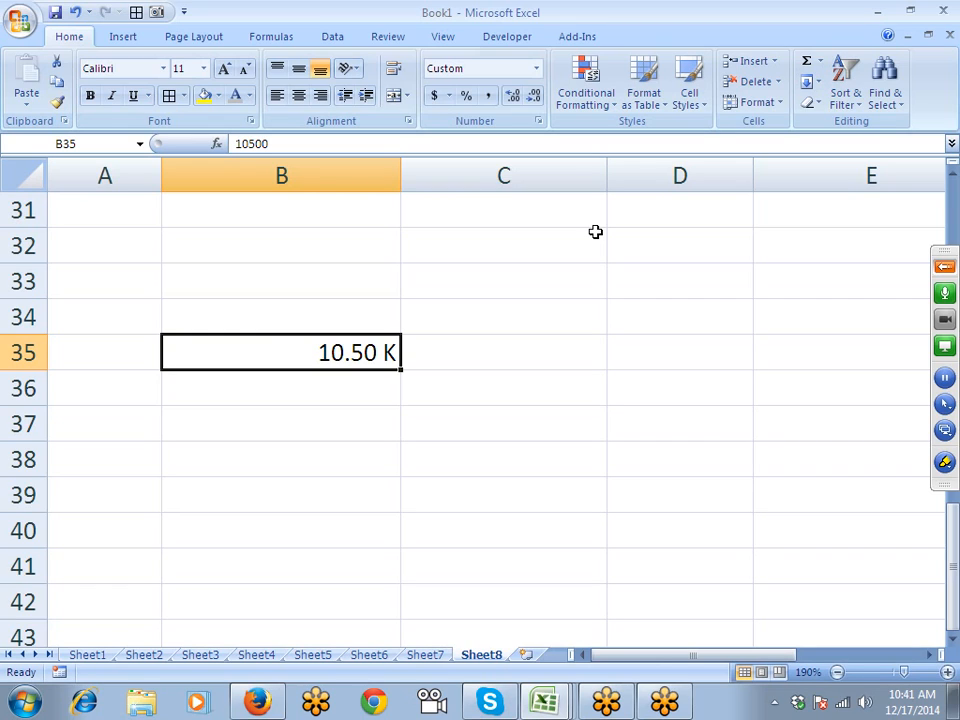
- Enter custom format 0.00,, for B37, then insert new blank worksheet Sheet9
{"action": "key", "text": "Down"}
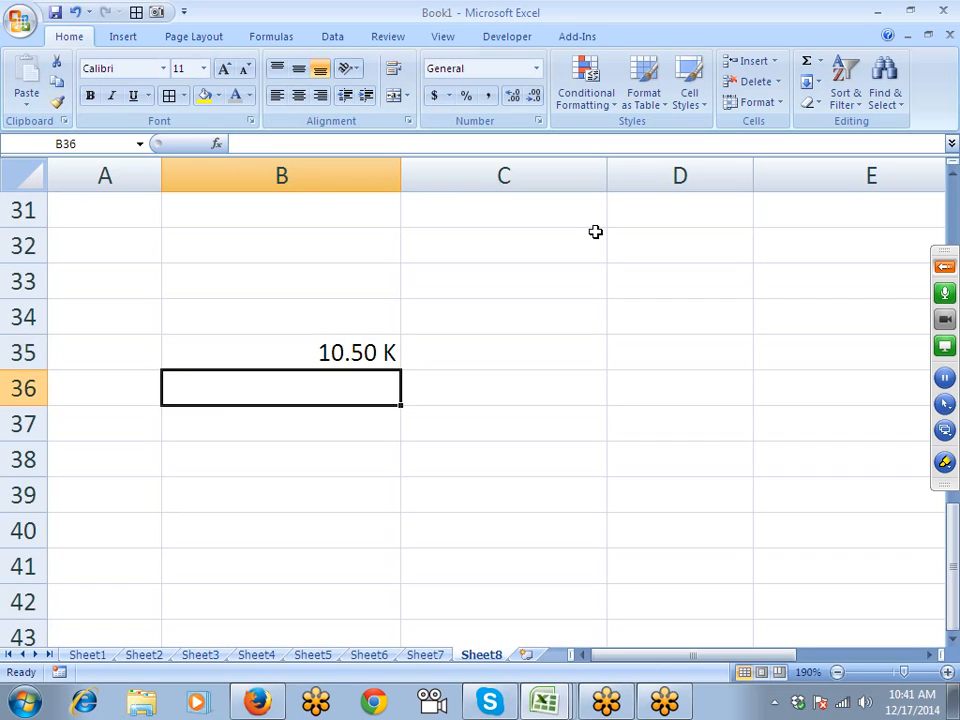
{"action": "key", "text": "Down"}
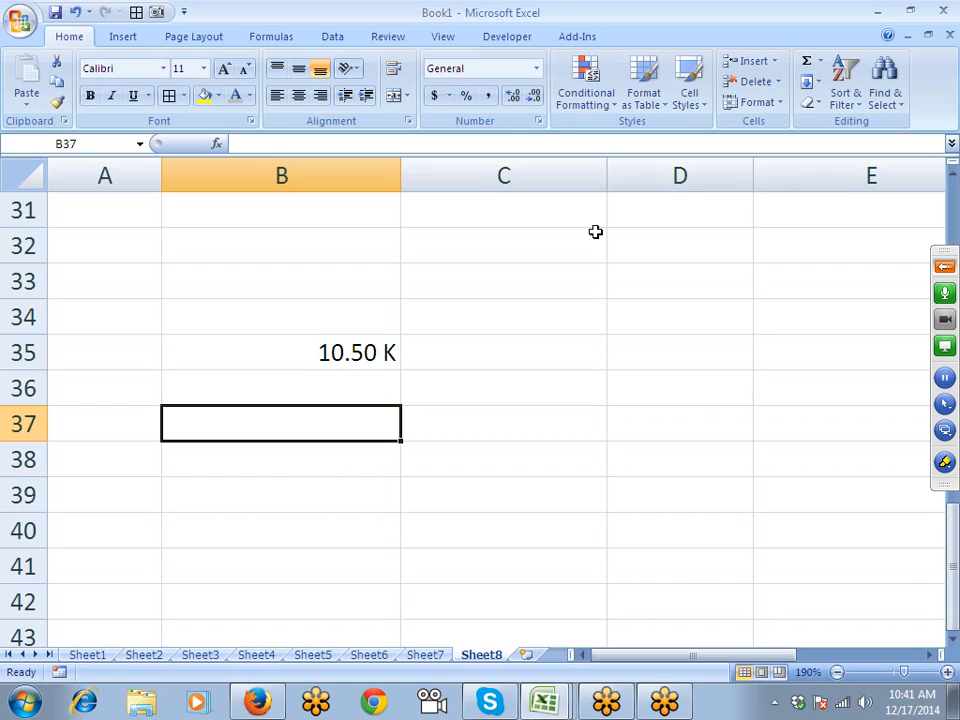
{"action": "left_click", "coordinate": [538, 120]}
{"action": "left_click", "coordinate": [482, 311]}
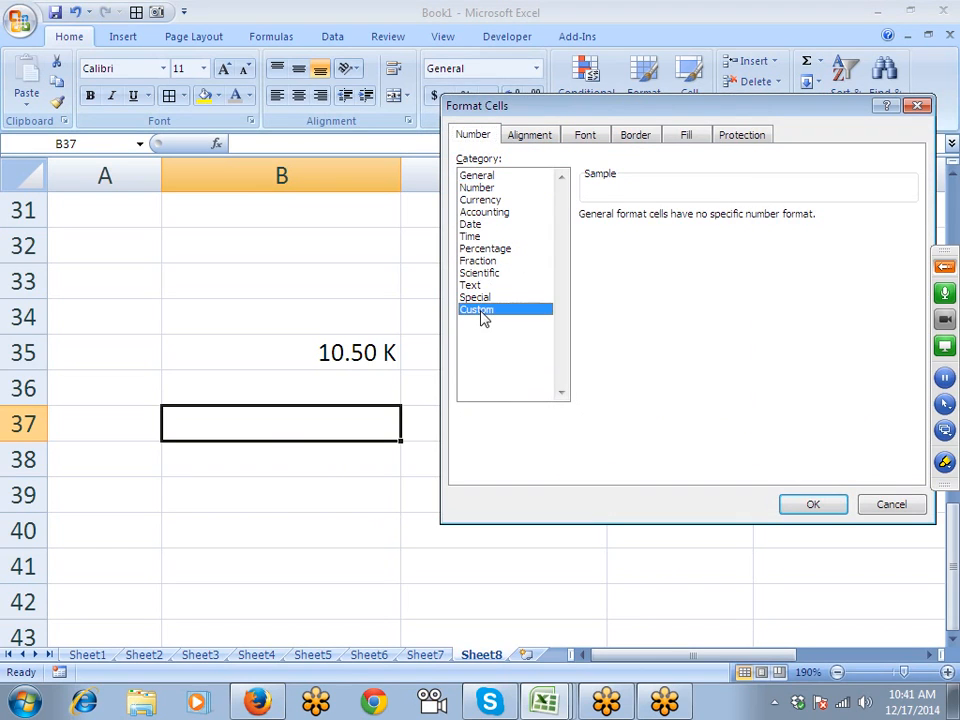
{"action": "key", "text": "Tab"}
{"action": "type", "text": ".0"}
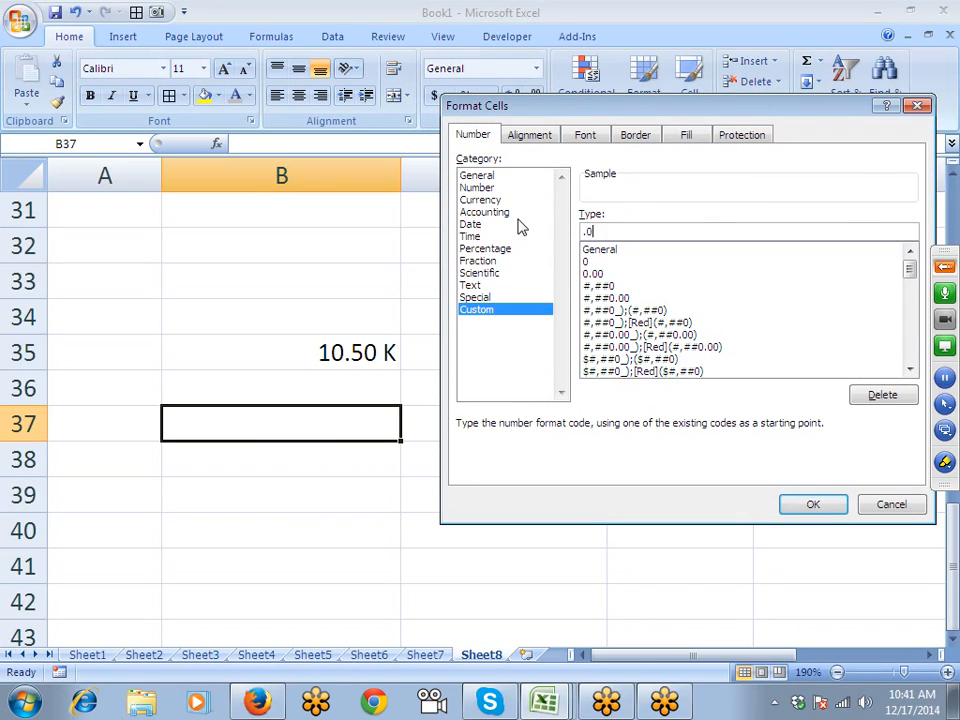
{"action": "type", "text": "0"}
{"action": "key", "text": "BackSpace"}
{"action": "key", "text": "BackSpace"}
{"action": "key", "text": "BackSpace"}
{"action": "type", "text": "0"}
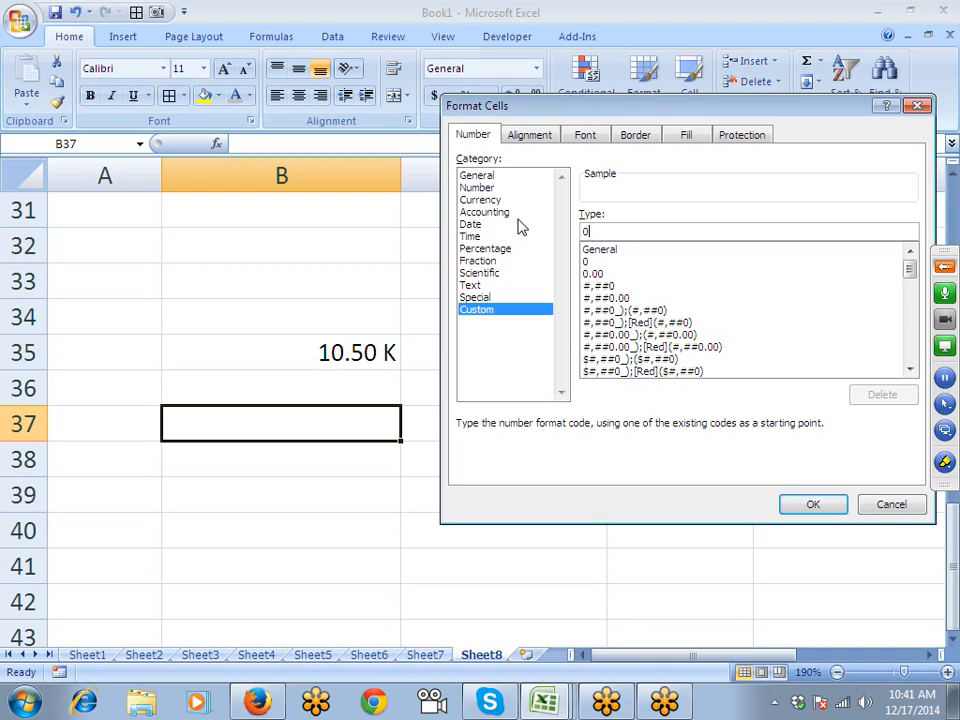
{"action": "type", "text": ".00,,"}
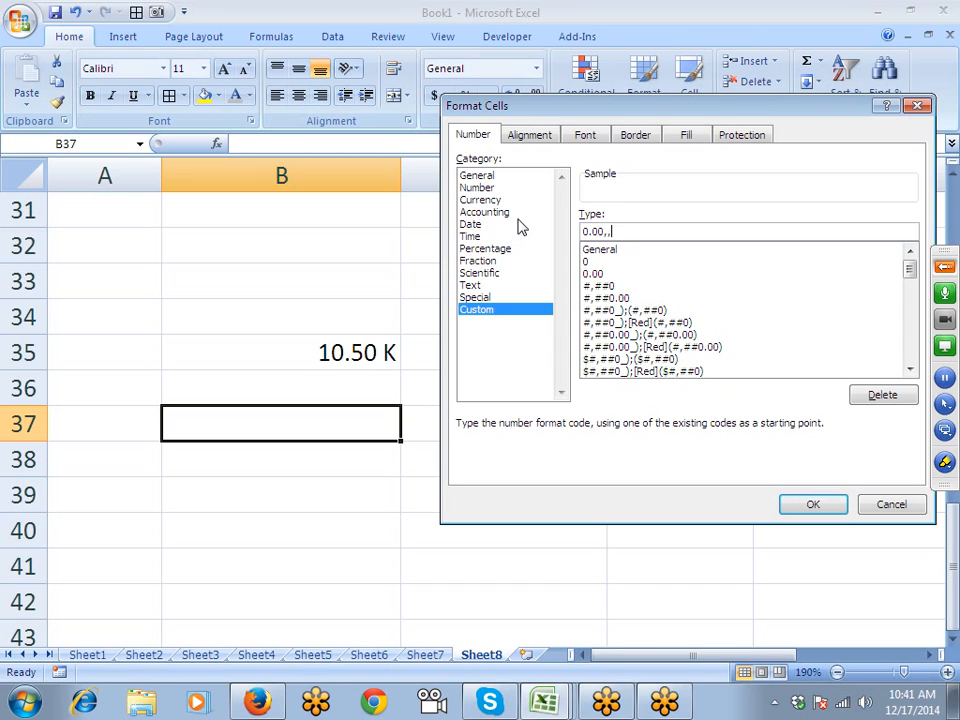
{"action": "key", "text": "Return"}
{"action": "left_click", "coordinate": [524, 655]}
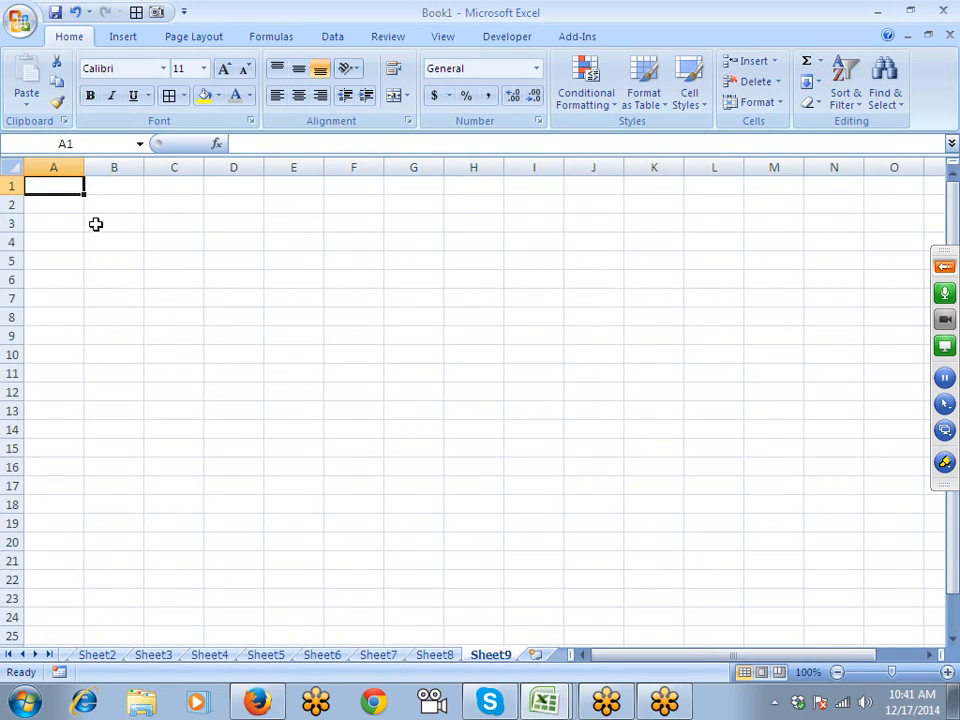
- Enter the heading 'Company Name' in A1, replacing the initial 'Name'
{"action": "scroll", "coordinate": [92, 223], "scroll_direction": "up", "scroll_amount": 8}
{"action": "type", "text": "Name"}
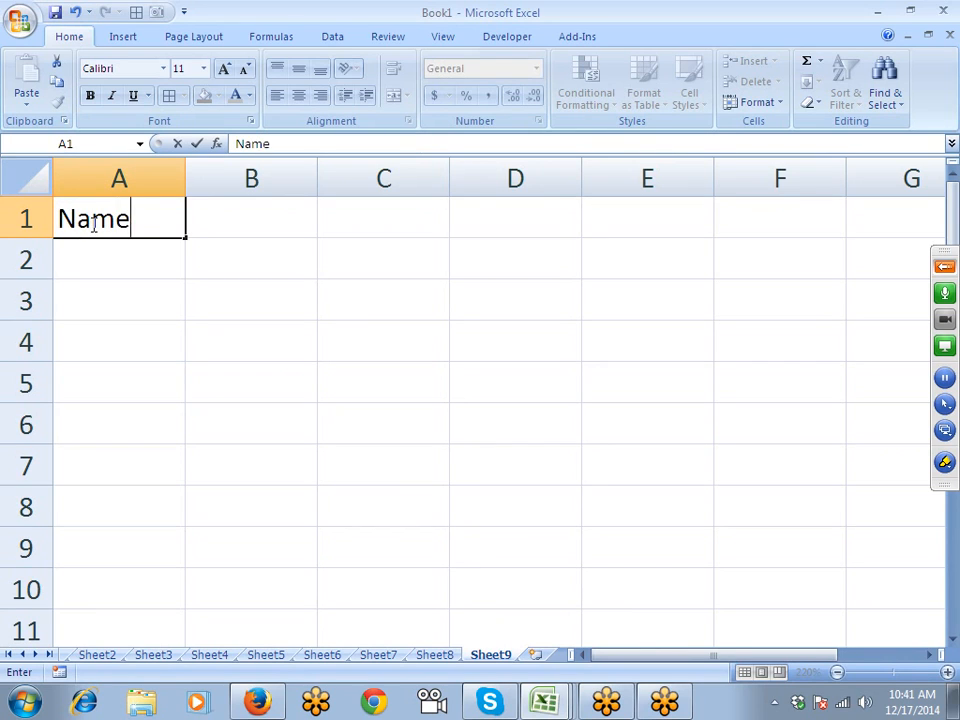
{"action": "key", "text": "Return"}
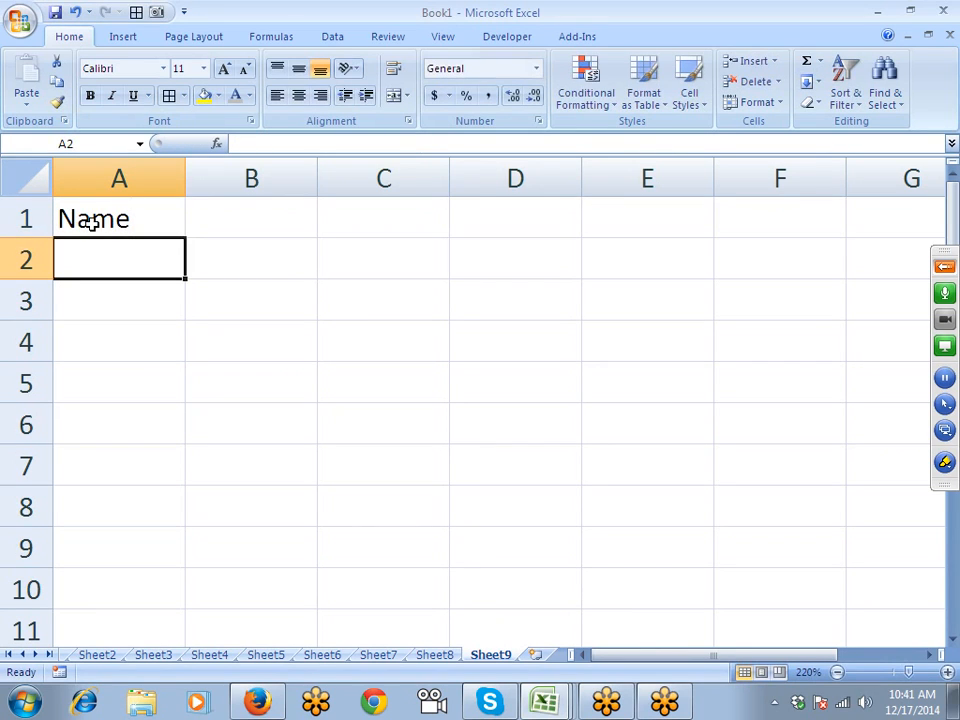
{"action": "left_click", "coordinate": [92, 223]}
{"action": "type", "text": "Co"}
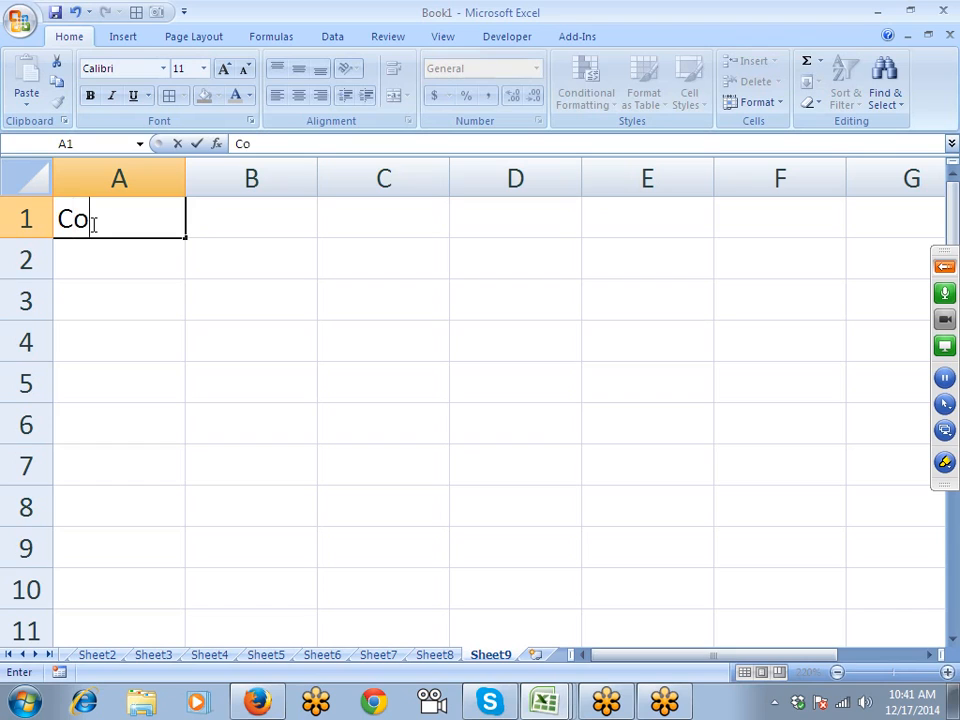
{"action": "type", "text": "mpany NAme"}
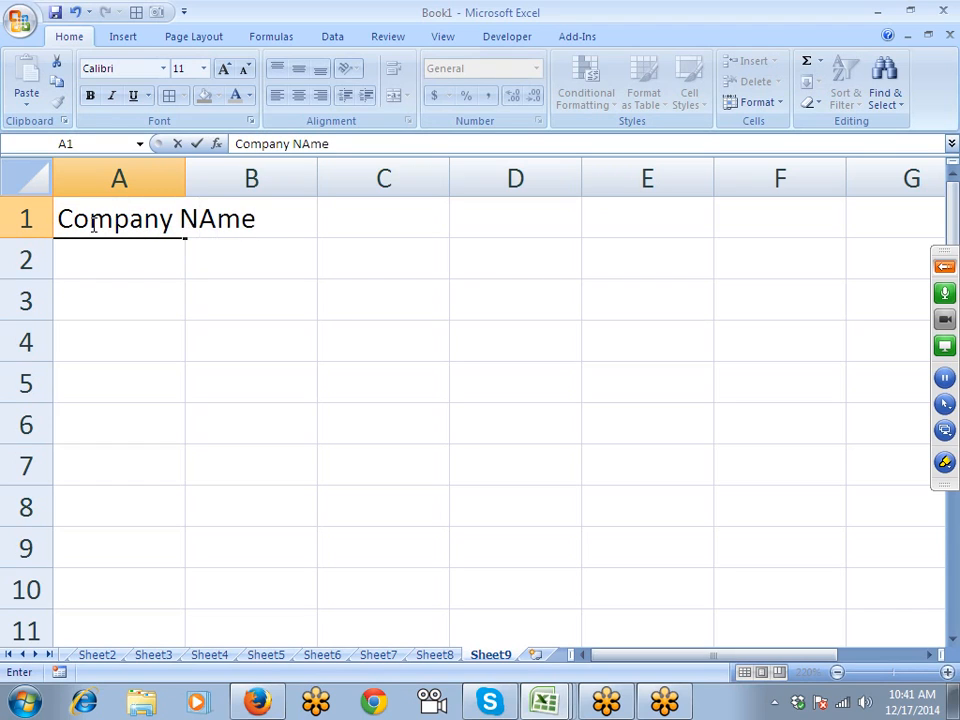
{"action": "key", "text": "Return"}
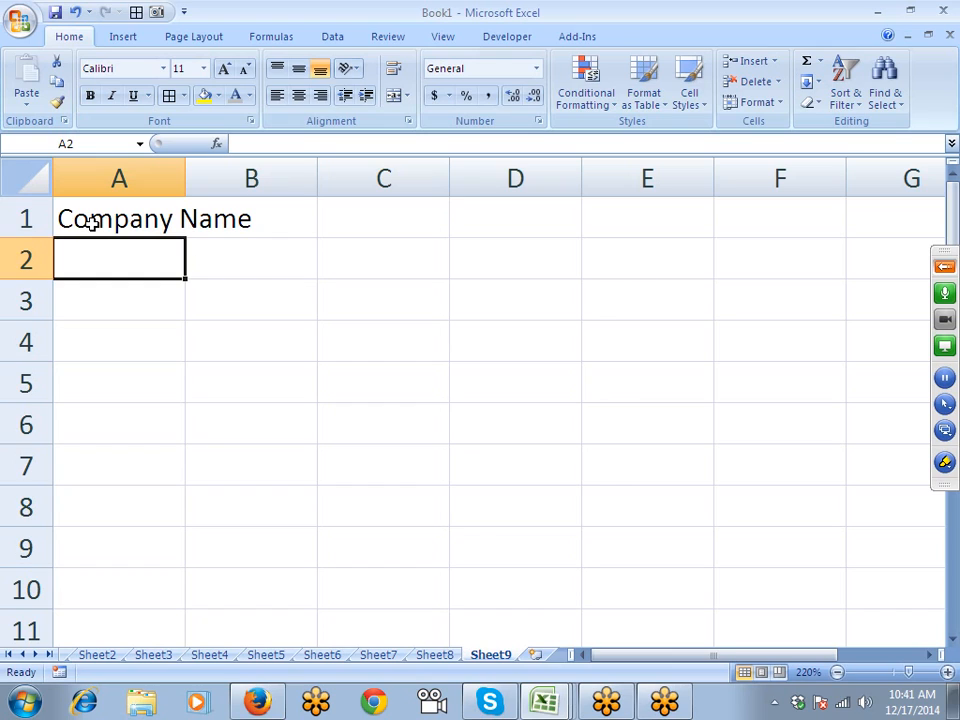
- Type 'M/s HKC India' into A2 as a trial entry, then undo it
{"action": "type", "text": "MS"}
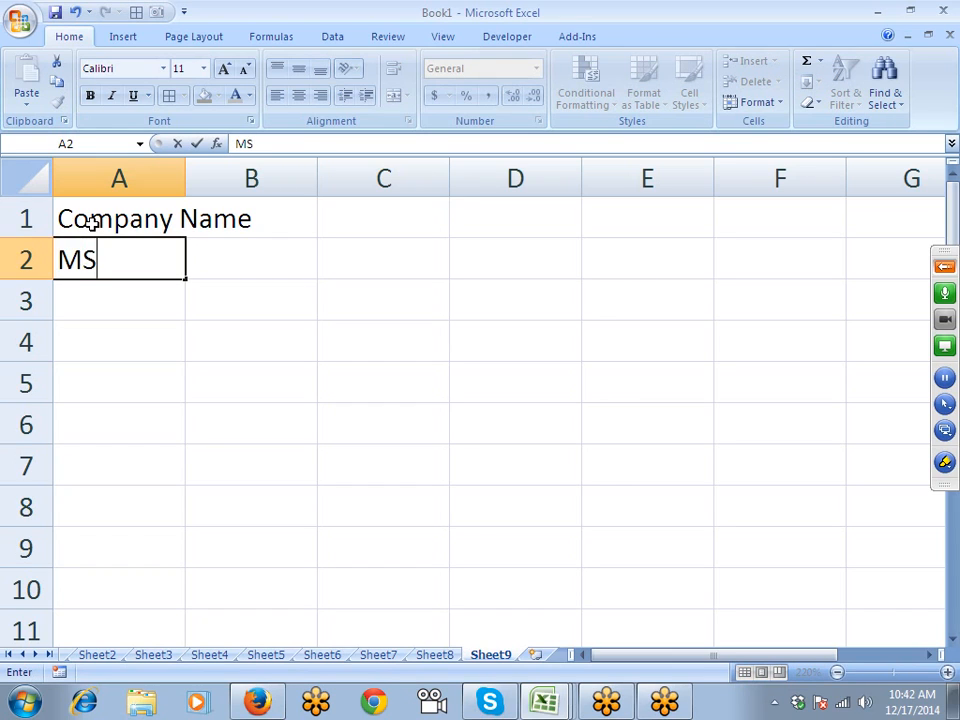
{"action": "key", "text": "BackSpace"}
{"action": "type", "text": "?S"}
{"action": "key", "text": "BackSpace"}
{"action": "key", "text": "BackSpace"}
{"action": "type", "text": "/s HKC"}
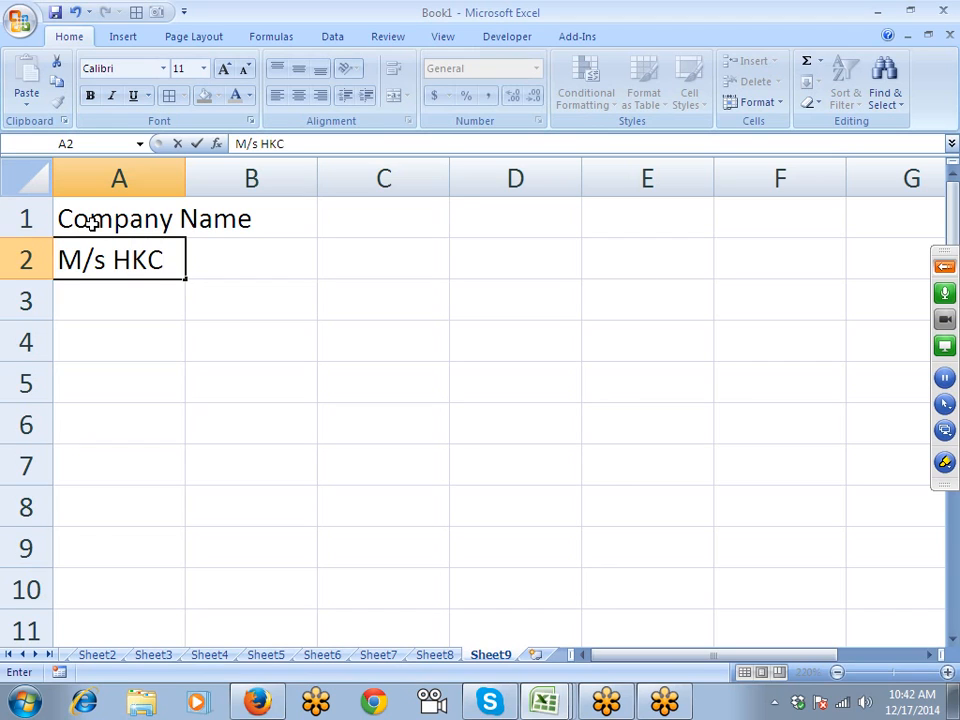
{"action": "type", "text": " India"}
{"action": "key", "text": "Return"}
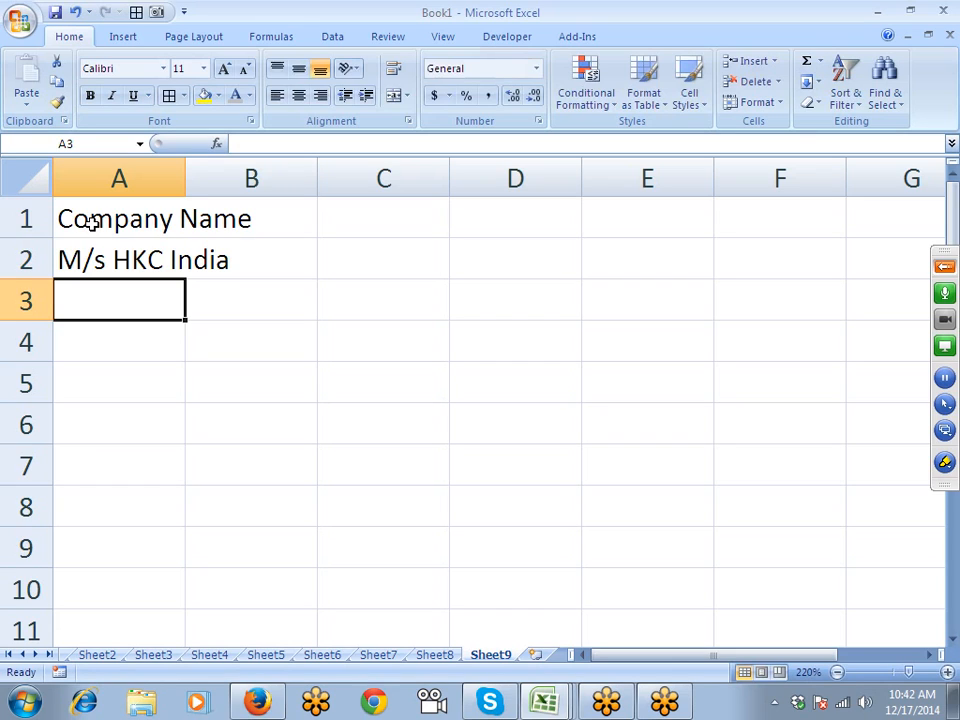
{"action": "key", "text": "ctrl+z"}
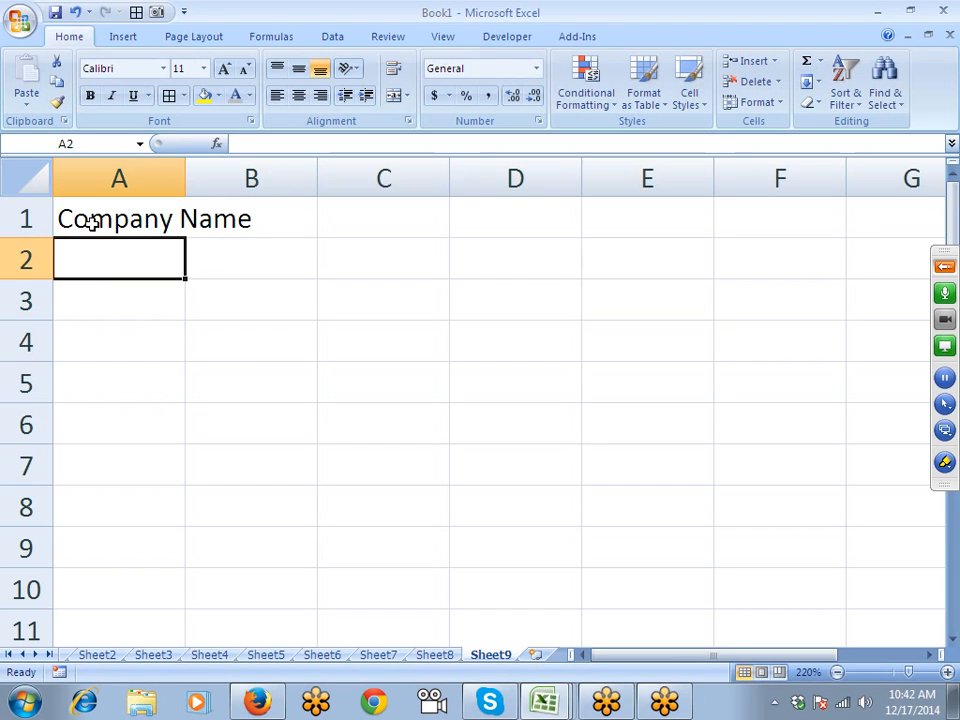
- Apply the custom number format "M/s" @ to A2 so text entries get the M/s prefix
{"action": "left_click", "coordinate": [538, 120]}
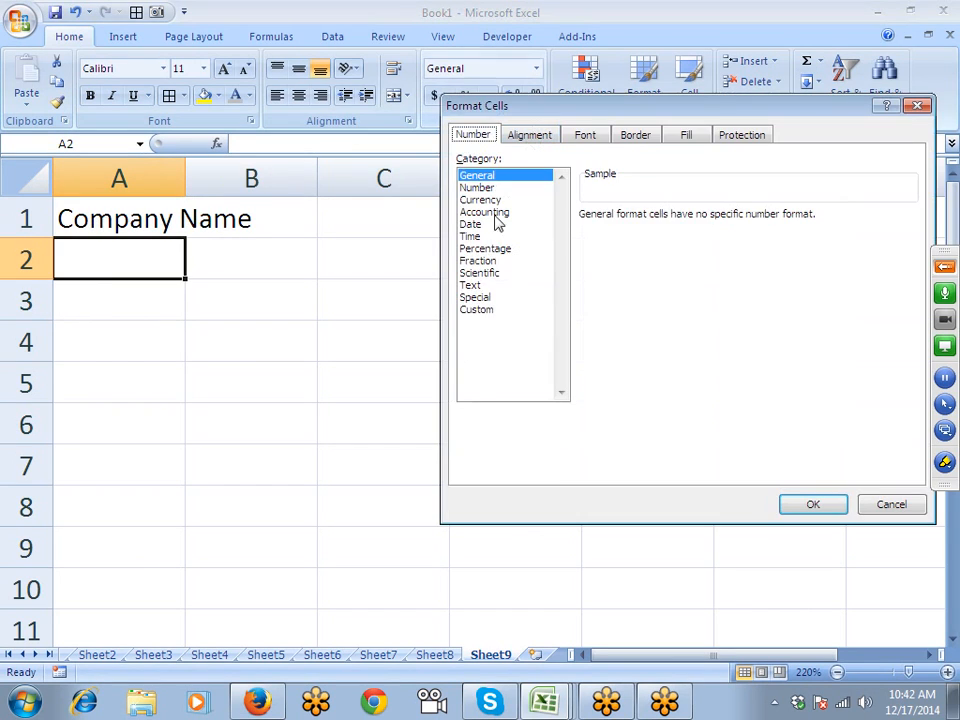
{"action": "left_click", "coordinate": [477, 309]}
{"action": "left_click", "coordinate": [624, 250]}
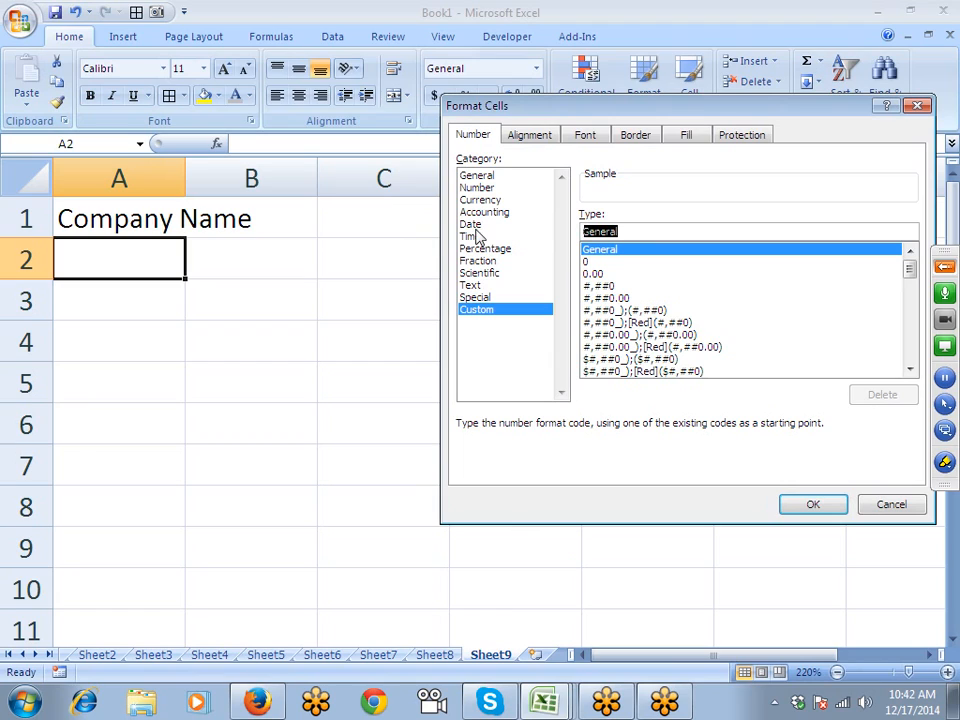
{"action": "type", "text": "M"}
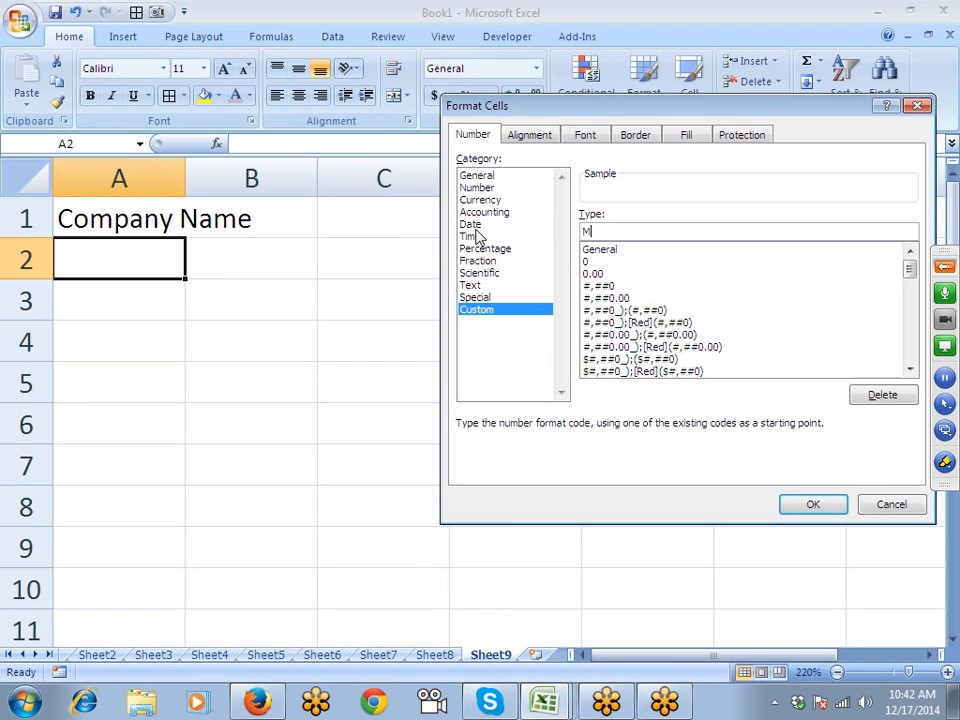
{"action": "key", "text": "BackSpace"}
{"action": "type", "text": "?"}
{"action": "key", "text": "BackSpace"}
{"action": "type", "text": "\"M/S"}
{"action": "key", "text": "BackSpace"}
{"action": "type", "text": "s\" @"}
{"action": "key", "text": "Return"}
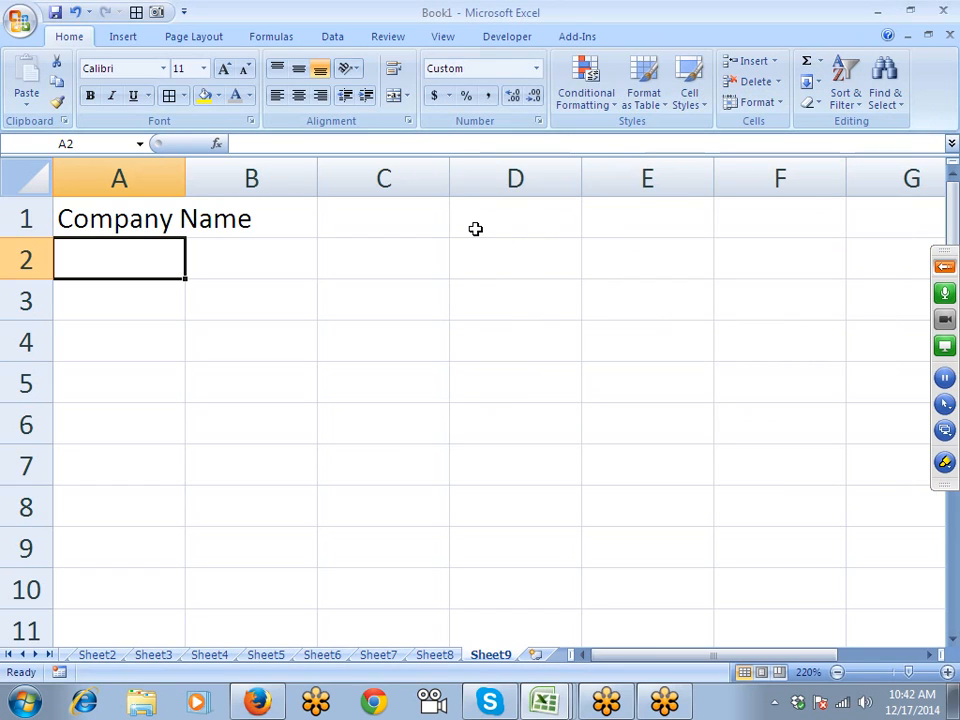
- Enter 'IPT India' in A2 so it displays as 'M/s IPT India'
{"action": "type", "text": "IPT "}
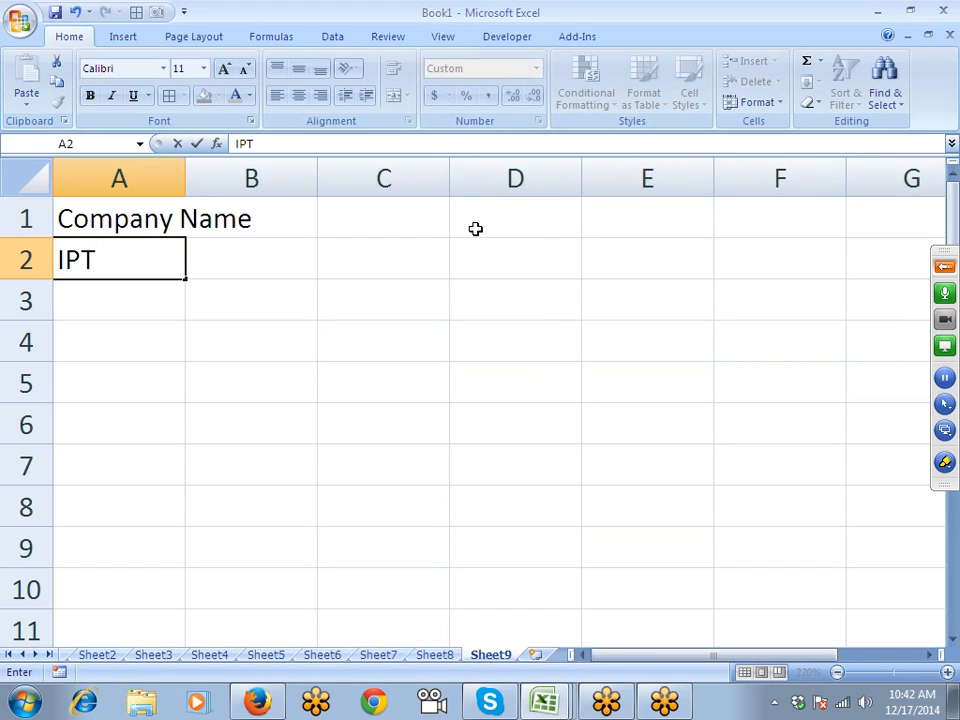
{"action": "type", "text": "India"}
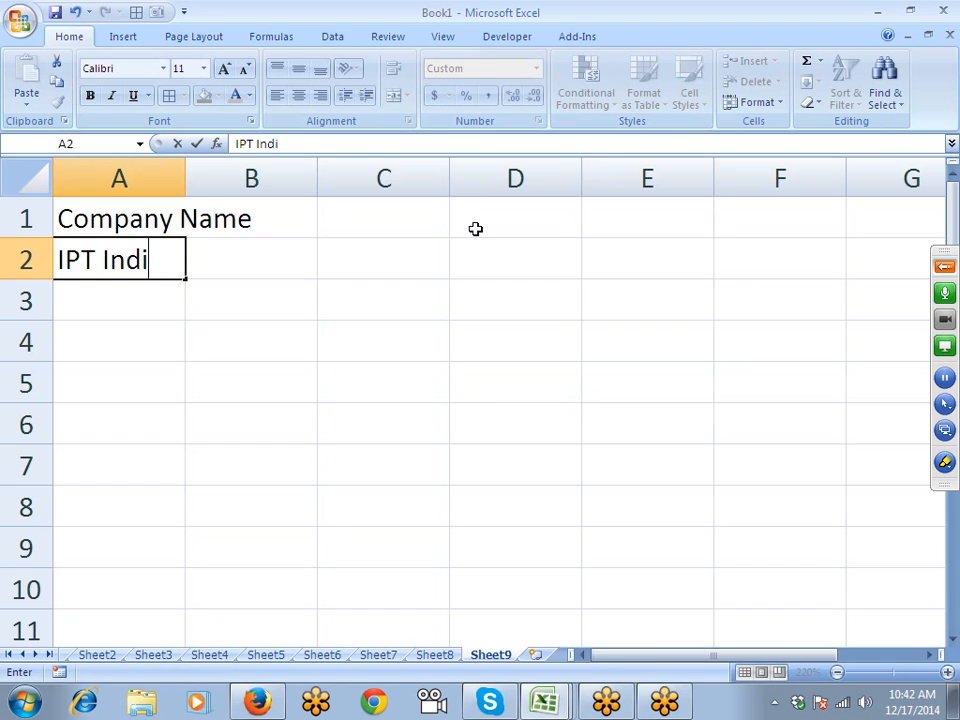
{"action": "key", "text": "Return"}
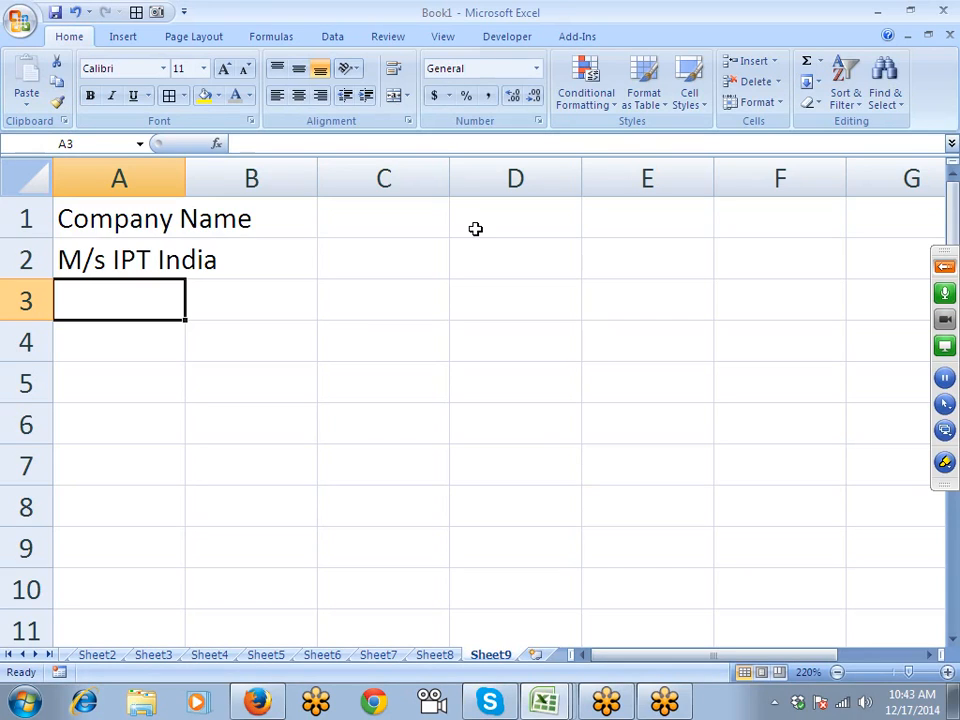
{"action": "key", "text": "Up"}
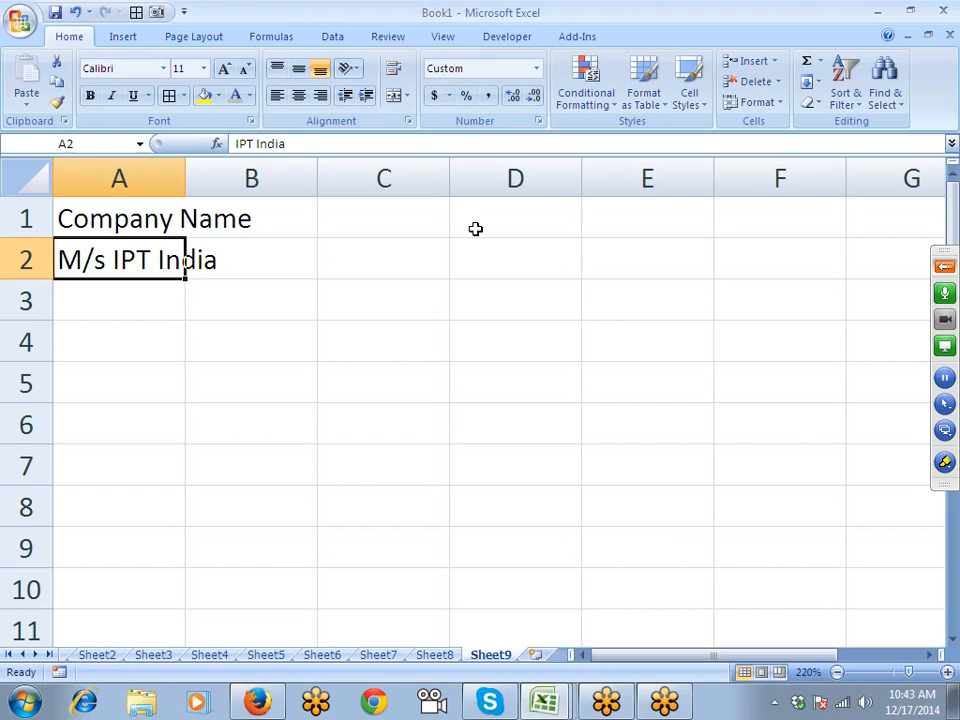
- Insert a new blank worksheet, Sheet10
{"action": "key", "text": "Right"}
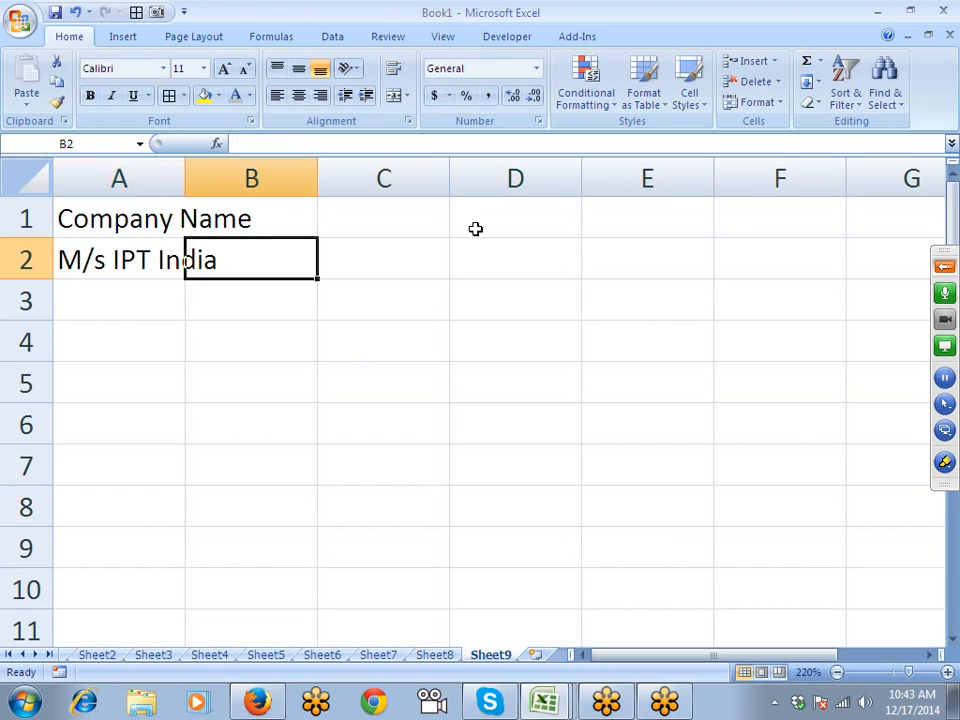
{"action": "key", "text": "Down"}
{"action": "key", "text": "Down"}
{"action": "key", "text": "Down"}
{"action": "key", "text": "Up"}
{"action": "key", "text": "Up"}
{"action": "key", "text": "Right"}
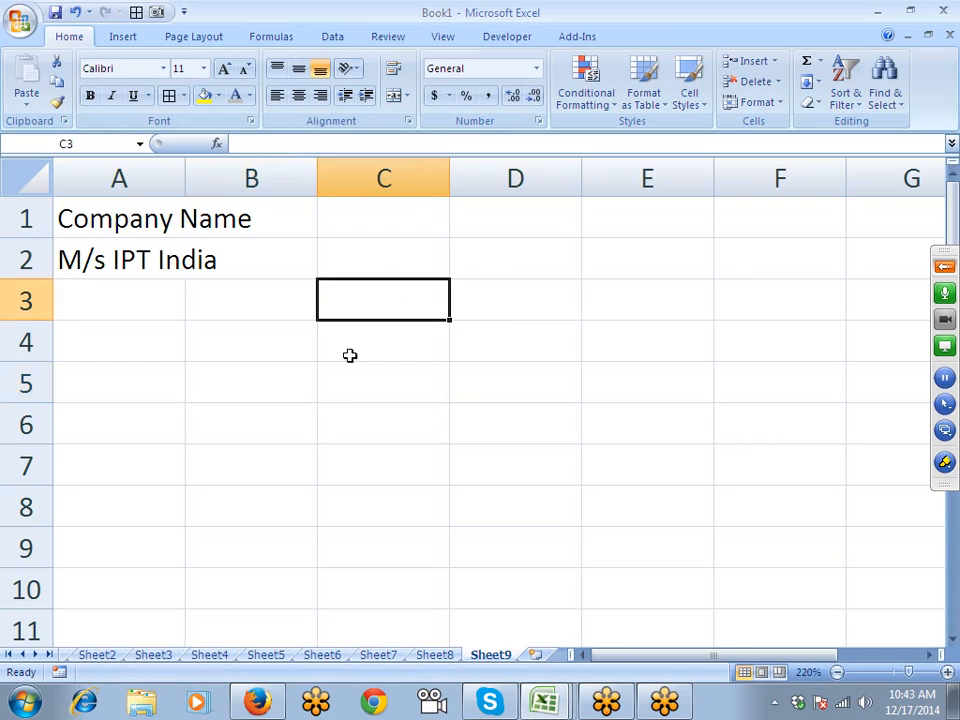
{"action": "left_click", "coordinate": [536, 654]}
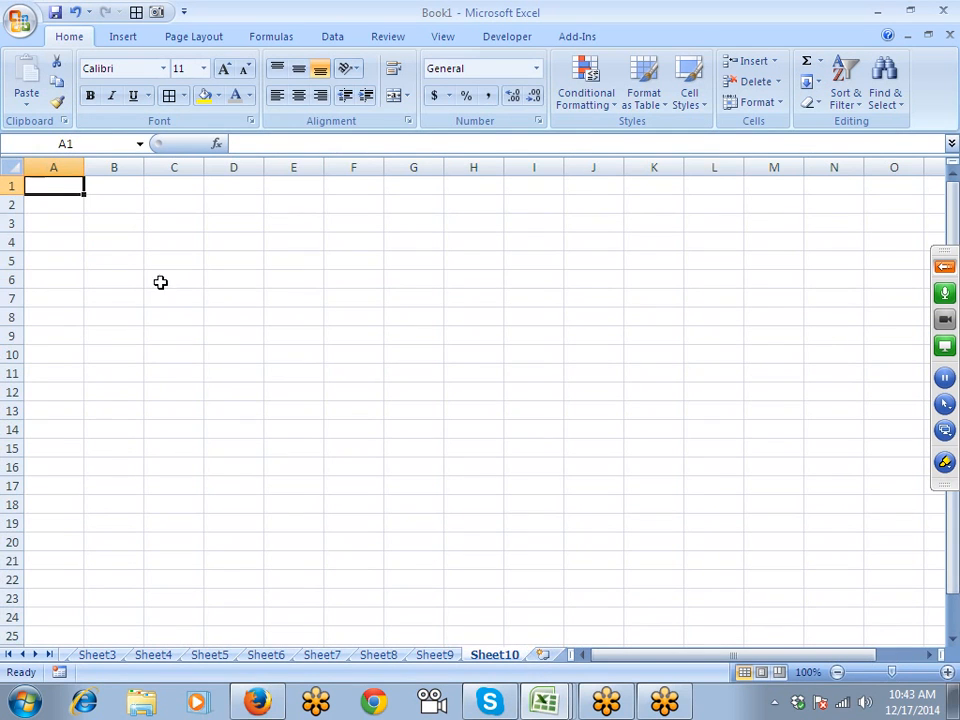
- Insert today's date, 12/17/2014, into A1 with Ctrl+;
{"action": "scroll", "coordinate": [165, 293], "scroll_direction": "up", "scroll_amount": 11, "text": "ctrl"}
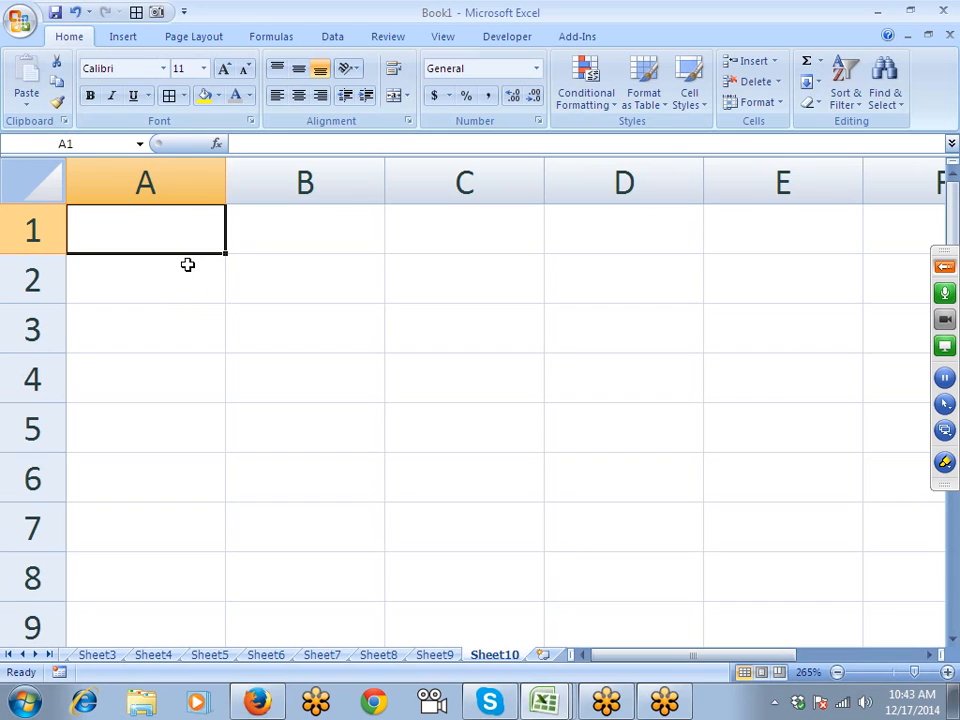
{"action": "type", "text": "12"}
{"action": "key", "text": "Escape"}
{"action": "key", "text": "ctrl+semicolon"}
{"action": "key", "text": "Return"}
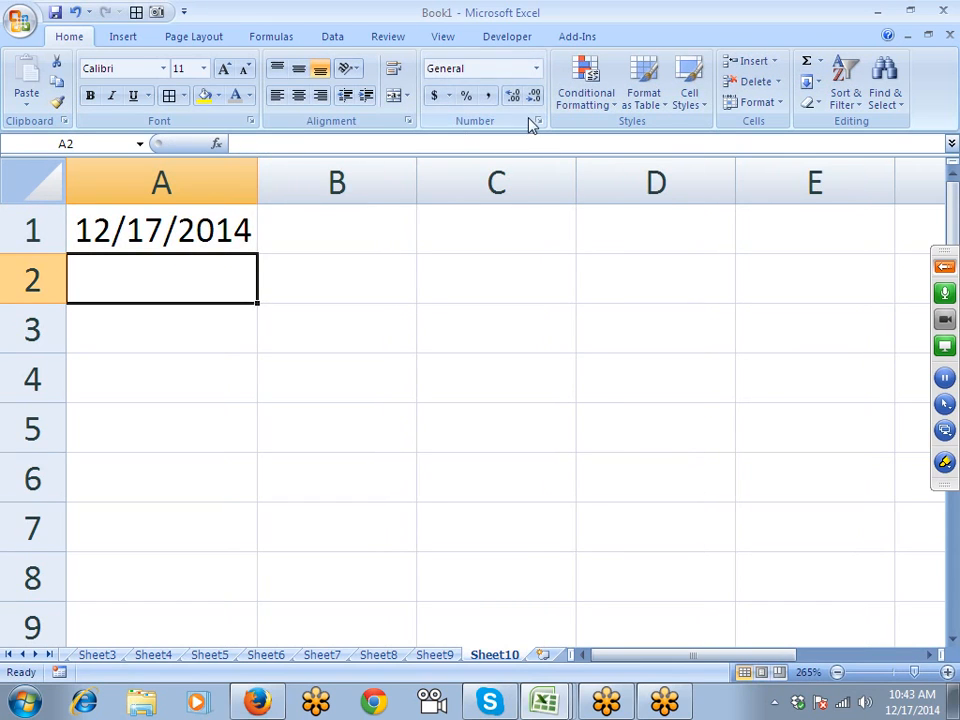
{"action": "left_click", "coordinate": [212, 210]}
- Draft the custom date format dddd, mmmmm, yyyy for A1, previewing as Wednesday, D, 2014
{"action": "left_click", "coordinate": [538, 121]}
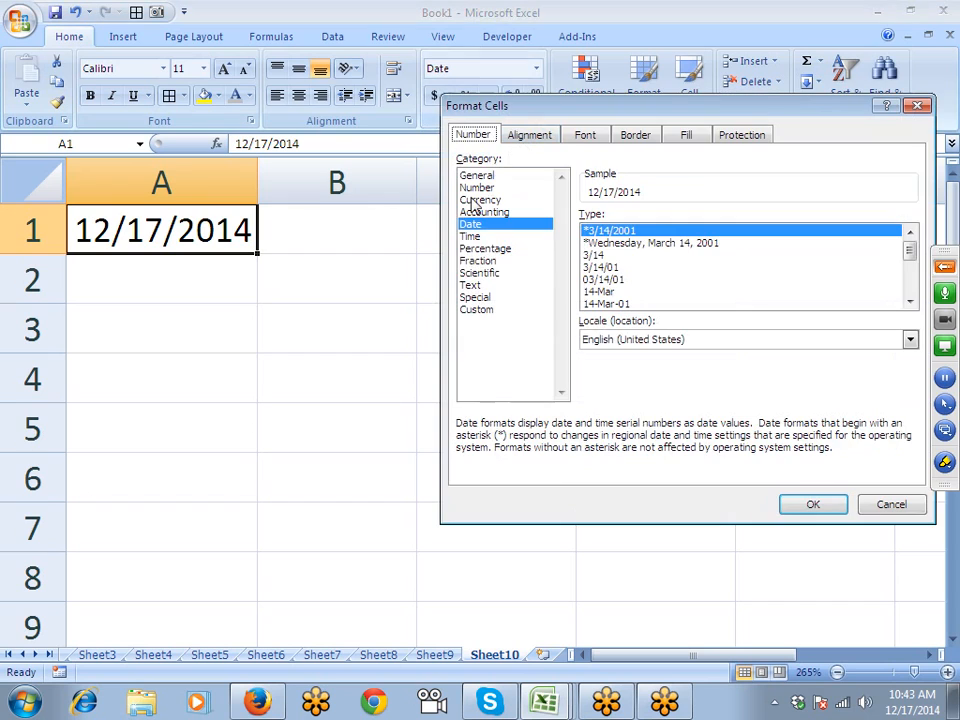
{"action": "left_click", "coordinate": [478, 312]}
{"action": "double_click", "coordinate": [605, 231]}
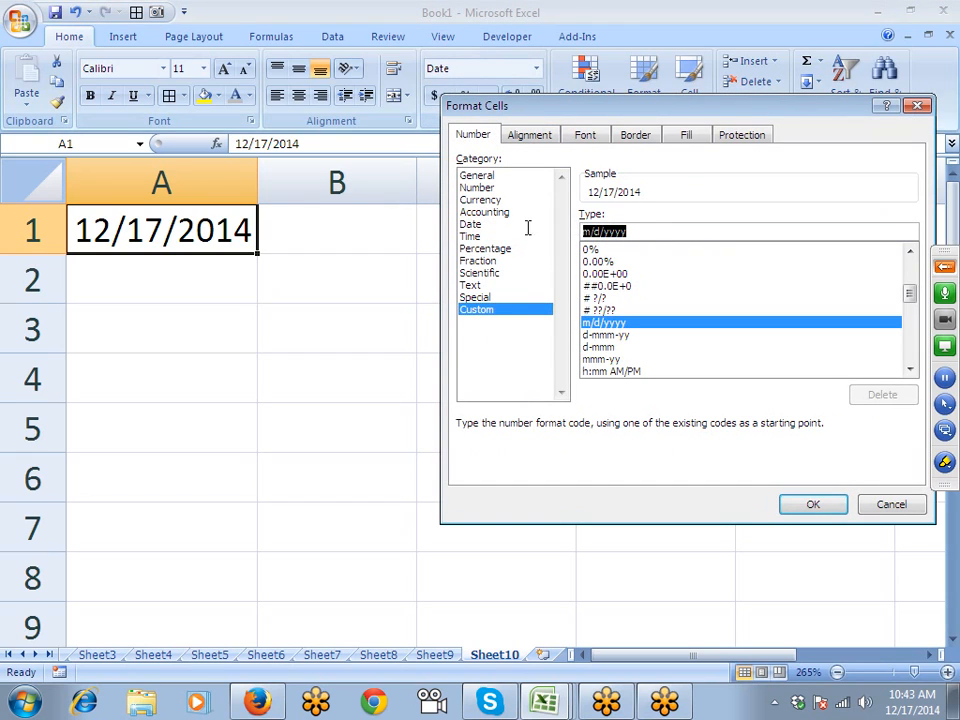
{"action": "type", "text": "dd"}
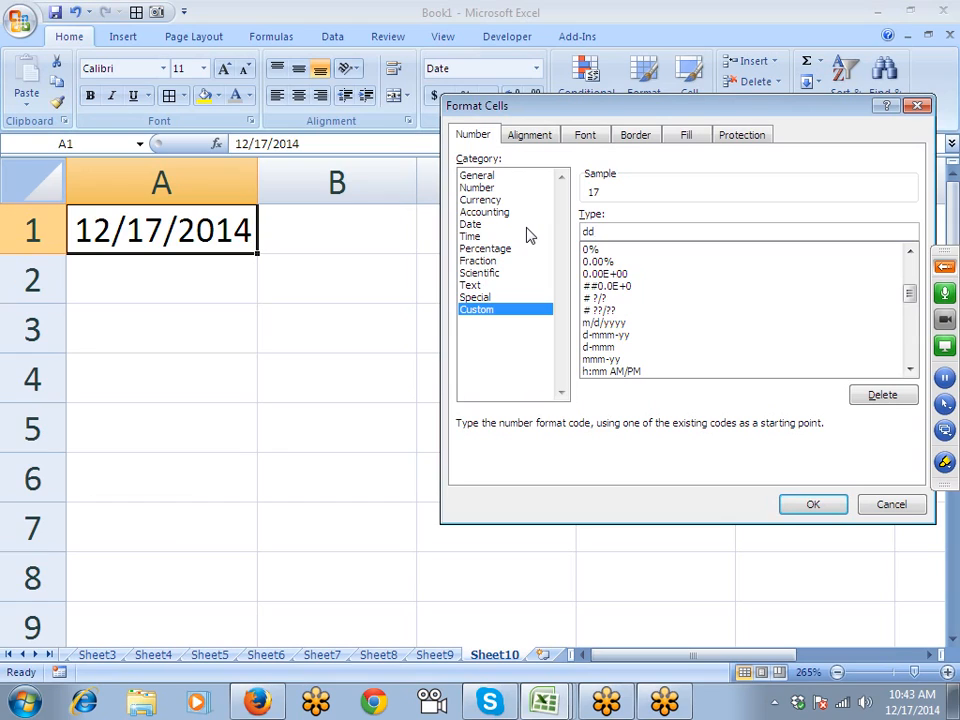
{"action": "type", "text": "/mmd"}
{"action": "key", "text": "BackSpace"}
{"action": "key", "text": "BackSpace"}
{"action": "key", "text": "BackSpace"}
{"action": "key", "text": "BackSpace"}
{"action": "key", "text": "BackSpace"}
{"action": "key", "text": "BackSpace"}
{"action": "type", "text": "ddd"}
{"action": "type", "text": "d, "}
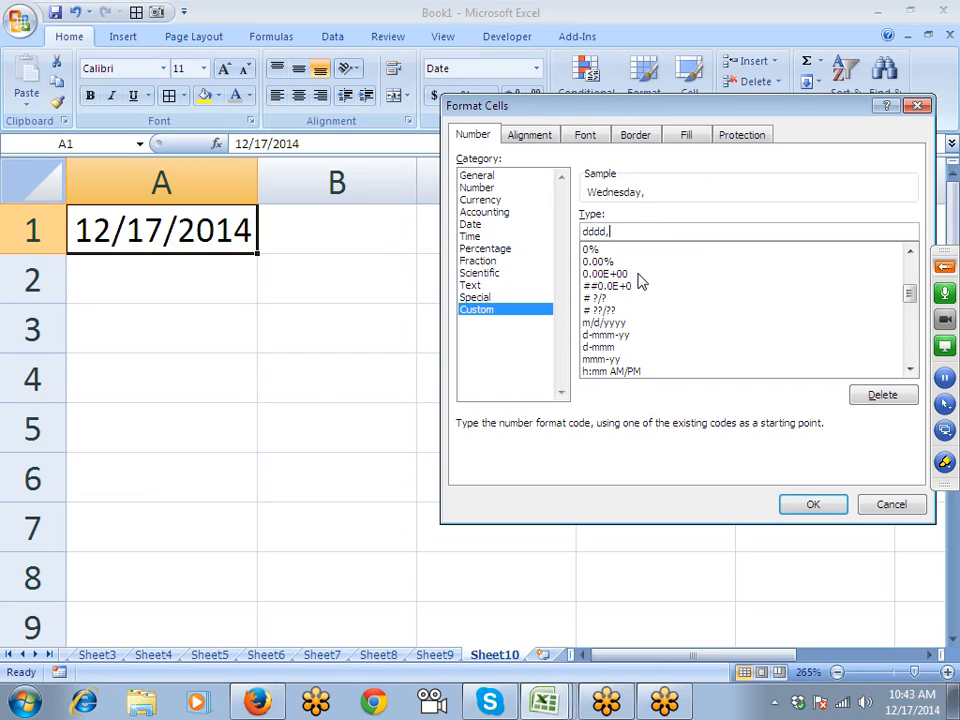
{"action": "type", "text": "mmmmm, yyy"}
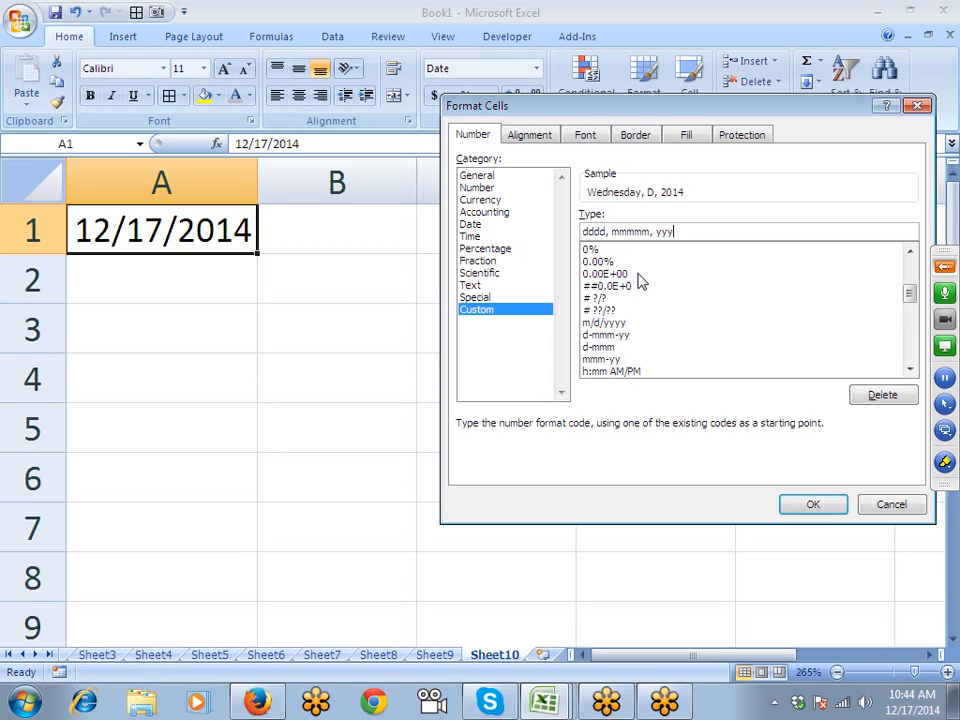
{"action": "type", "text": "y"}
{"action": "type", "text": ","}
{"action": "key", "text": "BackSpace"}
{"action": "key", "text": "BackSpace"}
{"action": "key", "text": "BackSpace"}
{"action": "type", "text": "y"}
{"action": "key", "text": "BackSpace"}
{"action": "type", "text": "yy"}
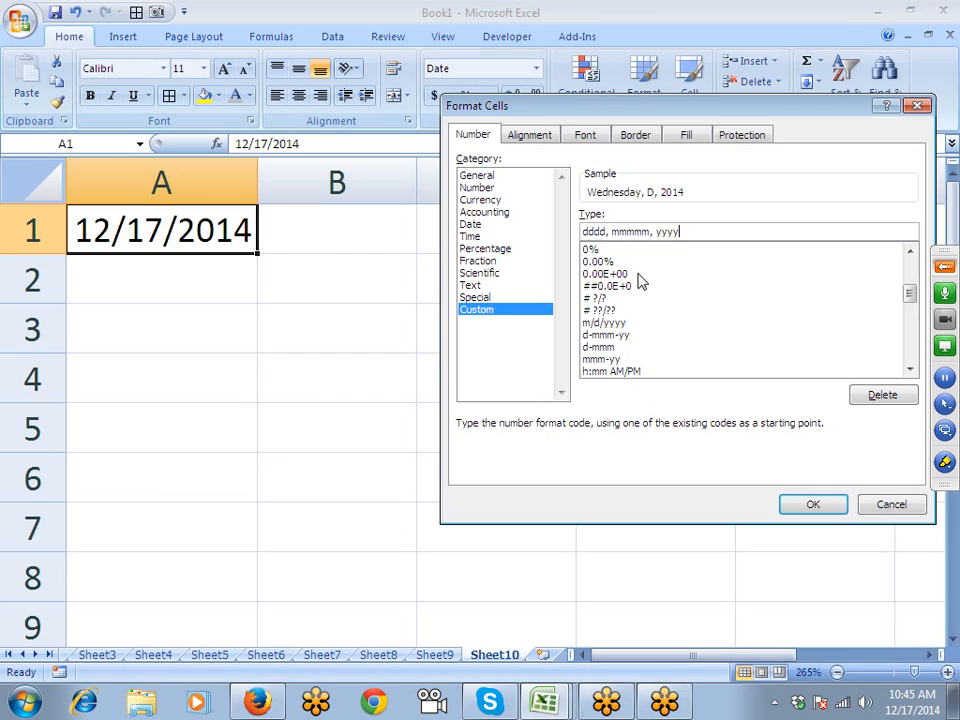
- Apply the custom format dddd, mmmmm, yyyy so A1 shows Wednesday, D, 2014
{"action": "key", "text": "Return"}
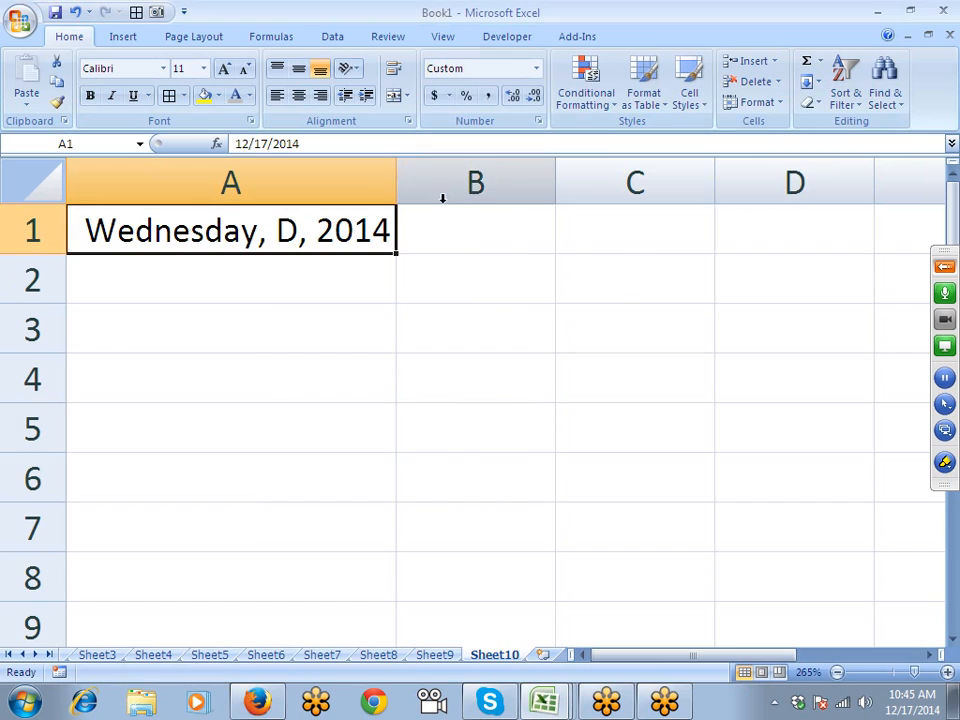
- Replace A1's custom format with dd-mmm-yyyy to show 17-Dec-2014
{"action": "left_click", "coordinate": [538, 121]}
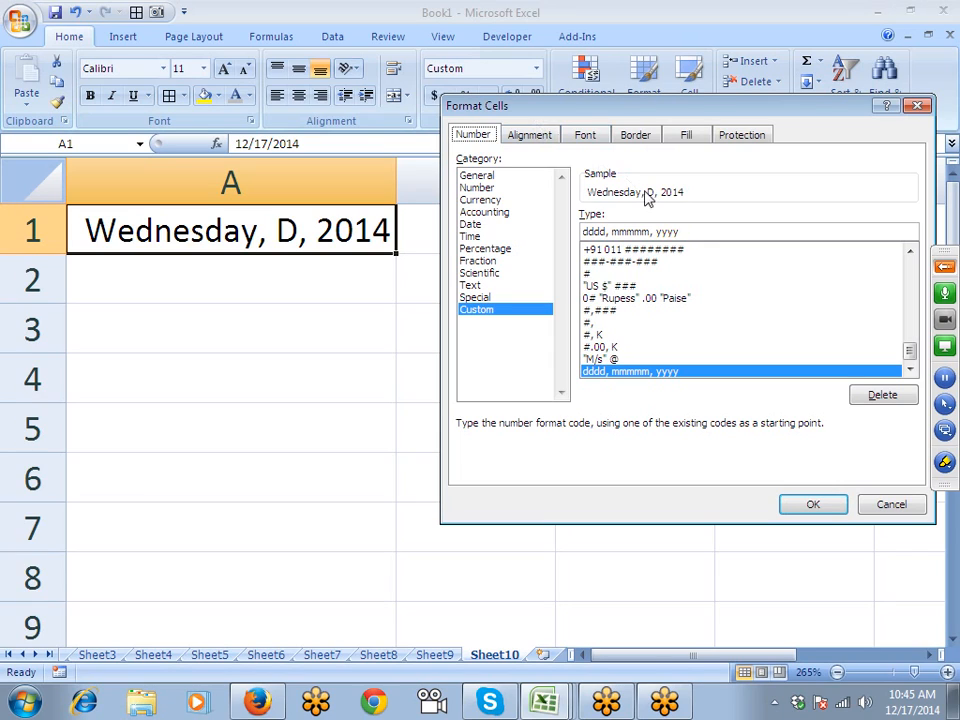
{"action": "left_click_drag", "start_coordinate": [686, 229], "coordinate": [482, 226]}
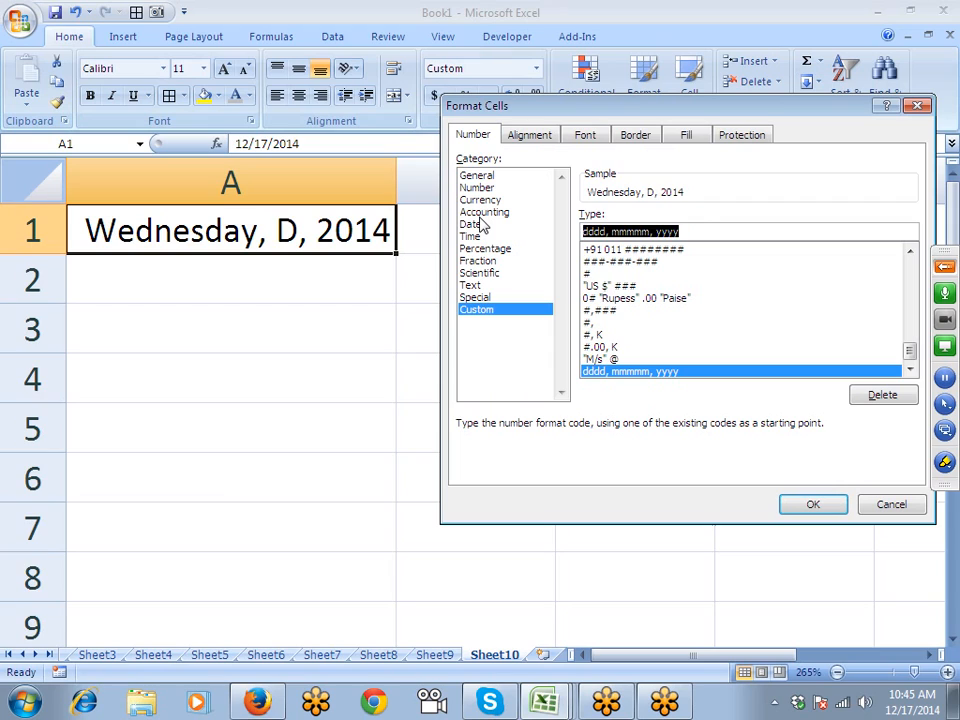
{"action": "type", "text": "DD-"}
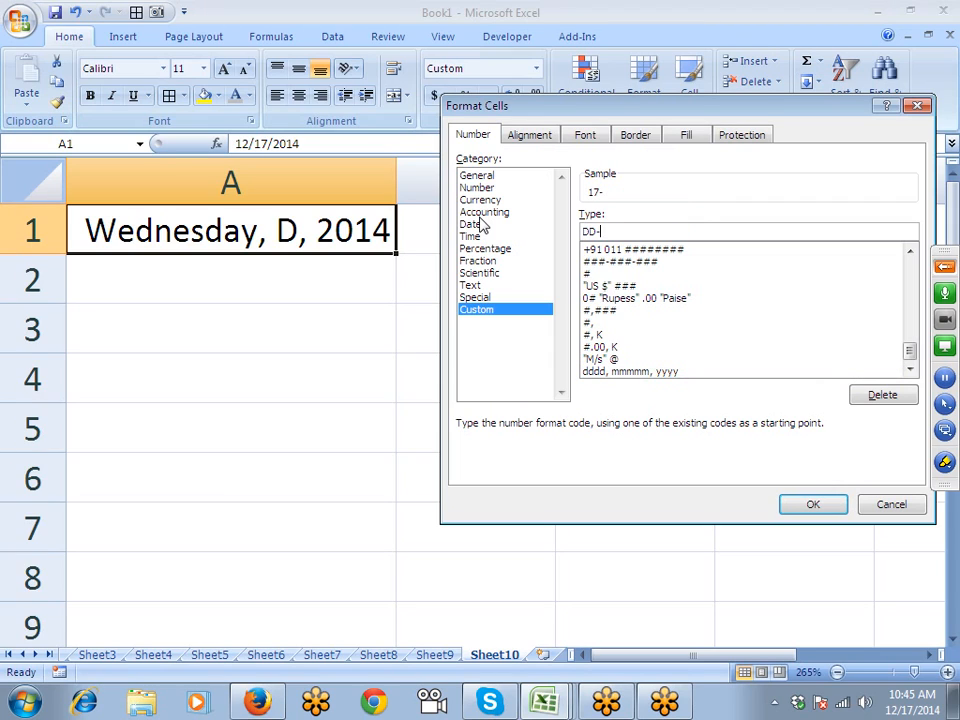
{"action": "type", "text": "MMM-YYYY"}
{"action": "key", "text": "Return"}
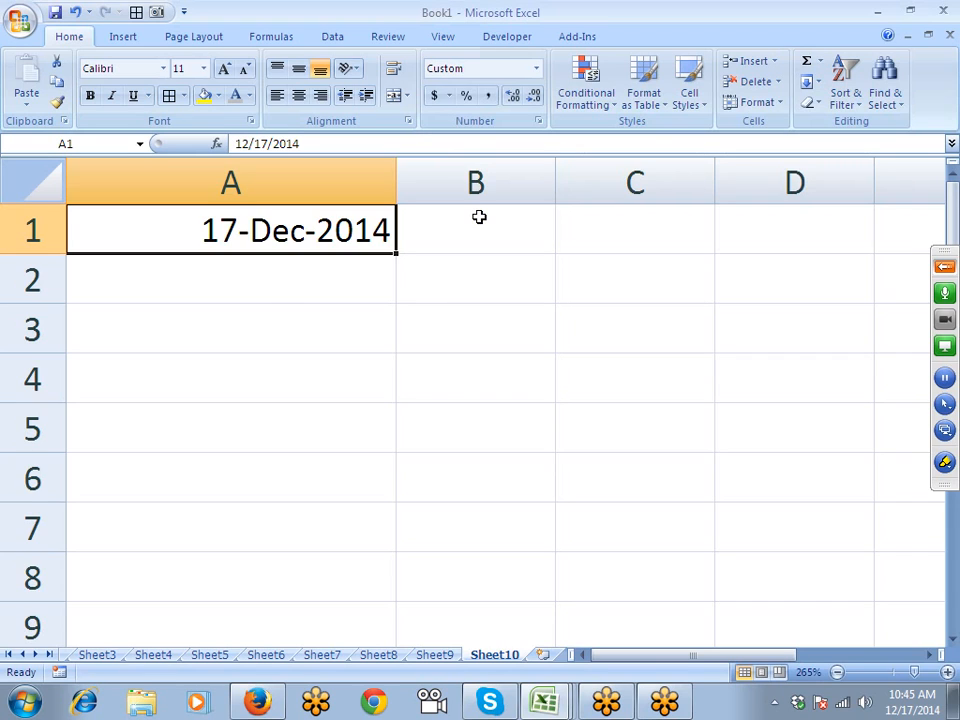
- Extend A1's format to dd-mmm-yyyy, ddd so it reads 17-Dec-2014, Wed, then select A3
{"action": "left_click", "coordinate": [538, 121]}
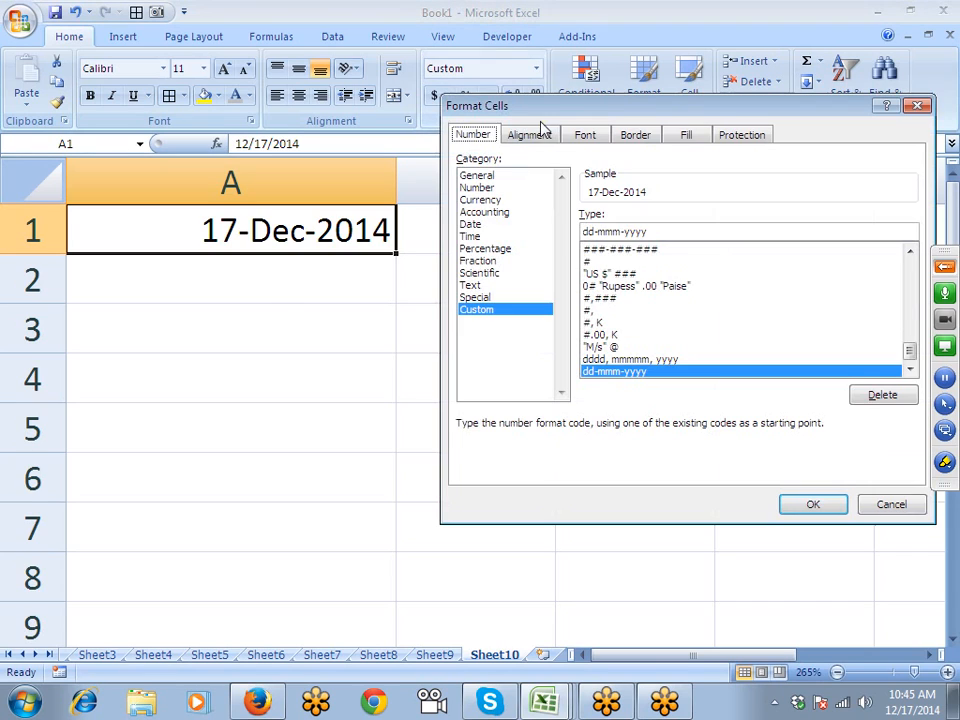
{"action": "left_click", "coordinate": [657, 232]}
{"action": "type", "text": ", DDD"}
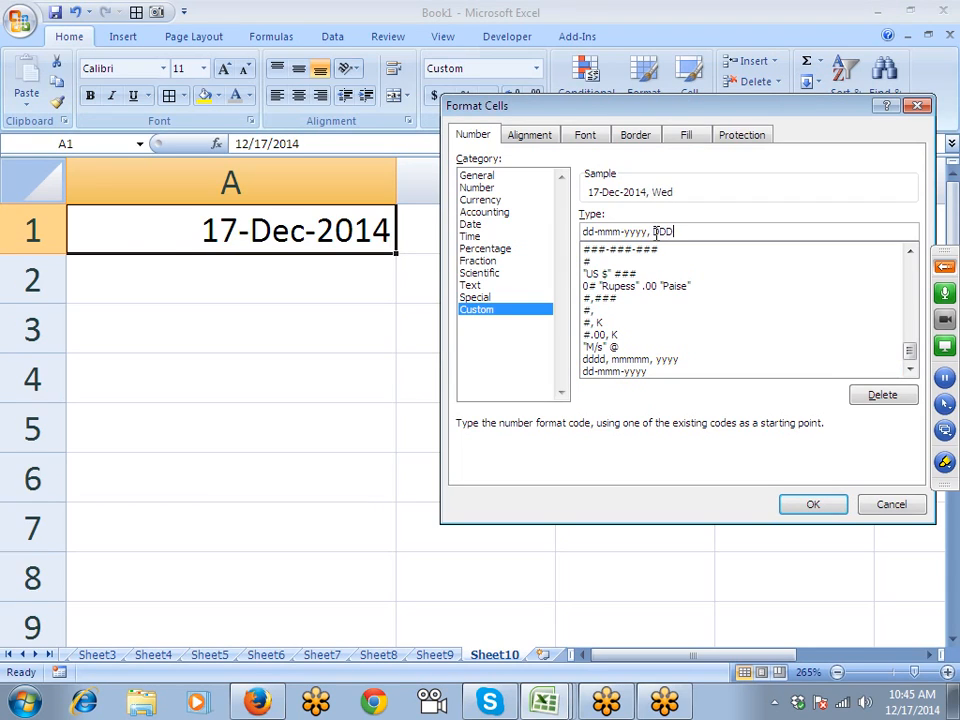
{"action": "key", "text": "Return"}
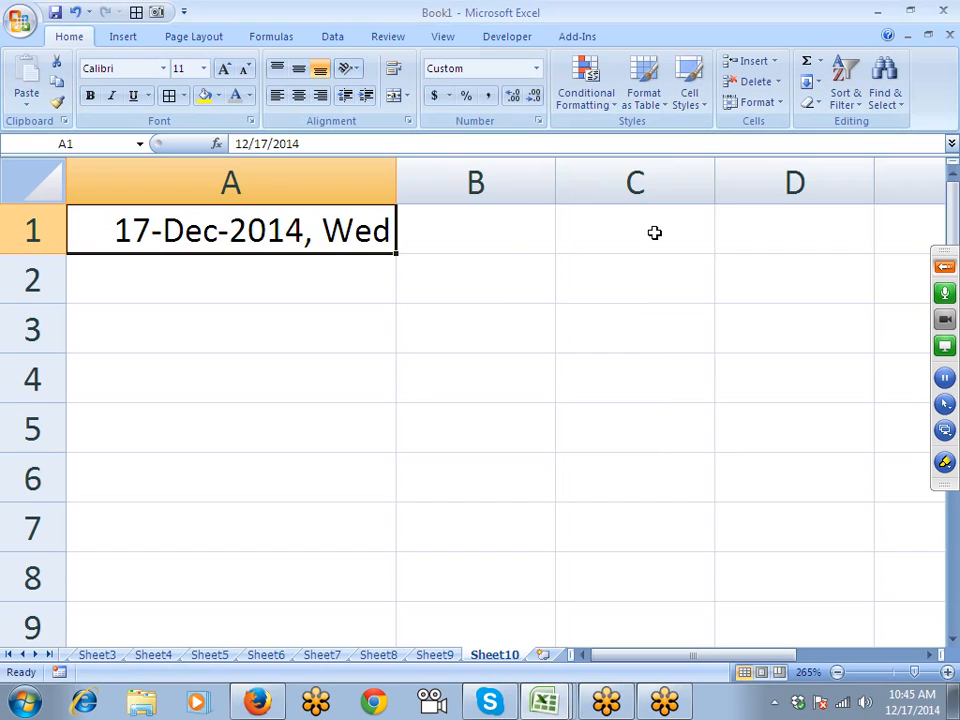
{"action": "key", "text": "Down"}
{"action": "key", "text": "Down"}
{"action": "key", "text": "Down"}
{"action": "key", "text": "Up"}
- Enter 10:20 in A3 and format it as hh:mm:ss AM/PM, showing 10:20:00 AM
{"action": "type", "text": "10"}
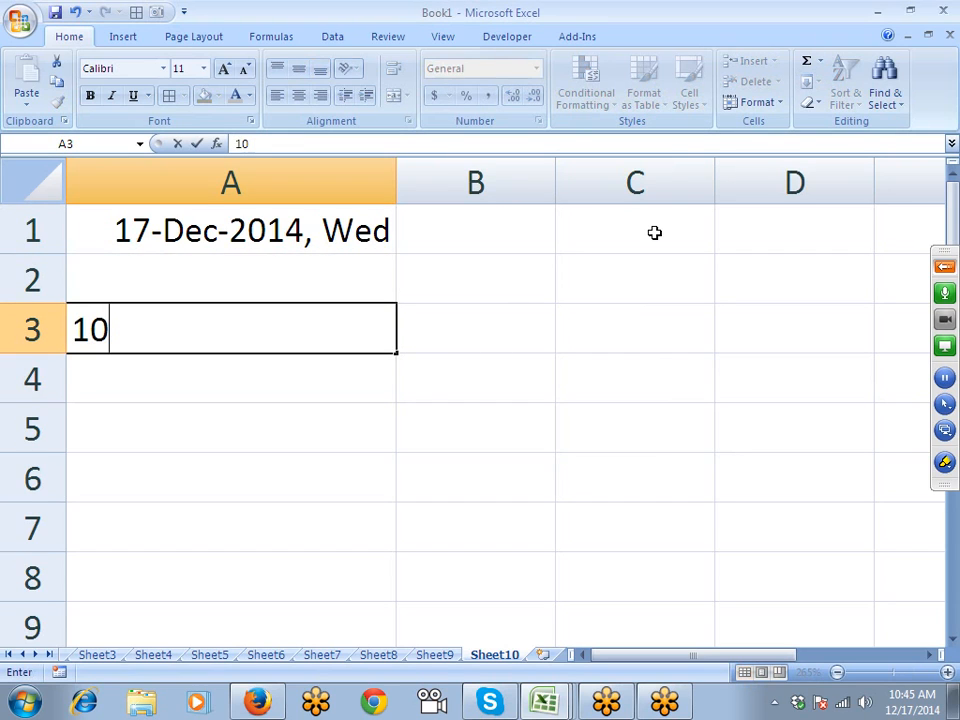
{"action": "type", "text": ":20"}
{"action": "key", "text": "Return"}
{"action": "key", "text": "Up"}
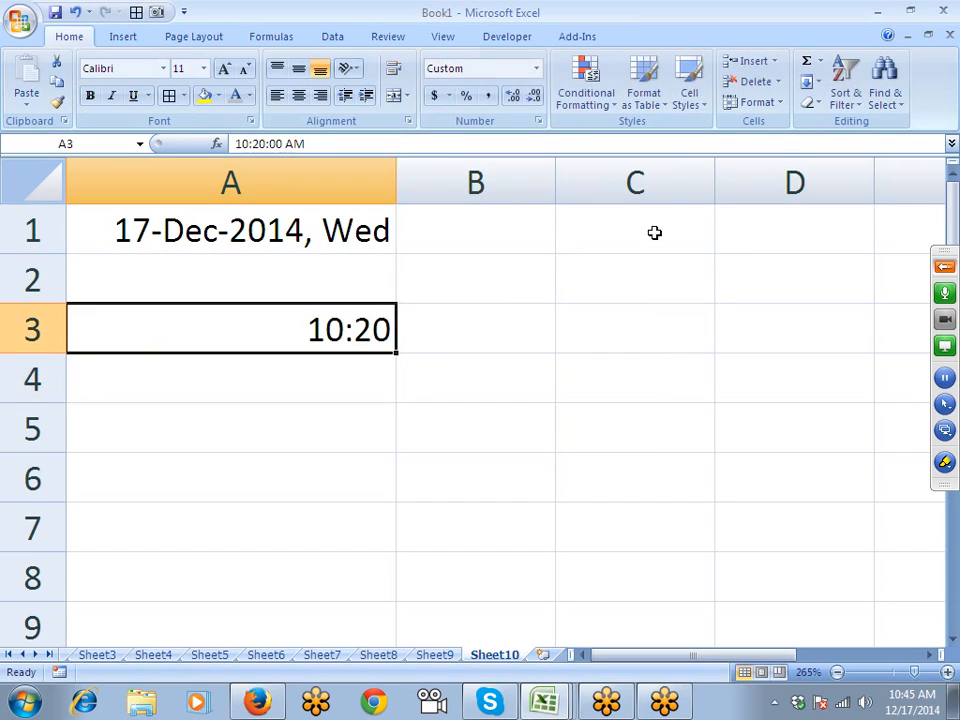
{"action": "left_click", "coordinate": [539, 121]}
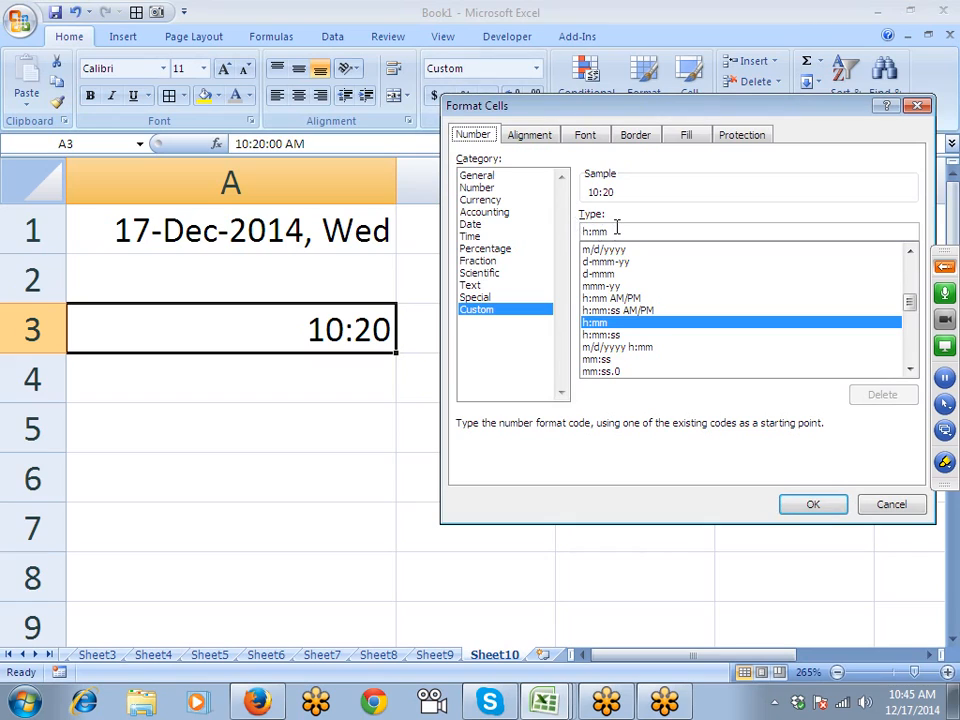
{"action": "left_click_drag", "start_coordinate": [617, 228], "coordinate": [571, 233]}
{"action": "type", "text": "HH"}
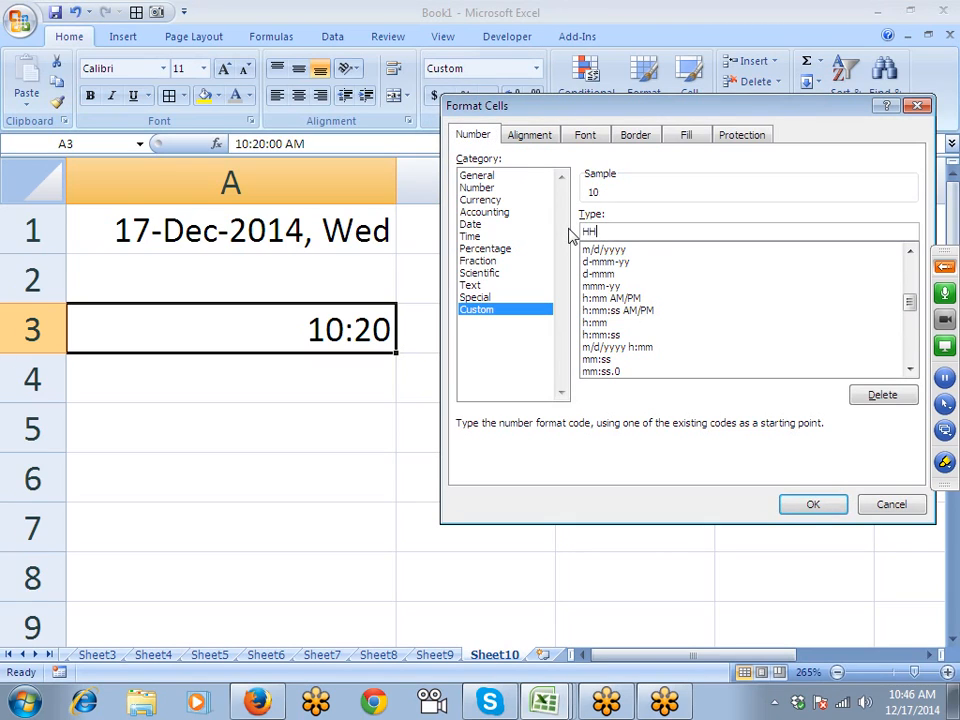
{"action": "type", "text": ":MM:SS Am"}
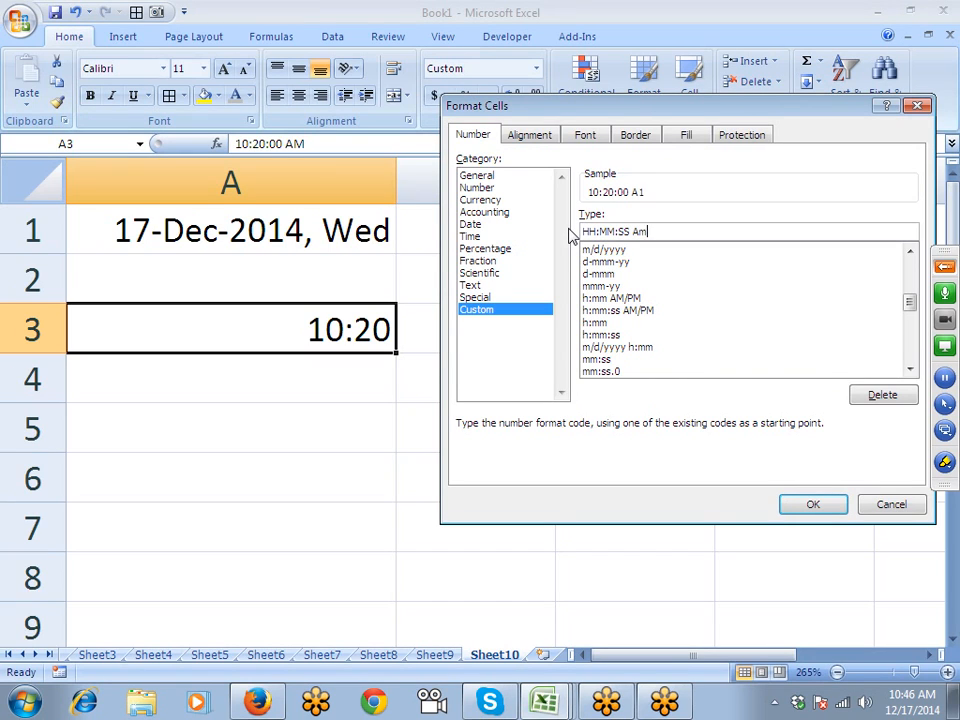
{"action": "type", "text": "/PM"}
{"action": "key", "text": "Return"}
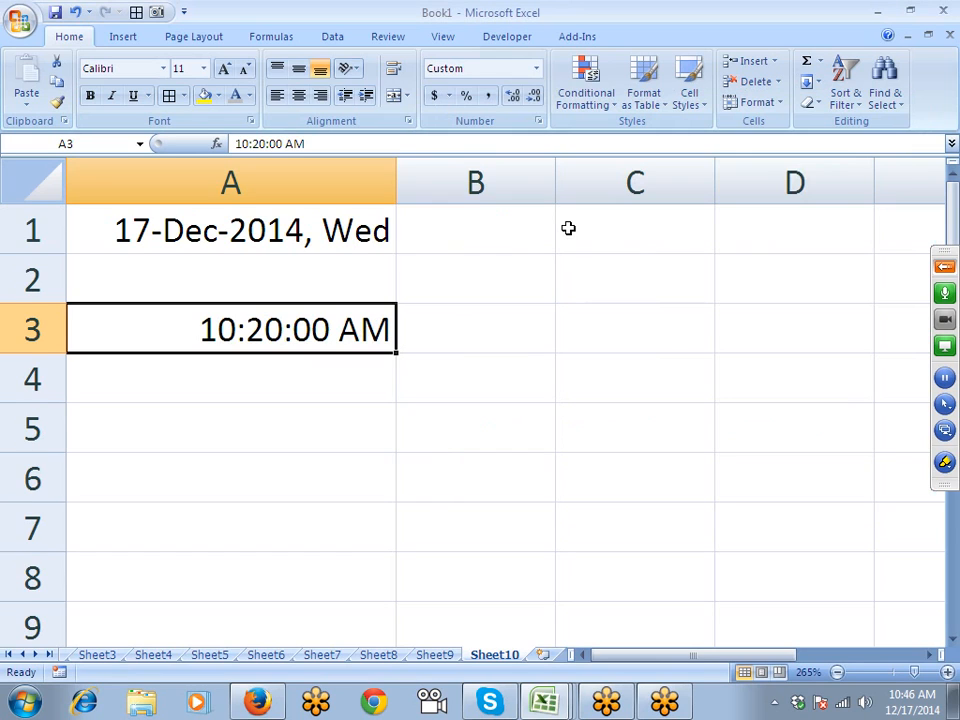
- Move AM/PM to the front of A3's format so it shows AM 10:20:00
{"action": "left_click", "coordinate": [538, 120]}
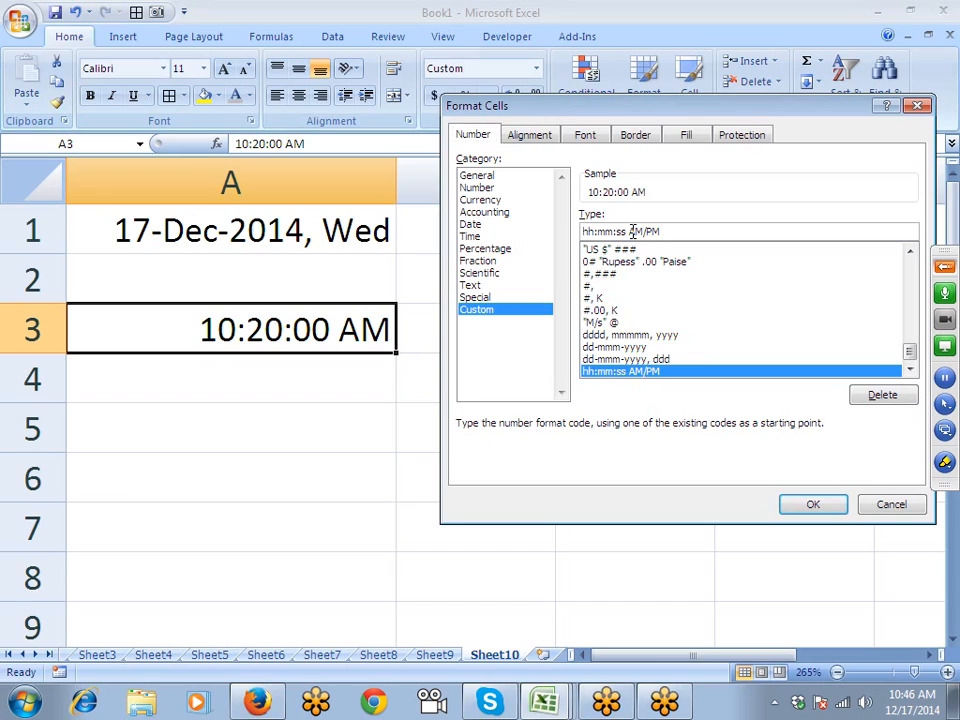
{"action": "left_click_drag", "start_coordinate": [628, 231], "coordinate": [672, 232]}
{"action": "key", "text": "ctrl+c"}
{"action": "key", "text": "BackSpace"}
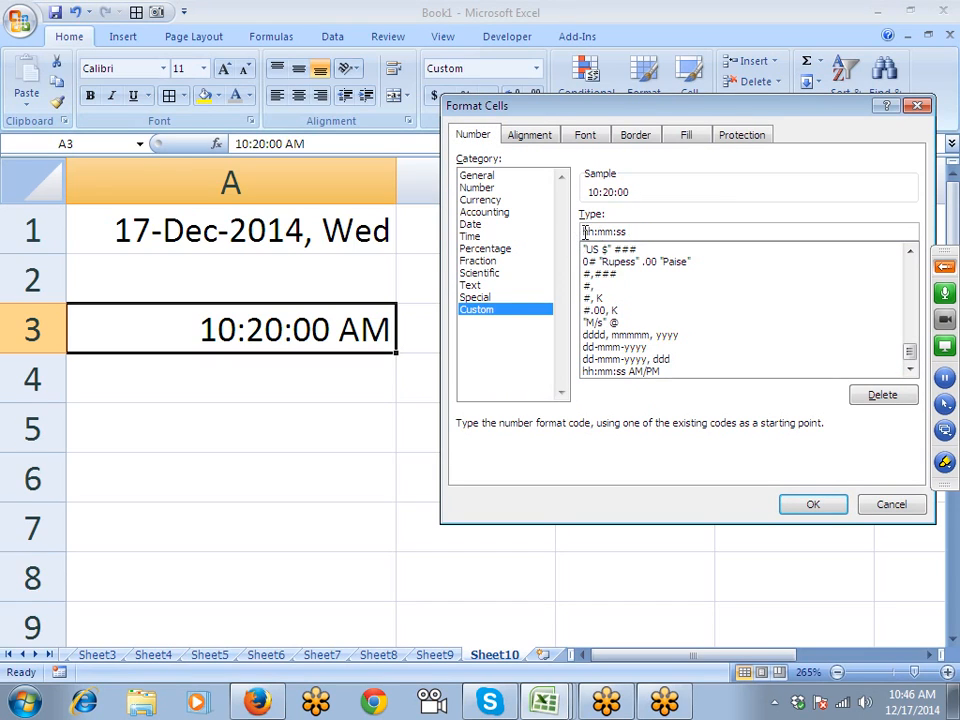
{"action": "key", "text": "Home"}
{"action": "key", "text": "ctrl+v"}
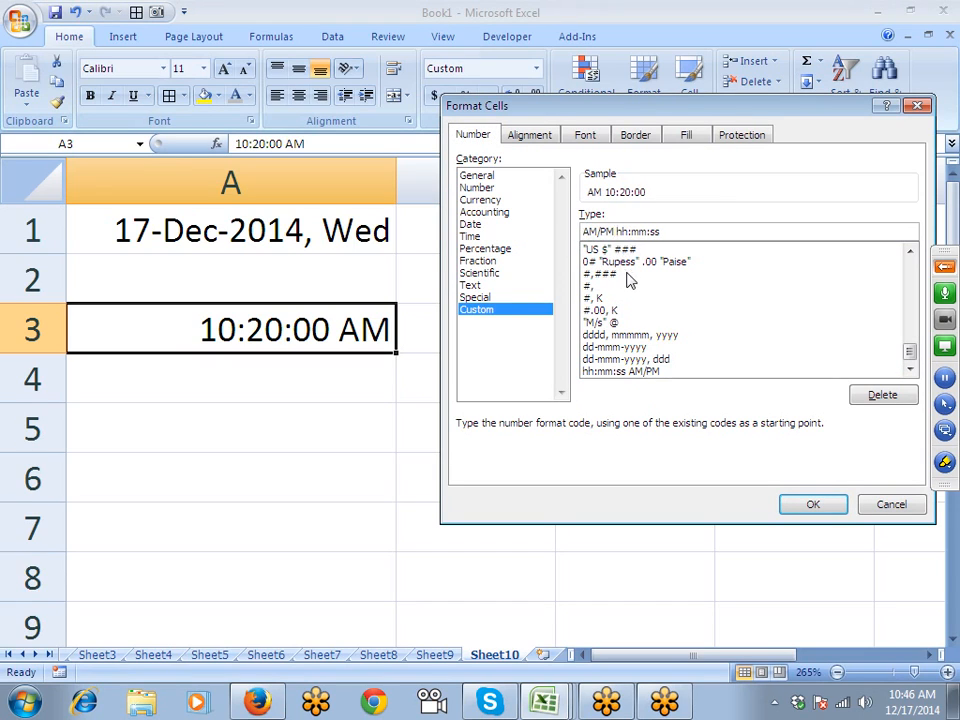
{"action": "key", "text": "Return"}
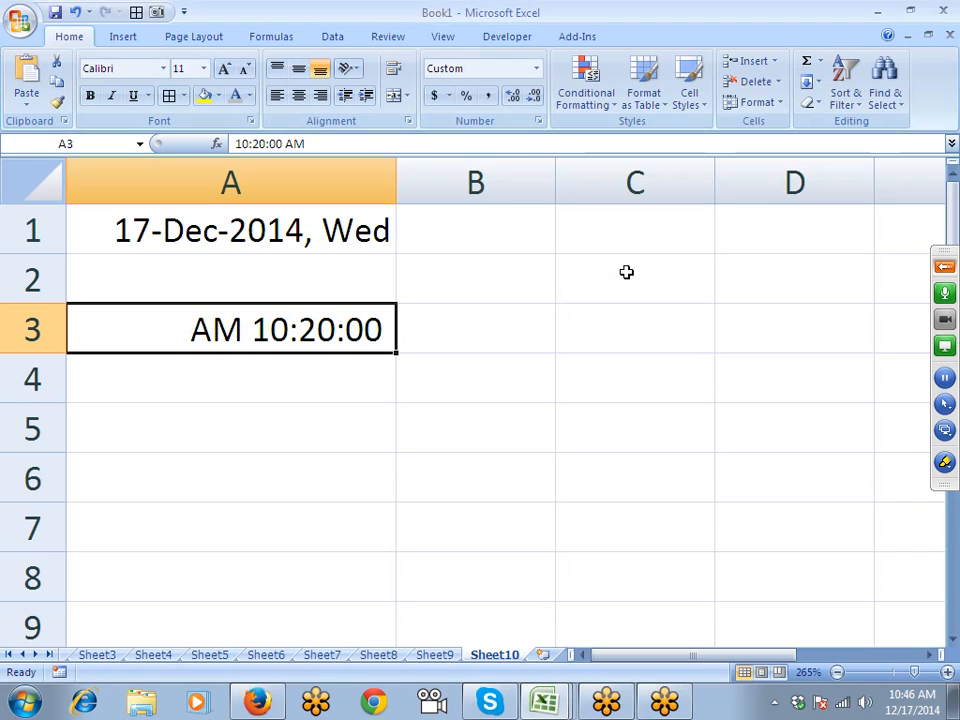
{"action": "type", "text": "24"}
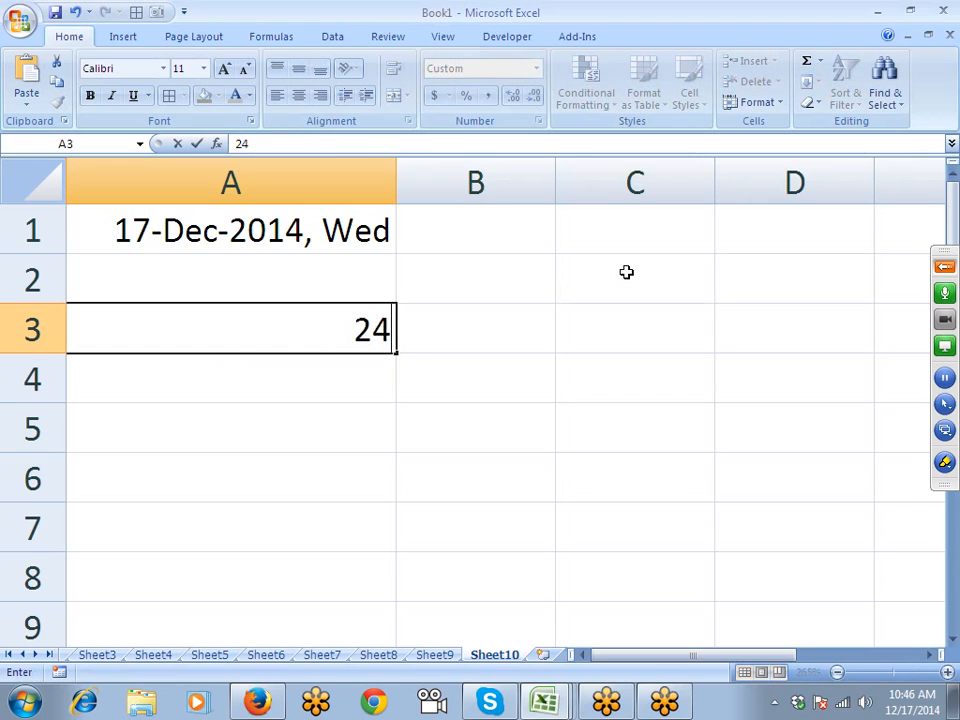
{"action": "key", "text": "BackSpace"}
{"action": "key", "text": "BackSpace"}
{"action": "type", "text": "45"}
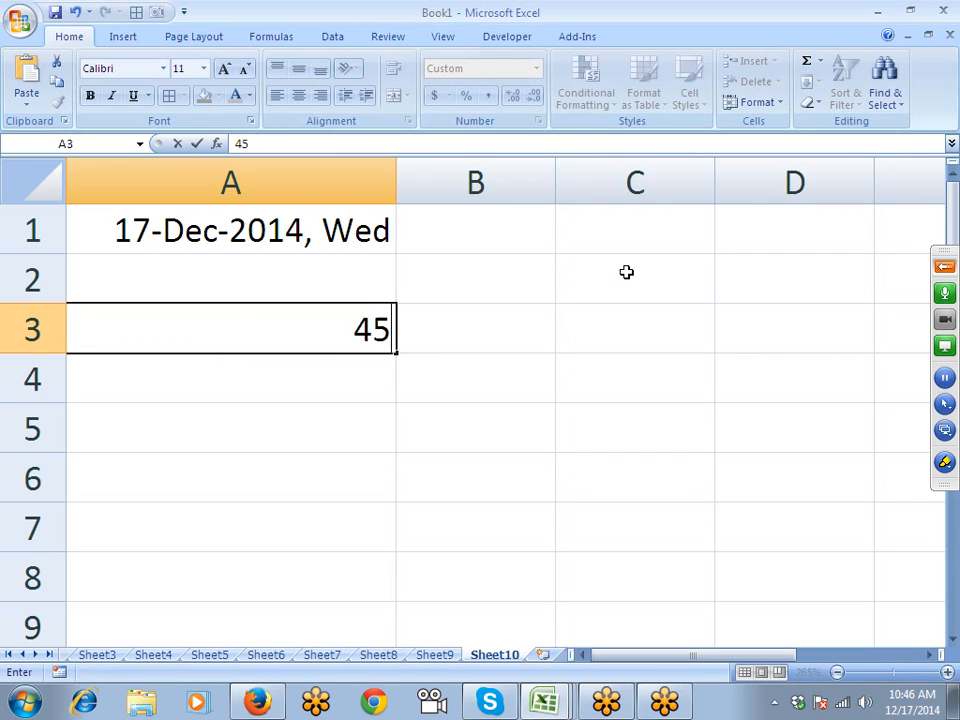
{"action": "key", "text": "Return"}
{"action": "key", "text": "Up"}
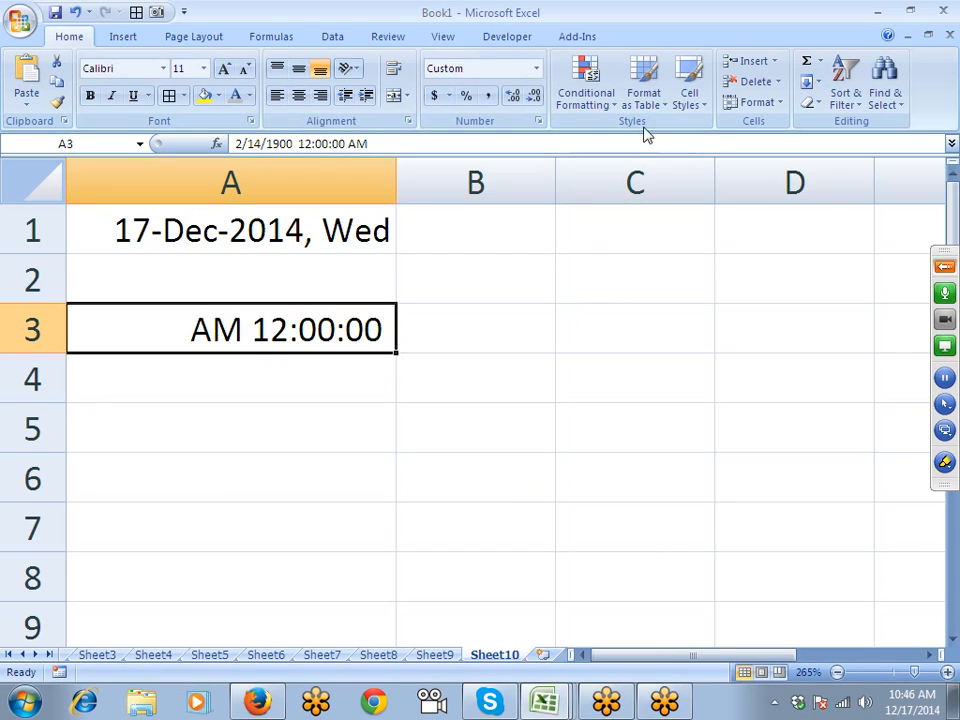
{"action": "left_click", "coordinate": [538, 121]}
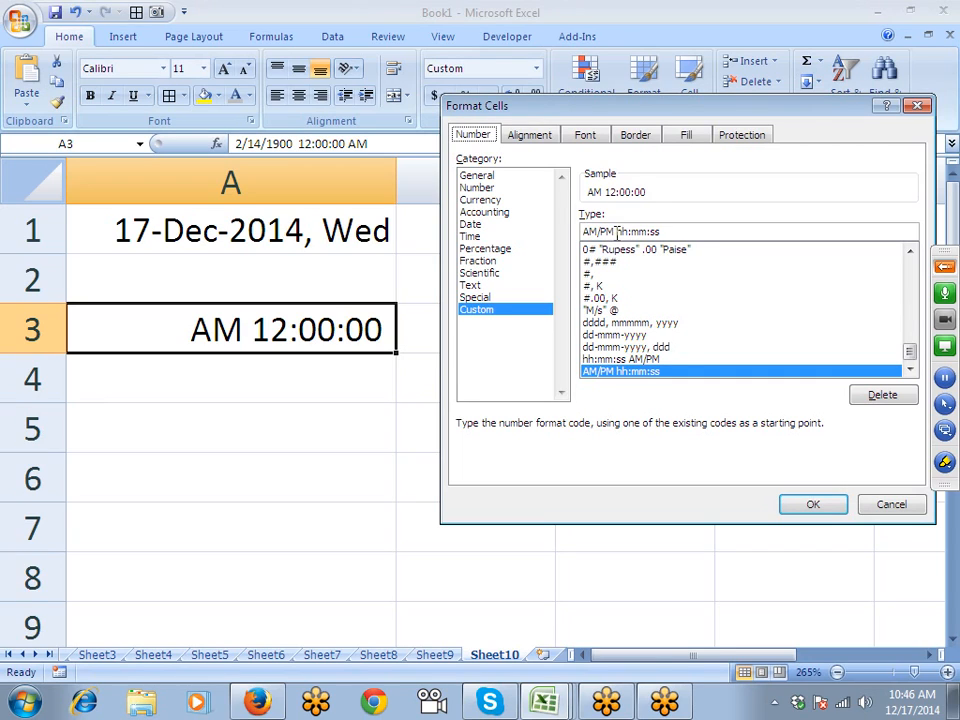
{"action": "left_click", "coordinate": [616, 232]}
{"action": "type", "text": "[hh"}
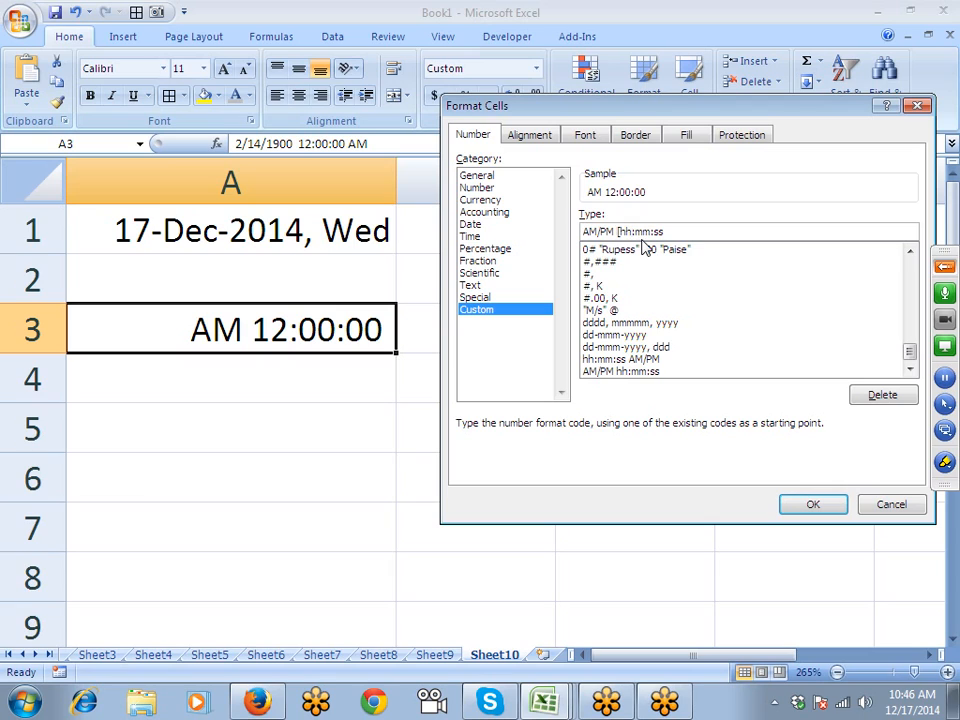
{"action": "type", "text": "]"}
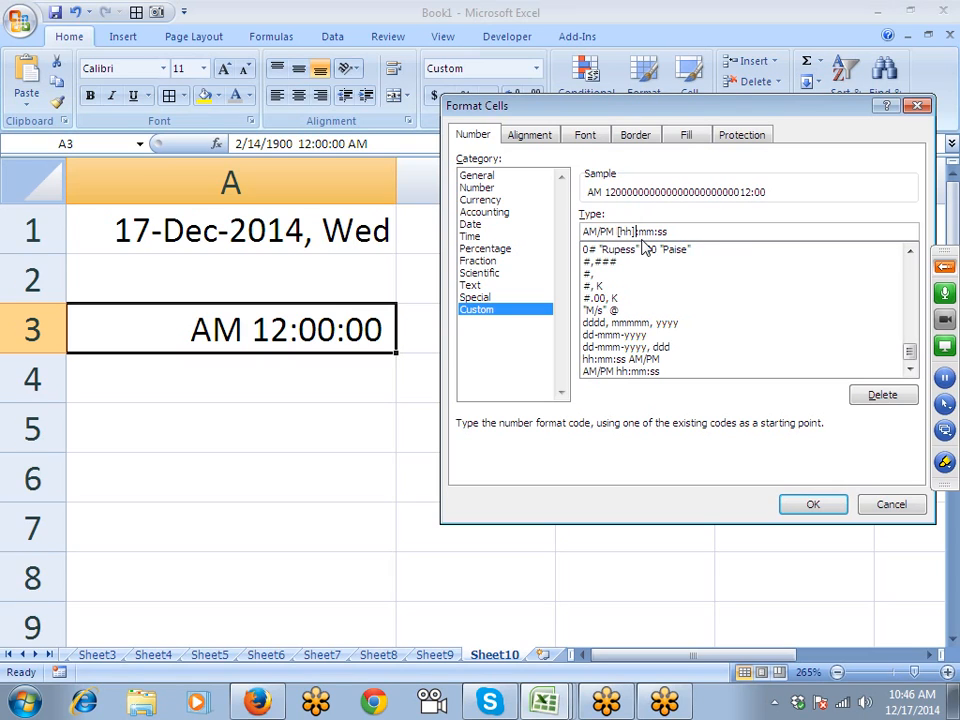
{"action": "key", "text": "Return"}
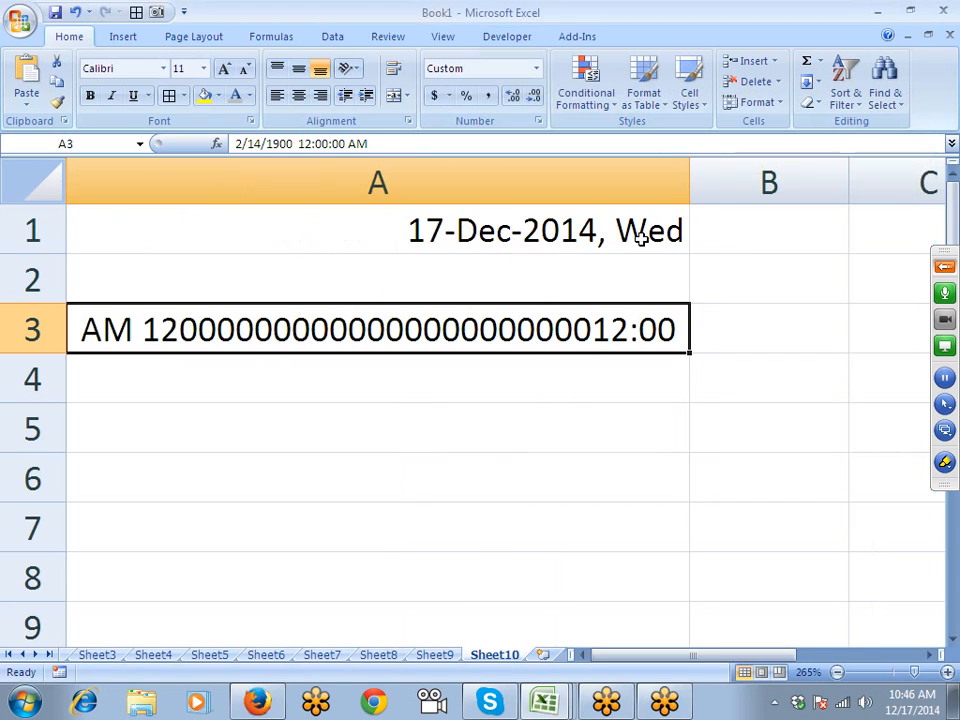
{"action": "left_click", "coordinate": [408, 121]}
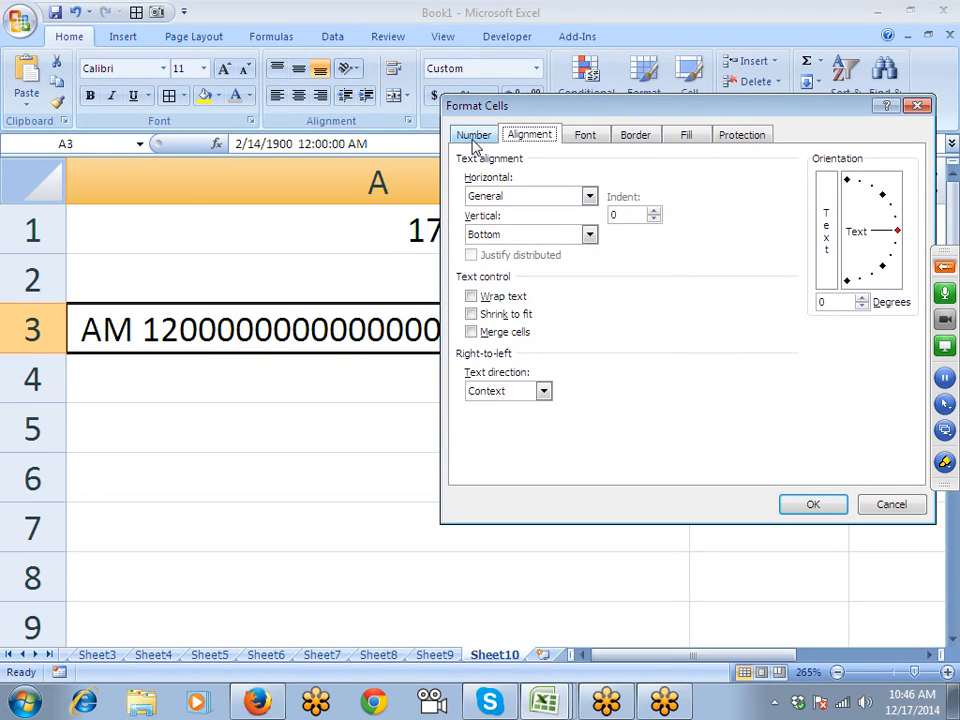
{"action": "left_click", "coordinate": [474, 137]}
{"action": "key", "text": "Return"}
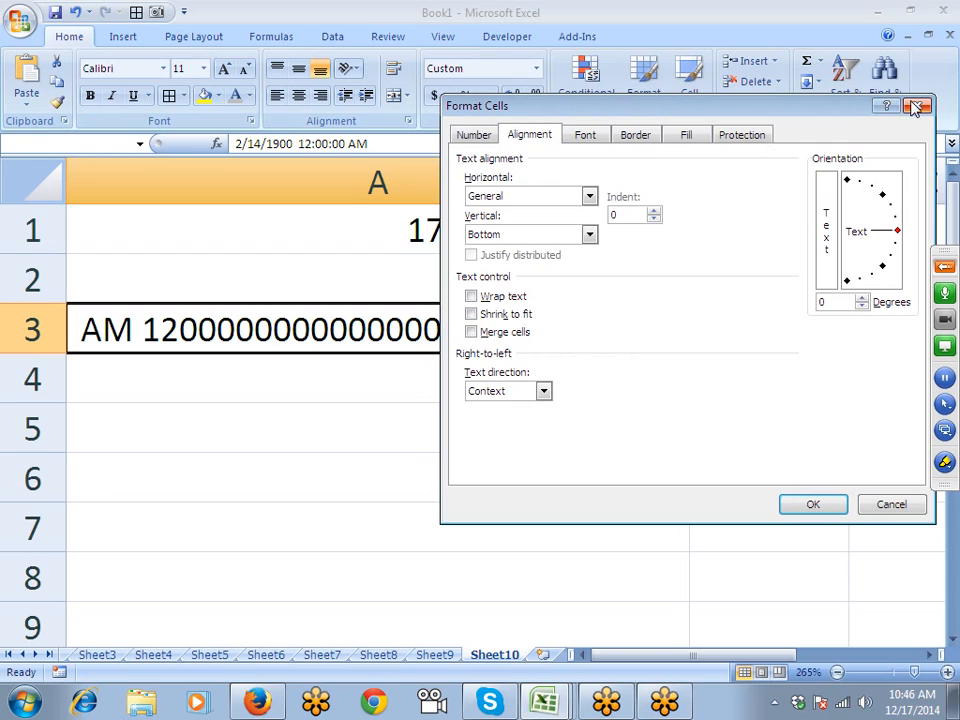
{"action": "left_click", "coordinate": [916, 105]}
{"action": "left_click", "coordinate": [510, 390]}
{"action": "left_click", "coordinate": [510, 317]}
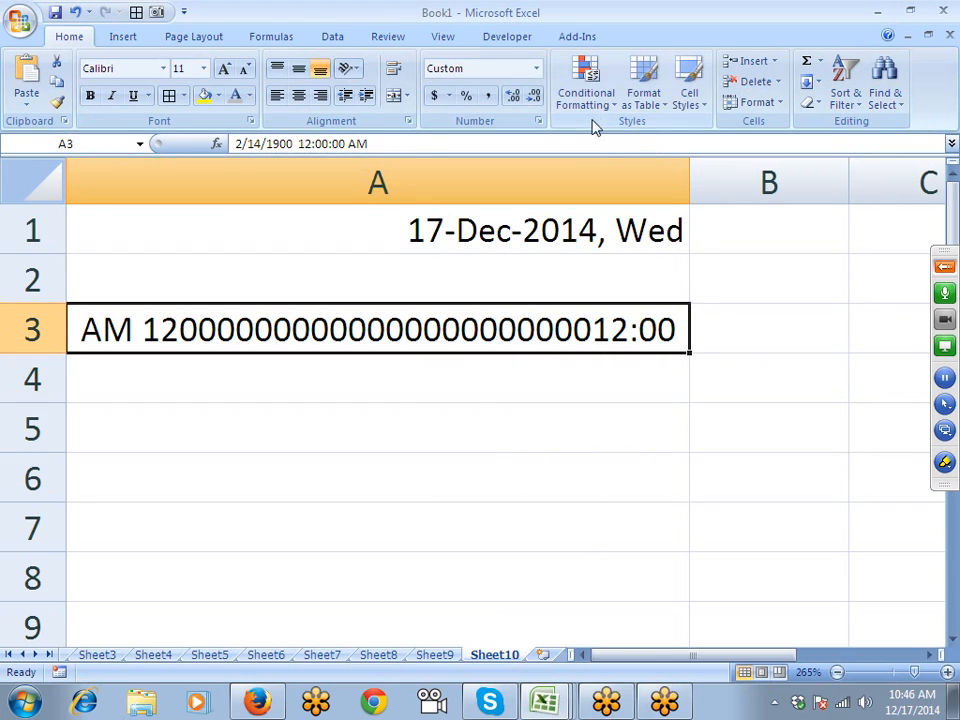
- Give A3 the elapsed-hours custom format [hh]:mm
{"action": "left_click", "coordinate": [538, 121]}
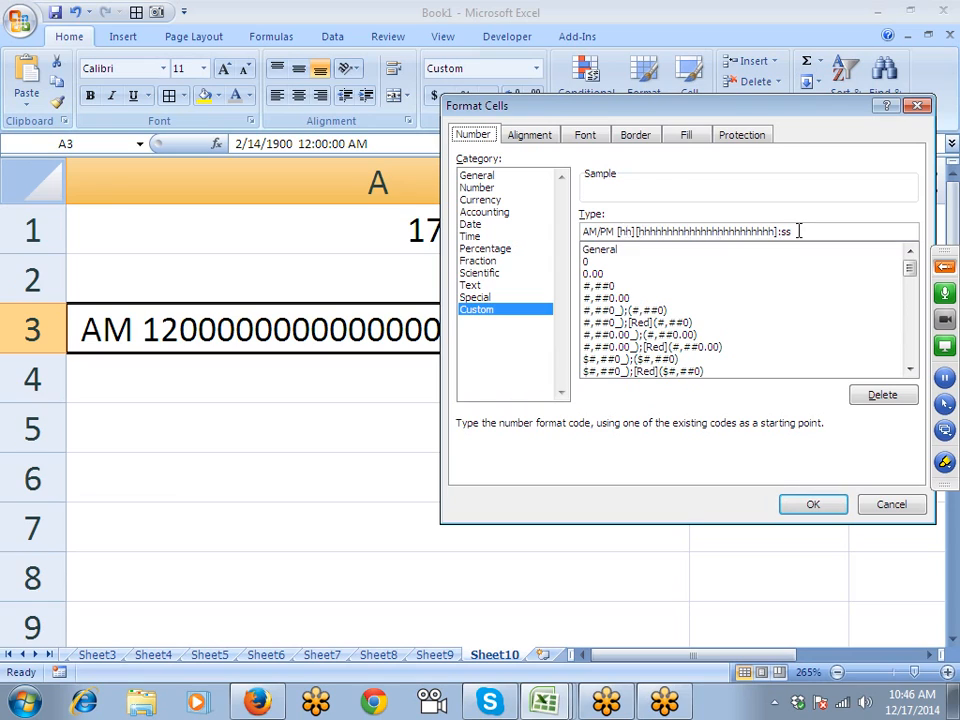
{"action": "left_click_drag", "start_coordinate": [797, 231], "coordinate": [465, 230]}
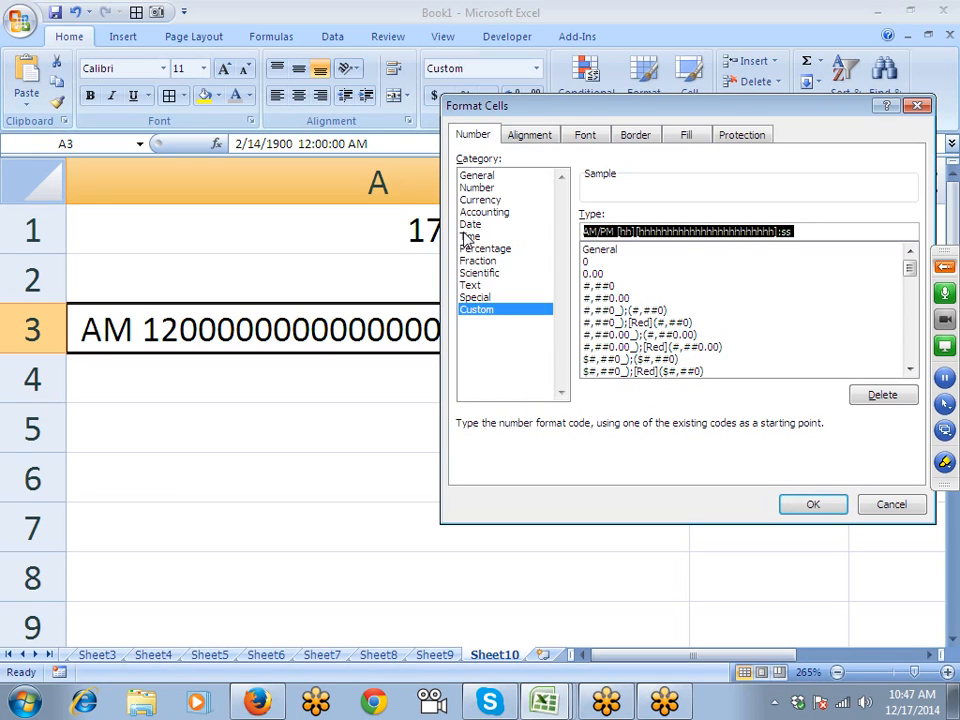
{"action": "type", "text": "[hh"}
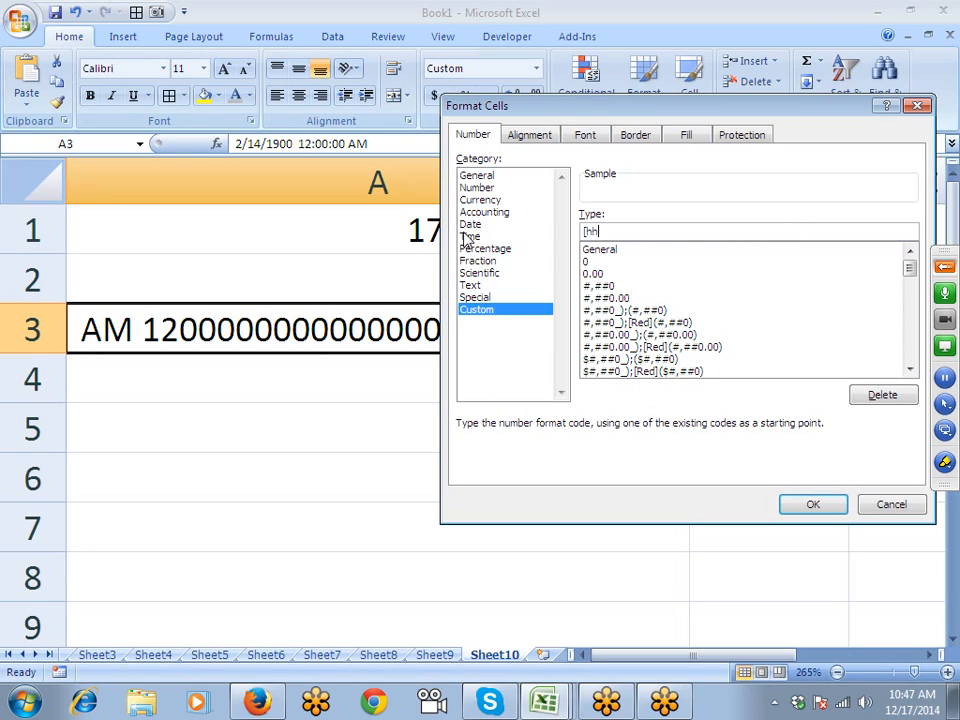
{"action": "type", "text": "]mm"}
{"action": "key", "text": "BackSpace"}
{"action": "key", "text": "BackSpace"}
{"action": "type", "text": ":mm"}
{"action": "key", "text": "Return"}
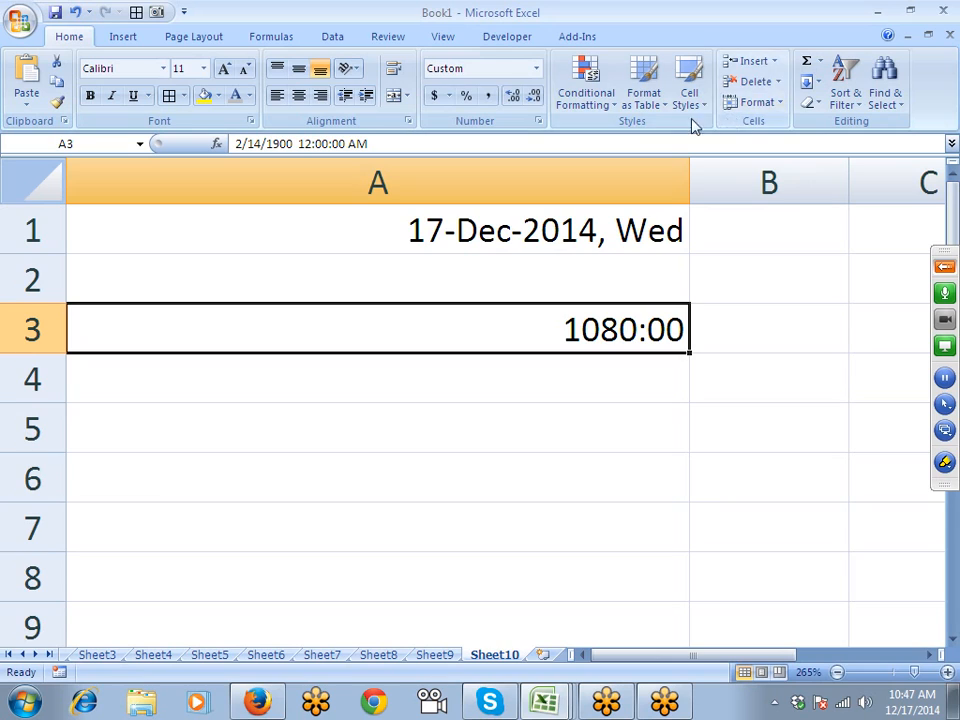
- Extend A3's elapsed-time format to [h]:mm:ss
{"action": "left_click", "coordinate": [539, 121]}
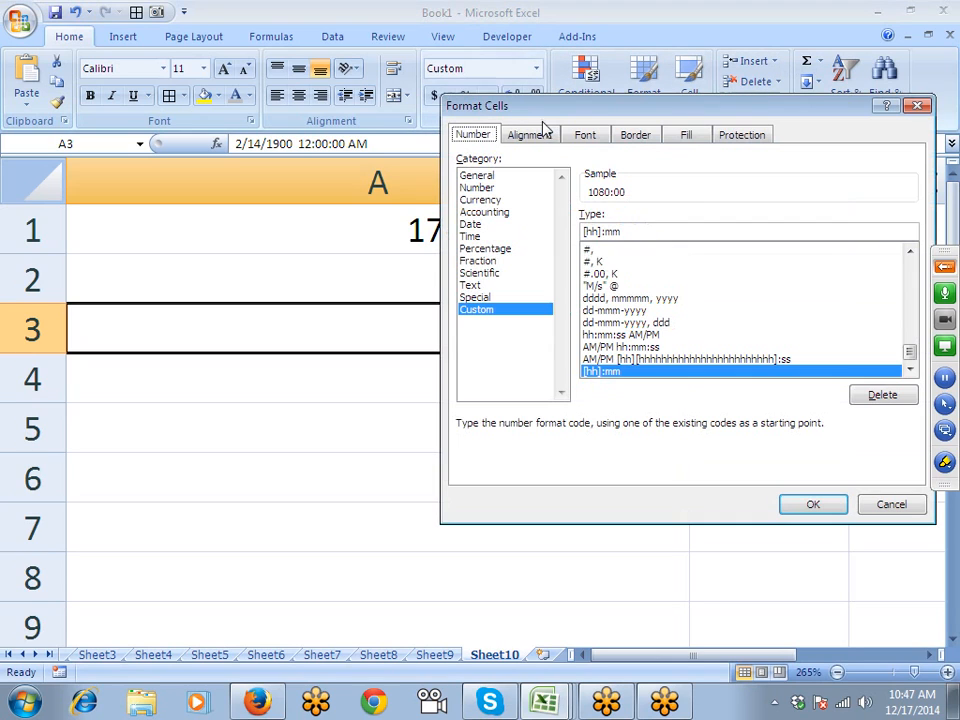
{"action": "left_click", "coordinate": [625, 232]}
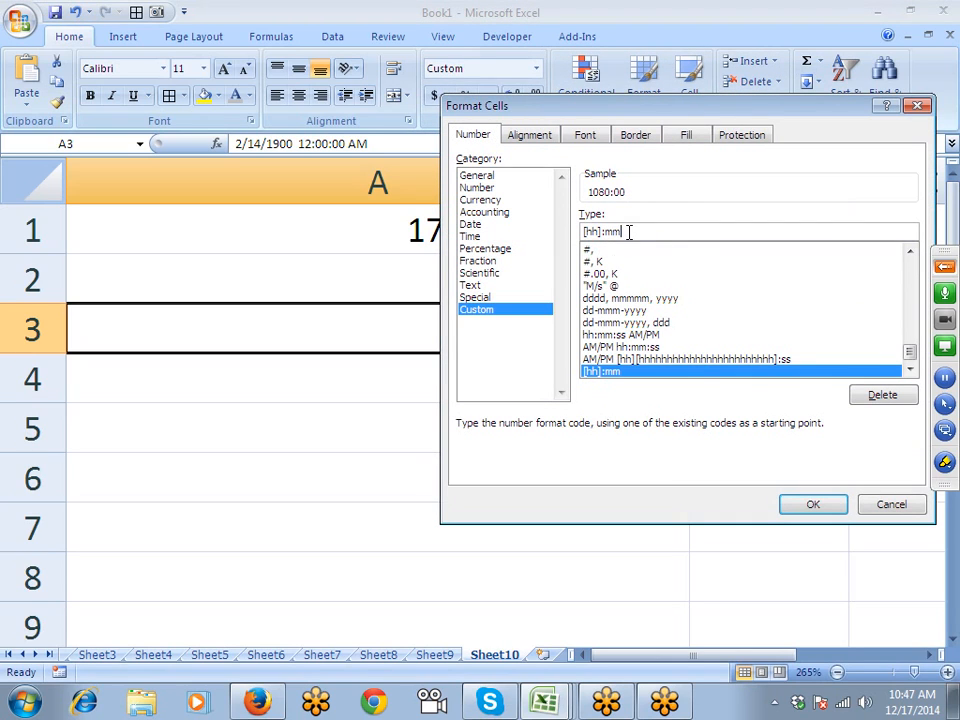
{"action": "type", "text": ":ss"}
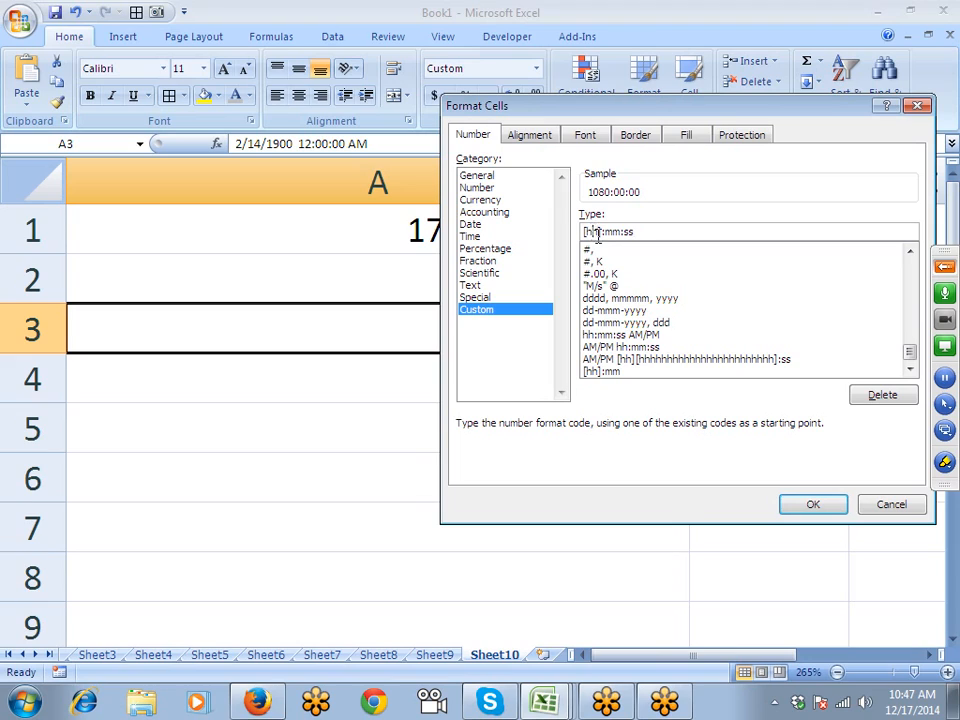
{"action": "left_click", "coordinate": [590, 232]}
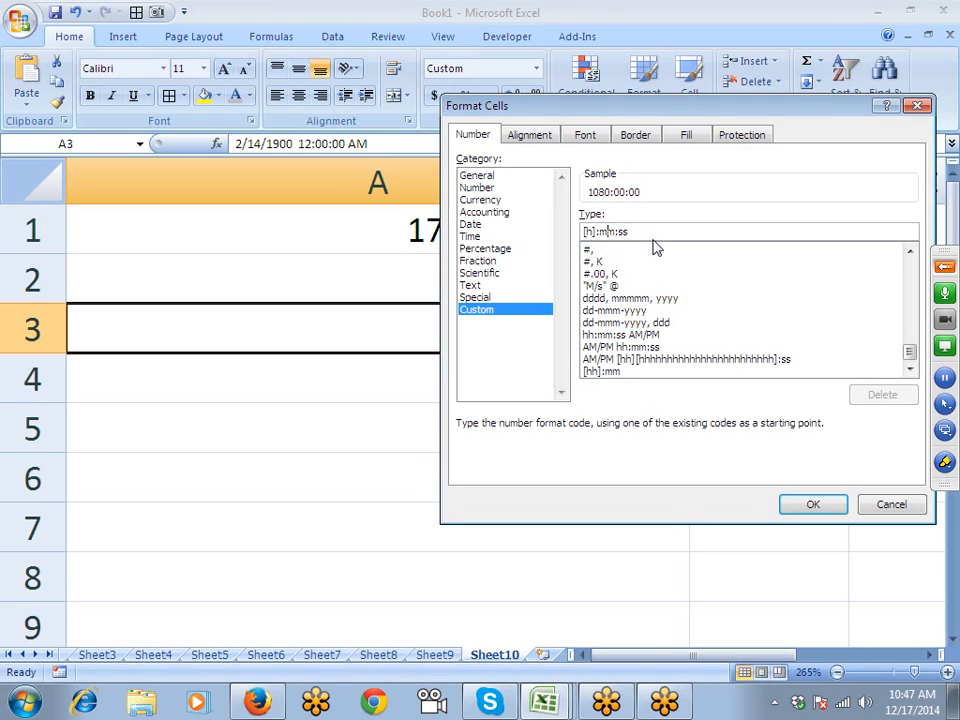
{"action": "left_click", "coordinate": [643, 232]}
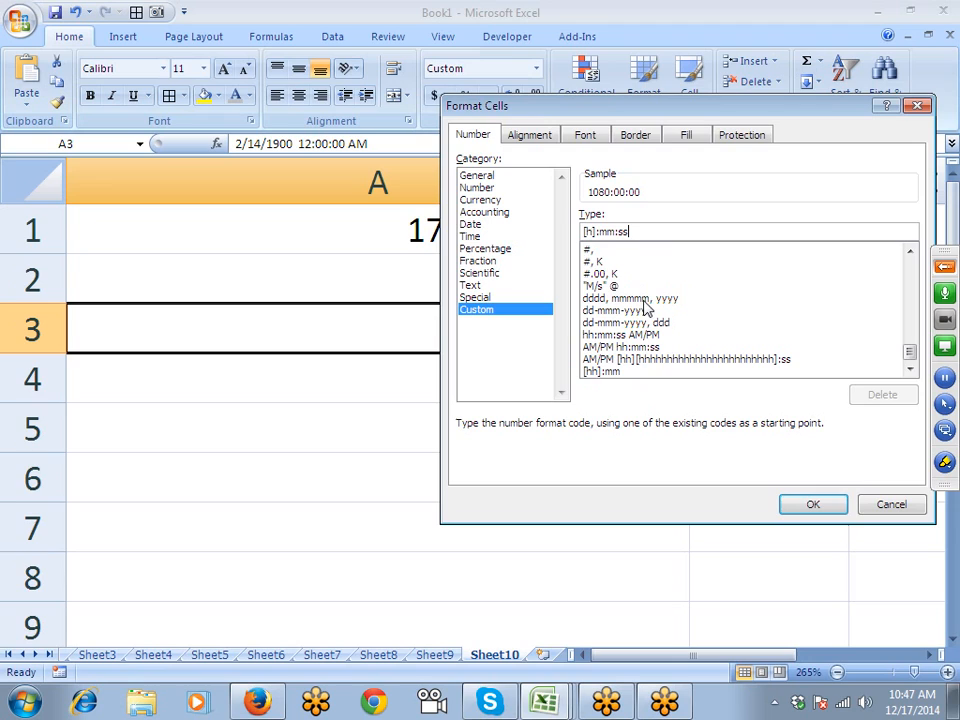
{"action": "left_click", "coordinate": [829, 507]}
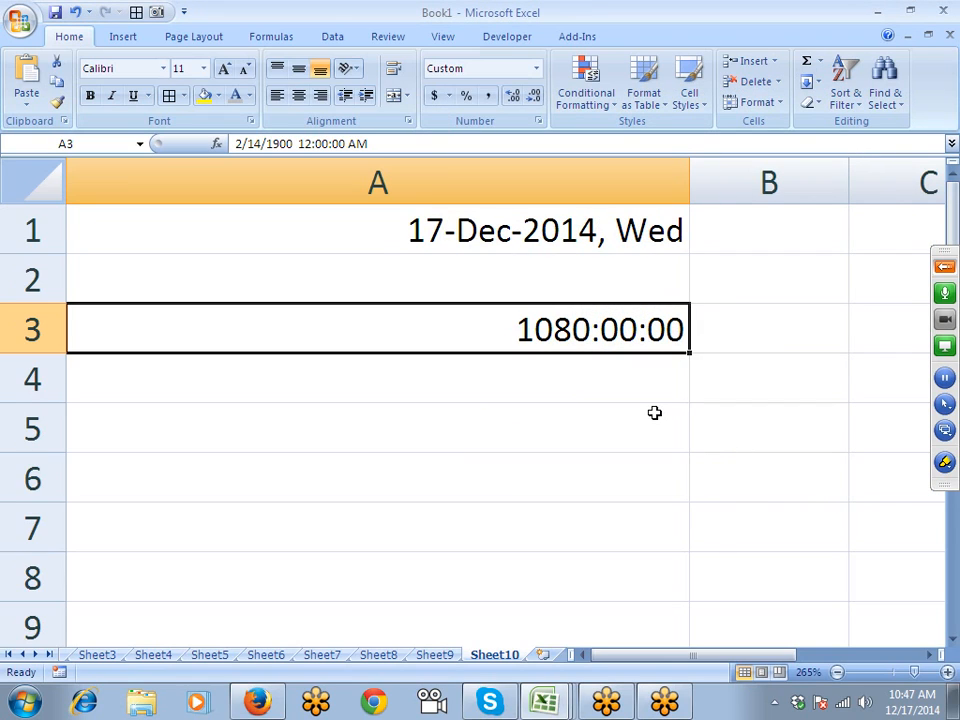
{"action": "scroll", "coordinate": [653, 412], "scroll_direction": "down", "scroll_amount": 1}
{"action": "scroll", "coordinate": [653, 412], "scroll_direction": "up", "scroll_amount": 1}
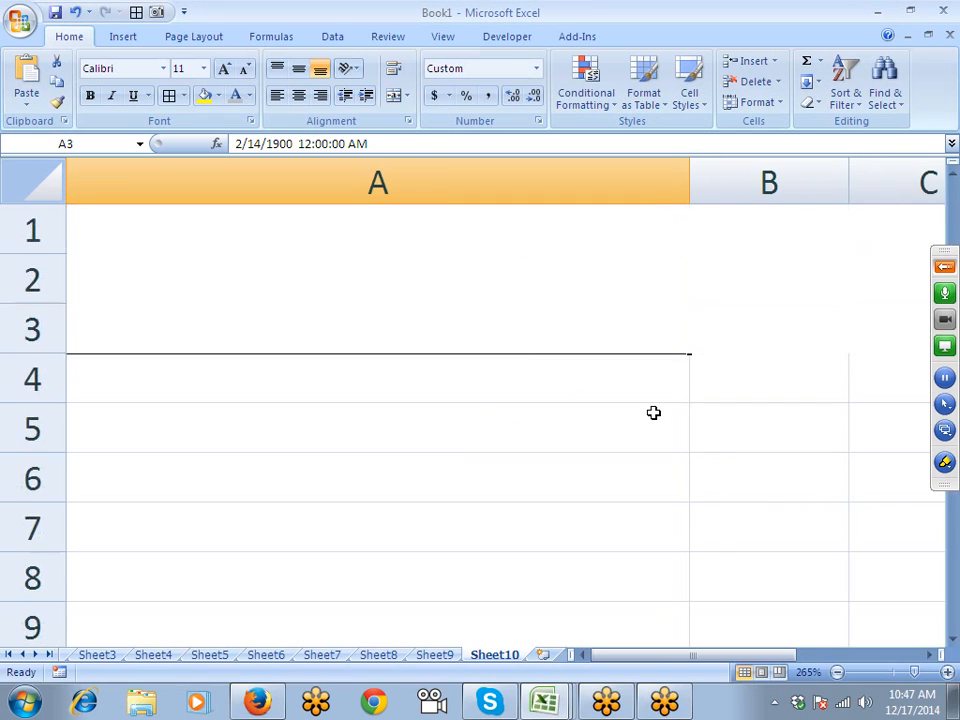
- Test A3's elapsed-time format with the values 450 and 45, then clear the cell
{"action": "key", "text": "Delete"}
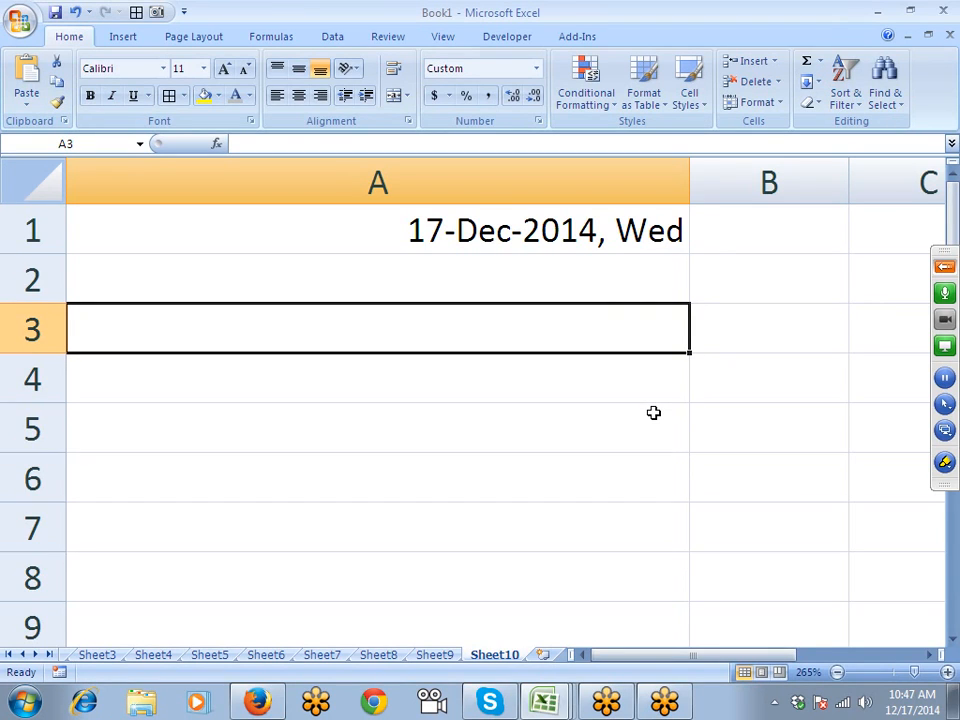
{"action": "type", "text": "2"}
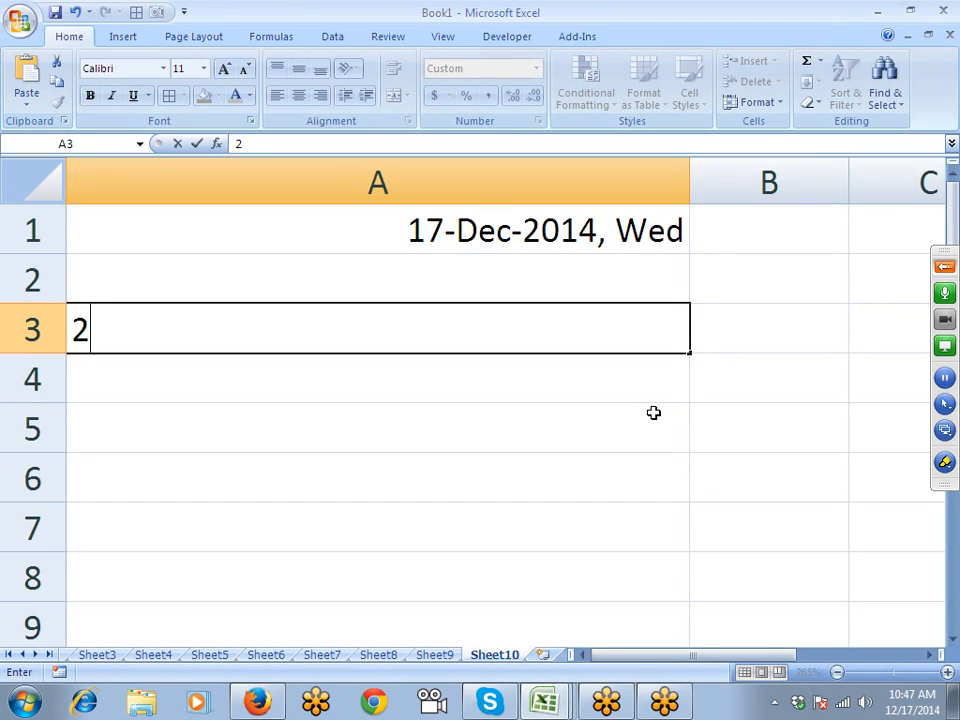
{"action": "key", "text": "BackSpace"}
{"action": "type", "text": "450"}
{"action": "key", "text": "Return"}
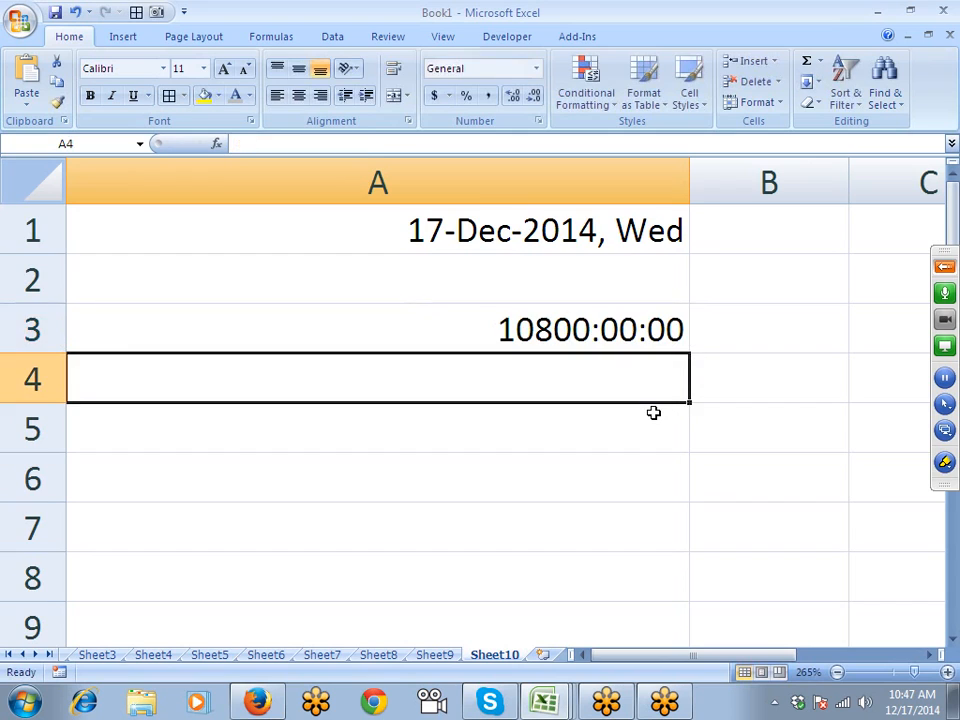
{"action": "key", "text": "Up"}
{"action": "type", "text": "45"}
{"action": "key", "text": "Return"}
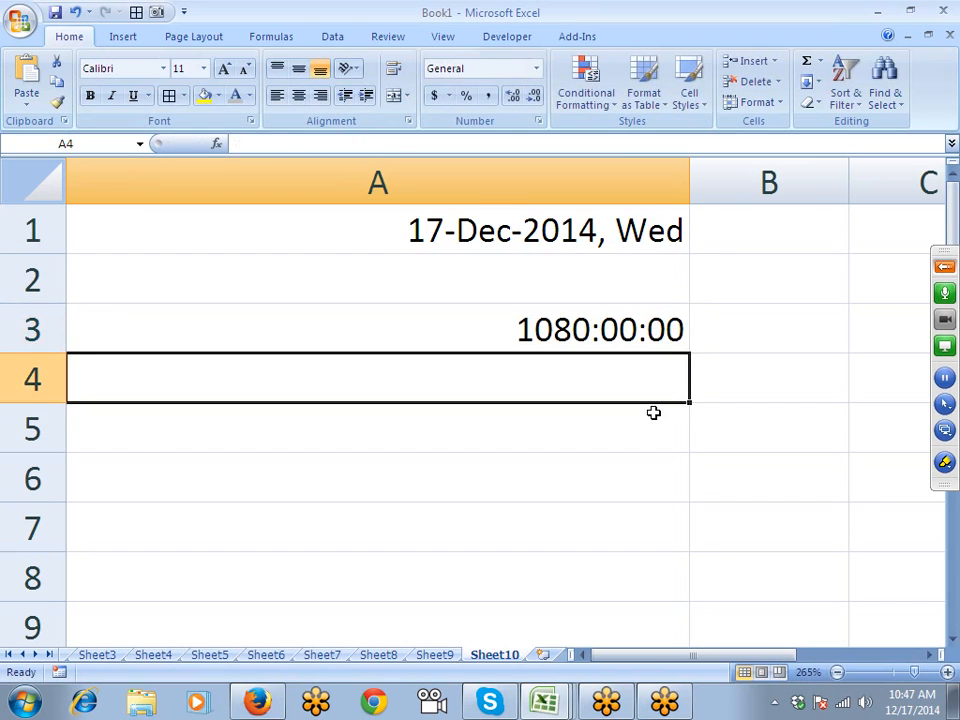
{"action": "key", "text": "Up"}
{"action": "key", "text": "Delete"}
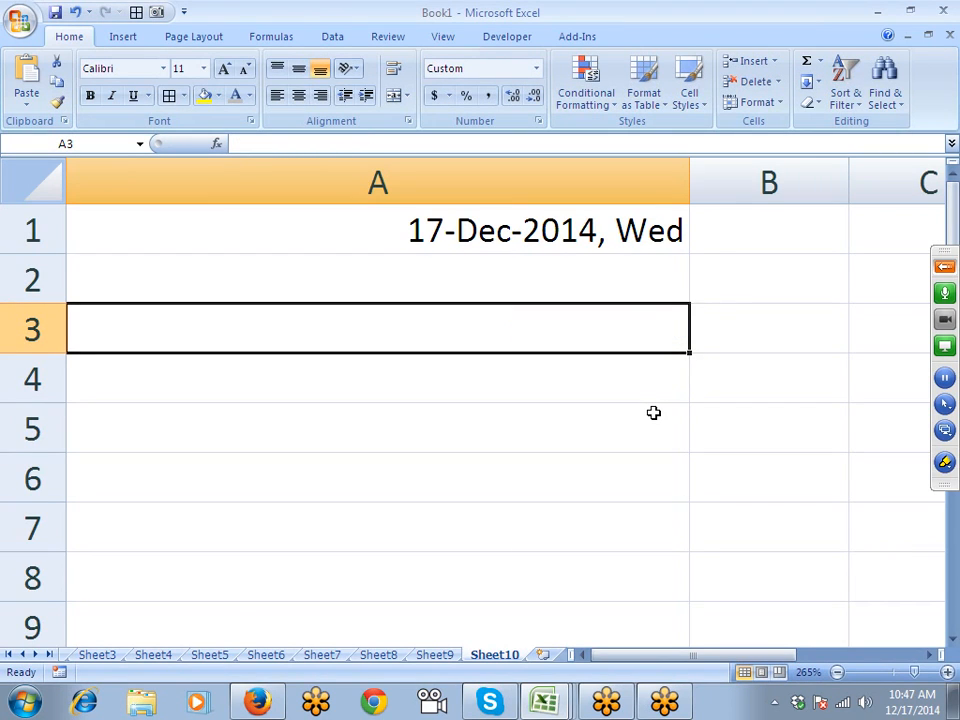
{"action": "left_click", "coordinate": [543, 655]}
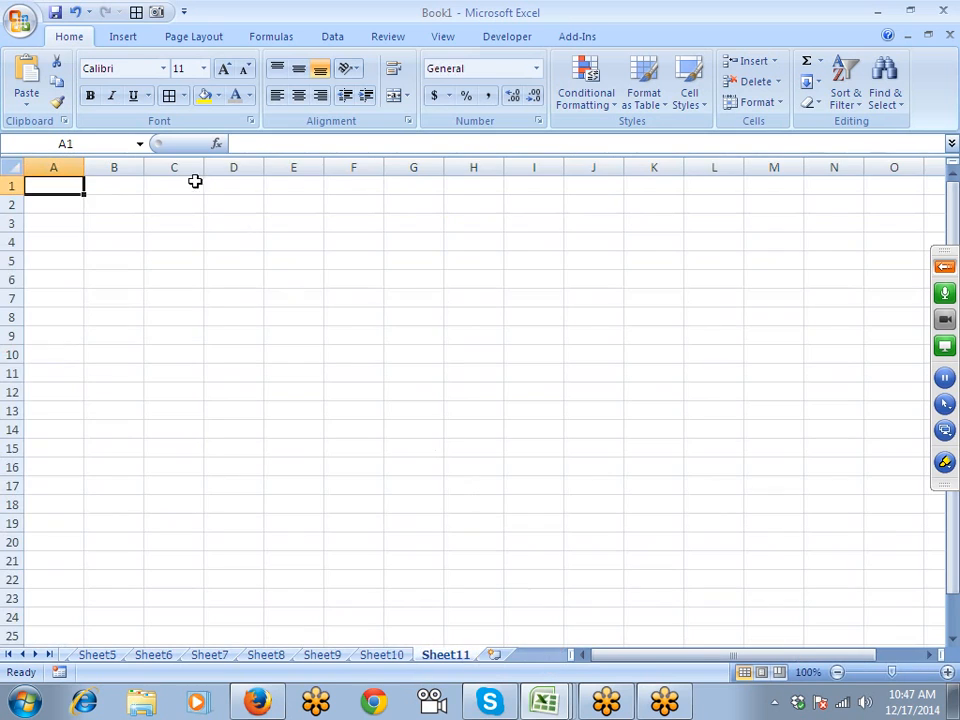
{"action": "scroll", "coordinate": [199, 338], "scroll_direction": "up", "scroll_amount": 10}
{"action": "left_click", "coordinate": [242, 304]}
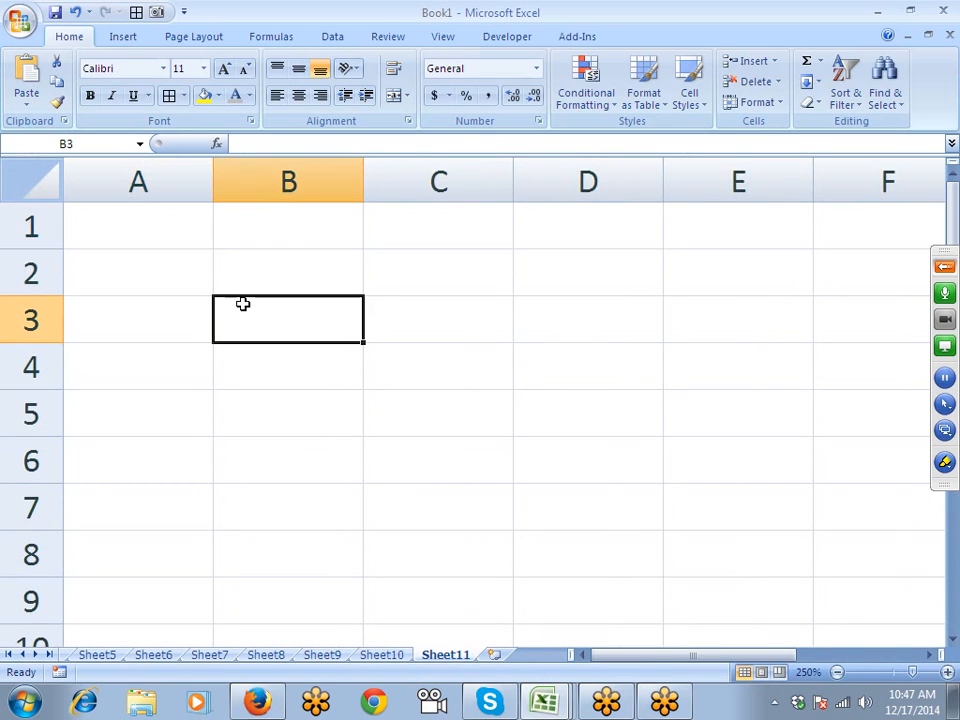
{"action": "type", "text": "45:"}
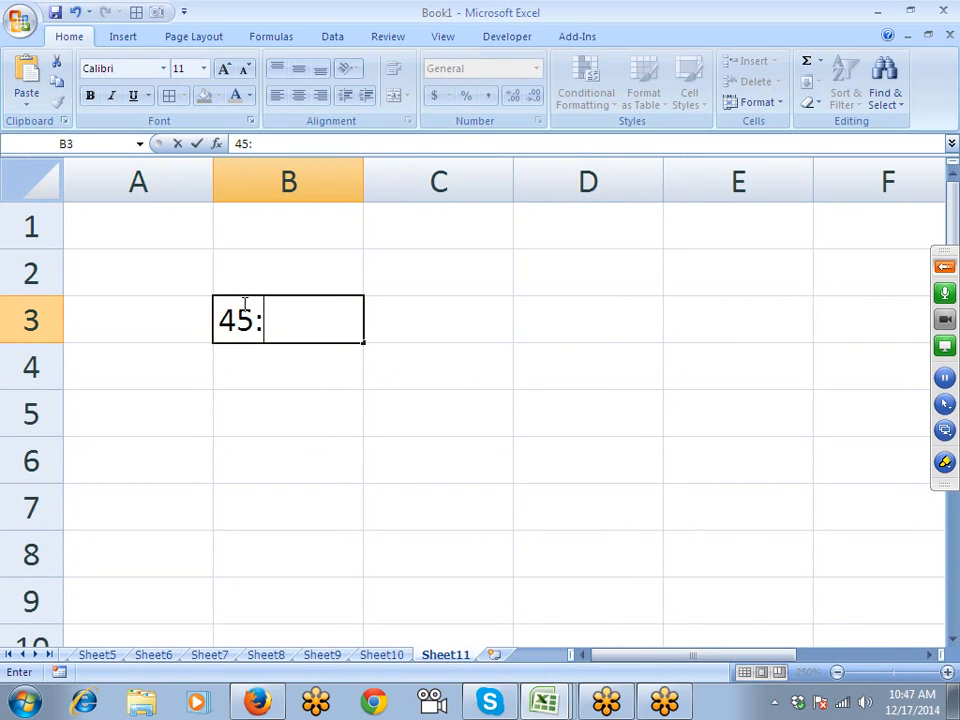
{"action": "type", "text": "20"}
{"action": "key", "text": "Return"}
{"action": "left_click", "coordinate": [242, 306]}
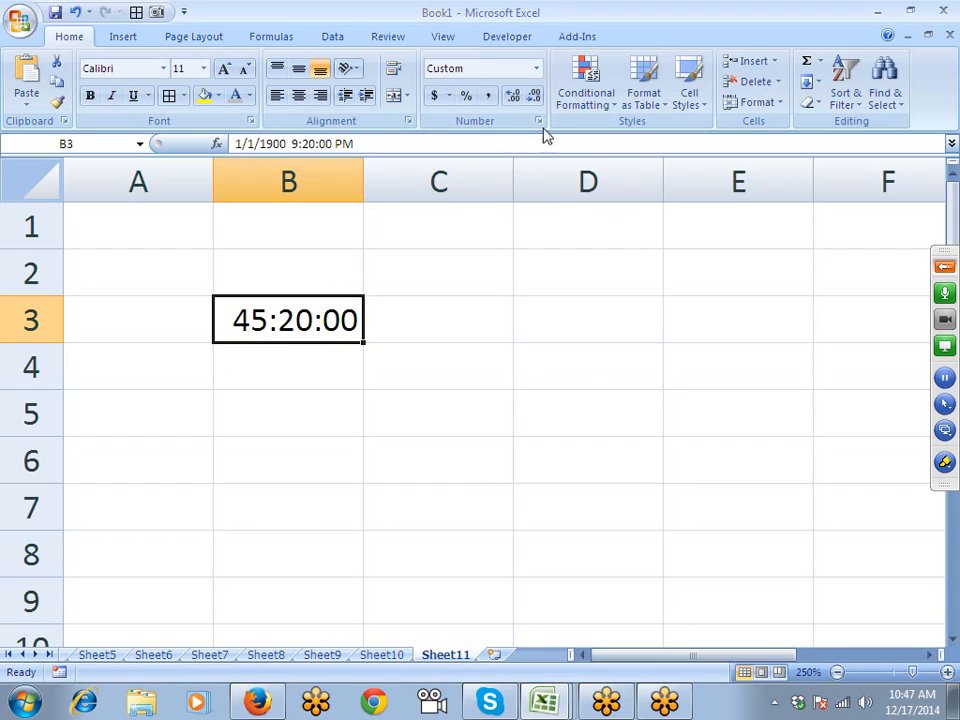
{"action": "left_click", "coordinate": [539, 121]}
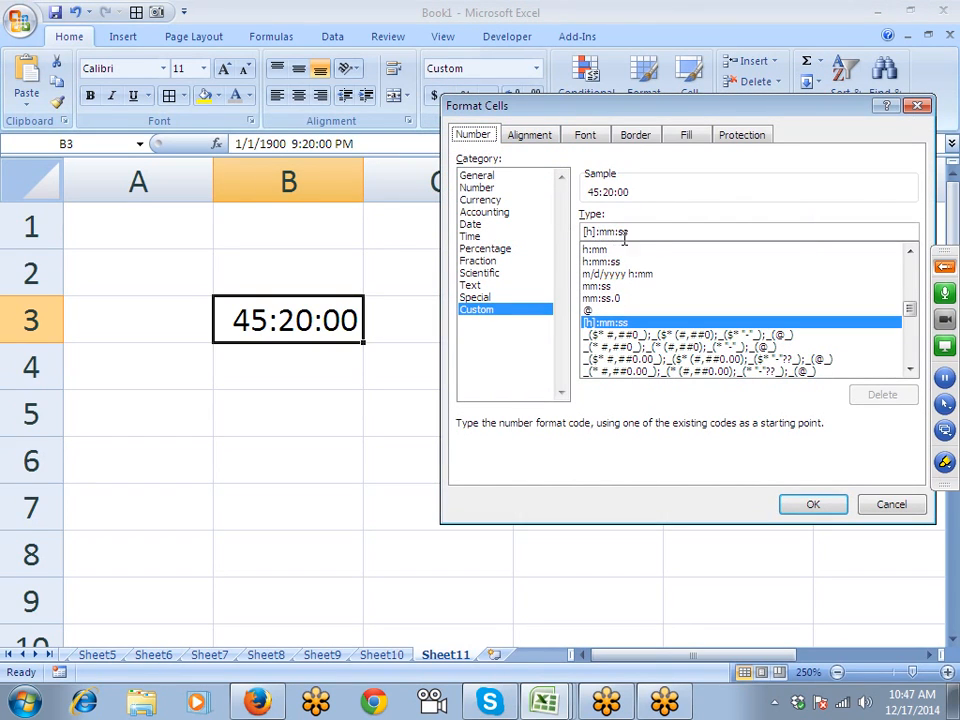
{"action": "left_click", "coordinate": [793, 507]}
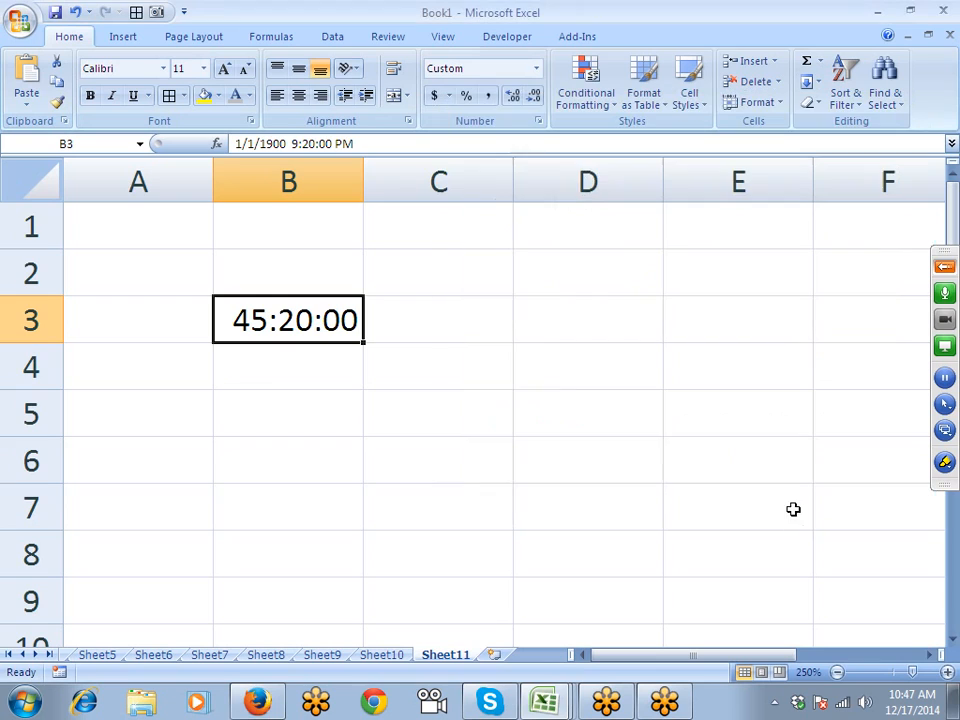
{"action": "left_click", "coordinate": [538, 121]}
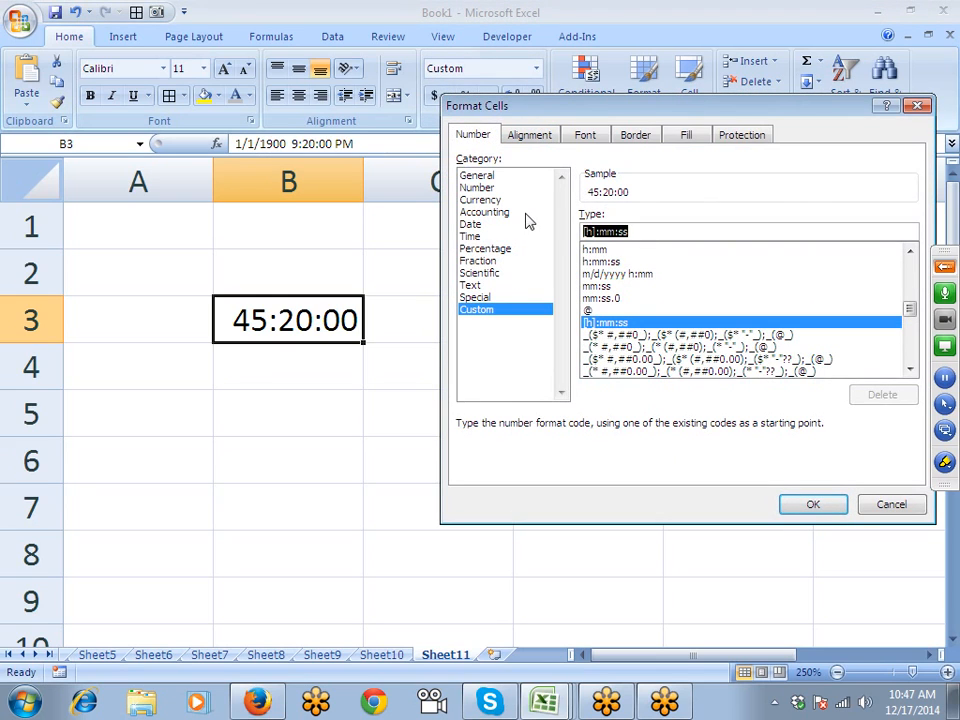
{"action": "type", "text": "[m]"}
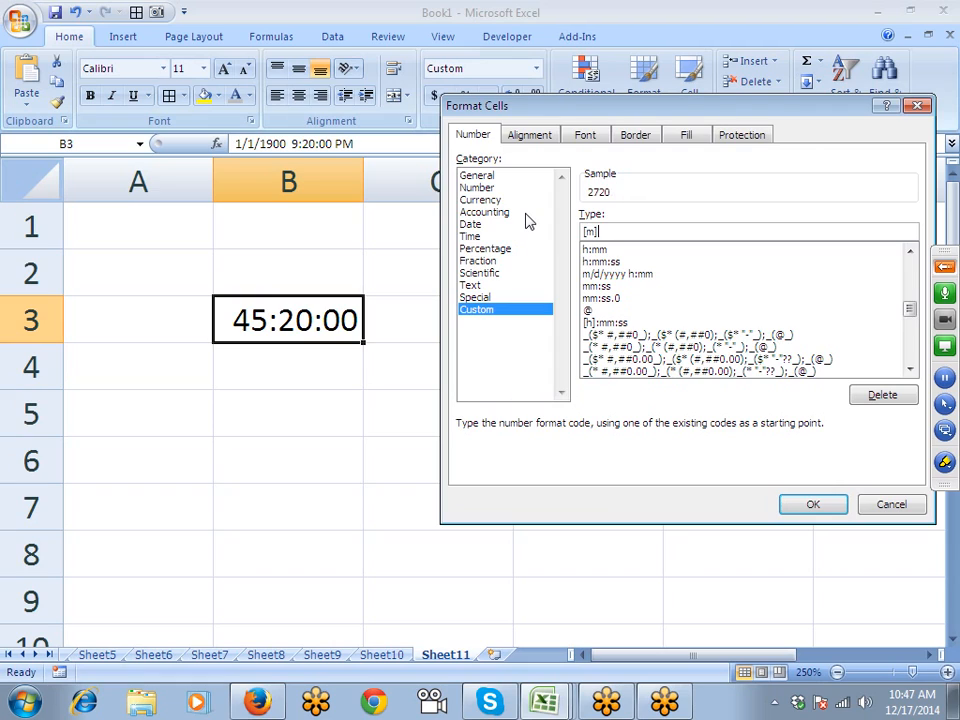
{"action": "key", "text": "Return"}
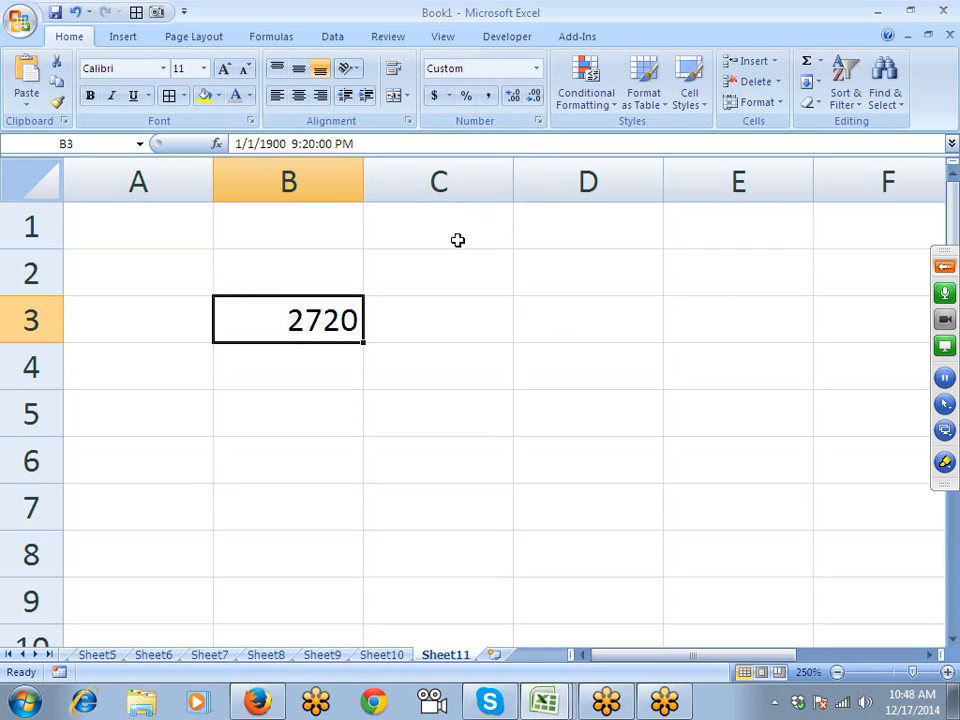
- Undo B3's minutes format and enter =TEXT(B3,"[m]") in C3 to get total minutes
{"action": "key", "text": "ctrl+z"}
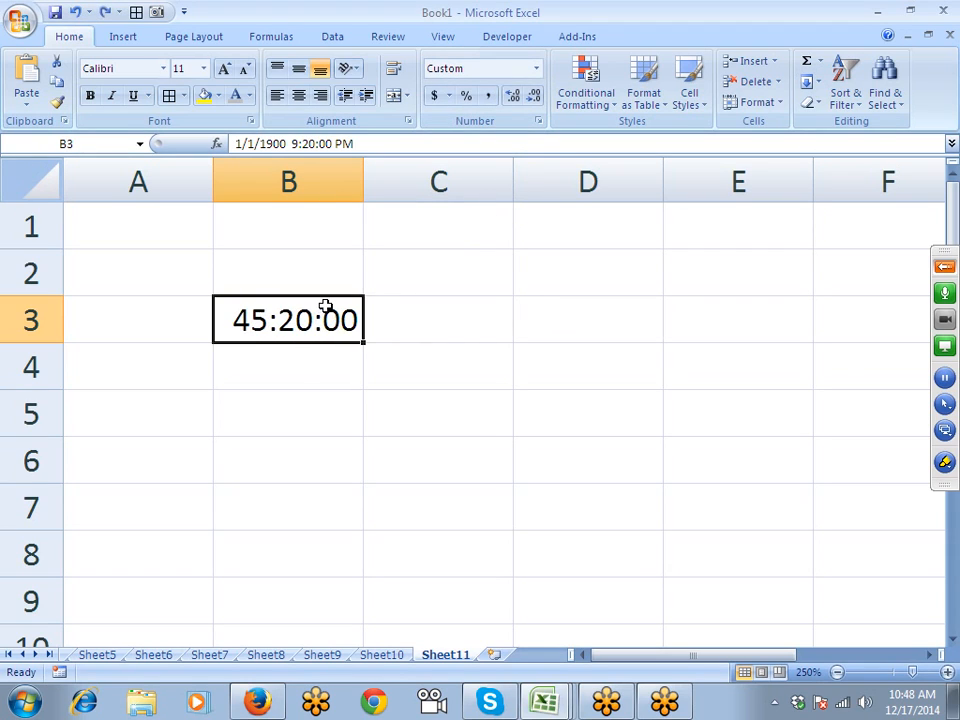
{"action": "left_click", "coordinate": [409, 323]}
{"action": "type", "text": "=te"}
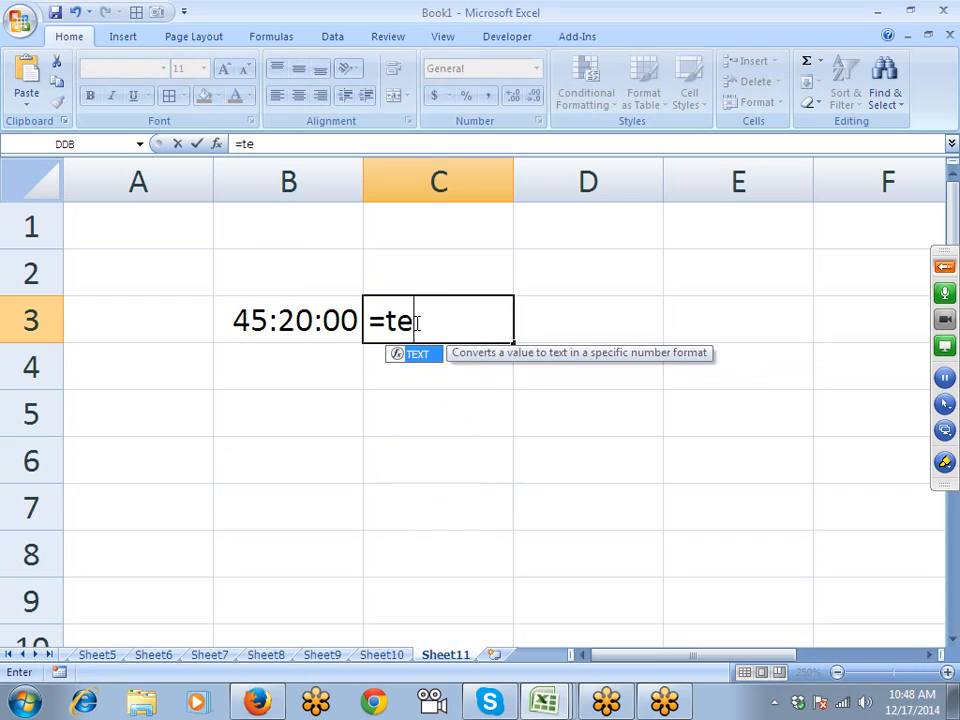
{"action": "key", "text": "Tab"}
{"action": "key", "text": "Left"}
{"action": "type", "text": ","}
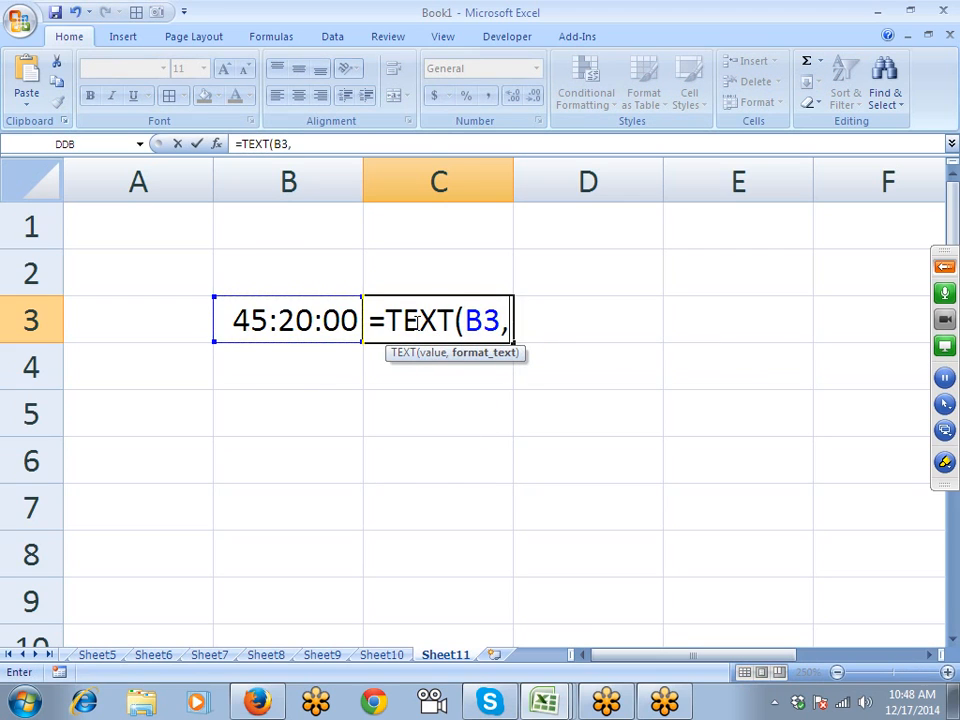
{"action": "type", "text": "\"[m]"}
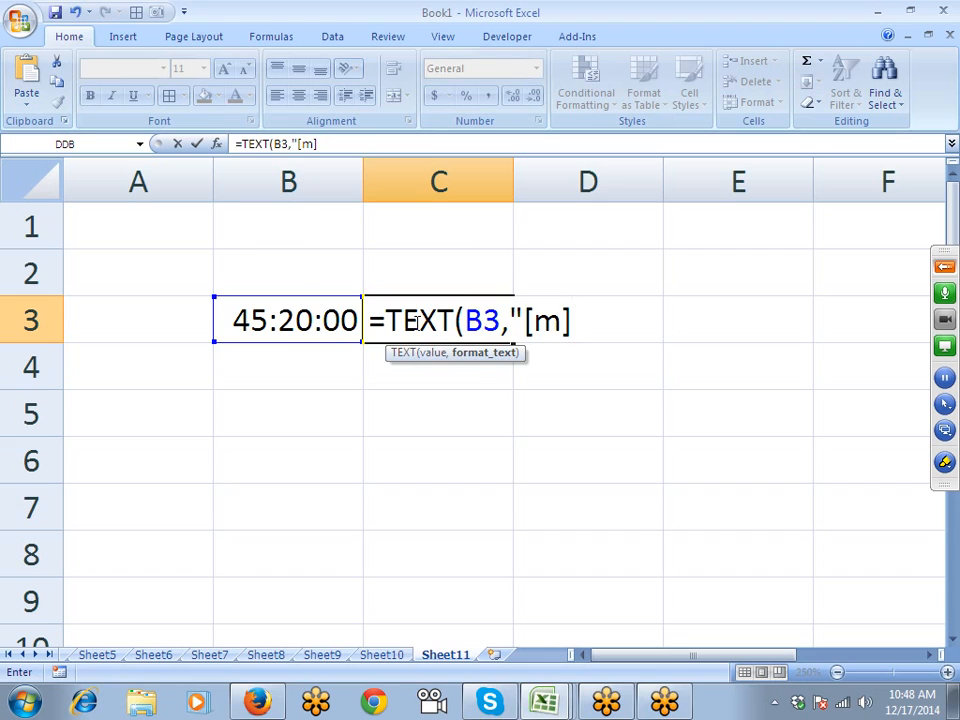
{"action": "type", "text": "\")"}
{"action": "key", "text": "Return"}
- Change C3's formula to =TEXT(B3,"[s]") so it returns 163200 seconds
{"action": "left_click", "coordinate": [413, 320]}
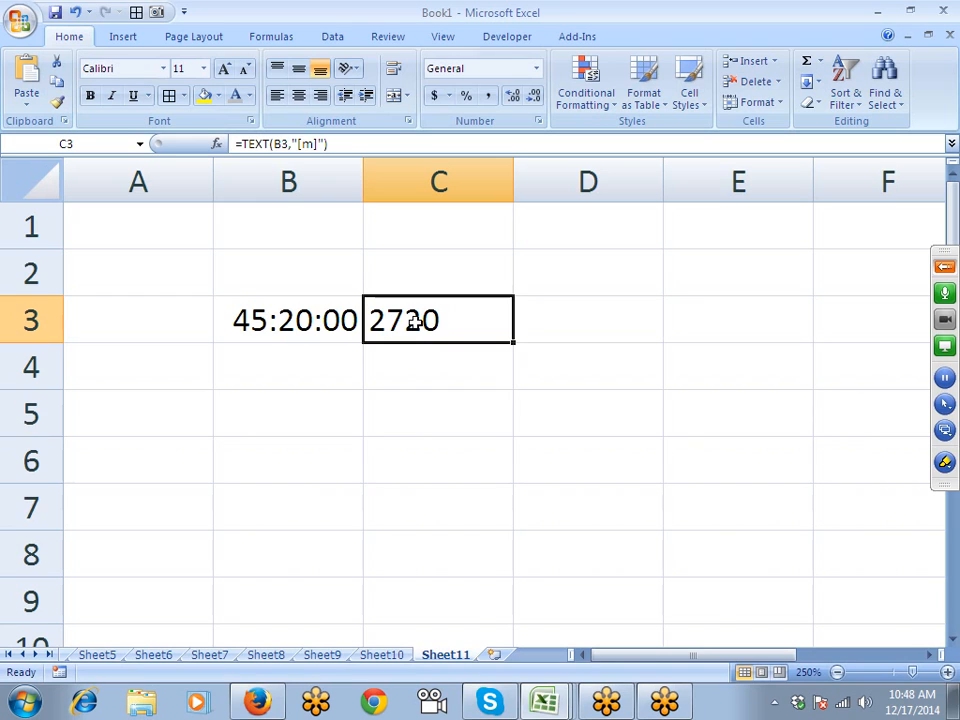
{"action": "left_click", "coordinate": [315, 147]}
{"action": "key", "text": "BackSpace"}
{"action": "type", "text": "s"}
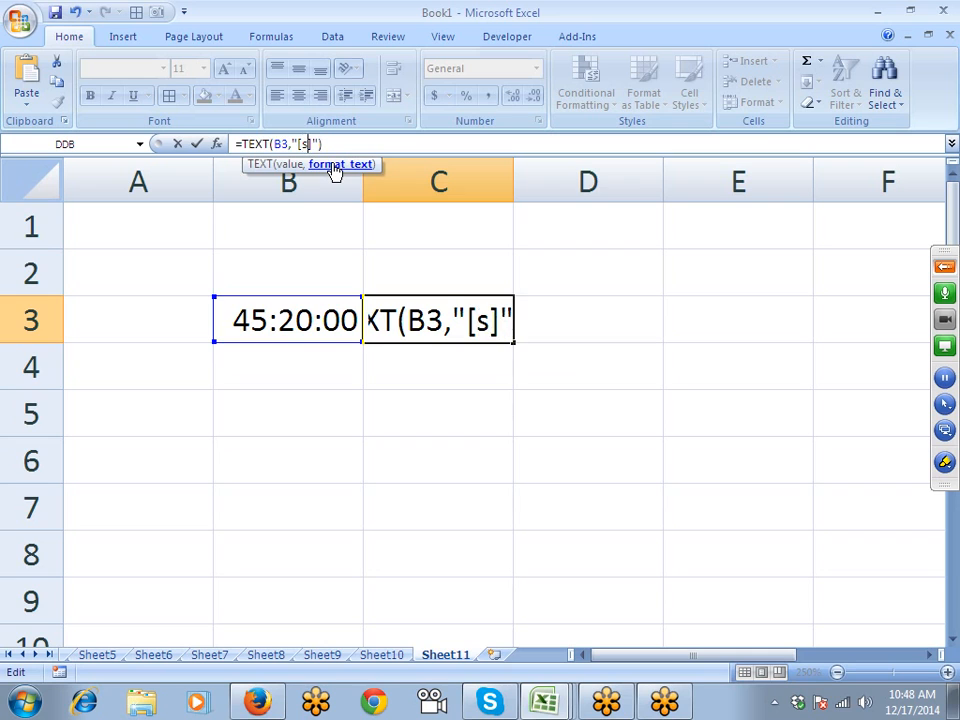
{"action": "key", "text": "Return"}
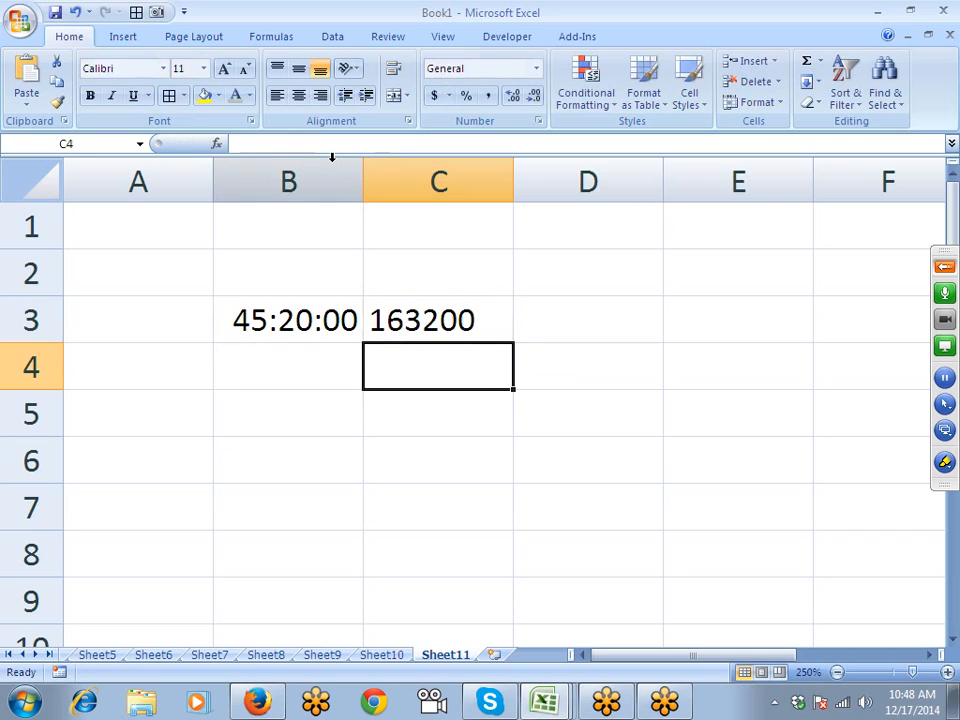
{"action": "left_click", "coordinate": [257, 702]}
- Search Google for 'custom formatting in excel 2007' in a new Firefox tab
{"action": "left_click", "coordinate": [227, 14]}
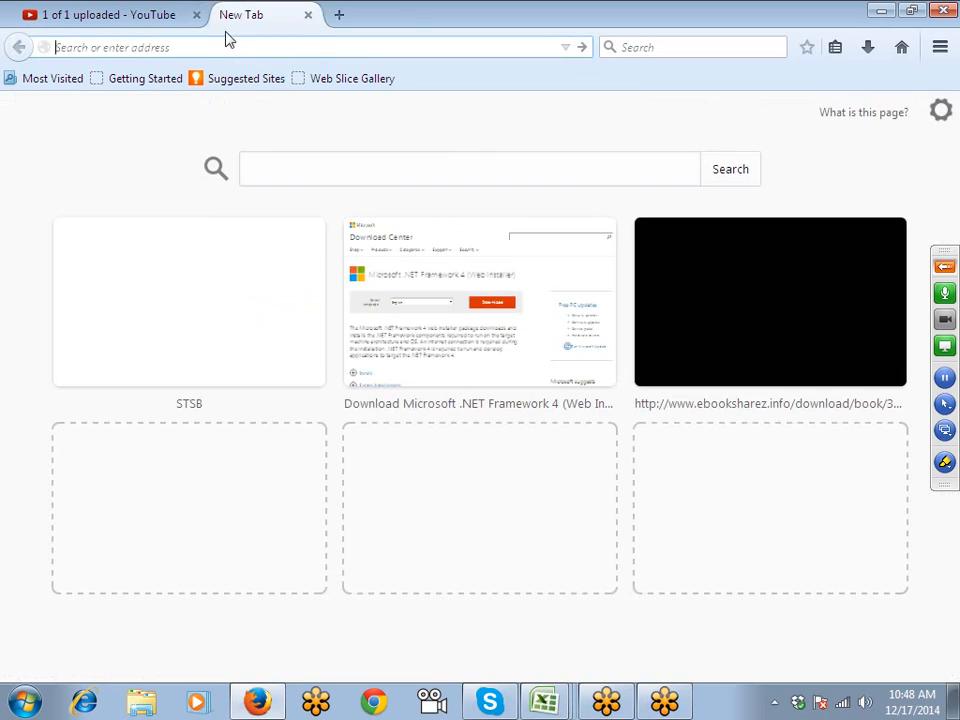
{"action": "type", "text": "google.com/"}
{"action": "key", "text": "Return"}
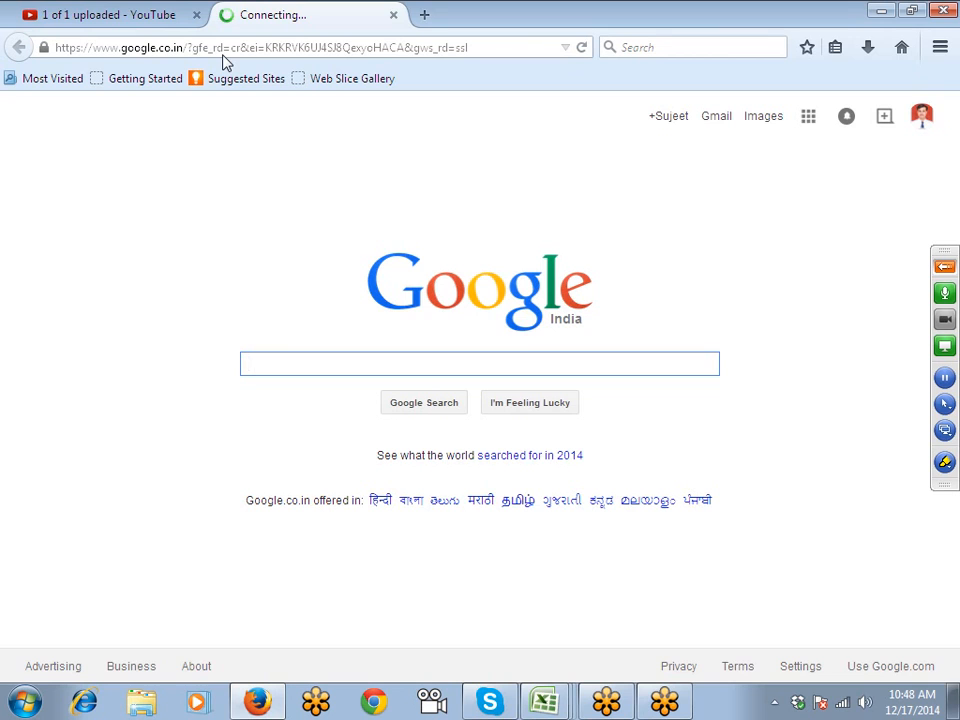
{"action": "type", "text": "cust"}
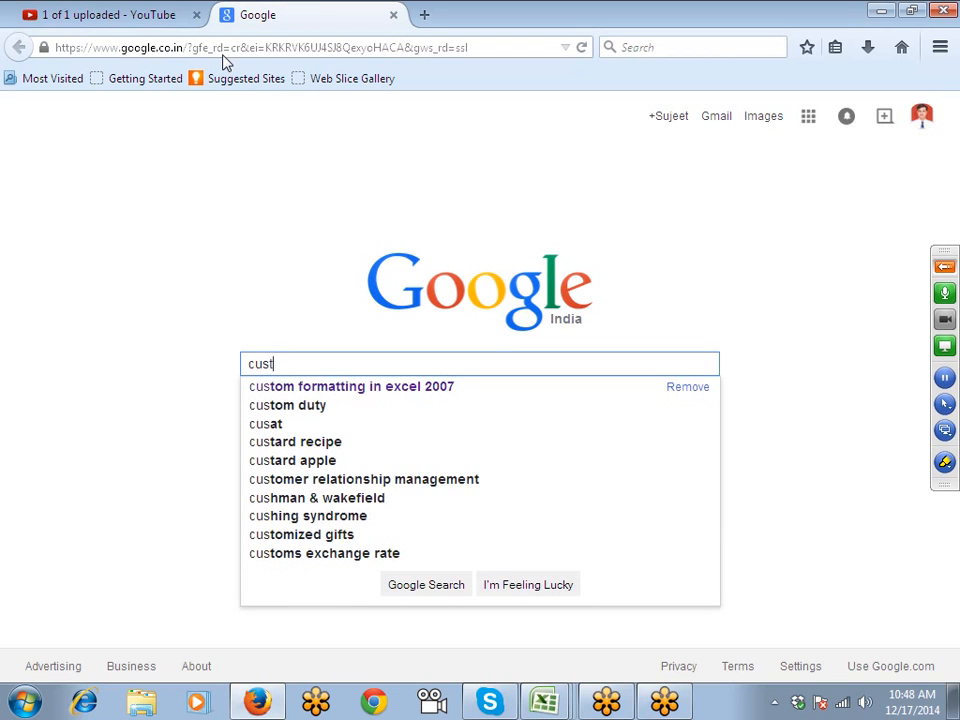
{"action": "key", "text": "Down"}
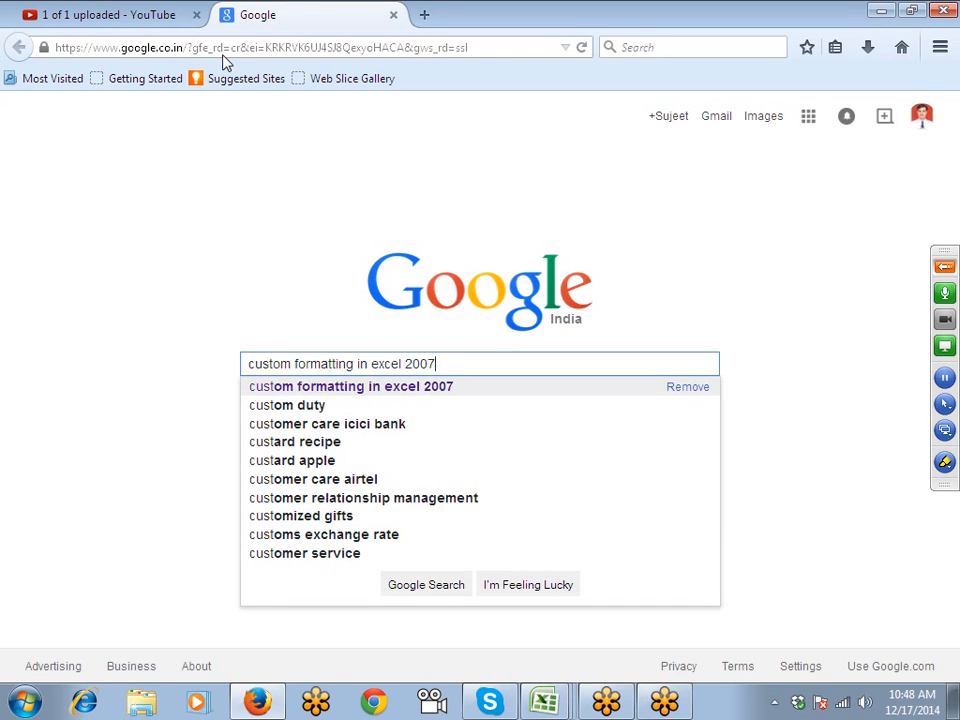
{"action": "key", "text": "Return"}
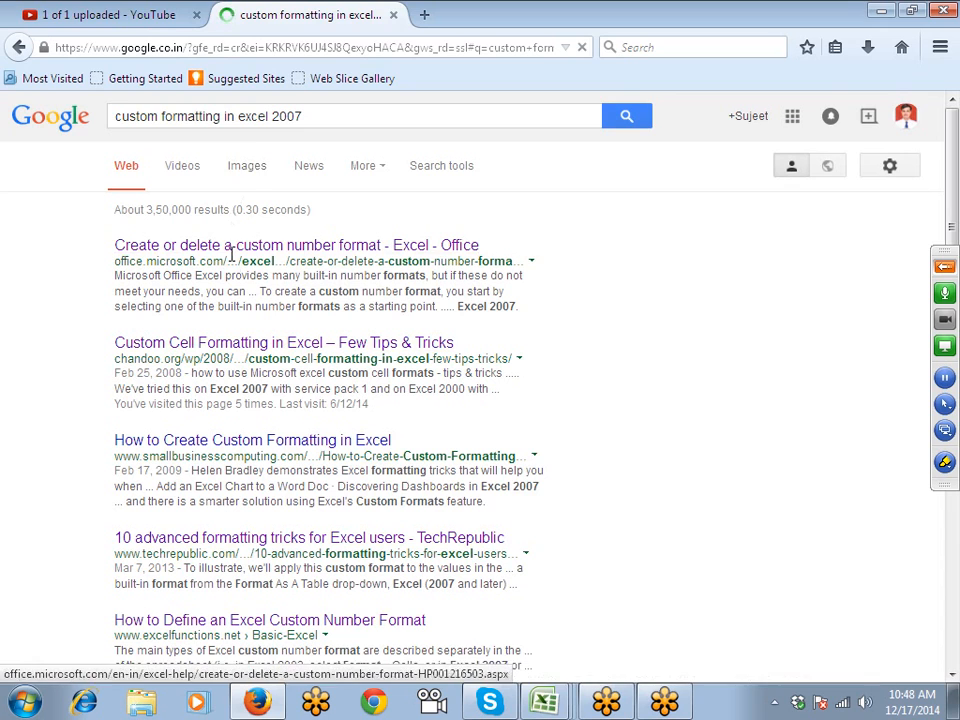
- Open Microsoft's custom number format help page, copy its address, and scroll to the time codes
{"action": "left_click", "coordinate": [258, 248]}
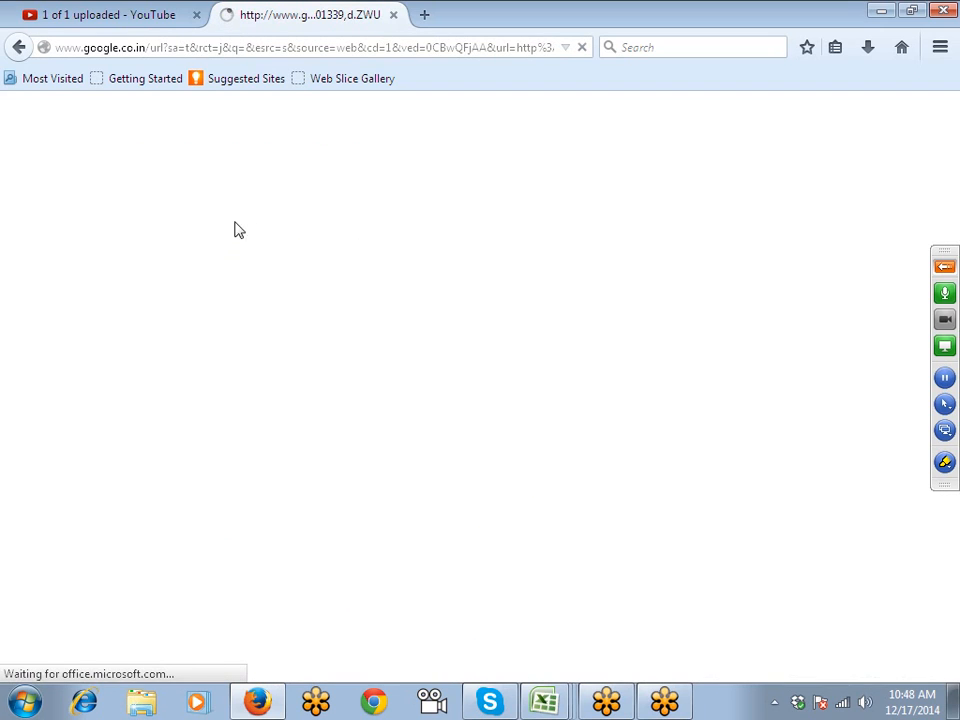
{"action": "left_click", "coordinate": [318, 49]}
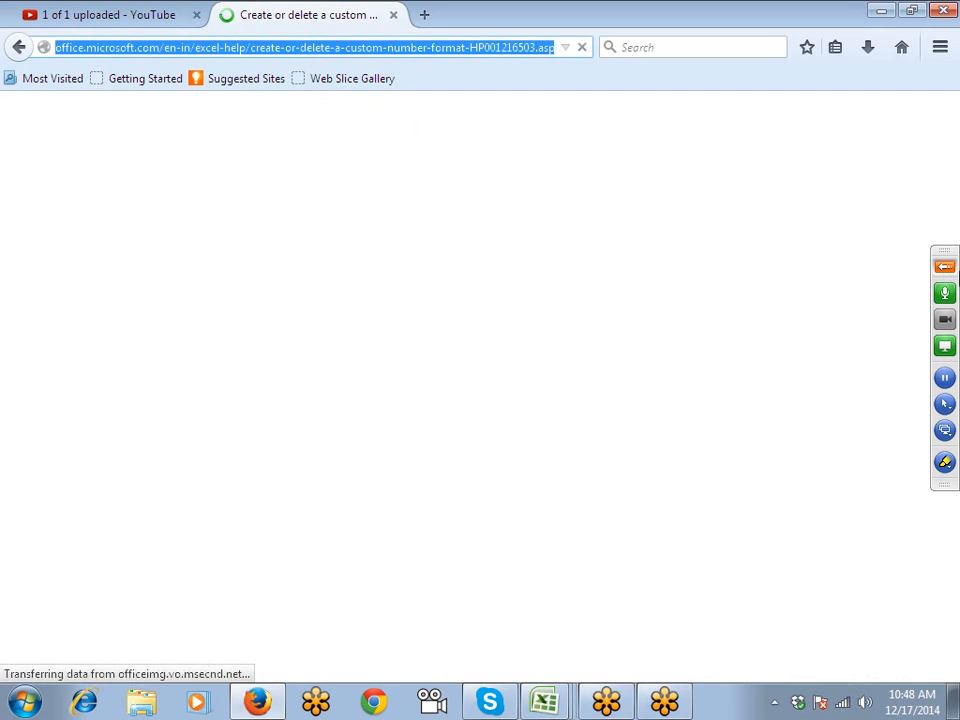
{"action": "scroll", "coordinate": [418, 400], "scroll_direction": "down", "scroll_amount": 15}
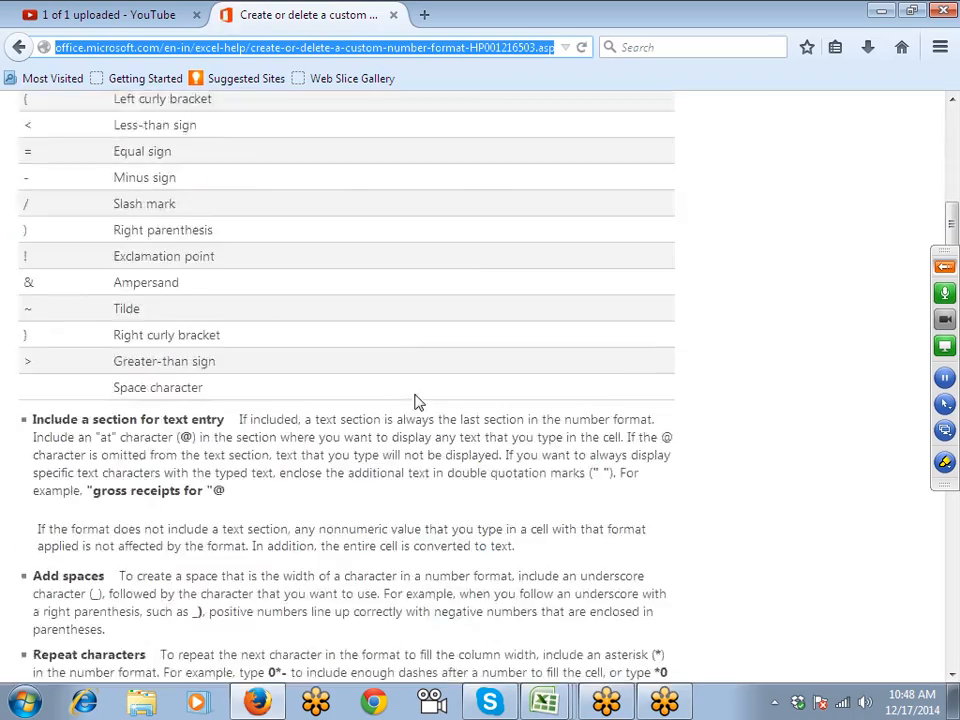
{"action": "scroll", "coordinate": [418, 400], "scroll_direction": "down", "scroll_amount": 20}
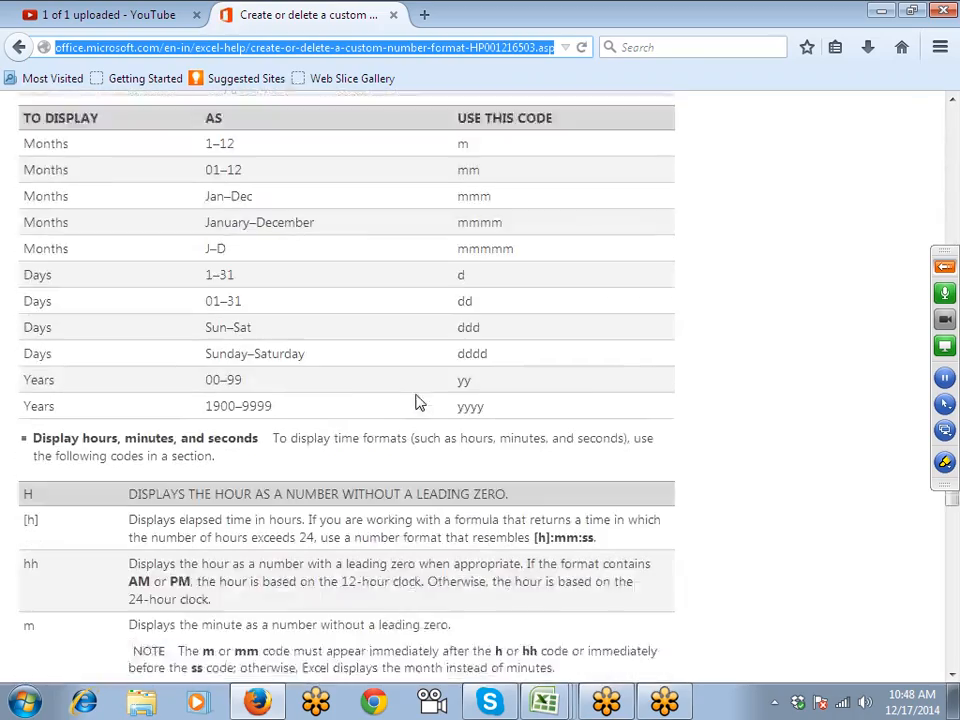
{"action": "scroll", "coordinate": [418, 402], "scroll_direction": "down", "scroll_amount": 1}
{"action": "left_click", "coordinate": [944, 266]}
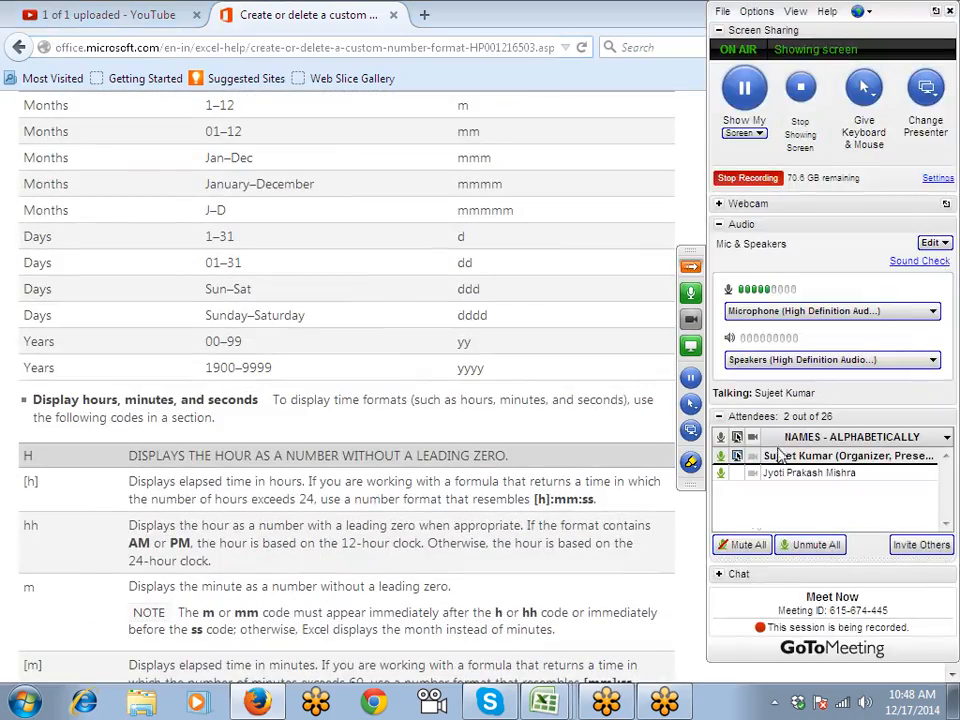
- Send the help page link to the entire audience in GoToMeeting chat
{"action": "left_click", "coordinate": [740, 576]}
{"action": "left_click", "coordinate": [738, 549]}
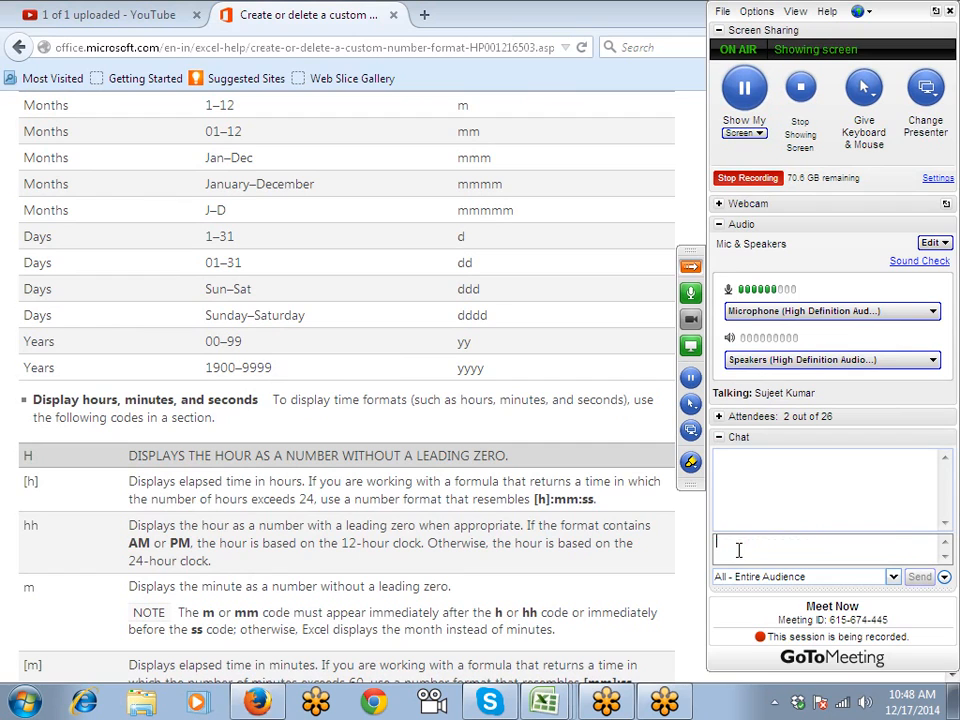
{"action": "type", "text": "http://office.microsoft.com/en-in/excel-help/create-or-delete-a-custom-number-format-HP001216503.aspx"}
{"action": "key", "text": "Return"}
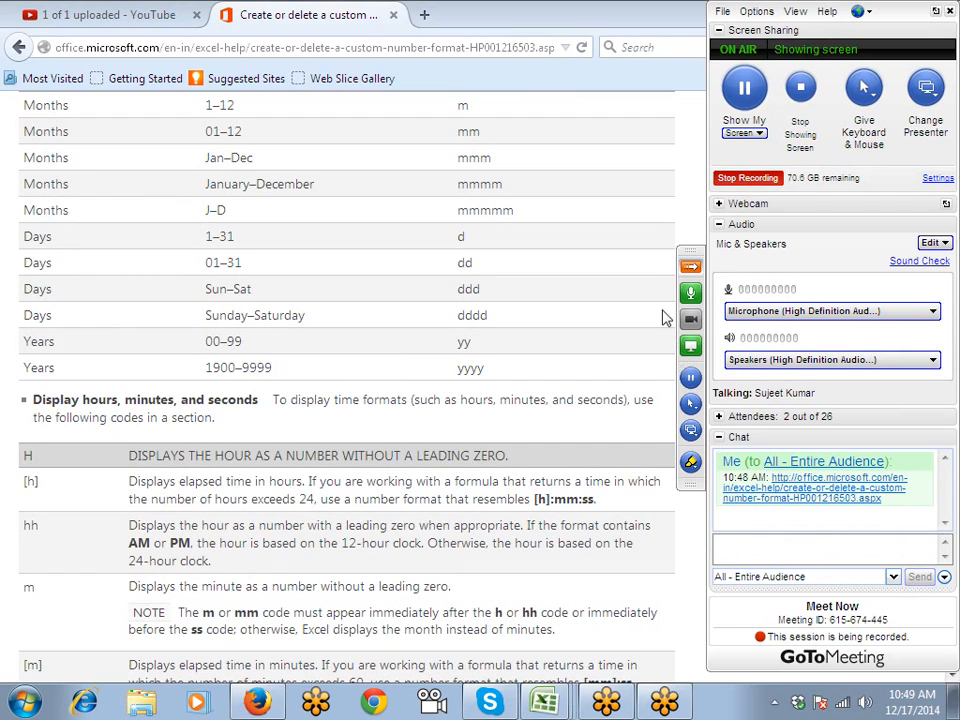
- Hide the meeting panel and close the help tab and Firefox to return to Excel
{"action": "left_click", "coordinate": [690, 266]}
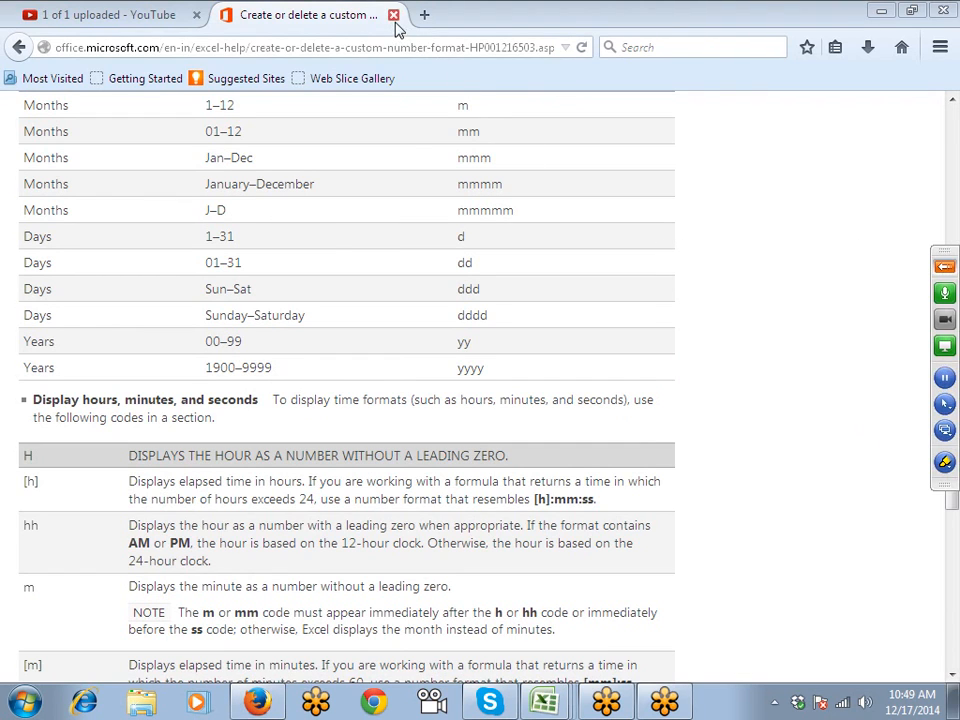
{"action": "left_click", "coordinate": [393, 15]}
{"action": "scroll", "coordinate": [587, 228], "scroll_direction": "up", "scroll_amount": 5}
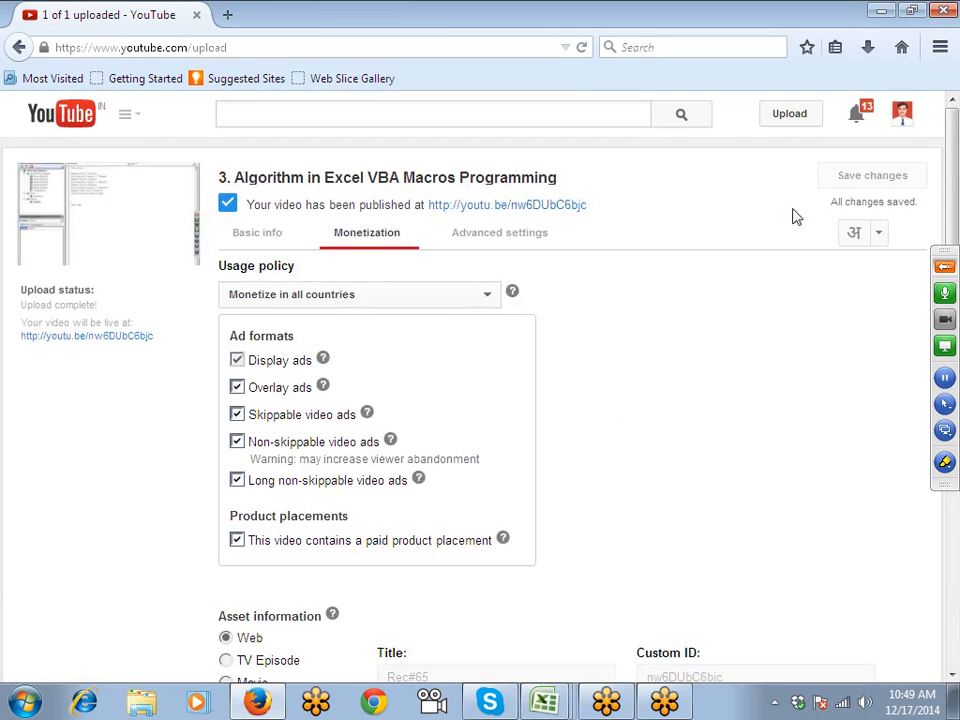
{"action": "left_click", "coordinate": [935, 9]}
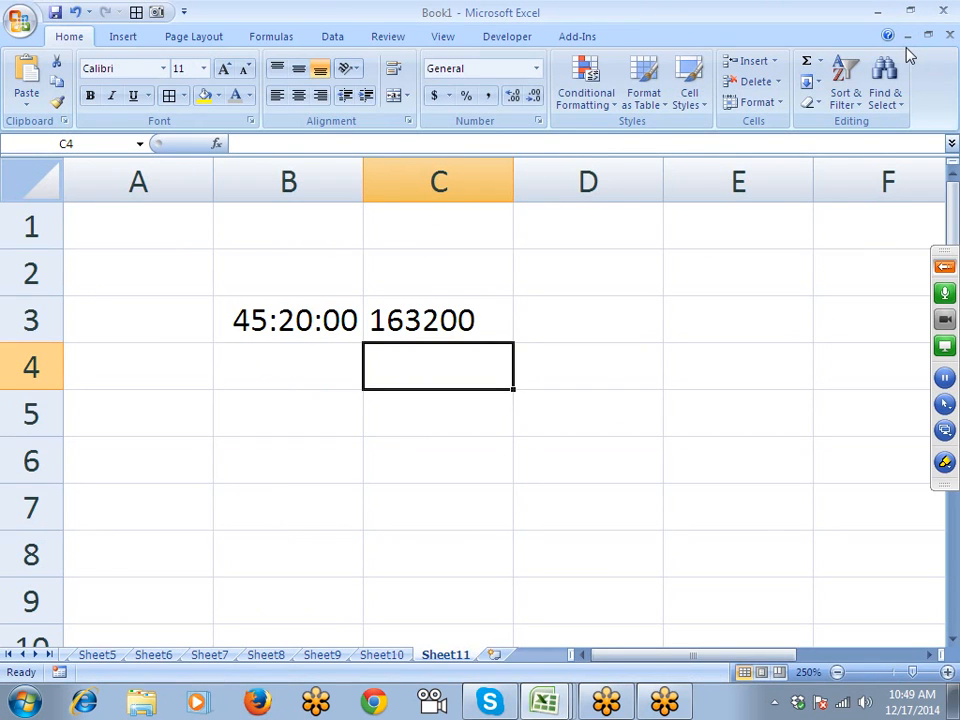